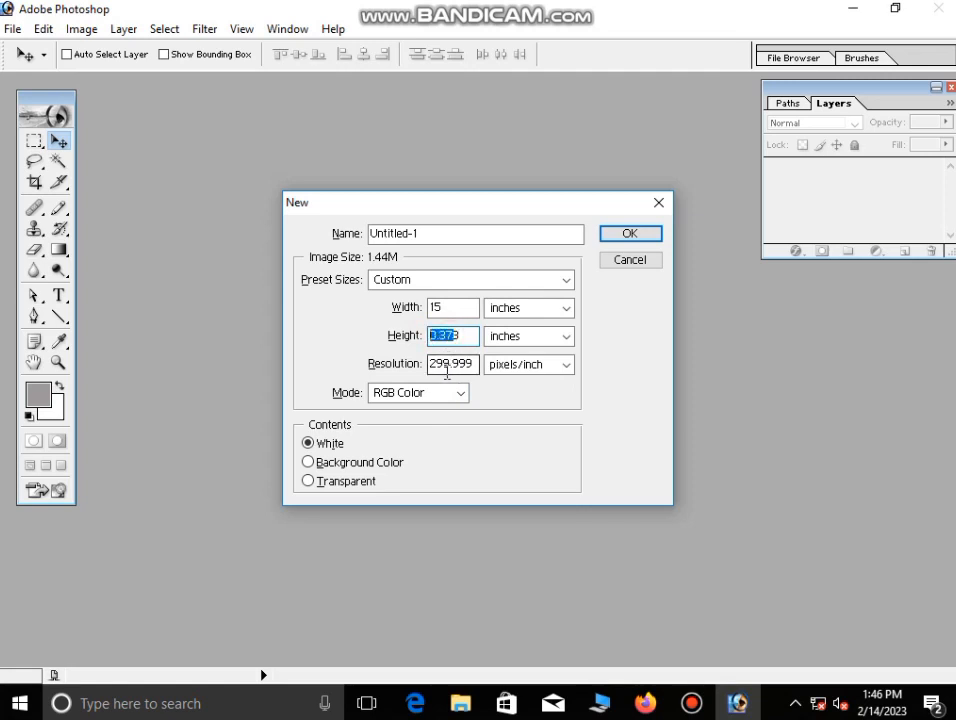
Create the new document named BAnner with a height of 8 inches and a resolution of 300 pixels/inch
text(83)
click(450, 337)
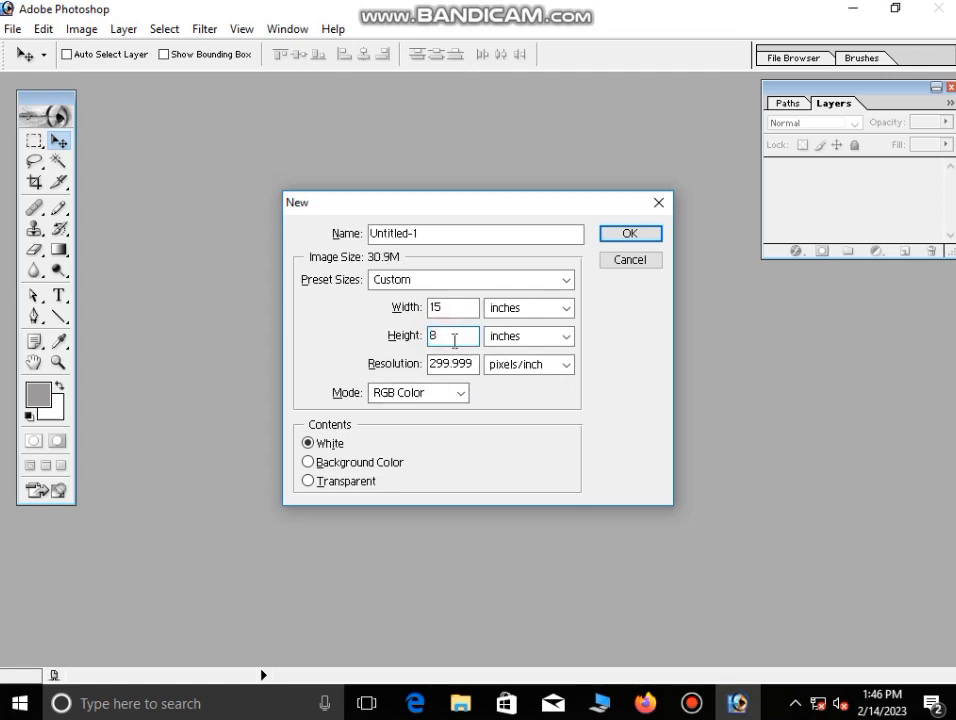
drag(470, 364, 428, 368)
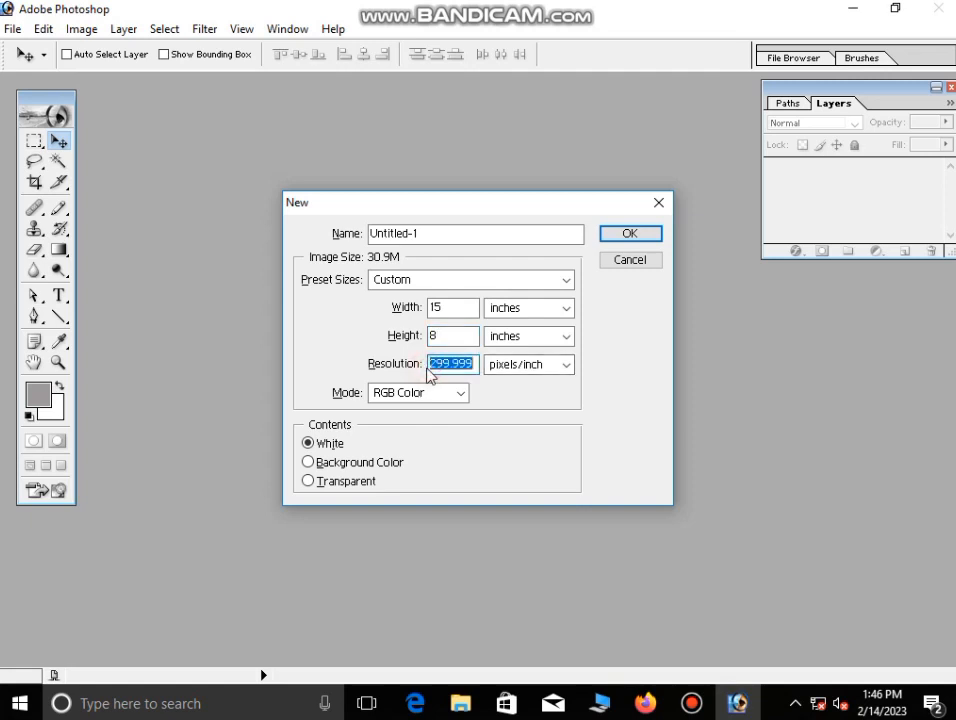
text(300)
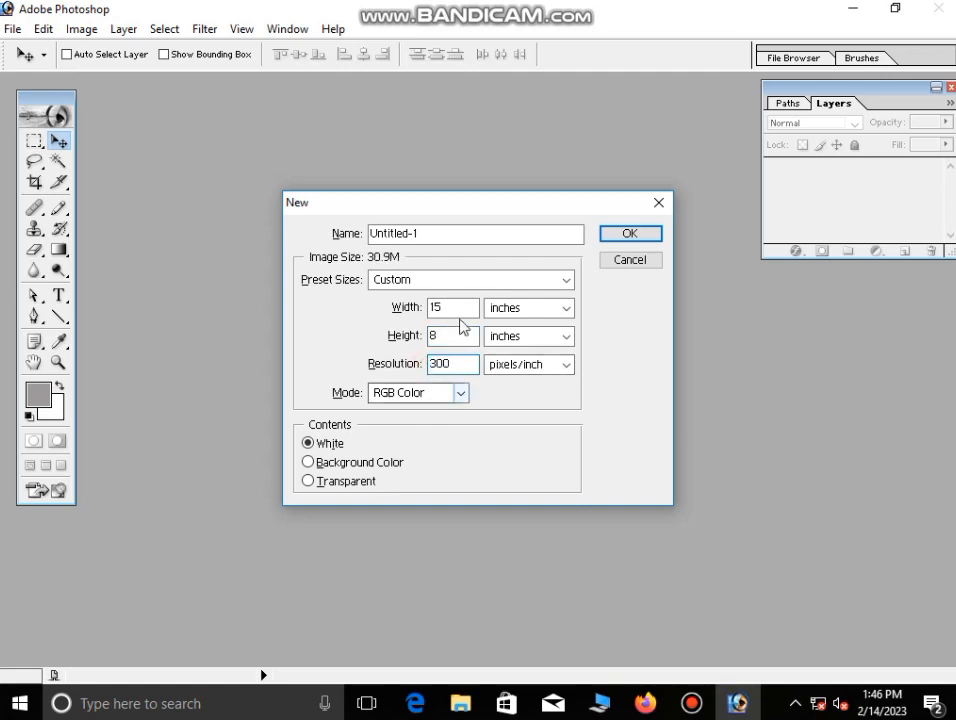
drag(408, 233, 372, 233)
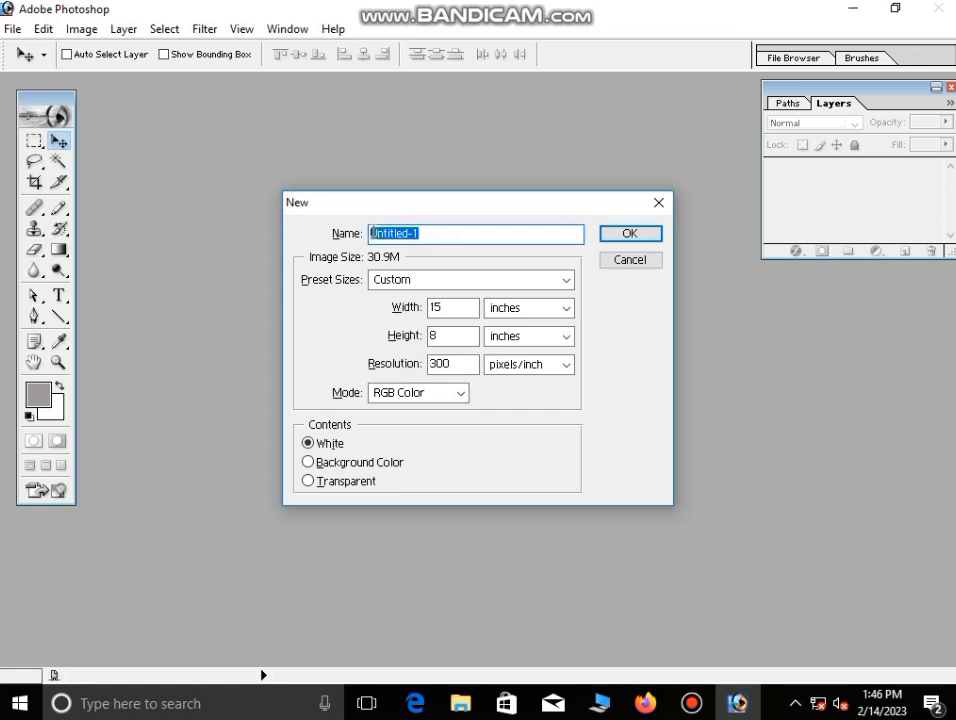
text(BAnner)
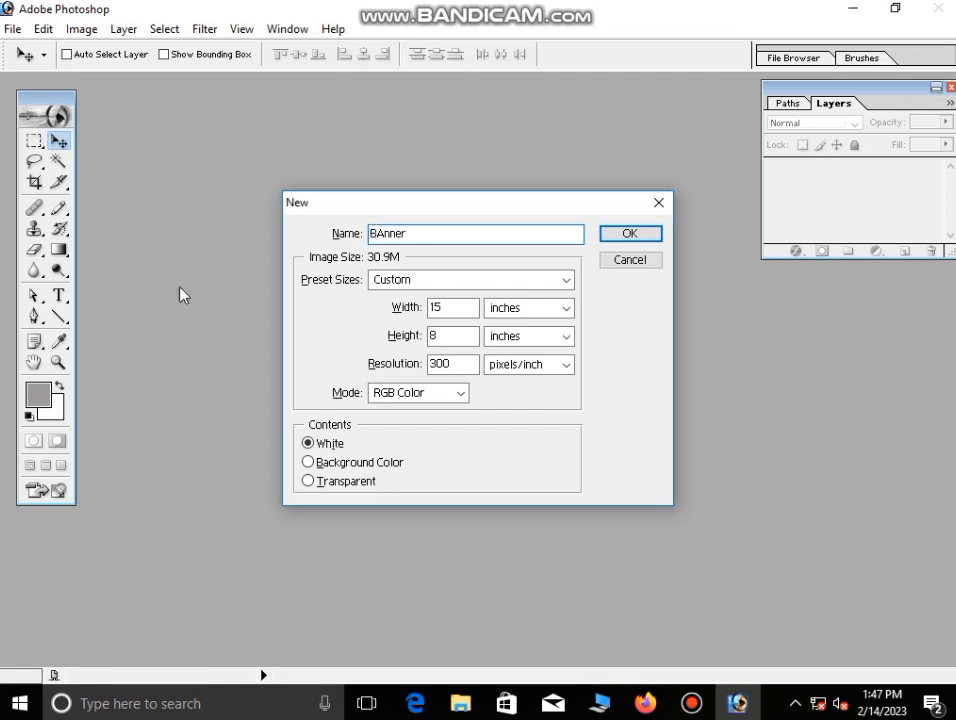
click(617, 234)
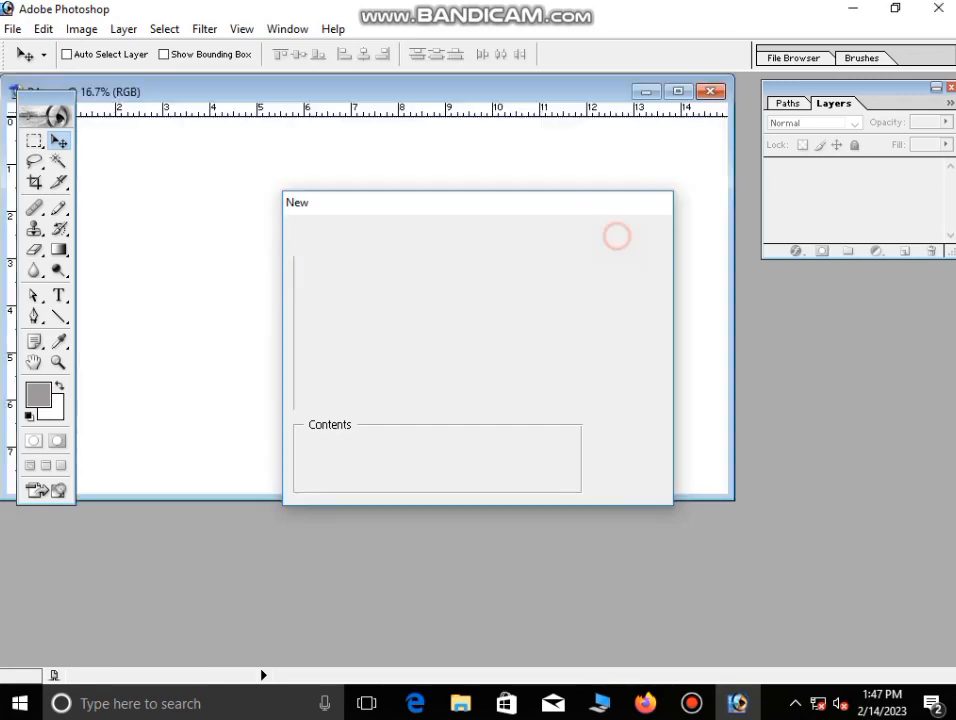
Maximize the document window and convert the locked Background into the regular layer Layer 0
drag(473, 95, 572, 201)
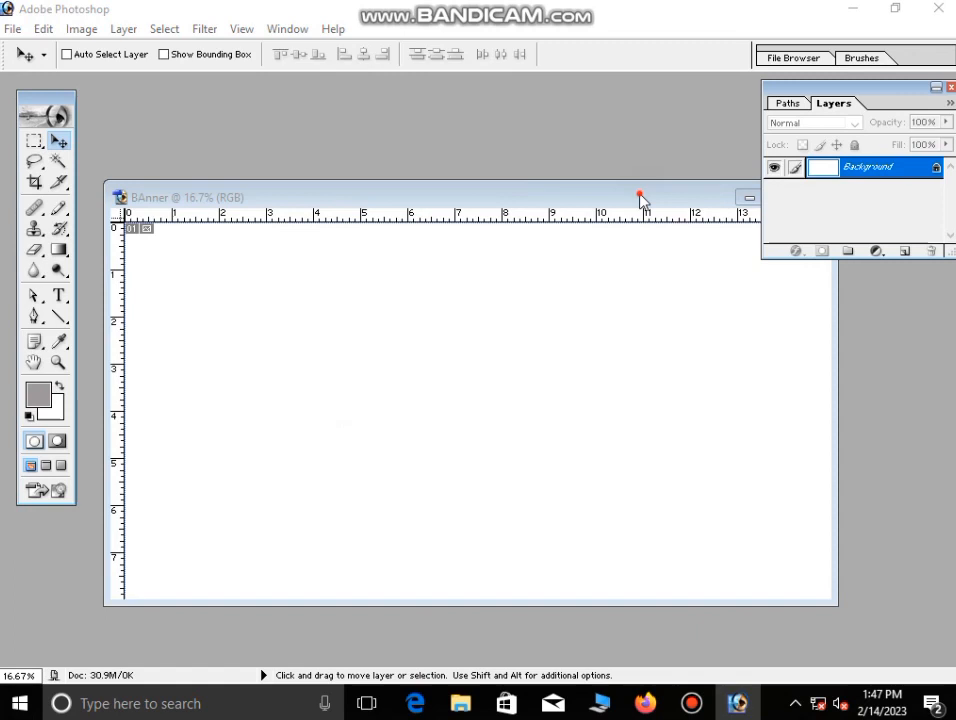
key(ctrl+o)
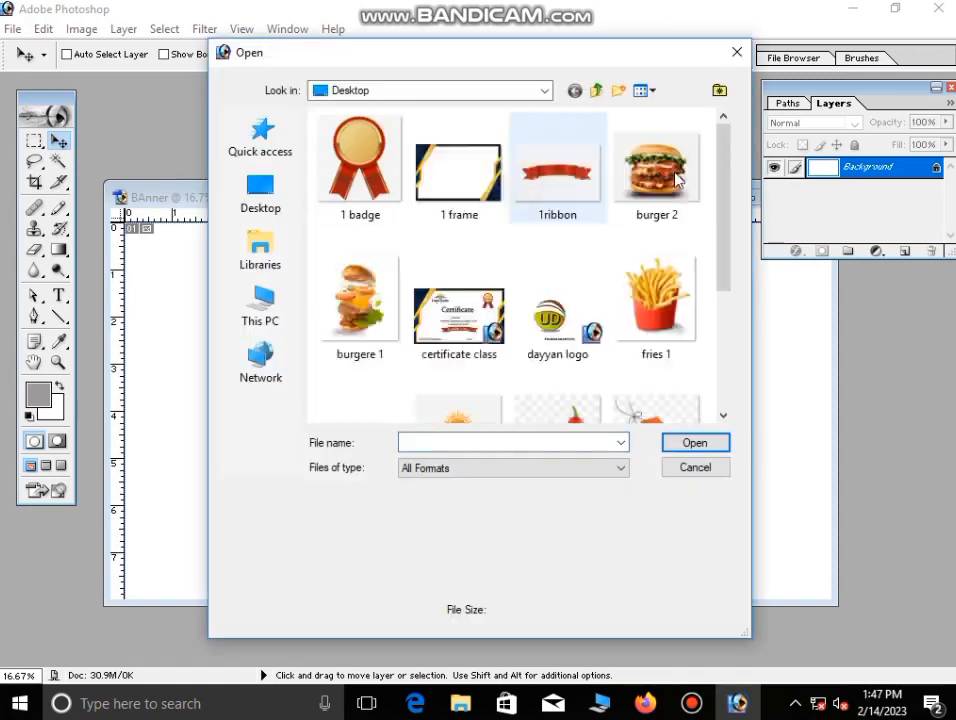
click(693, 468)
drag(609, 199, 569, 196)
click(741, 194)
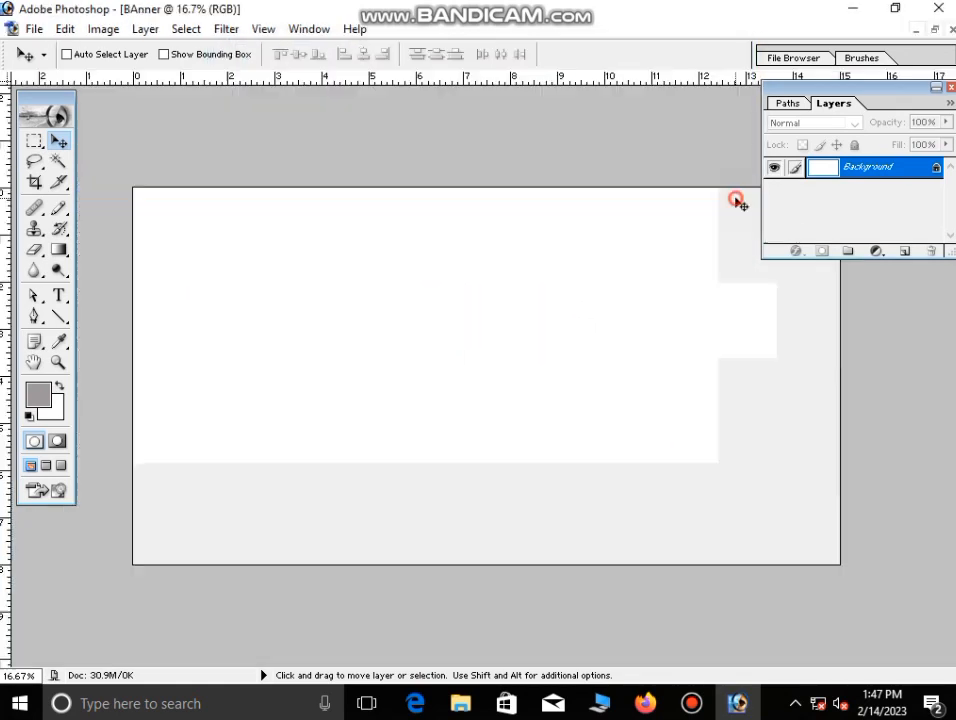
double_click(874, 176)
click(618, 328)
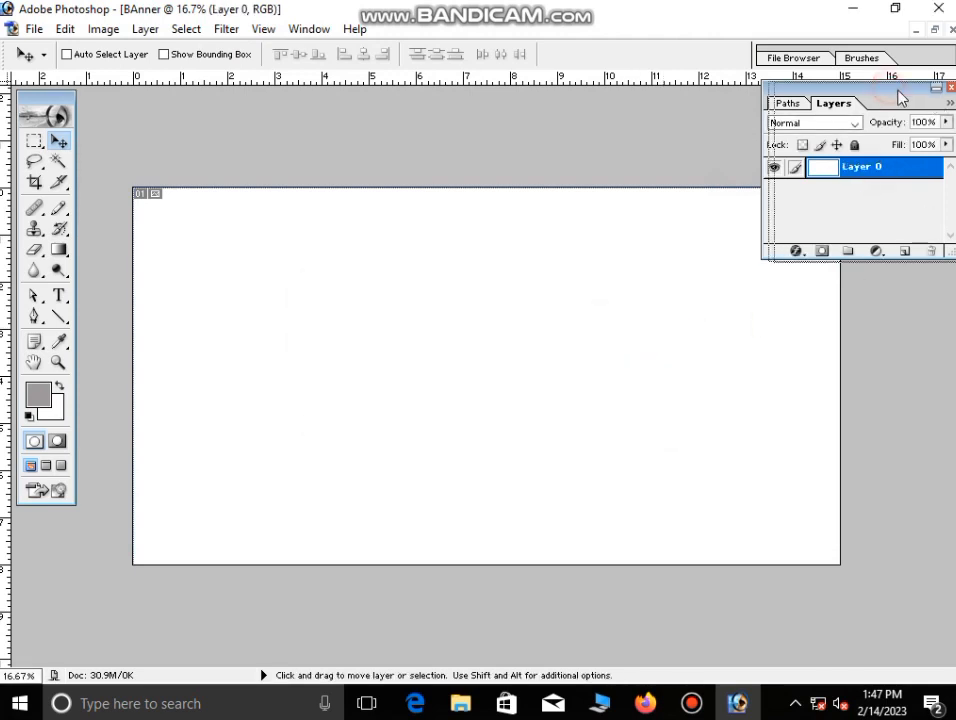
drag(898, 90, 911, 93)
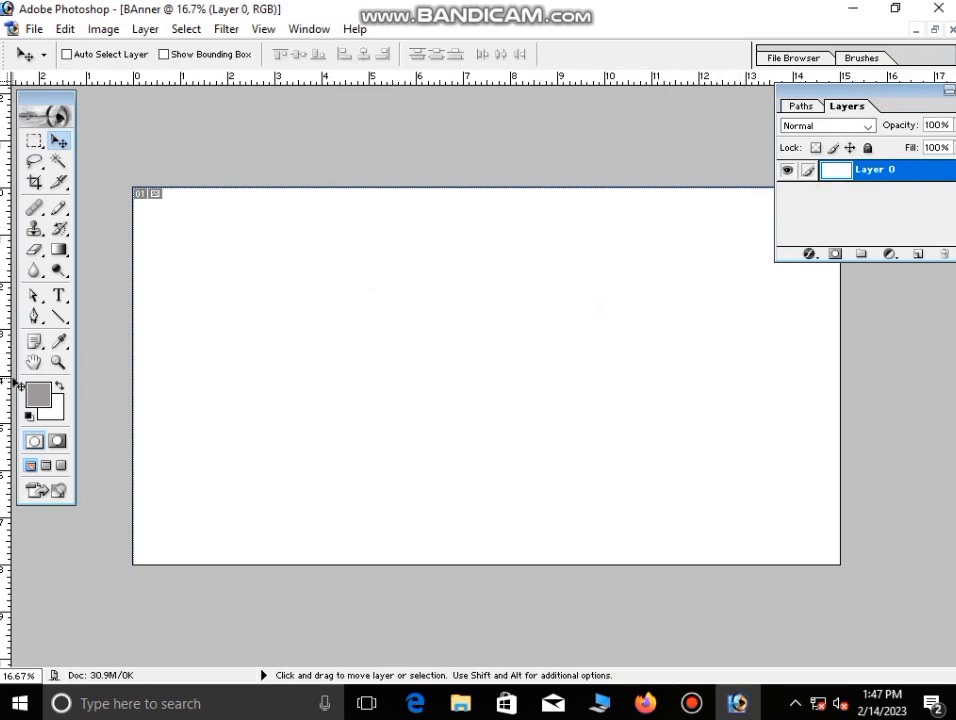
Start a Pen path at the canvas's bottom-left corner with an arched segment ending about 8.5 inches across, without an outgoing handle
click(34, 316)
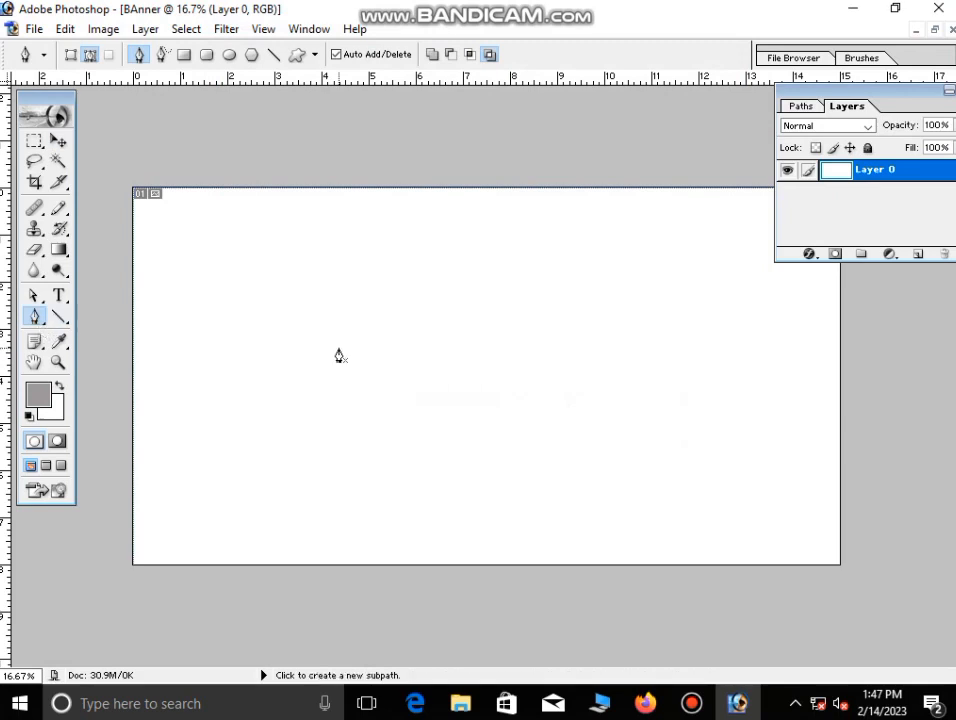
click(133, 566)
drag(534, 512, 854, 606)
click(851, 607)
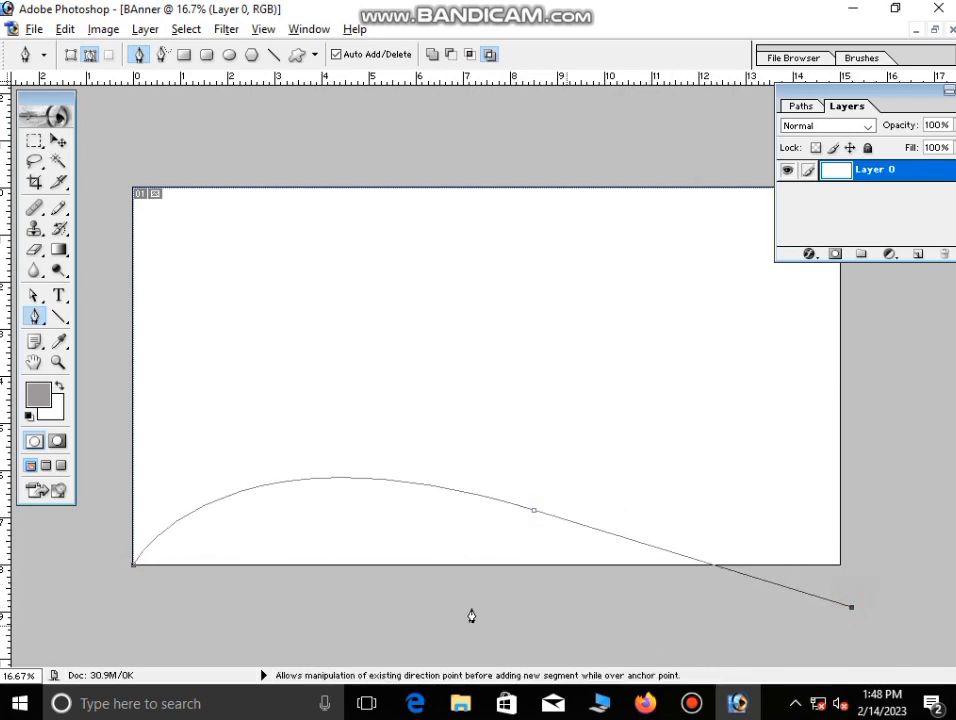
ctrl+click(535, 513)
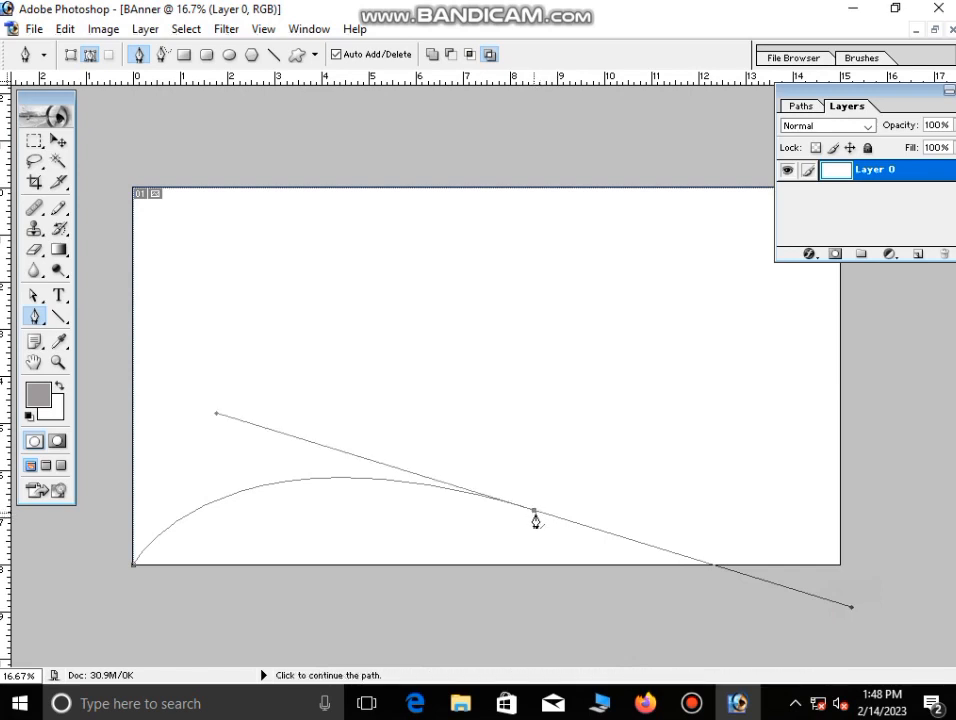
click(535, 512)
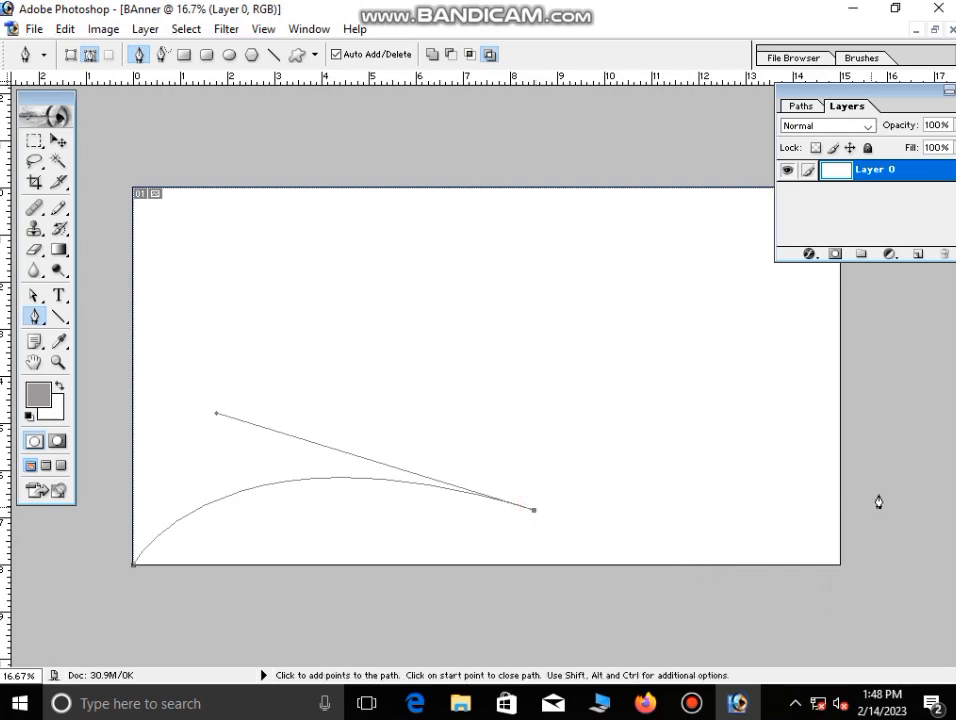
Continue the path with a dipping curve that rises to the canvas's right edge and extends slightly beyond it
drag(840, 461, 871, 334)
click(870, 330)
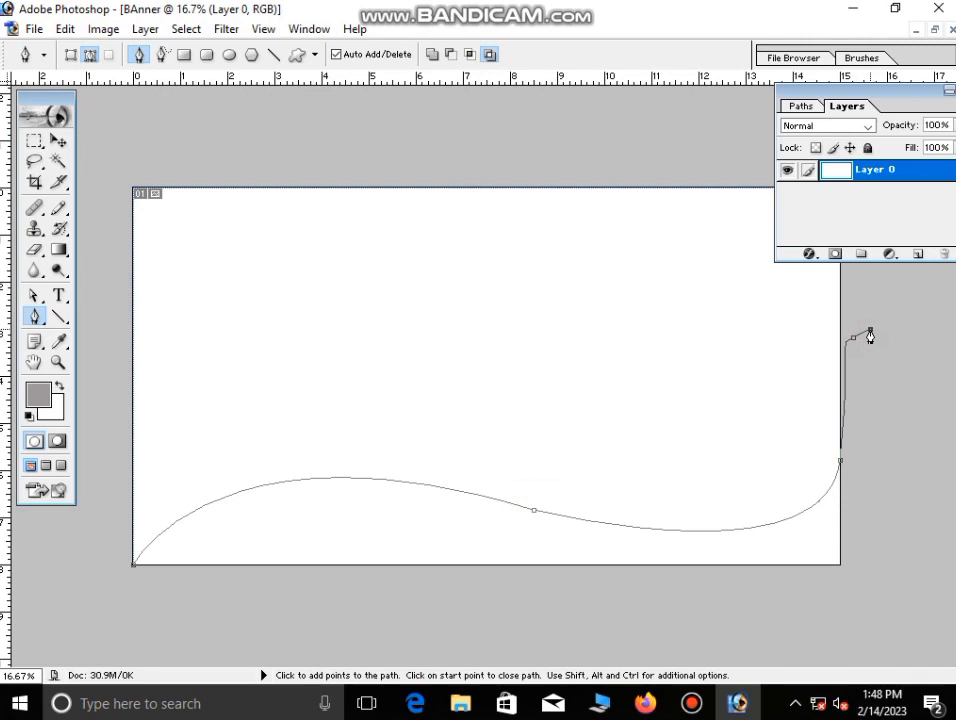
ctrl+click(841, 463)
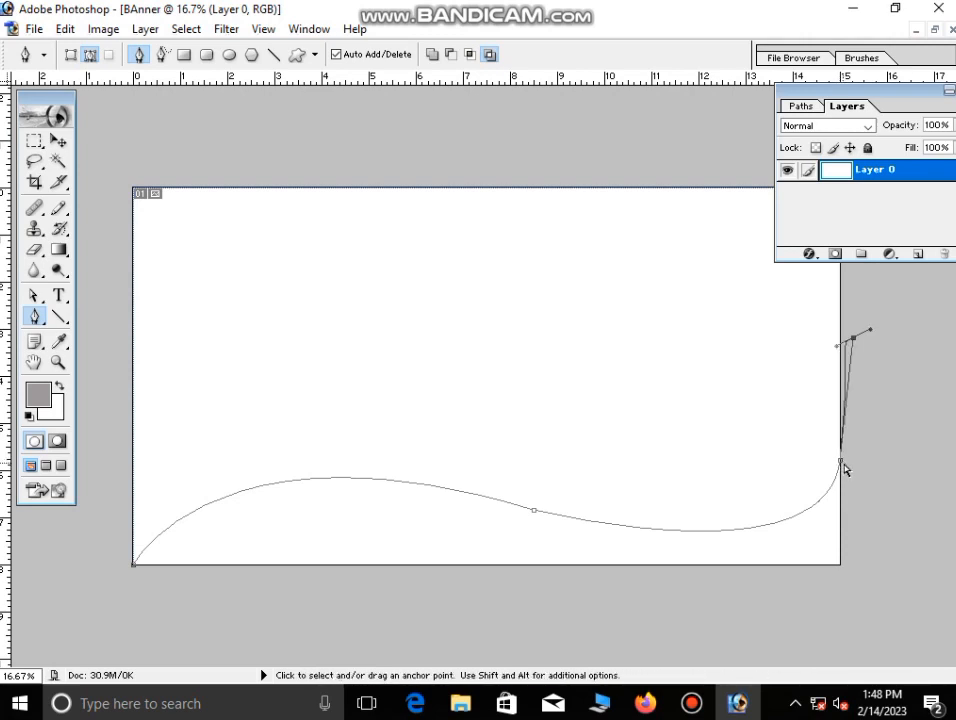
Close the path around the outside of the canvas's lower edge and turn it into a selection
click(870, 329)
click(870, 573)
click(696, 617)
click(405, 600)
click(195, 583)
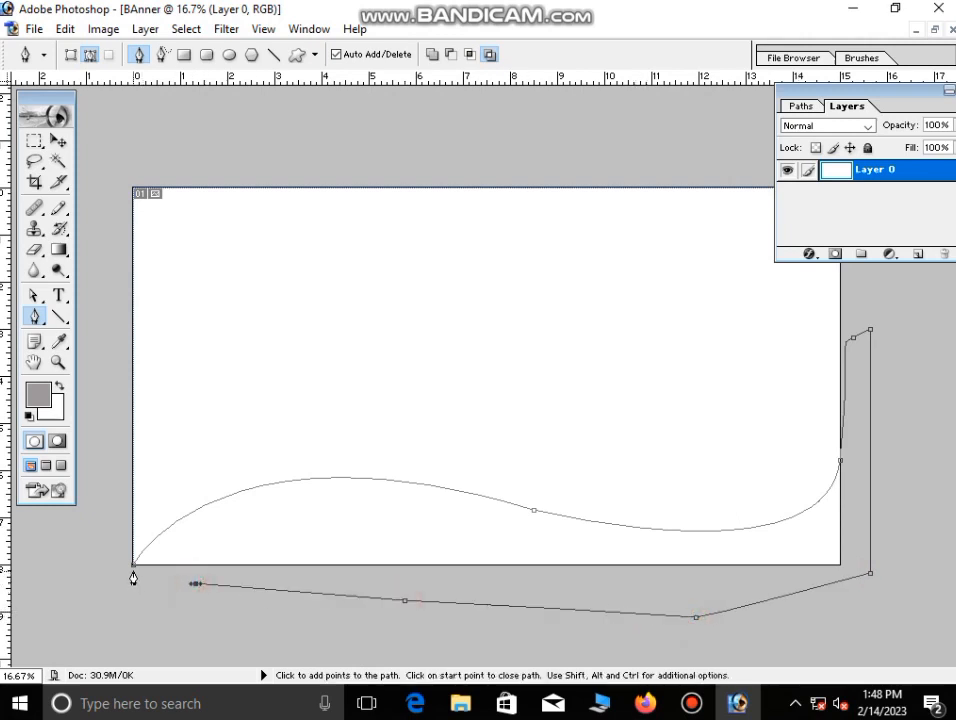
click(132, 566)
key(ctrl)
key(shift)
key(ctrl+Return)
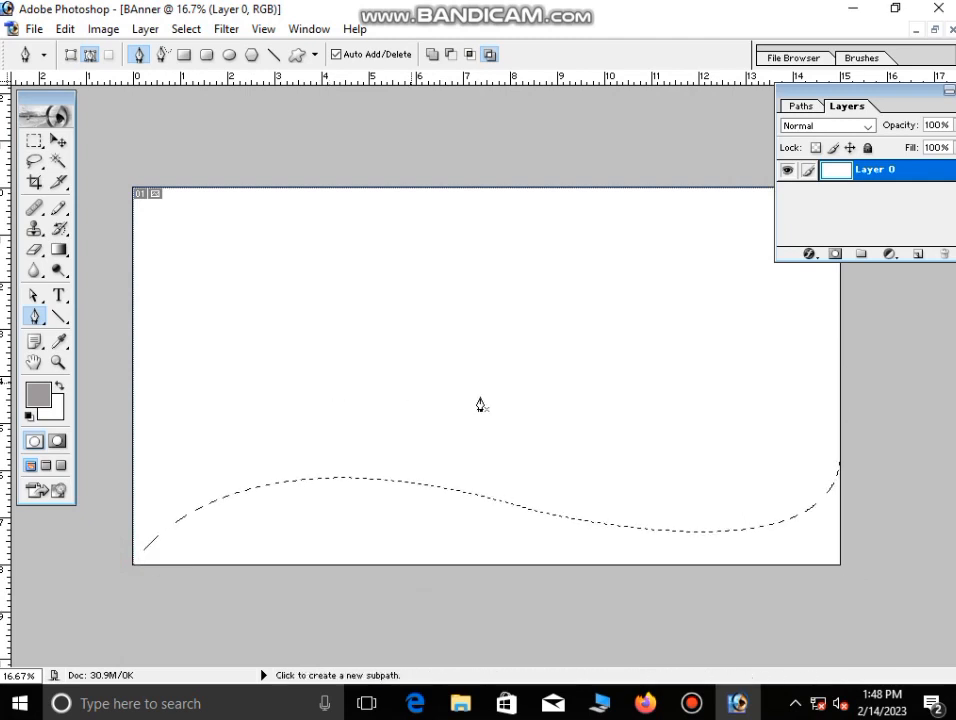
Fill the wave selection with red BF1818 on a new layer and deselect it
click(916, 256)
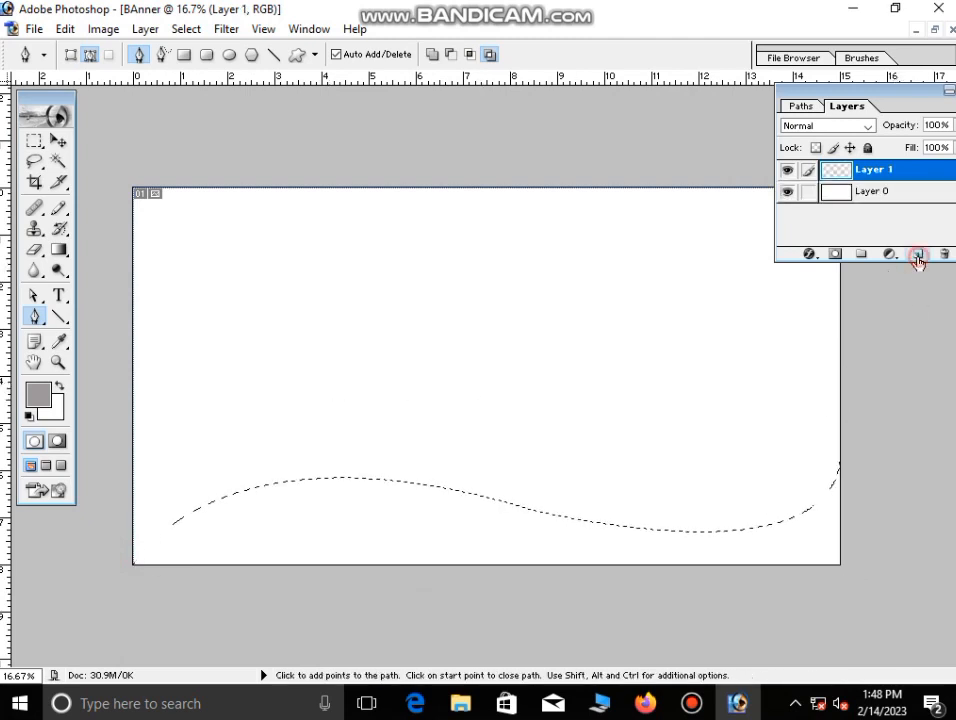
click(38, 395)
drag(657, 400, 660, 328)
drag(604, 361, 606, 390)
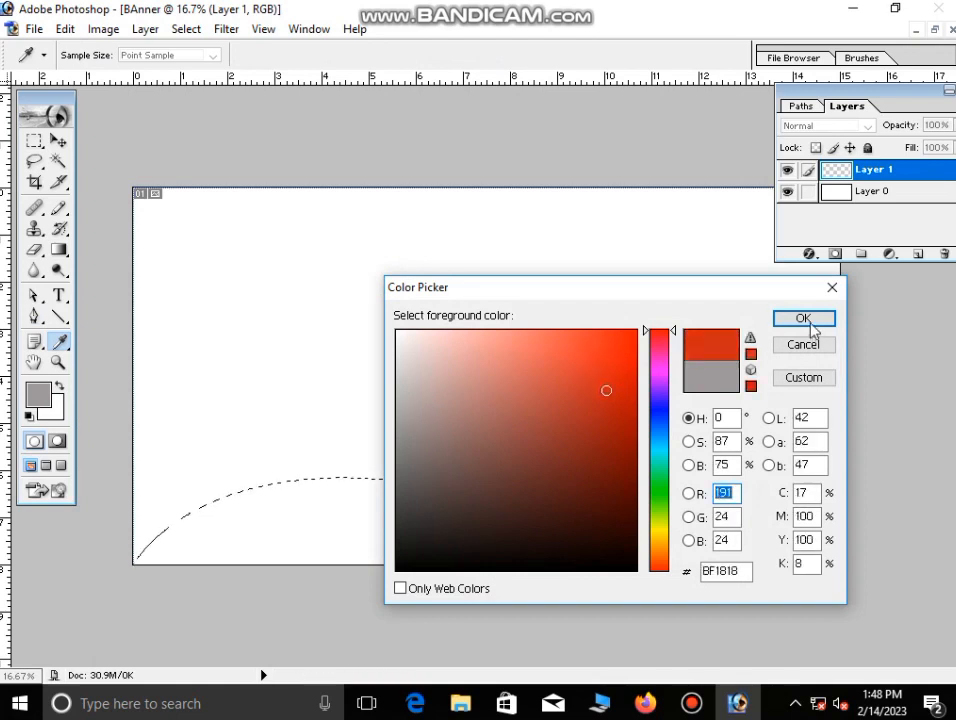
click(806, 320)
key(p)
key(alt+BackSpace)
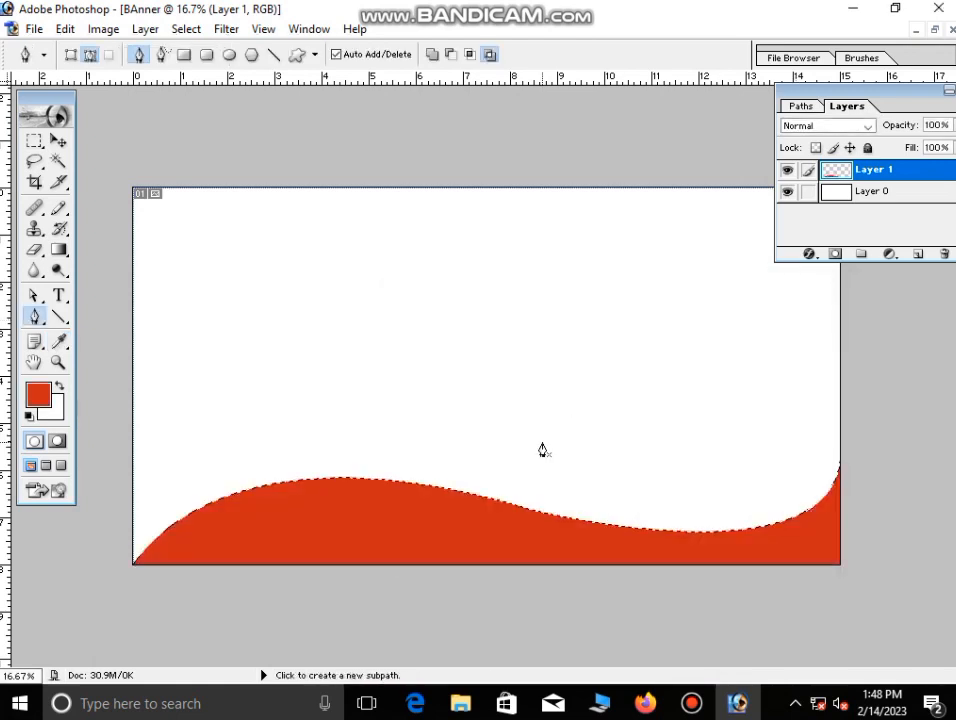
key(ctrl+d)
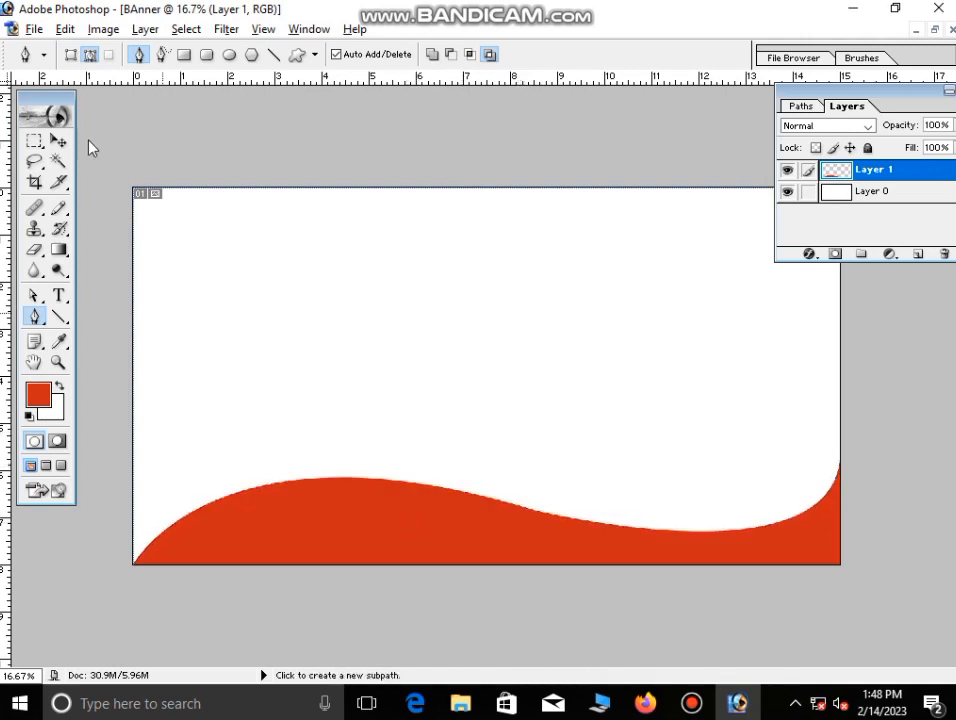
Duplicate the red wave slightly higher and place the copy's layer directly beneath the original wave's layer
click(59, 140)
drag(380, 514, 371, 459)
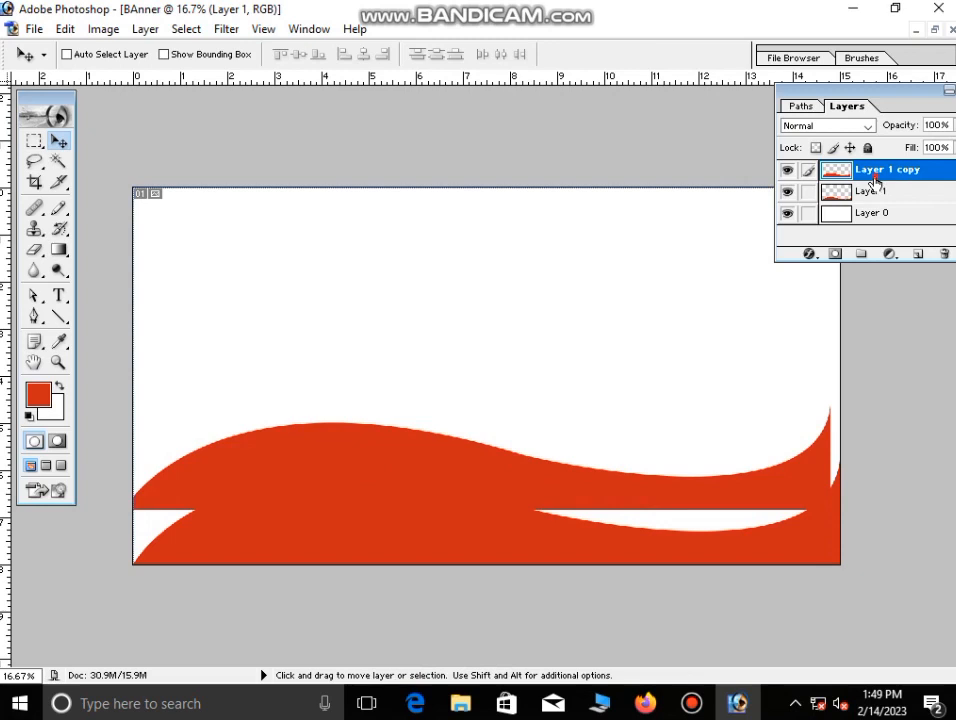
mouse_move(875, 183)
mouse_down()
mouse_move(868, 188)
mouse_move(883, 205)
mouse_up()
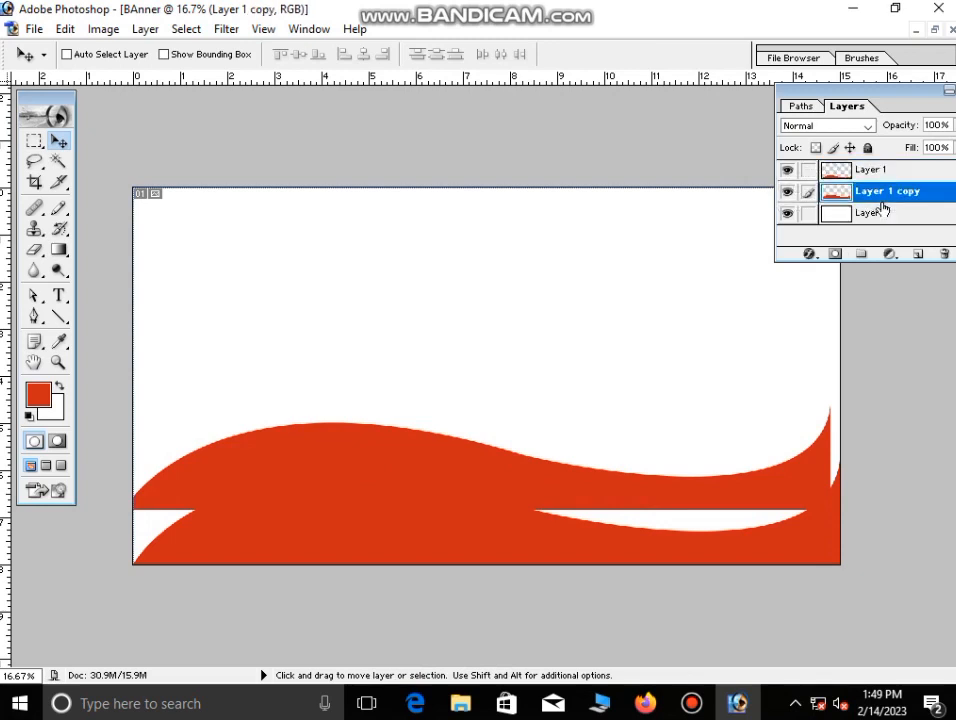
Set the wave copy's opacity to 31% and shift it down and left so it peeks out behind the red wave
click(953, 125)
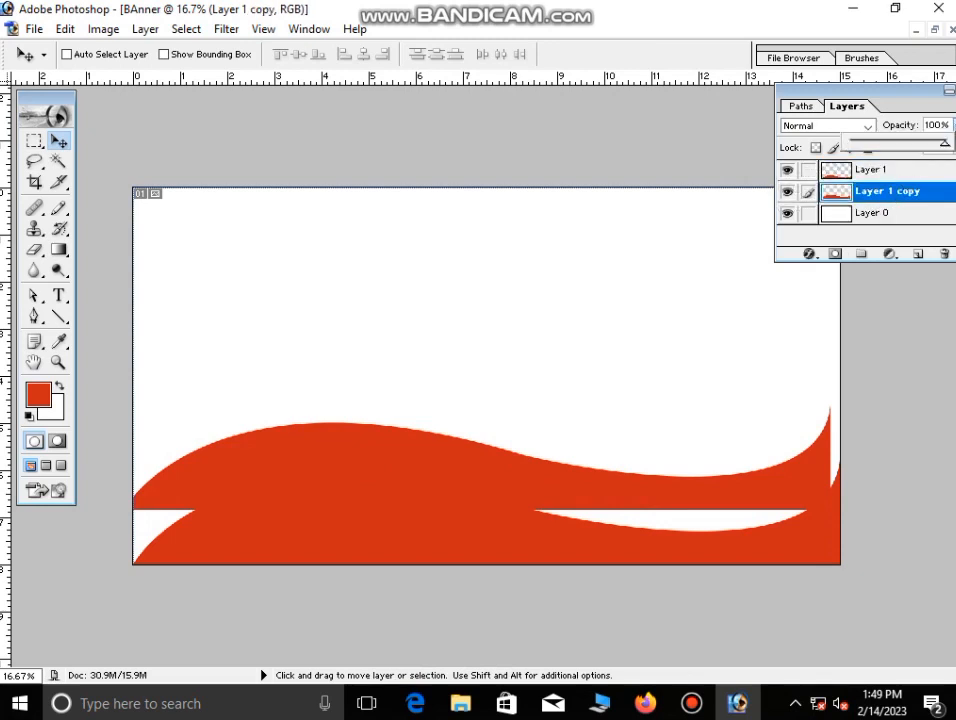
drag(903, 148, 881, 145)
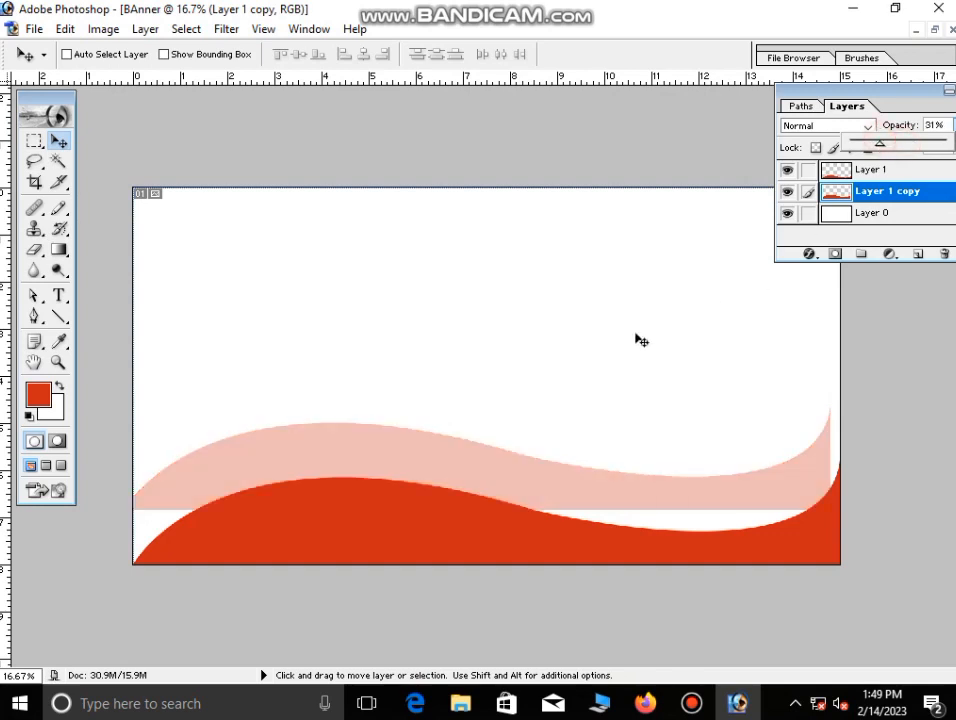
drag(368, 477, 325, 506)
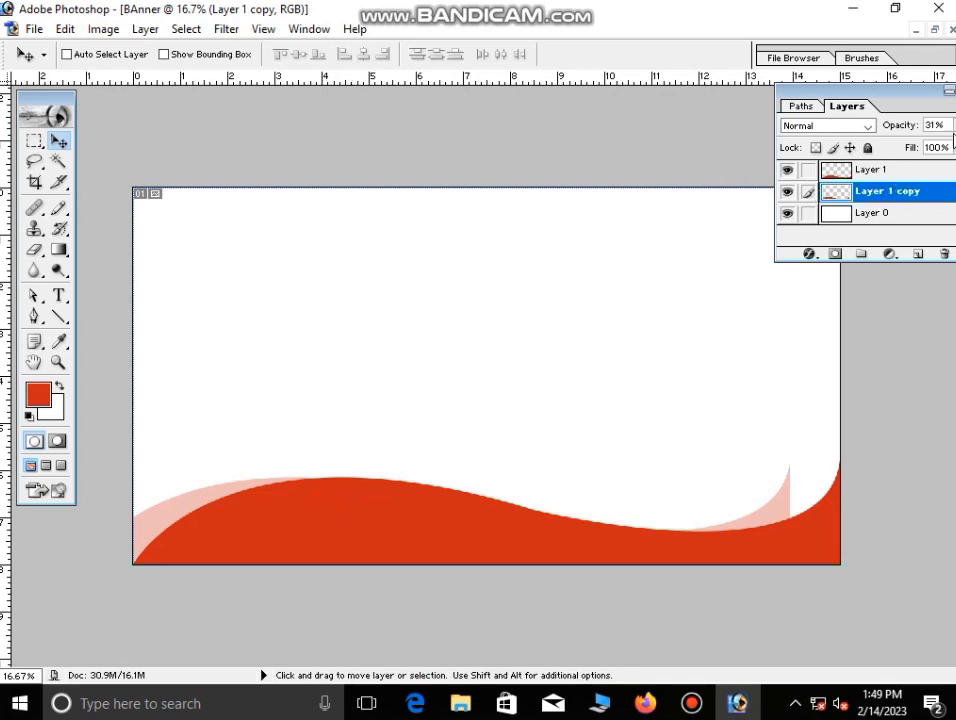
Recolor the wave copy with a light salmon fill and set its opacity to 100%
click(58, 161)
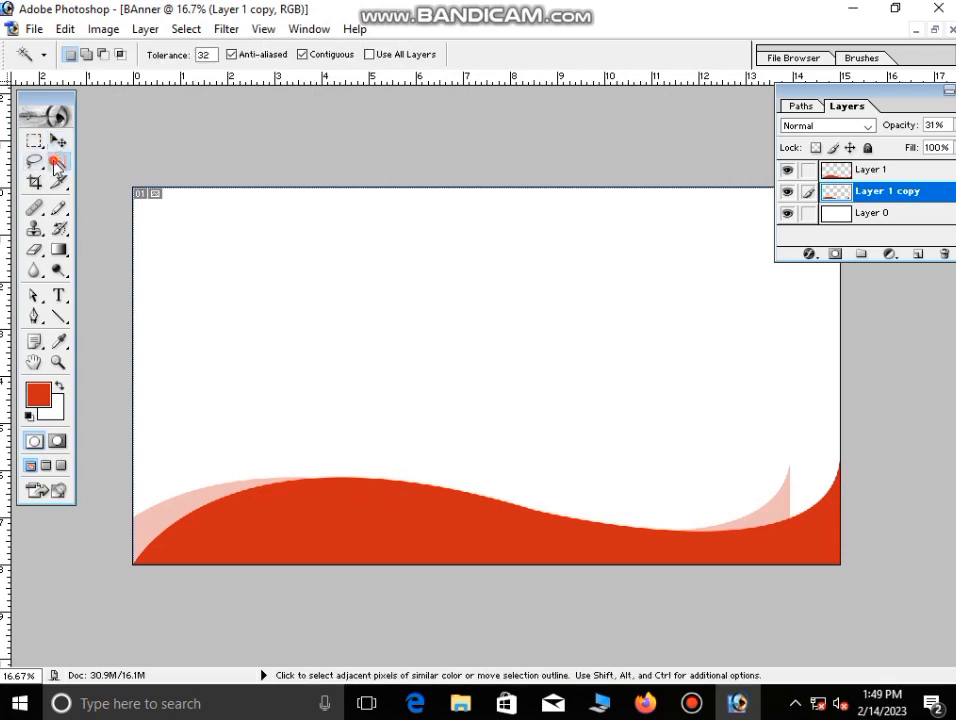
click(220, 491)
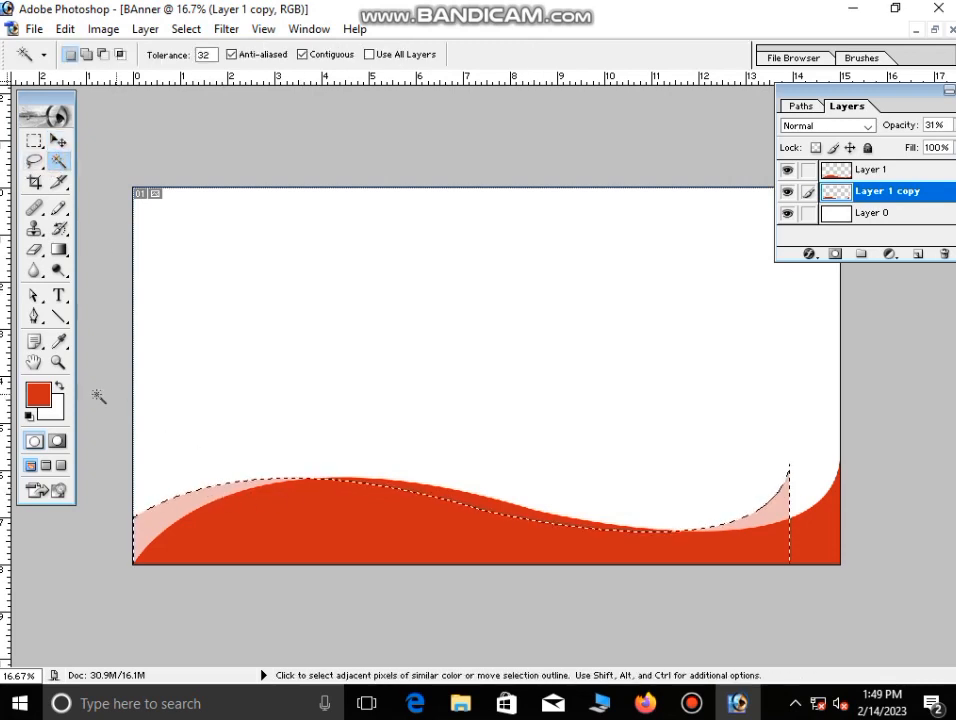
click(38, 397)
drag(525, 372, 519, 347)
click(797, 317)
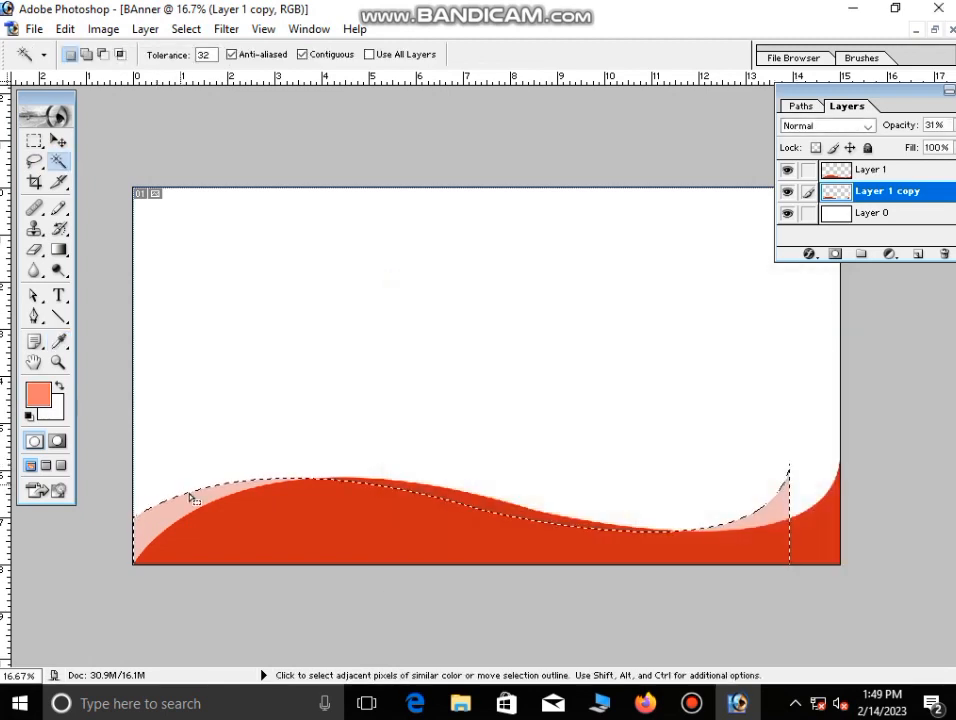
key(alt+BackSpace)
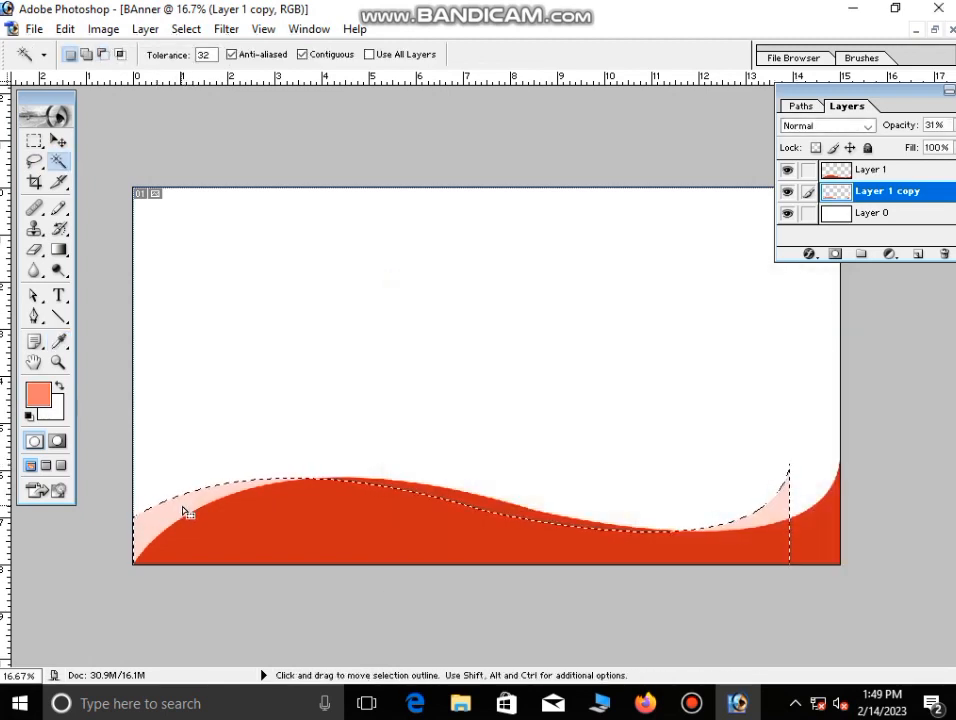
key(ctrl+d)
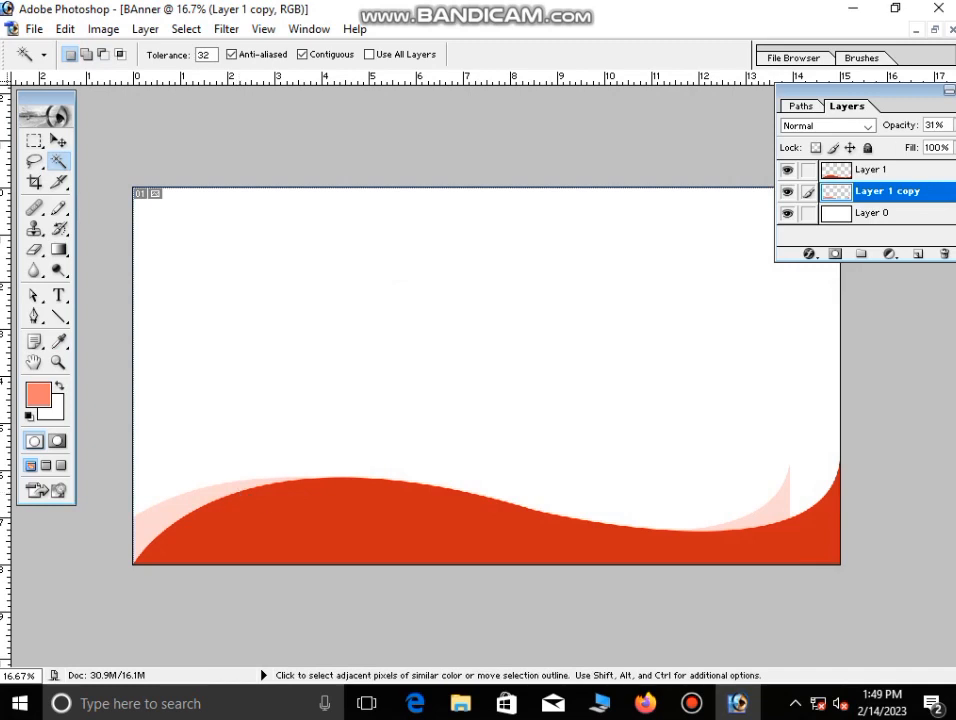
click(952, 125)
drag(876, 143, 950, 143)
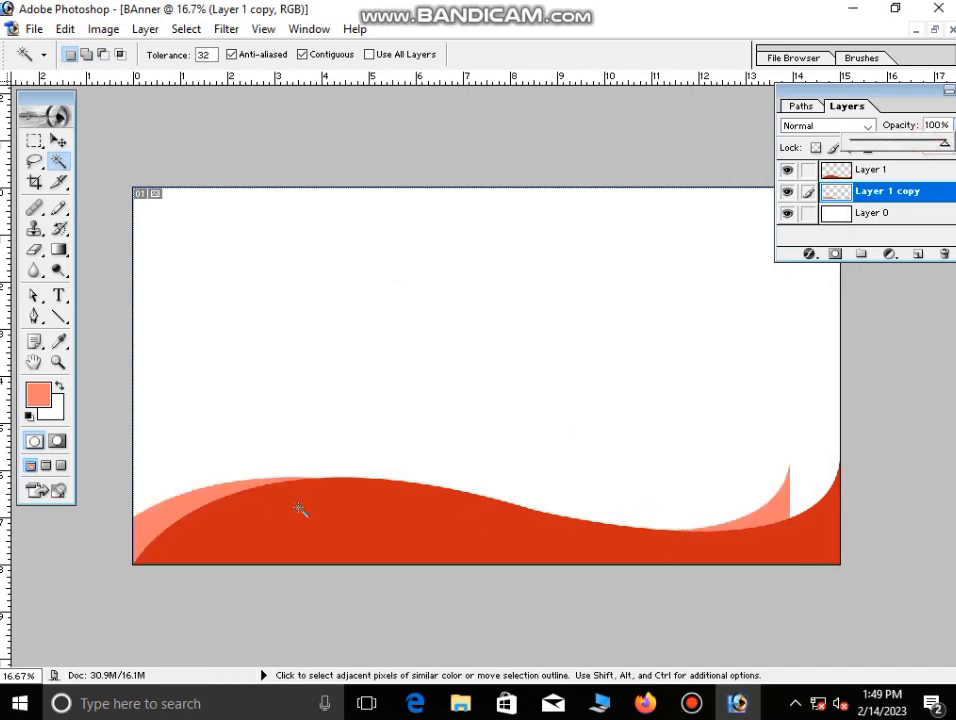
Duplicate the salmon wave and offset the copy up and left so it extends beyond the first salmon wave
click(59, 140)
drag(172, 509, 177, 461)
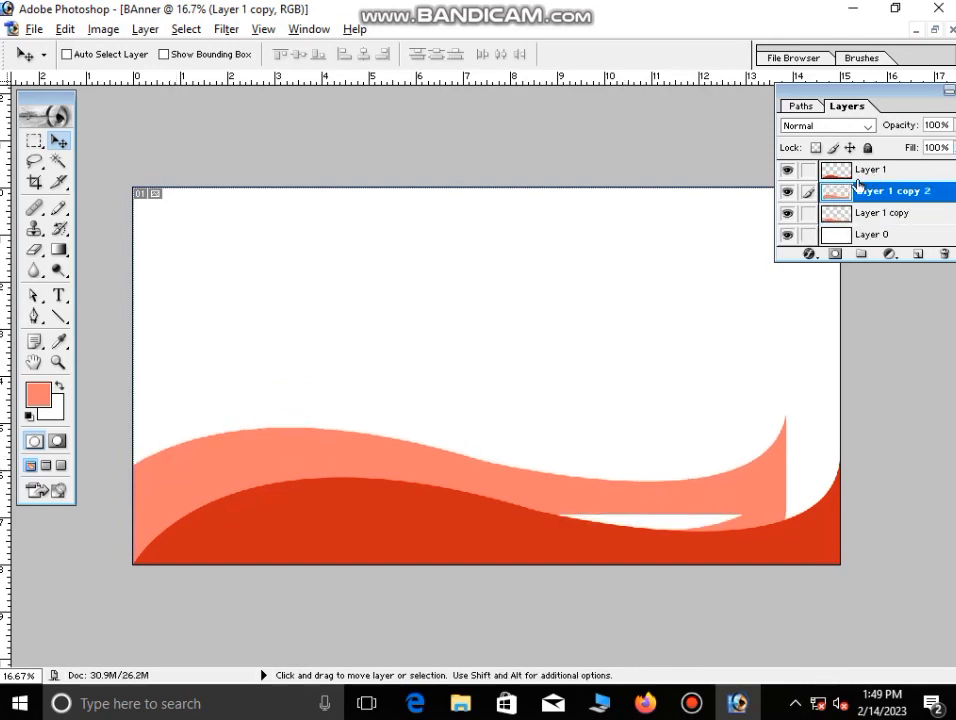
drag(256, 452, 222, 493)
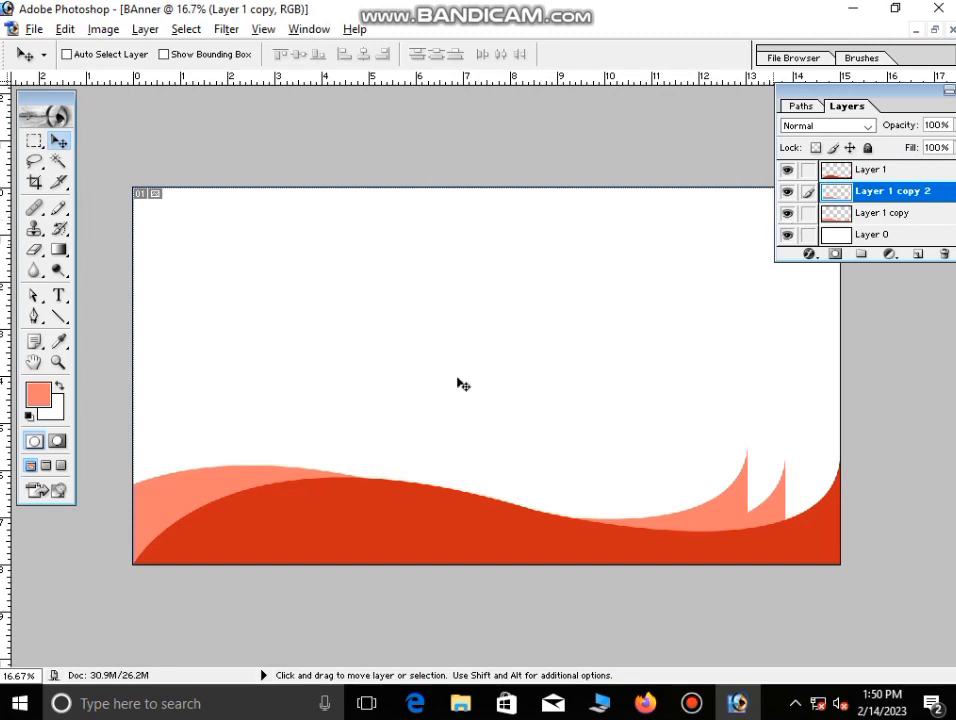
Select the second wave copy with the Magic Wand, fill it with a muted brick red, and deselect it
click(59, 162)
click(164, 480)
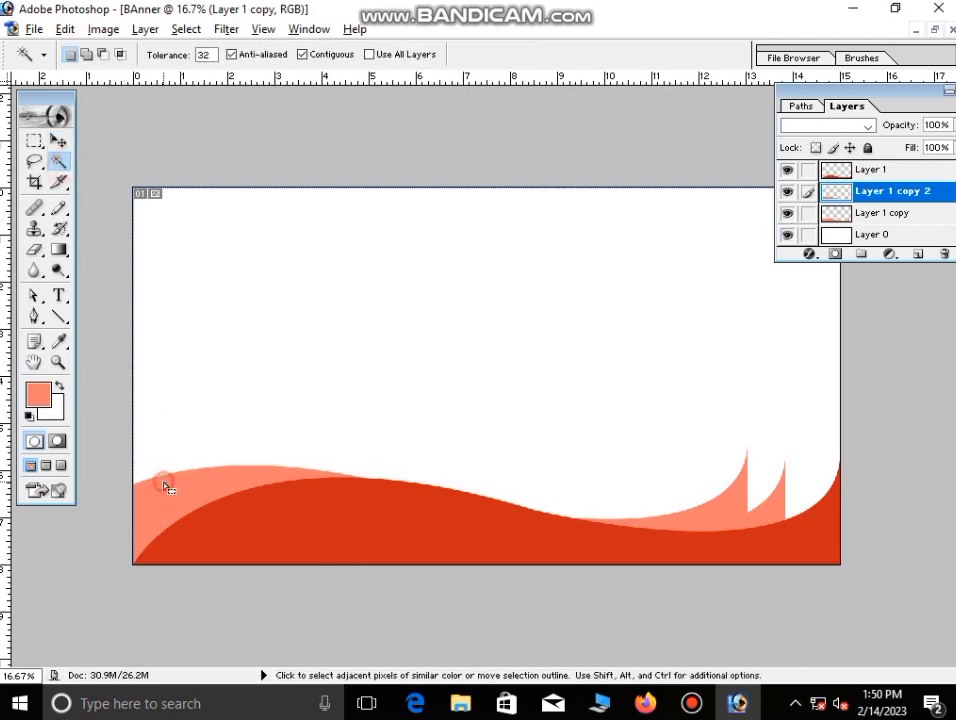
click(59, 341)
click(38, 395)
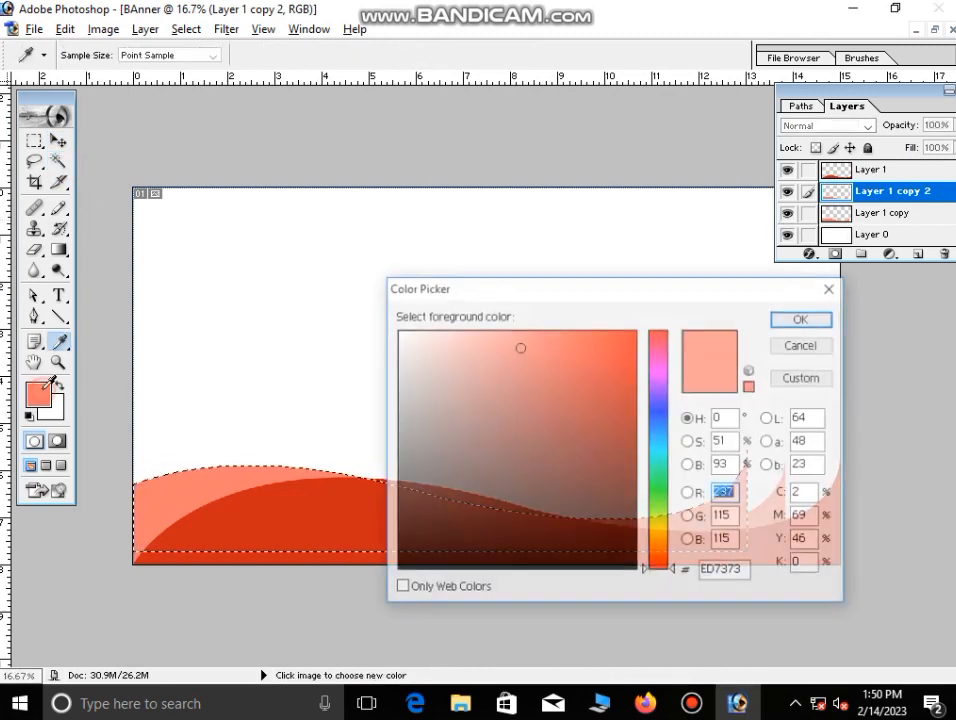
mouse_move(518, 350)
mouse_down()
mouse_move(538, 393)
mouse_move(551, 388)
mouse_up()
click(820, 318)
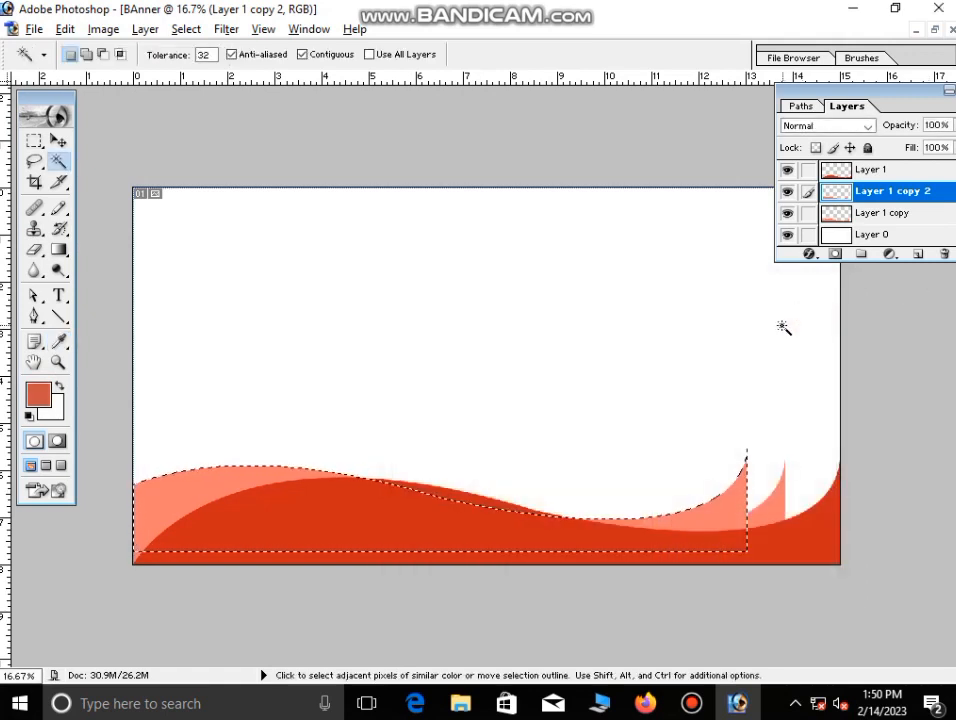
key(alt+BackSpace)
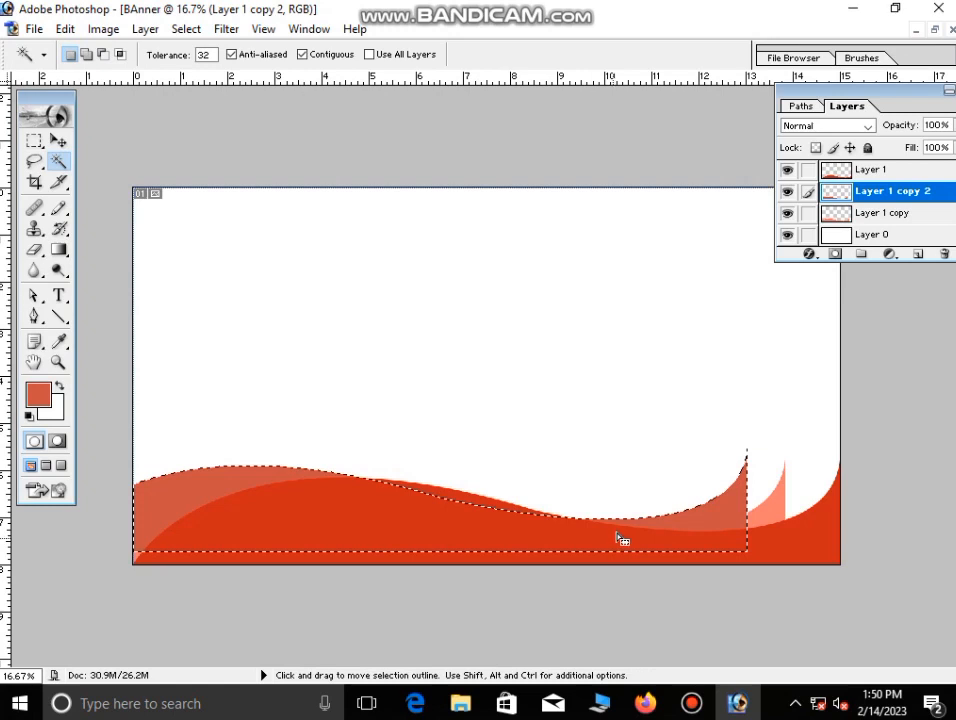
key(ctrl+d)
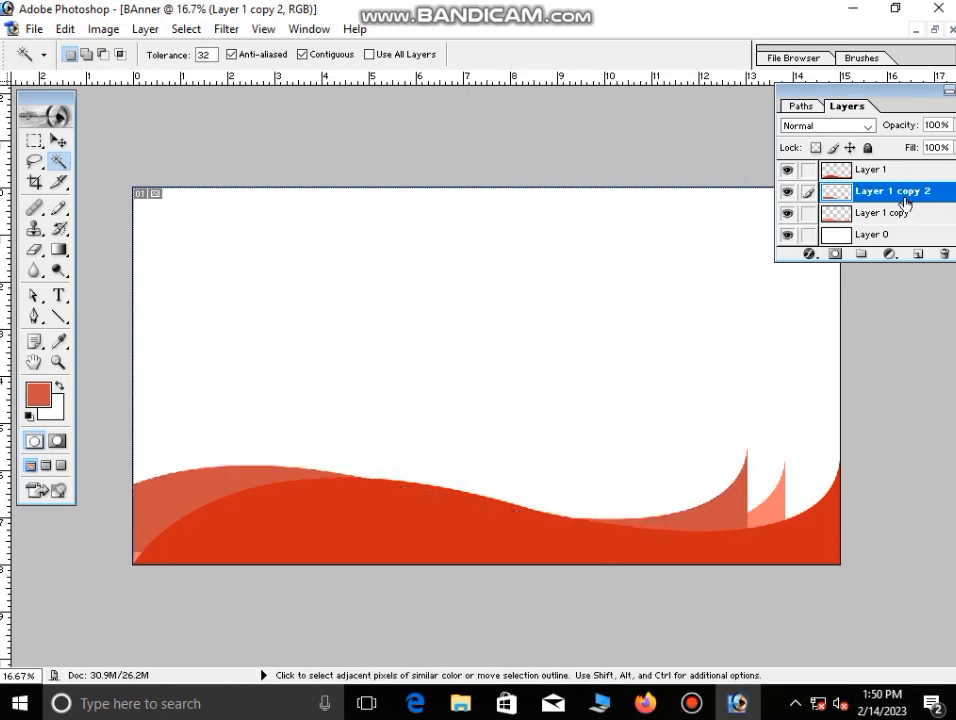
Place the Layer 1 copy 2 layer beneath Layer 1 copy and nudge its wave slightly upward
drag(903, 200, 903, 226)
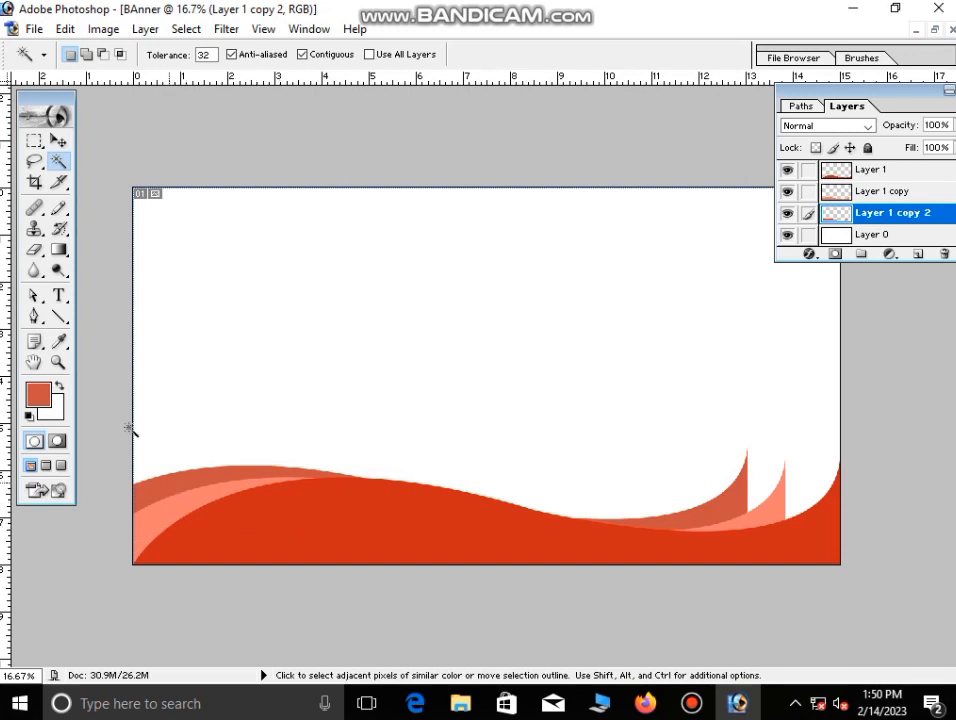
click(58, 141)
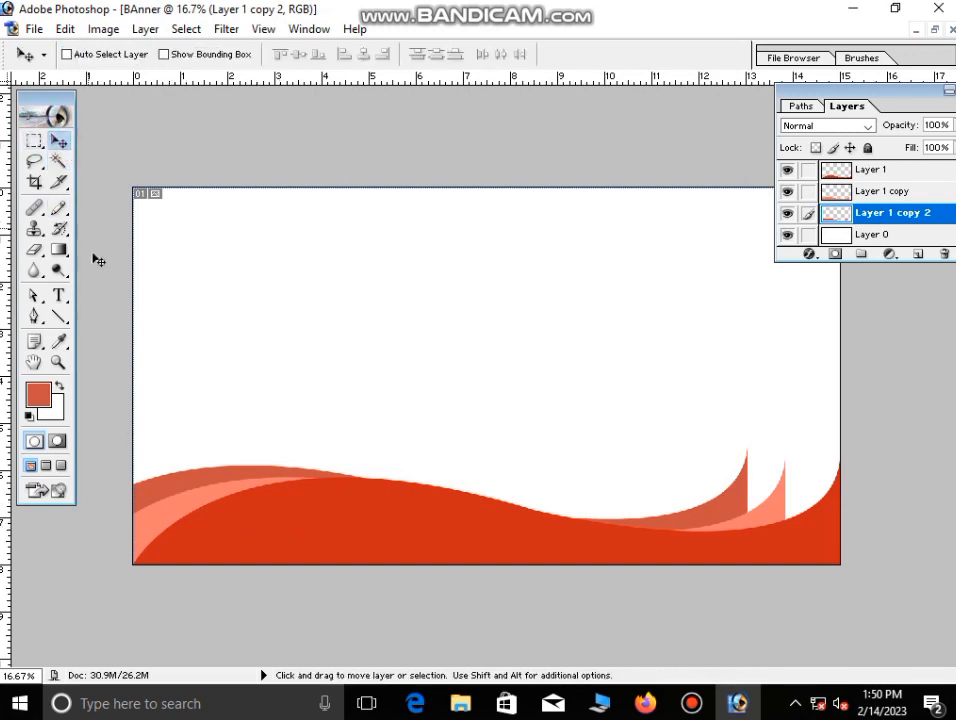
key(shift+Up)
key(shift+Up)
key(shift+Up)
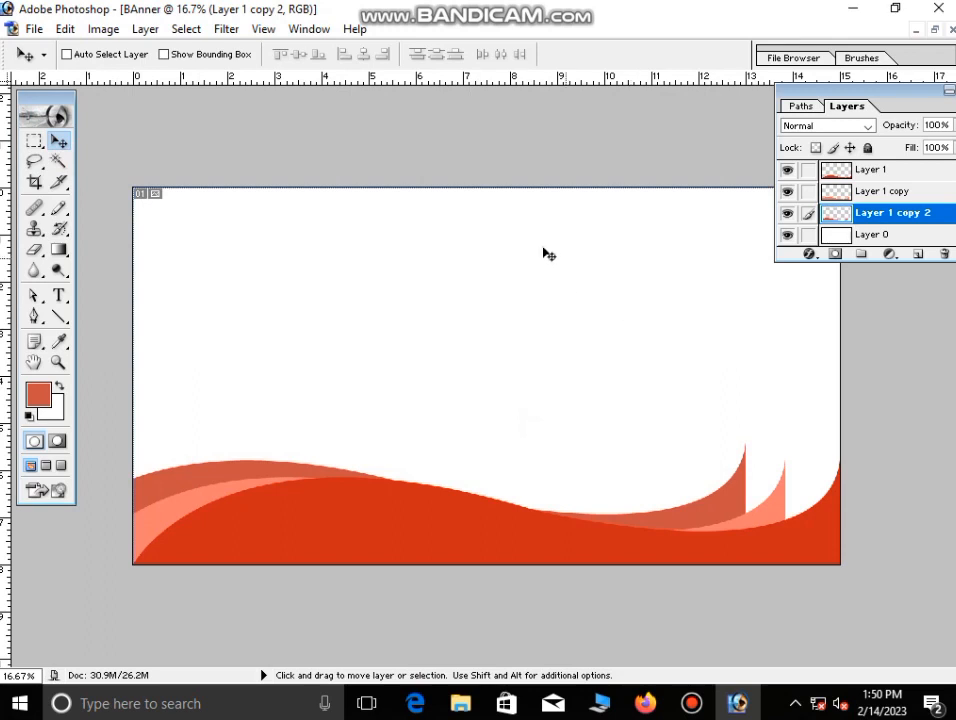
On Layer 0, draw a Pen path from the banner's top-right corner to about 10 in, curving down to the bottom edge and extending past the right side
key(p)
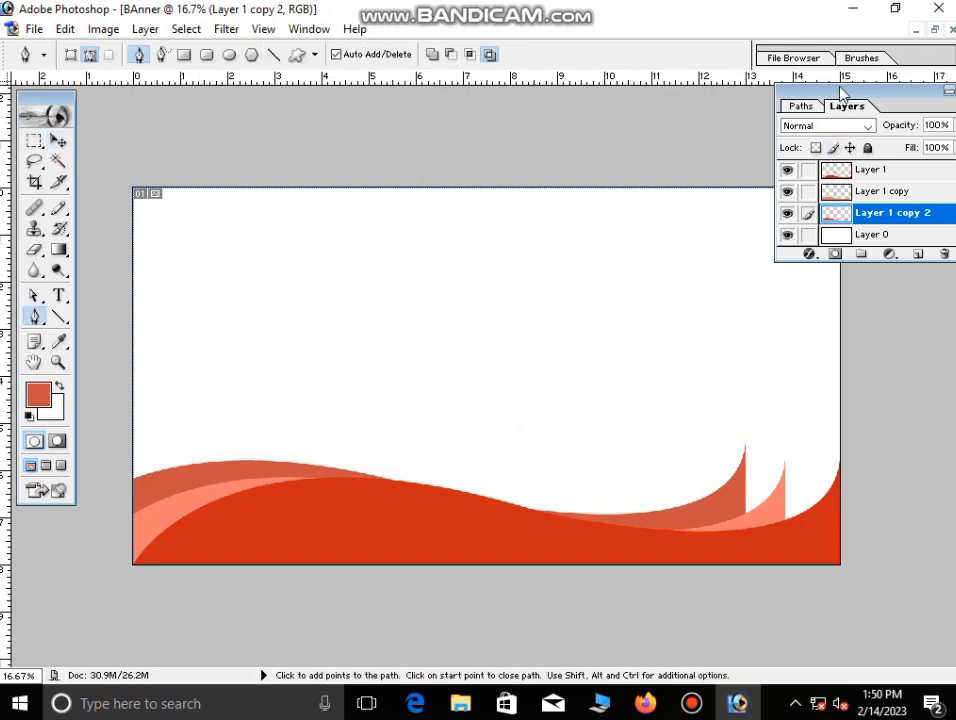
drag(886, 108, 929, 118)
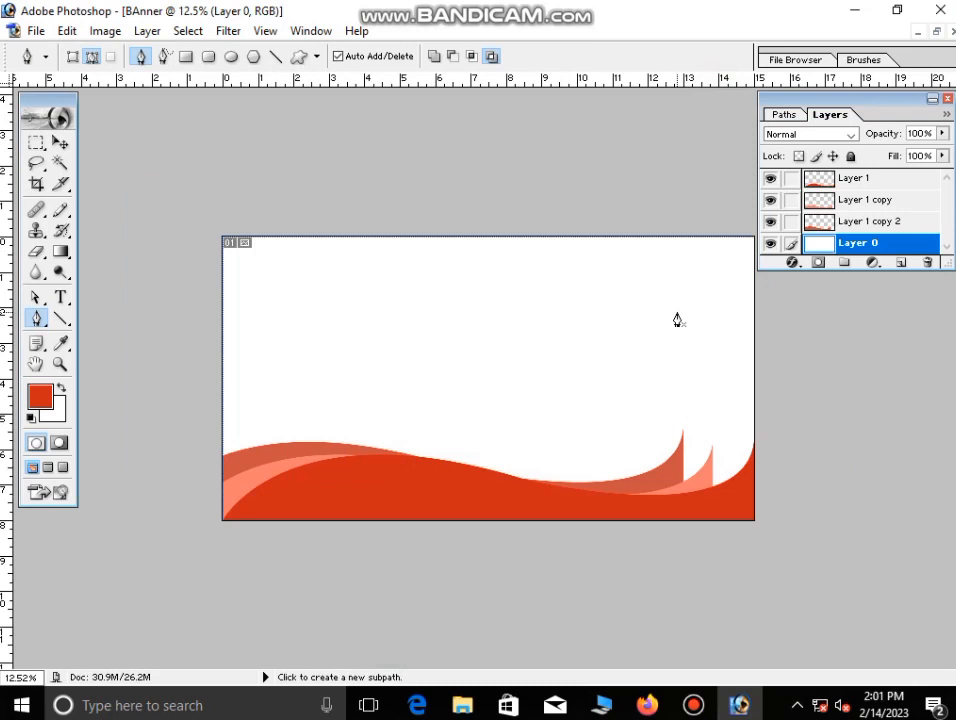
click(754, 238)
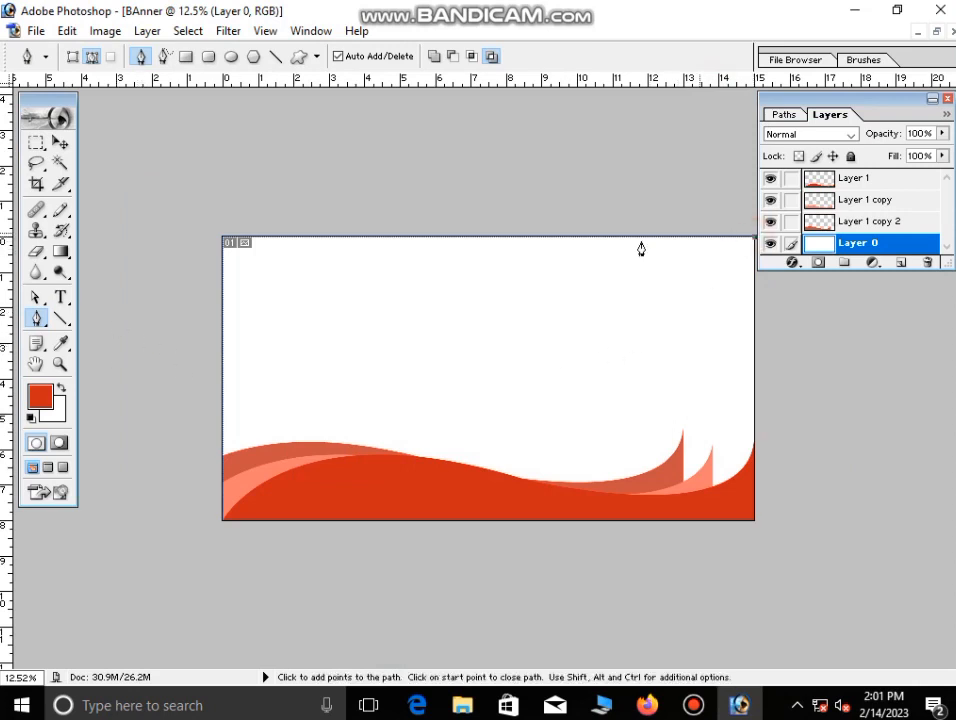
click(580, 238)
drag(585, 521, 433, 650)
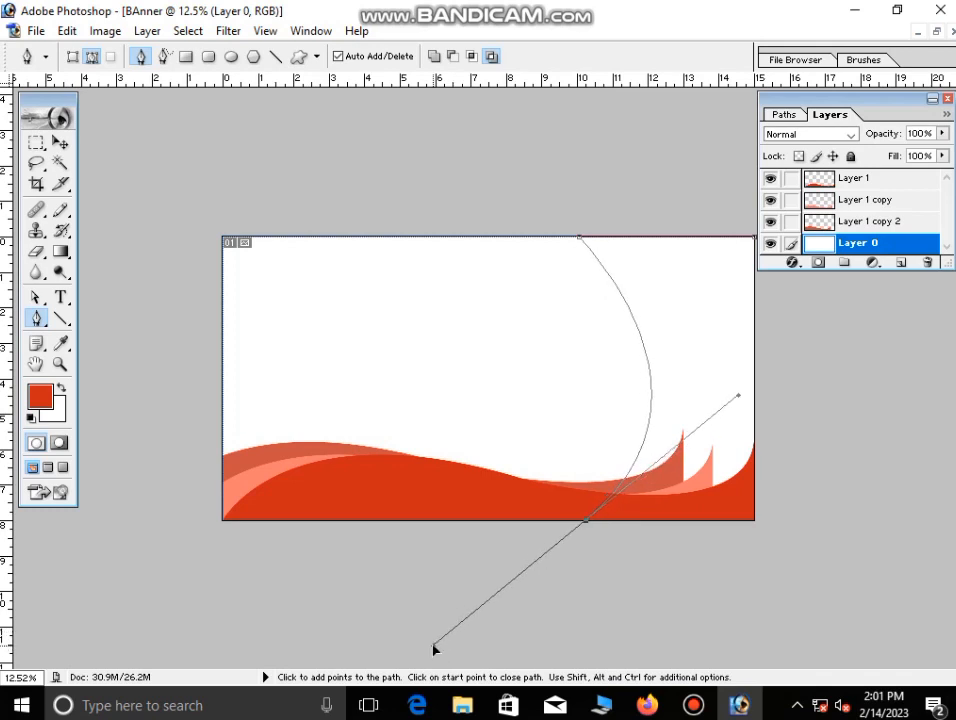
click(433, 648)
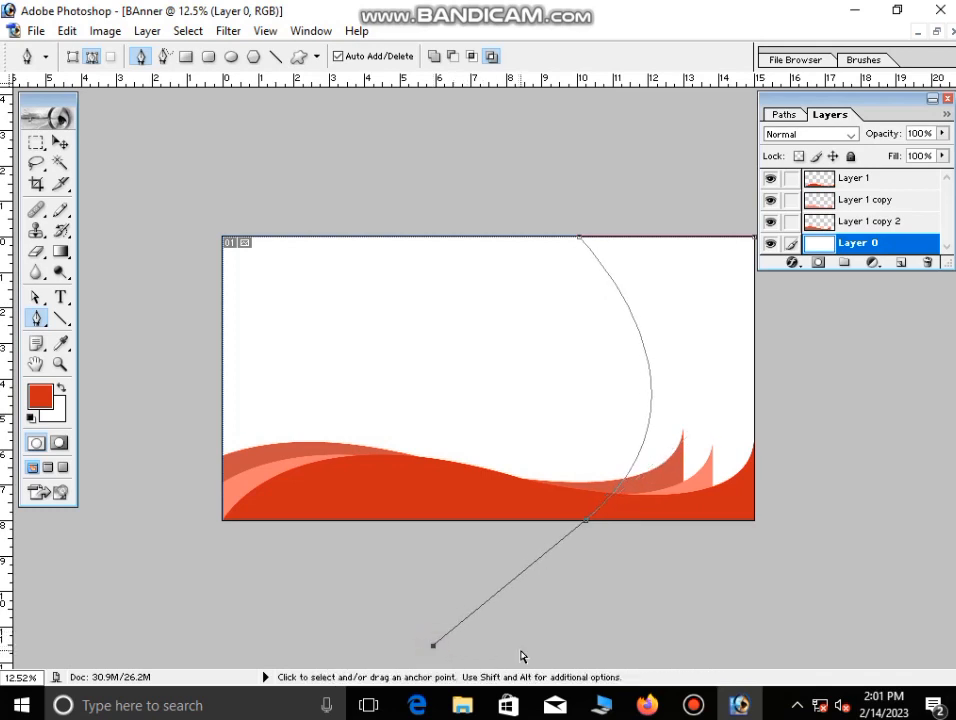
key(ctrl+alt+z)
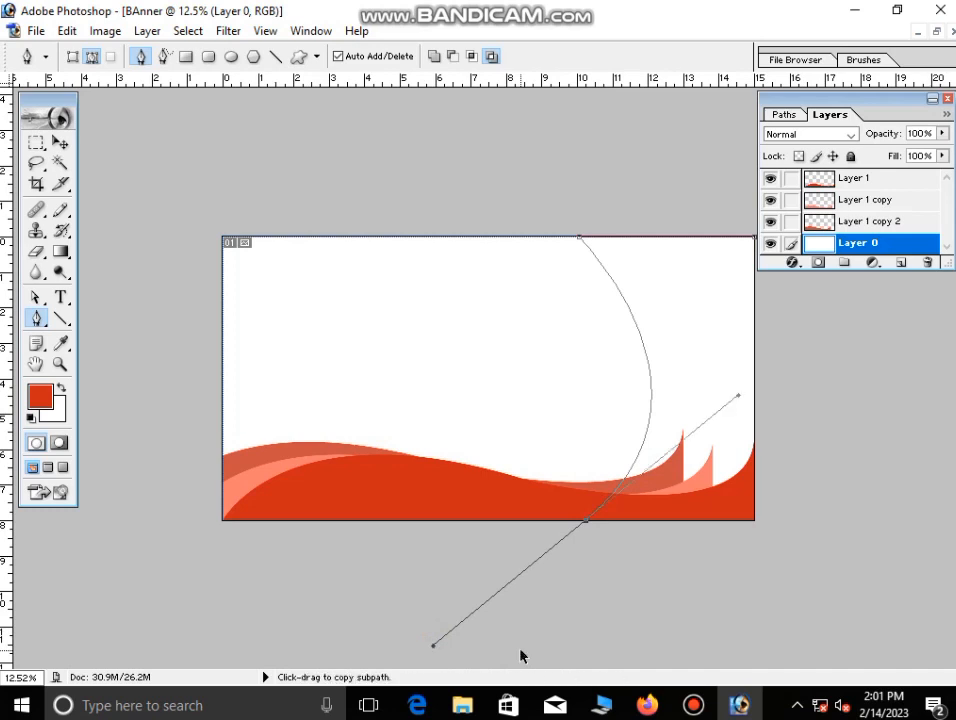
alt+click(584, 521)
click(852, 520)
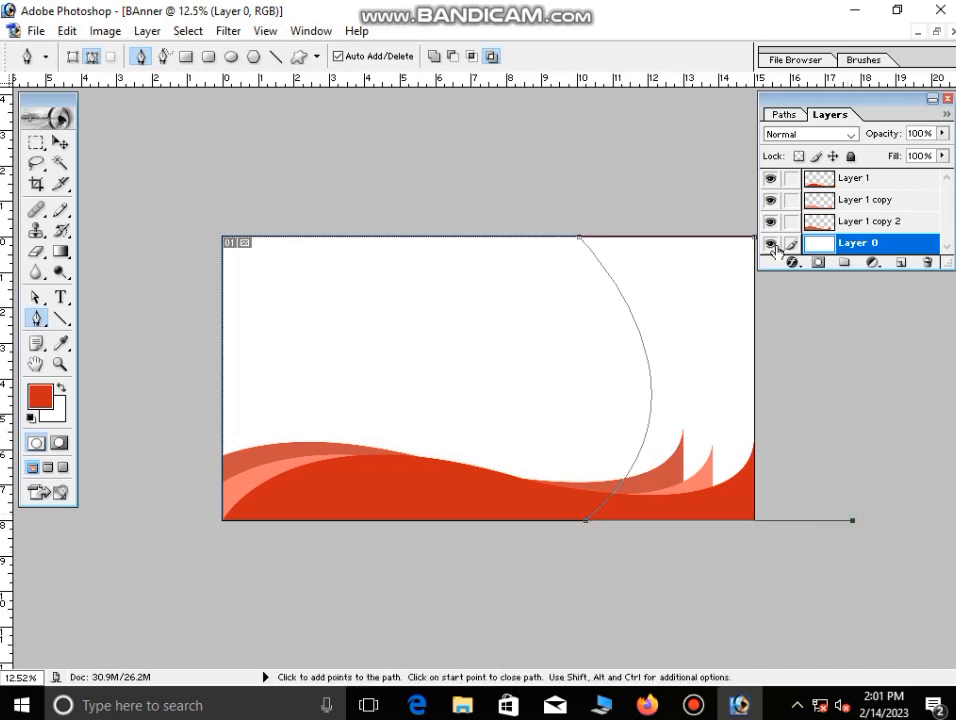
Close the Pen path at the banner's top-right corner and convert it into a selection
click(738, 183)
click(579, 238)
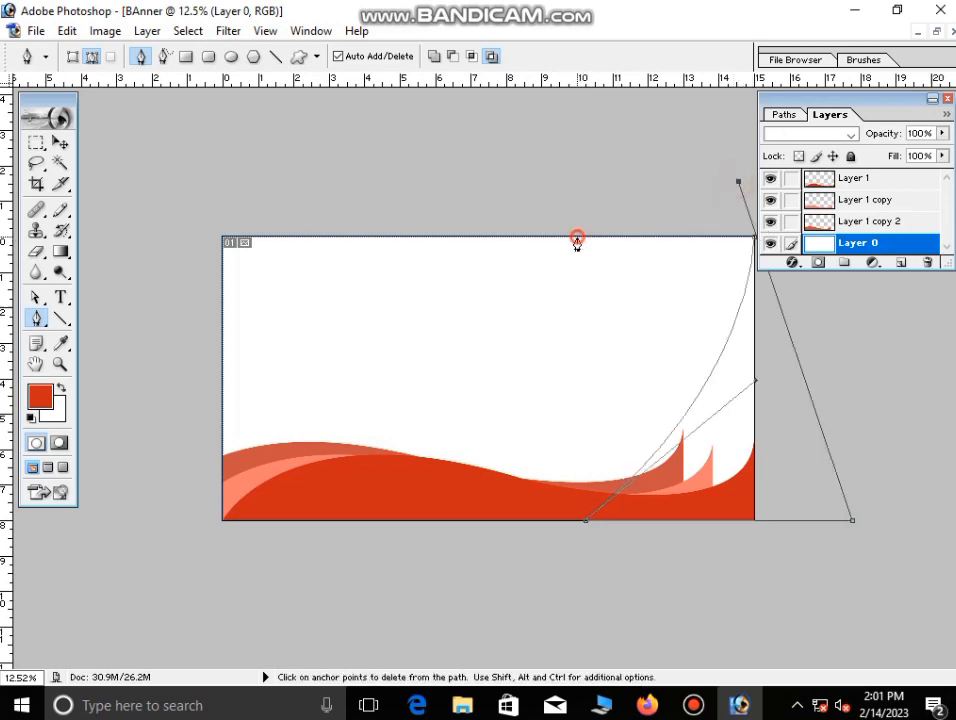
key(ctrl+z)
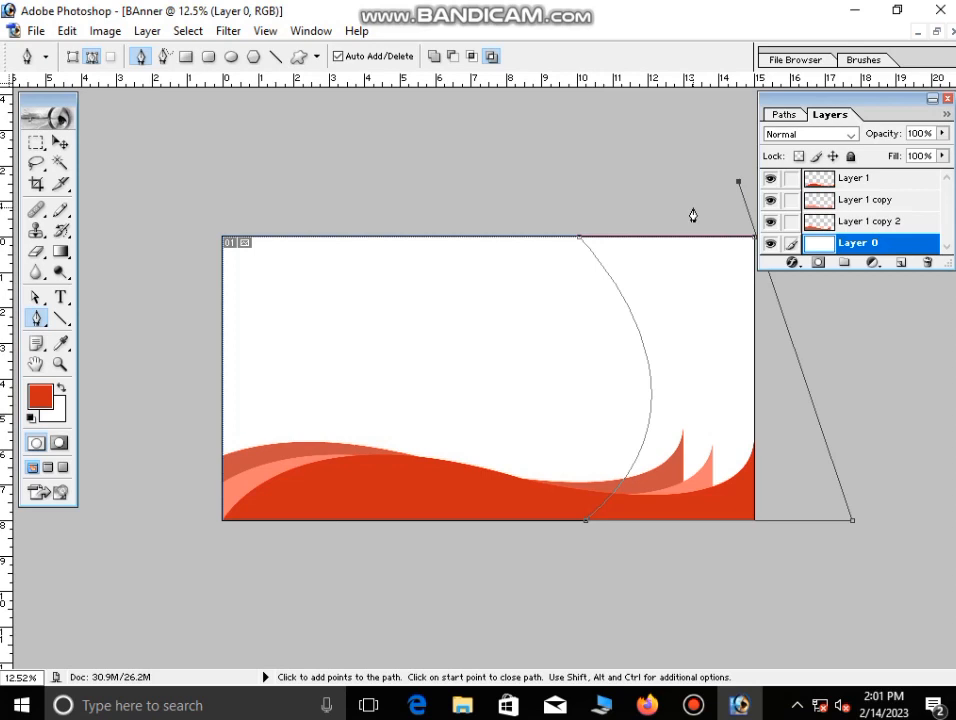
click(753, 238)
key(ctrl+Return)
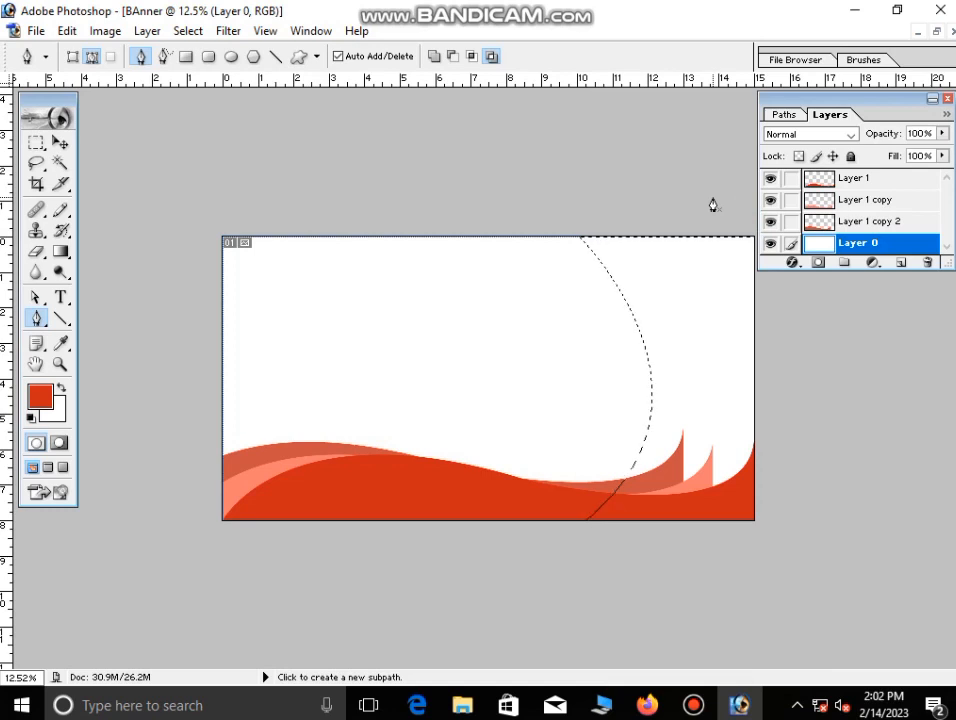
Fill the curved right-side selection with red on a new layer, deselect it, and set the layer's opacity to 63%
click(901, 263)
key(alt+BackSpace)
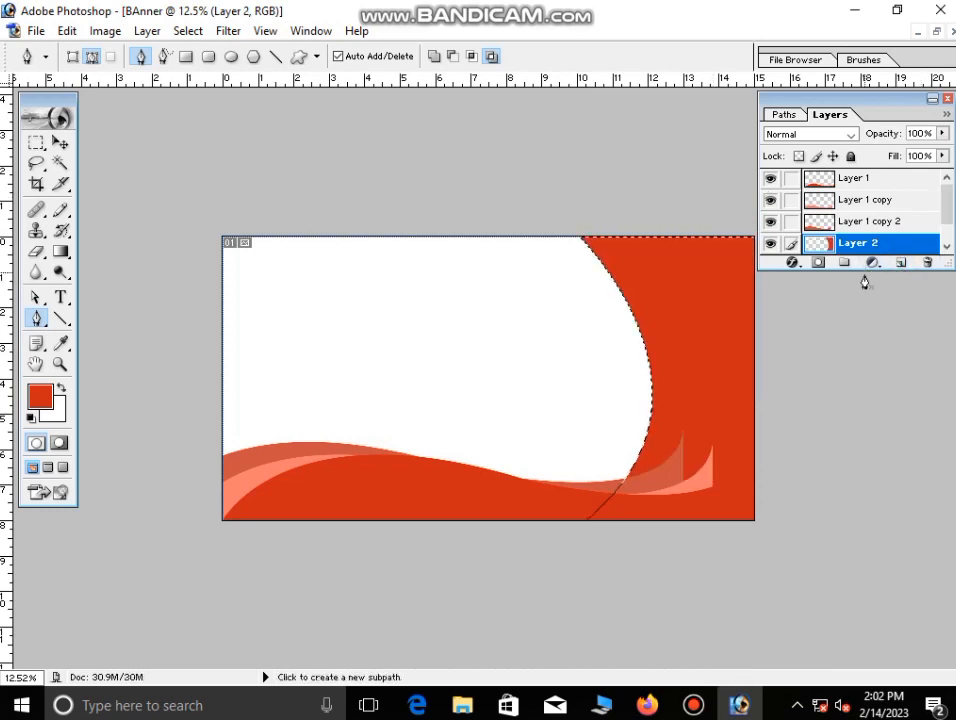
key(ctrl+d)
drag(942, 133, 899, 151)
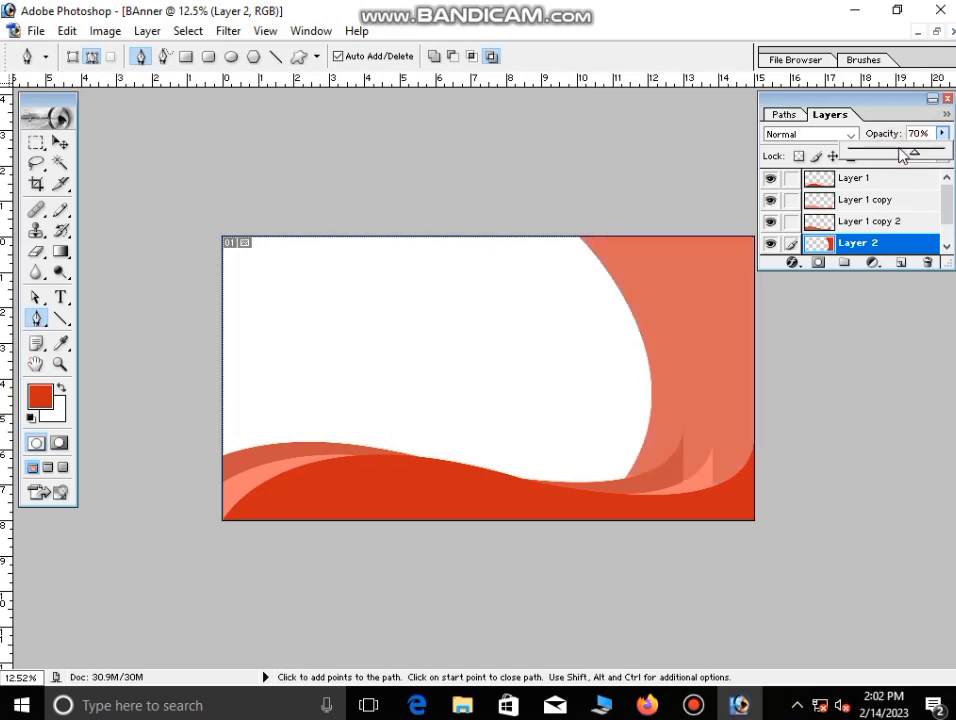
drag(910, 152, 910, 155)
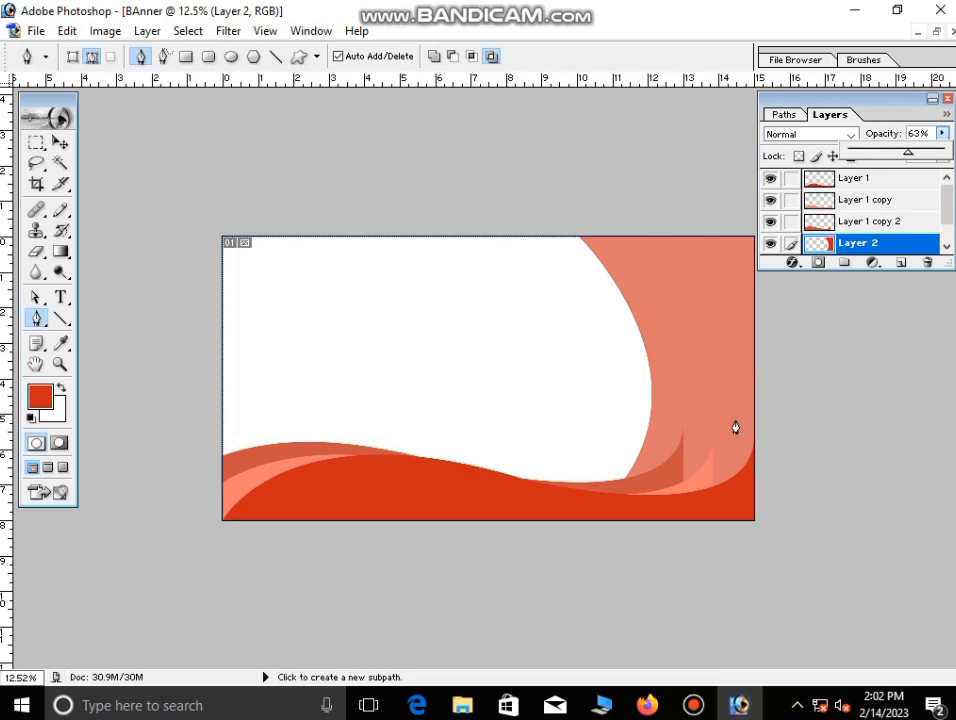
Open the burgere 1 image from the Desktop
click(60, 143)
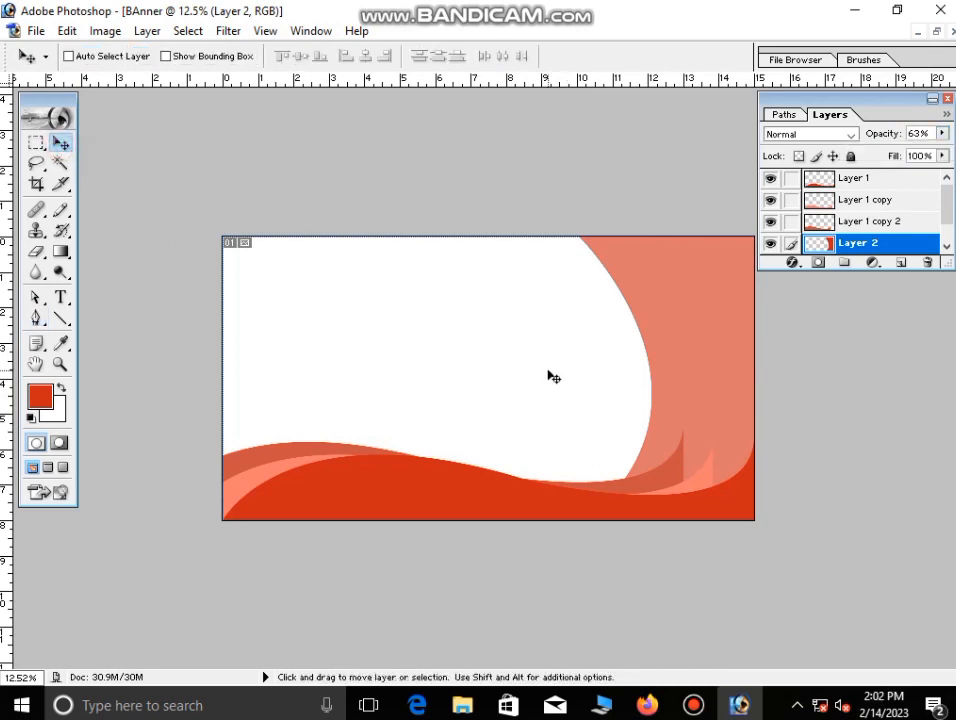
key(ctrl+o)
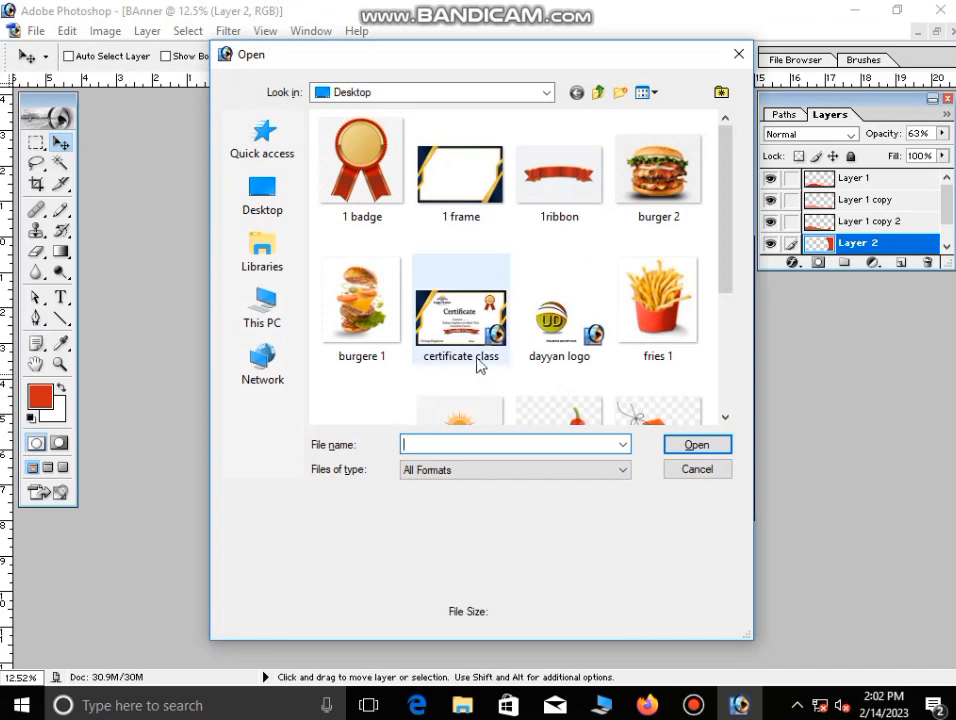
click(361, 305)
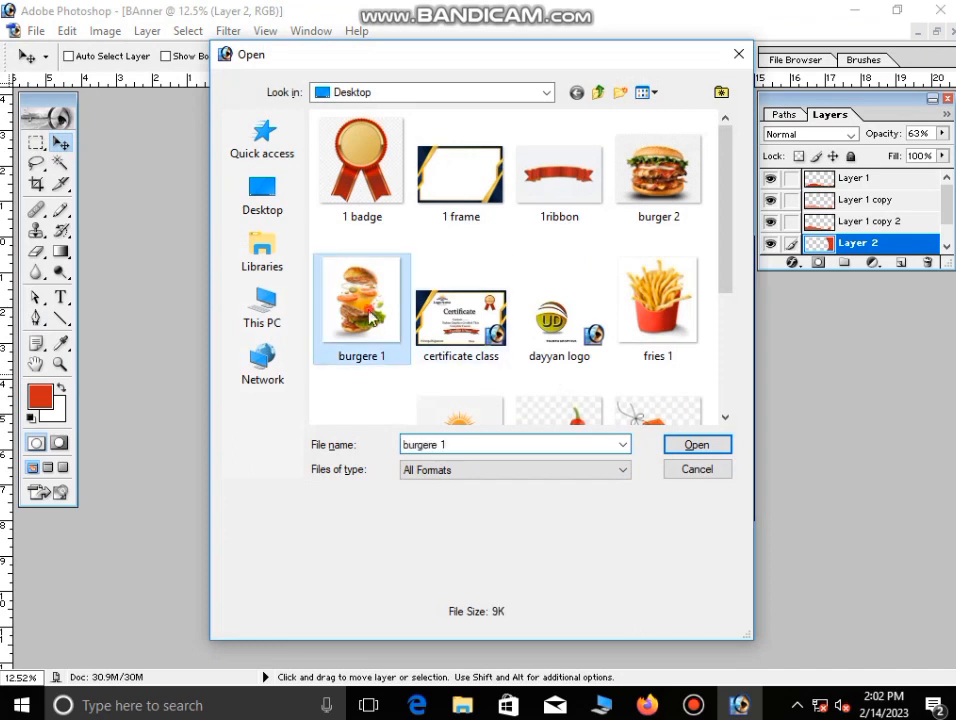
click(696, 444)
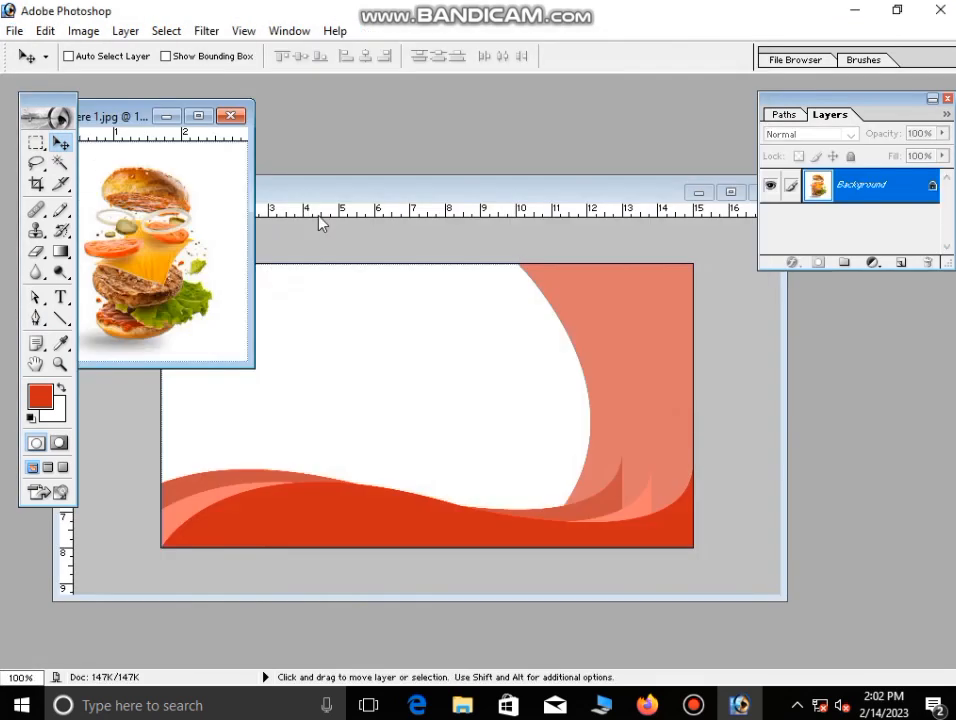
Cut the entire burger image, close its file without saving, and maximize the banner document
key(ctrl+a)
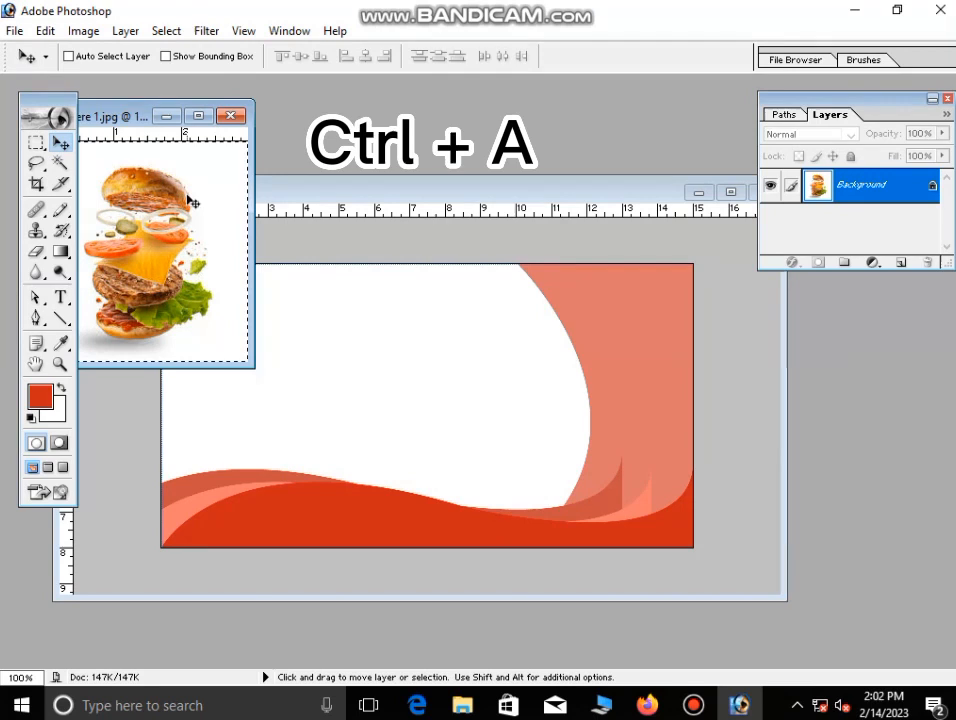
key(ctrl+x)
click(229, 118)
click(515, 278)
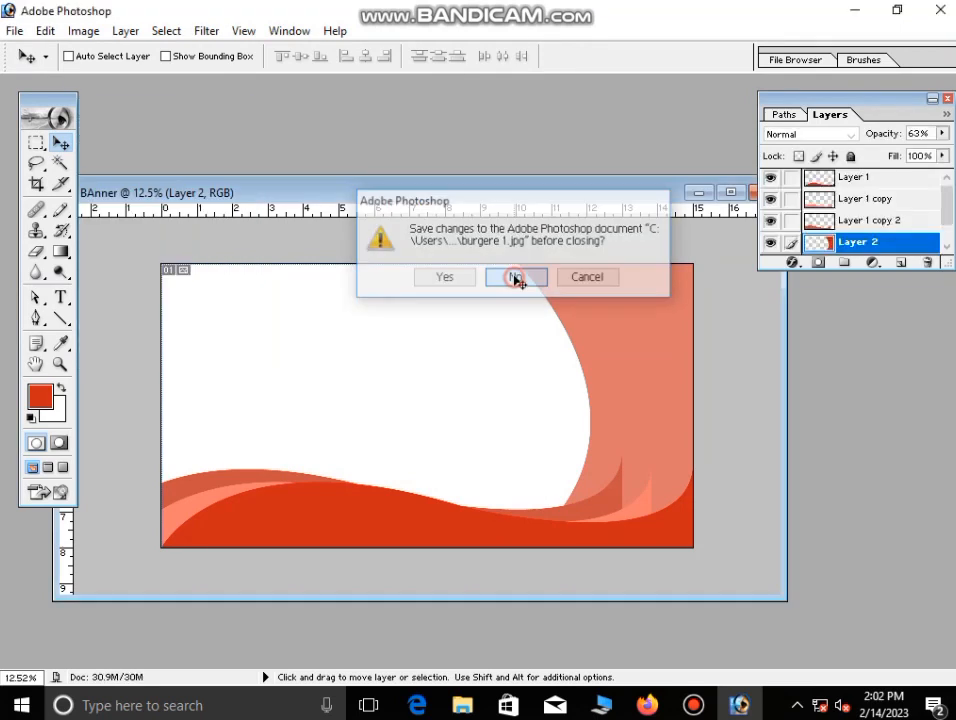
click(730, 193)
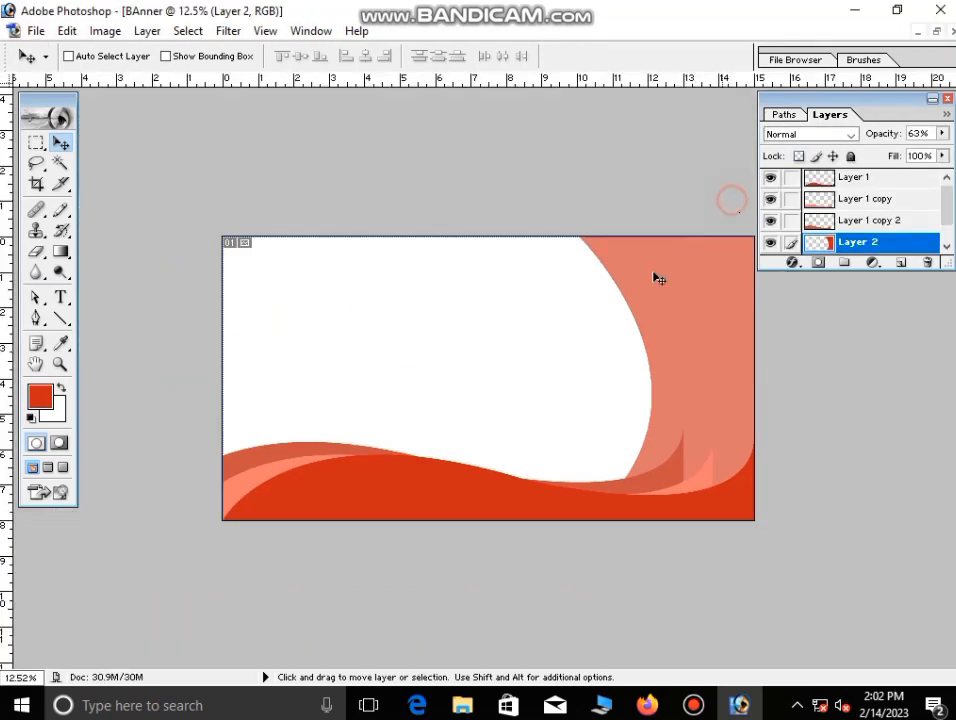
Paste the burger into the banner, scale it to 678.6%, and position it in the white area above the waves
key(ctrl+v)
key(ctrl+t)
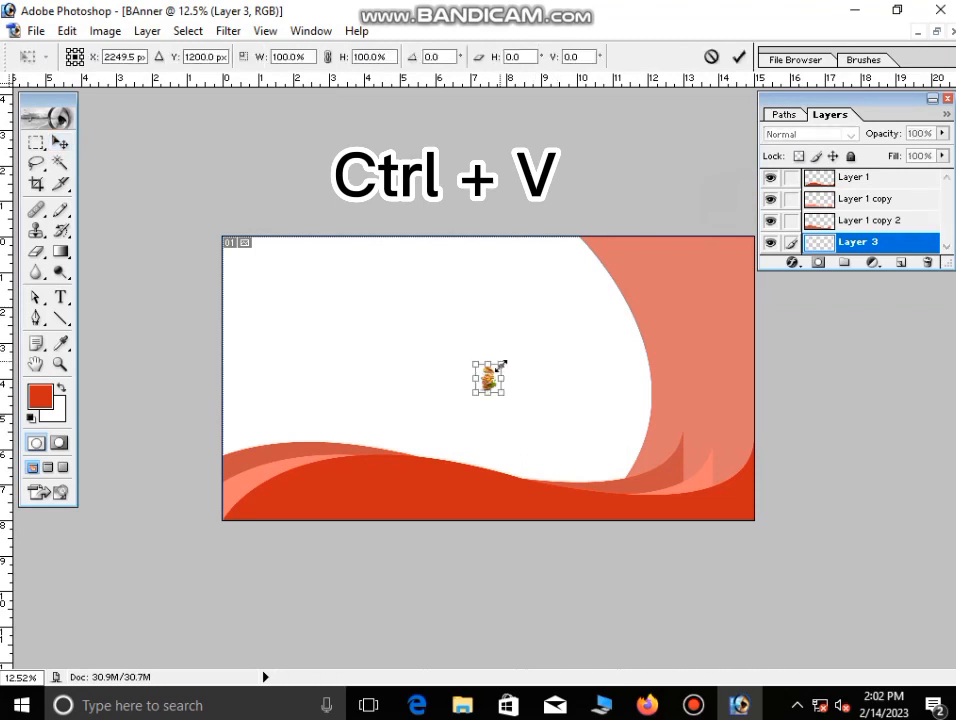
drag(500, 392, 618, 520)
drag(573, 462, 461, 327)
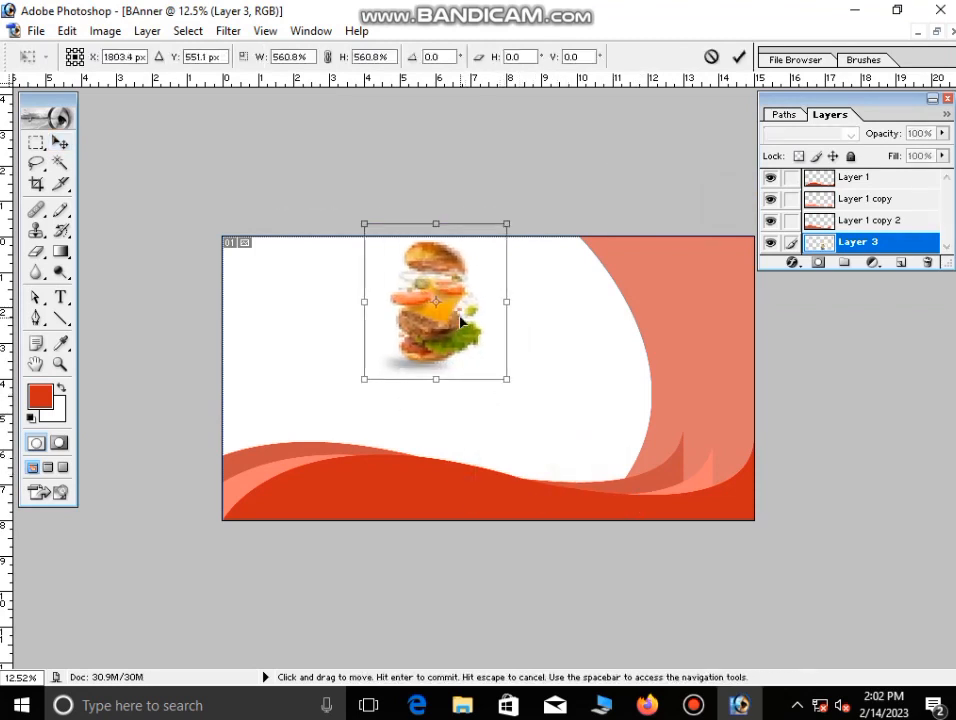
drag(506, 377, 537, 424)
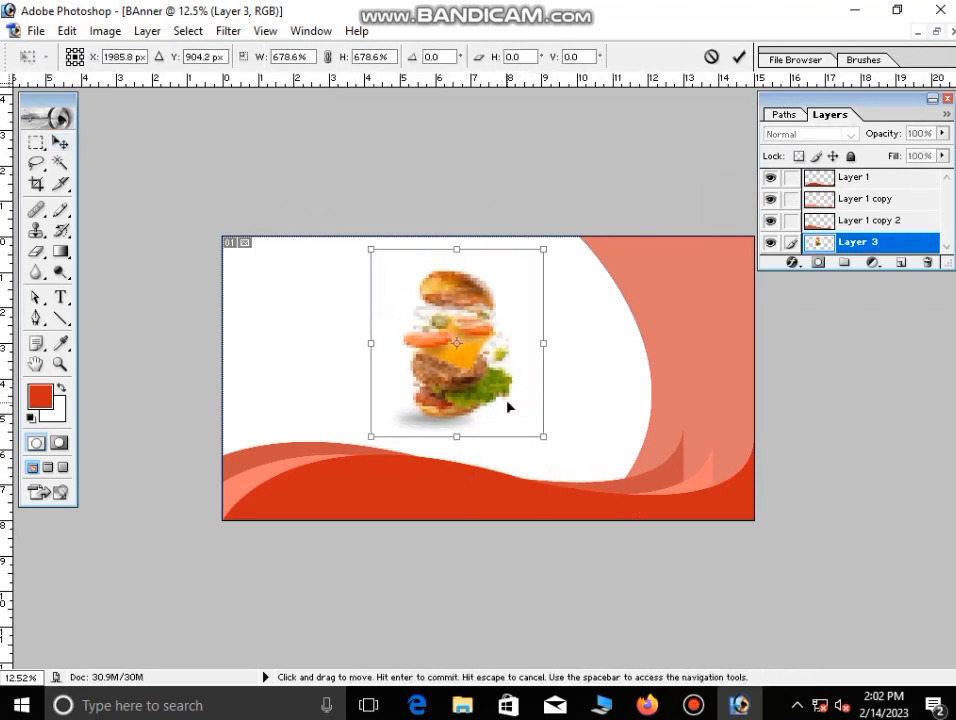
key(Return)
Remove the white background around the burger using a Magic Wand selection, and deselect
click(61, 160)
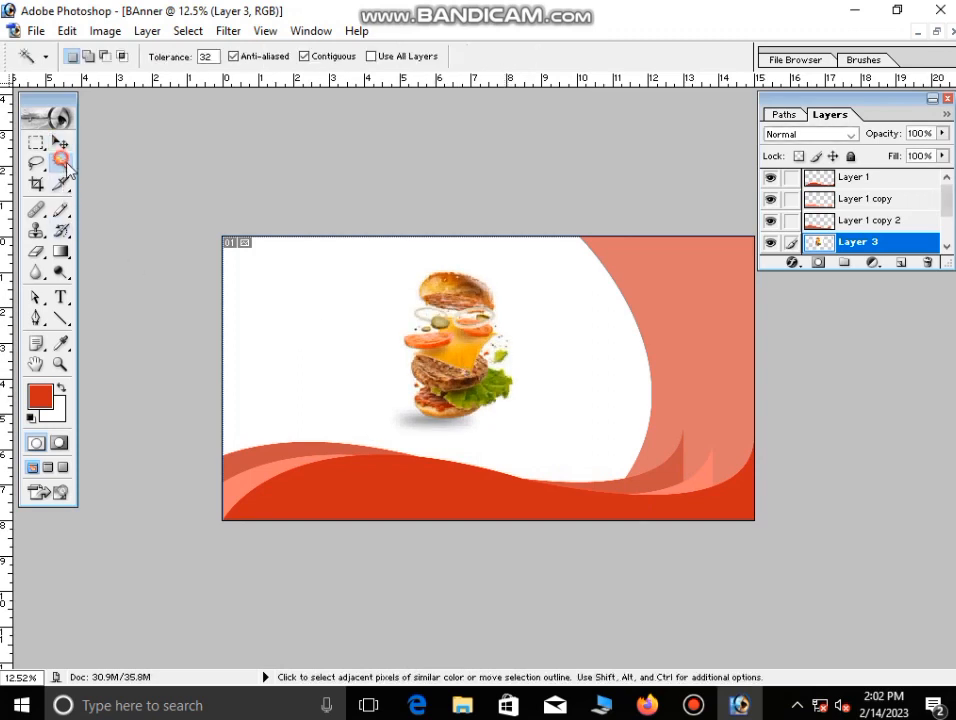
click(378, 342)
key(ctrl+d)
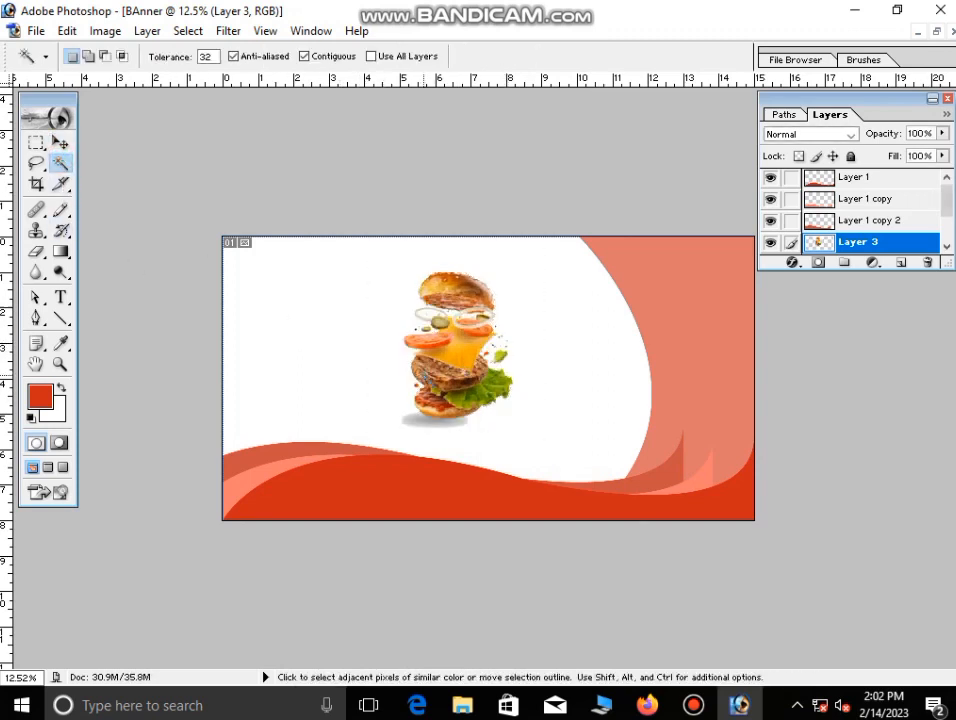
Scale the burger to about 72.5% width and 66.2% height, and position it on the curved red side panel
click(58, 143)
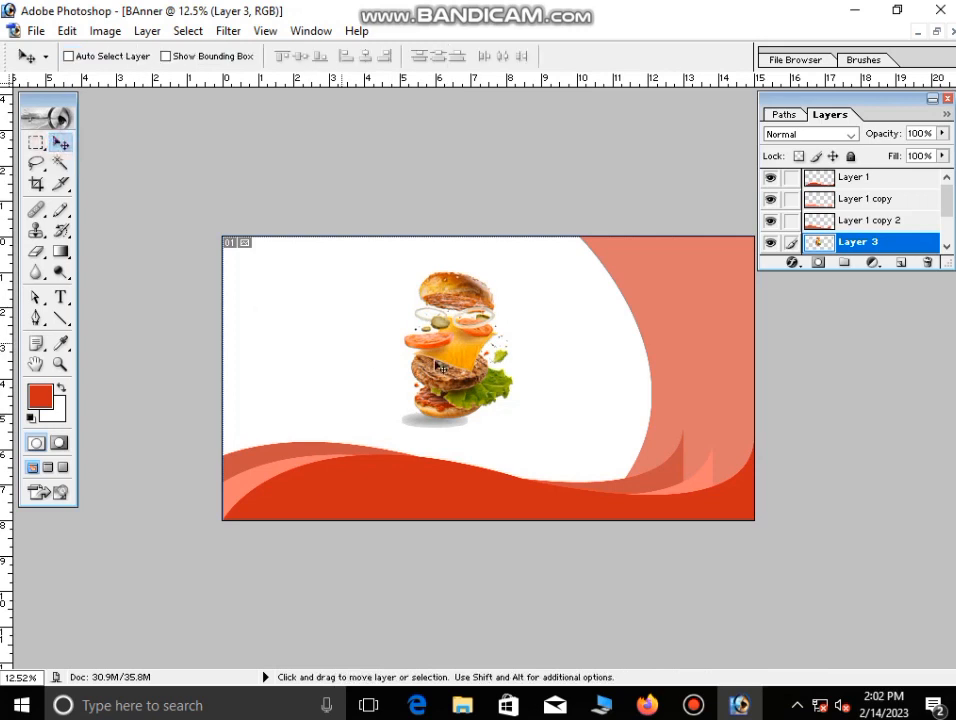
key(ctrl+t)
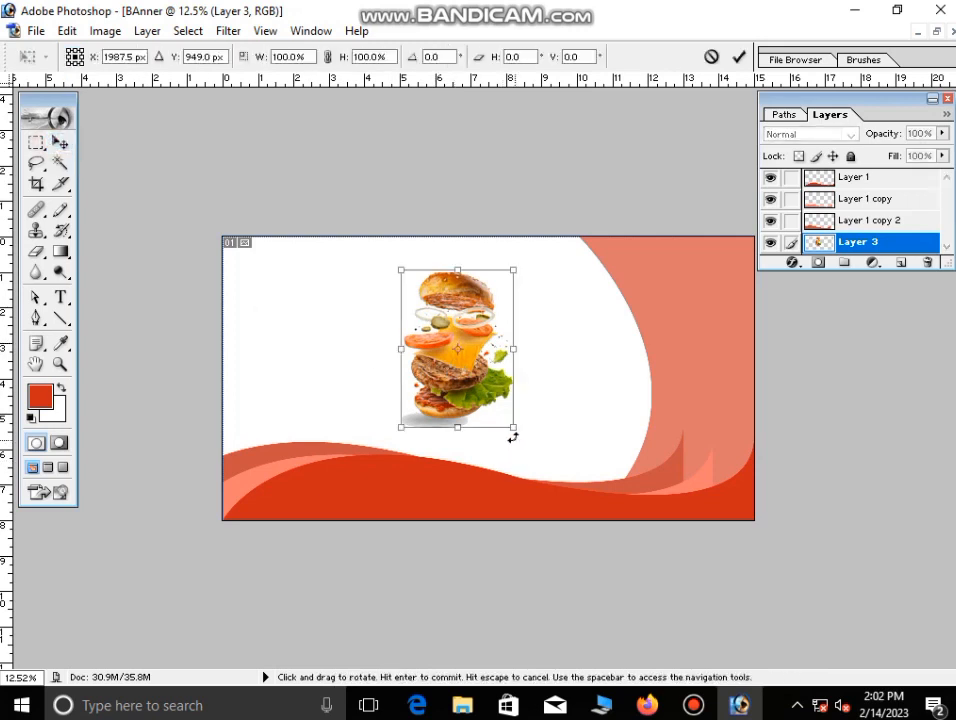
drag(511, 424, 709, 338)
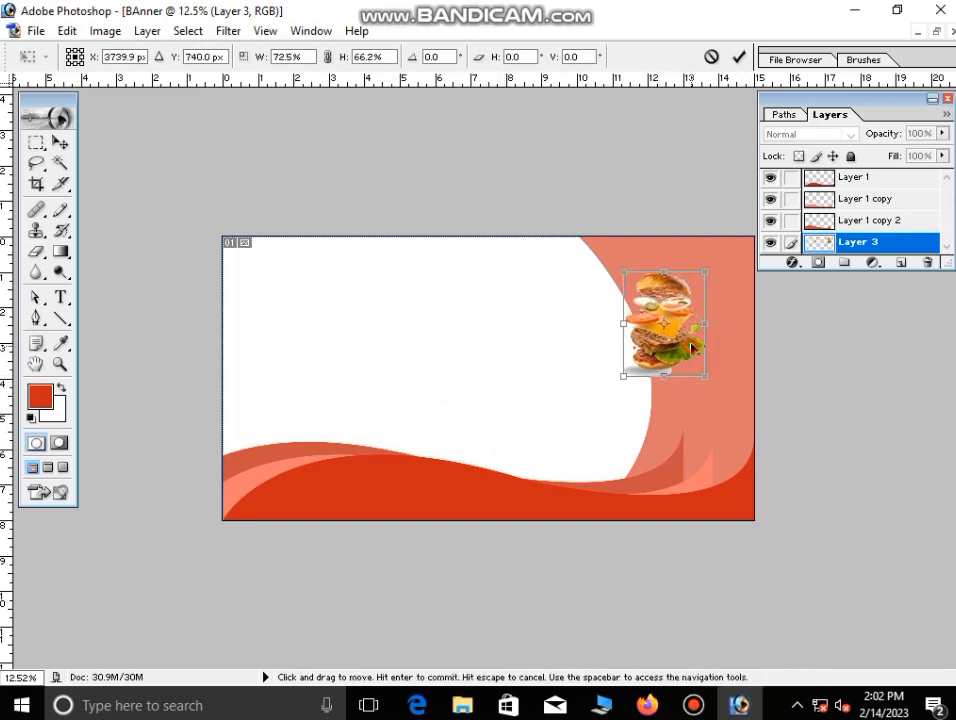
key(Return)
drag(657, 362, 692, 365)
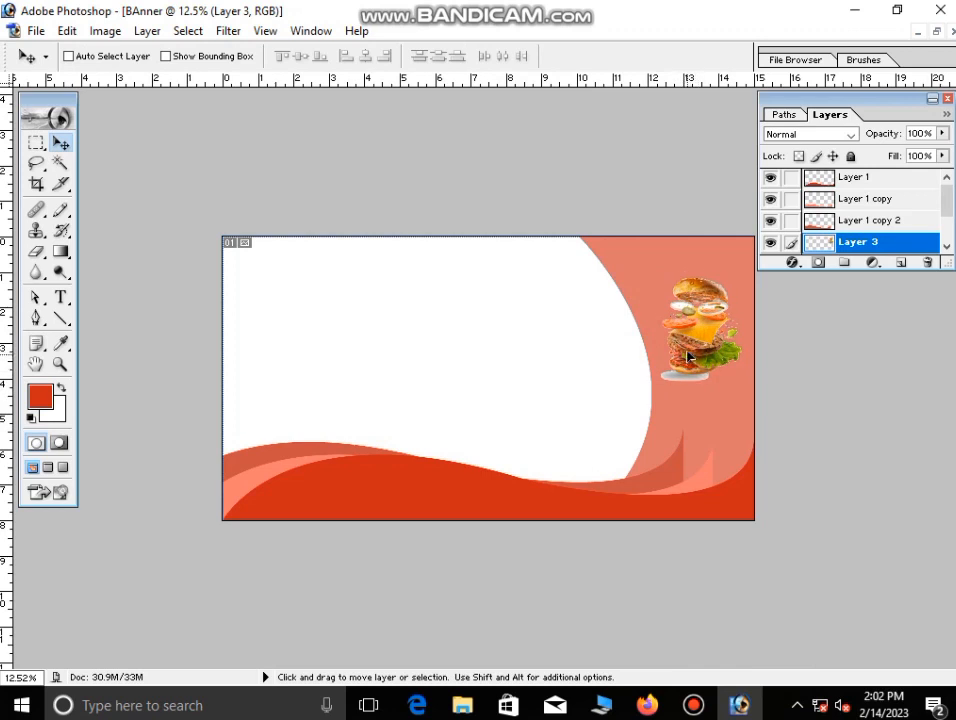
key(shift+Up)
drag(692, 355, 697, 369)
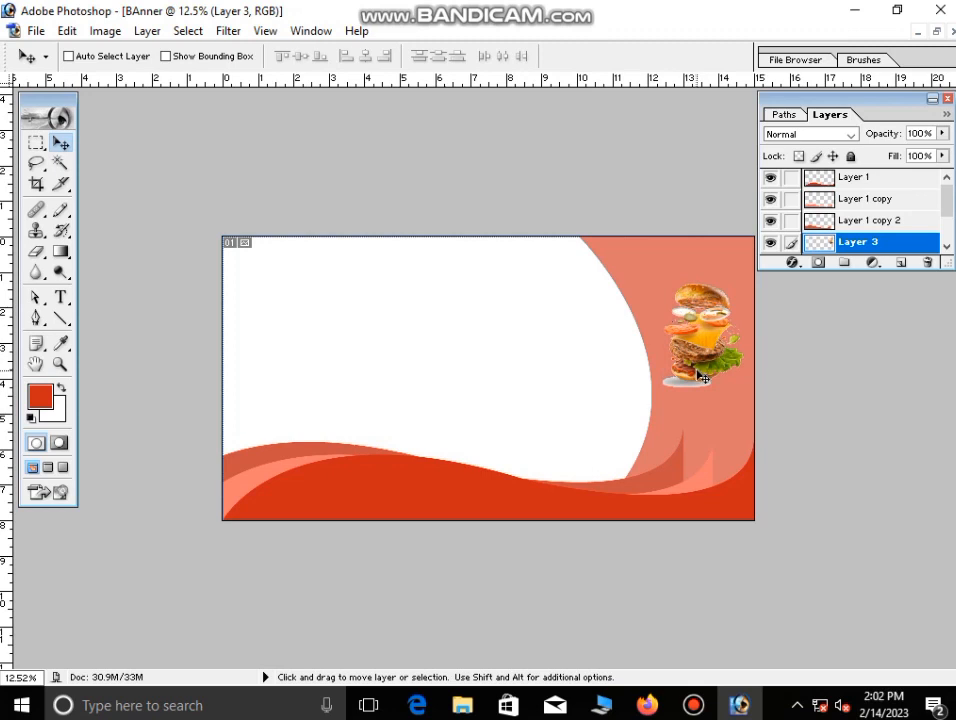
Make Layer 1 the active layer and open the tag 2 image from the Desktop
key(ctrl+o)
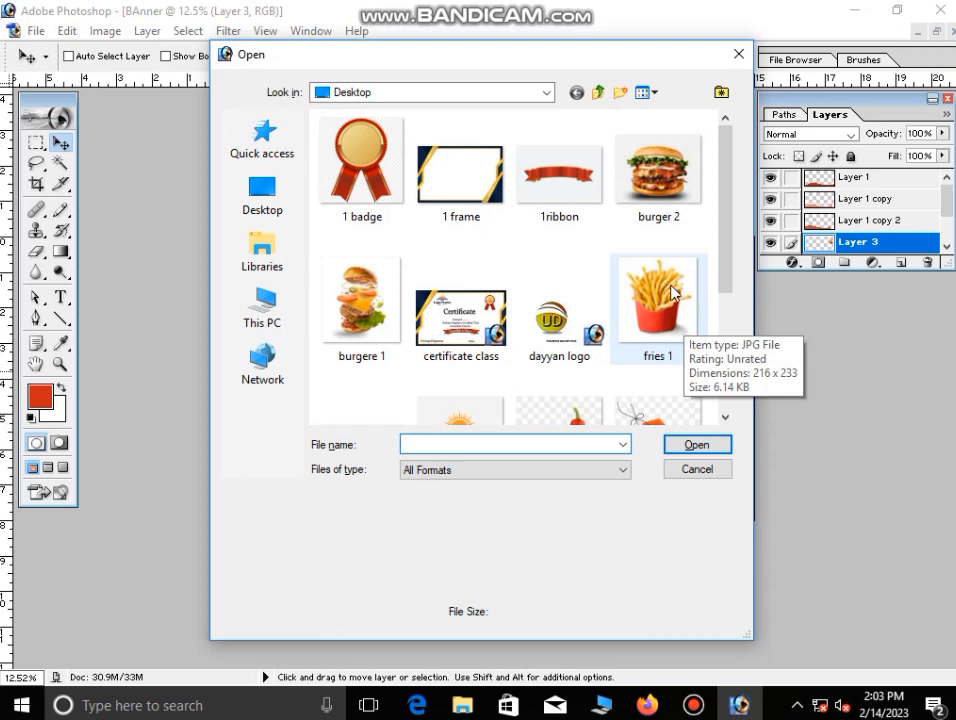
click(738, 56)
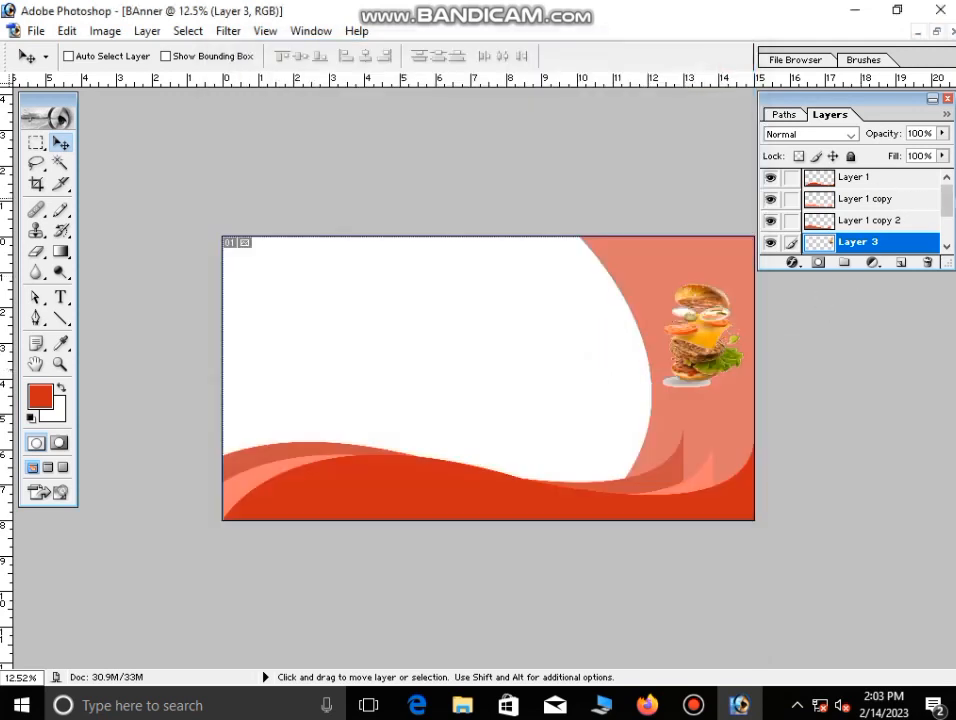
click(899, 179)
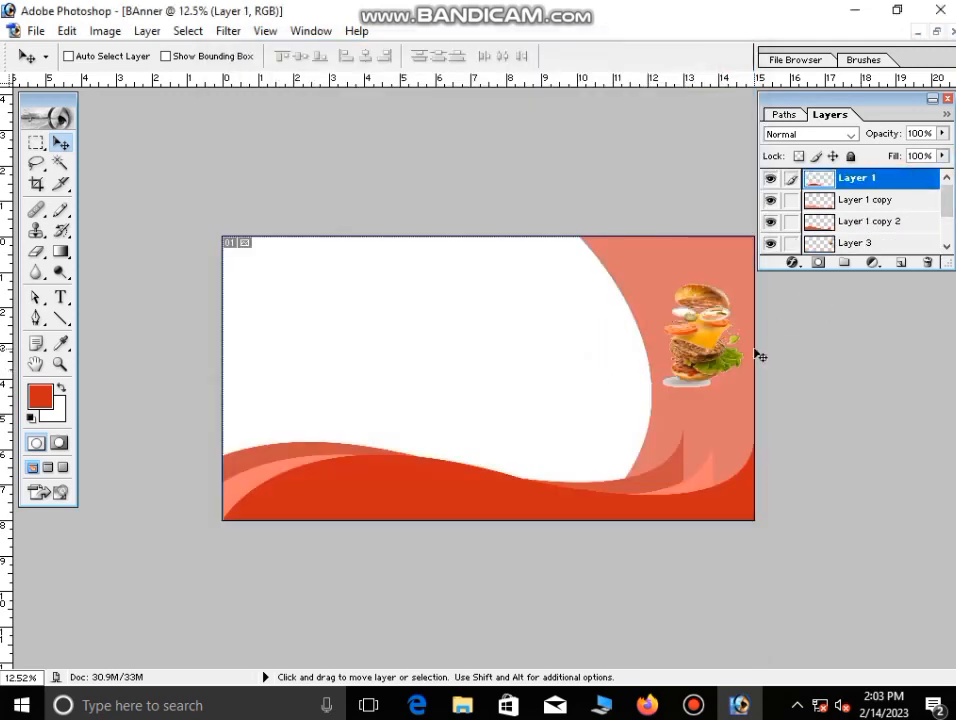
key(ctrl+o)
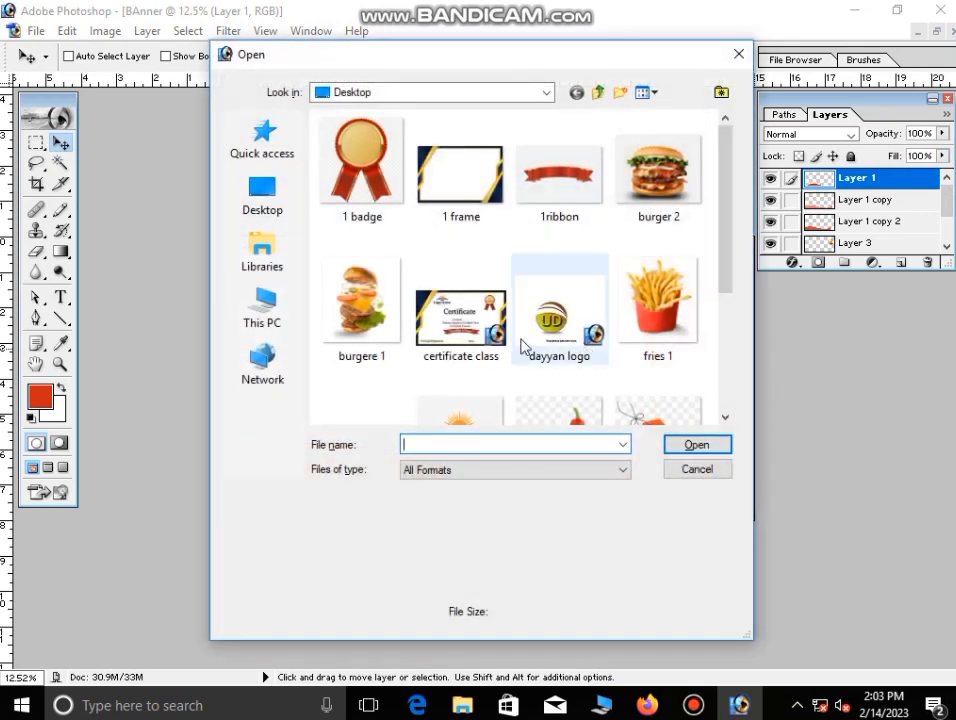
scroll(508, 250, down, 3)
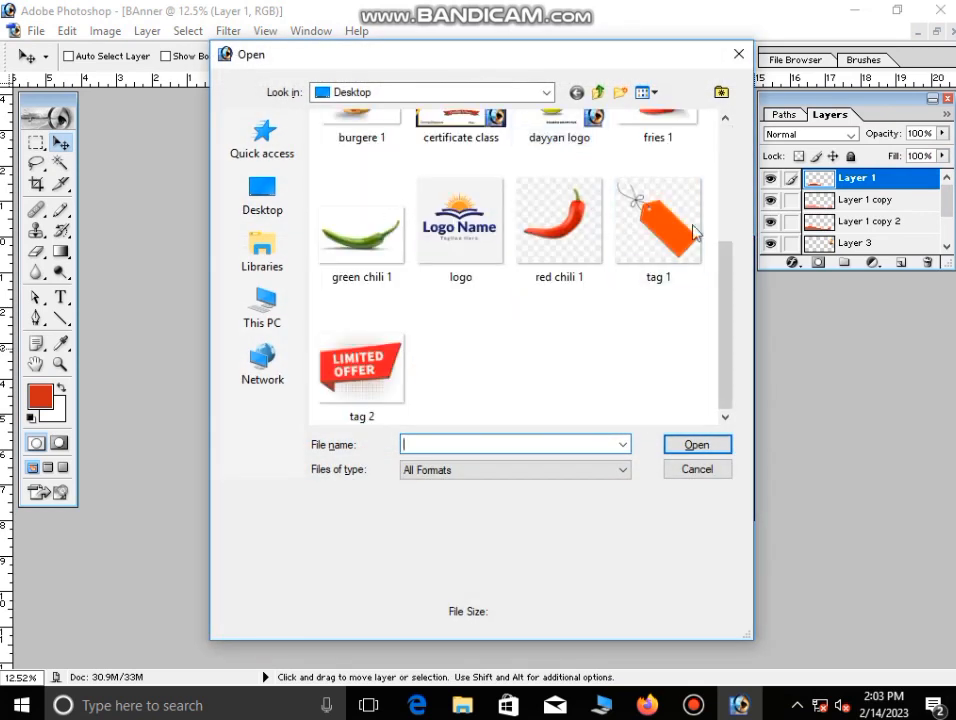
click(361, 370)
click(696, 447)
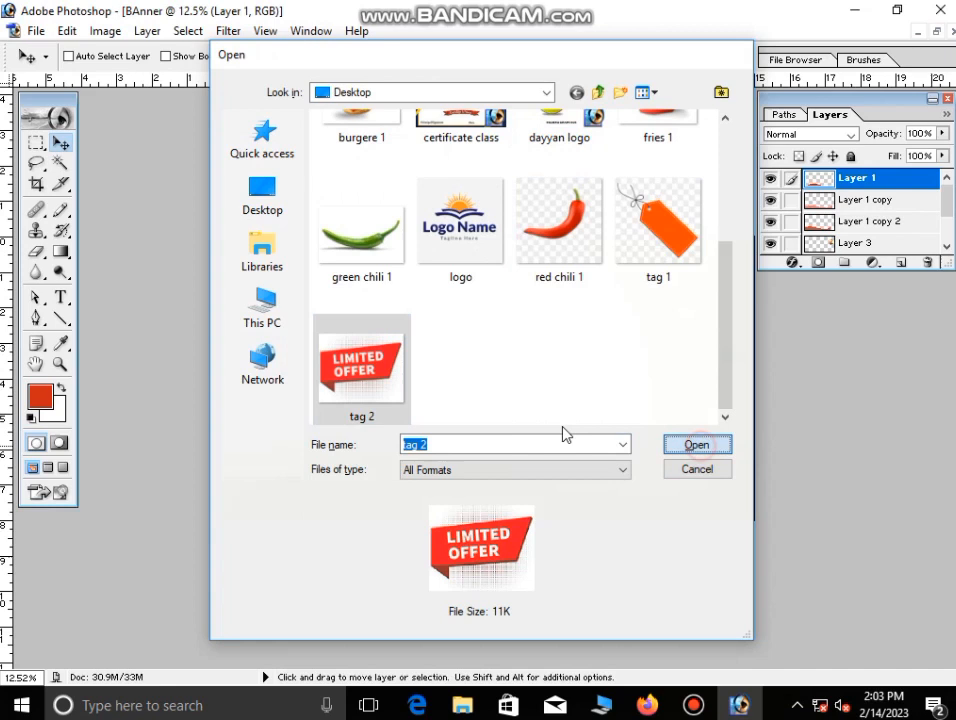
Cut the entire tag image into the banner above Layer 1, closing the tag file without saving and maximizing the banner document
drag(288, 328, 276, 272)
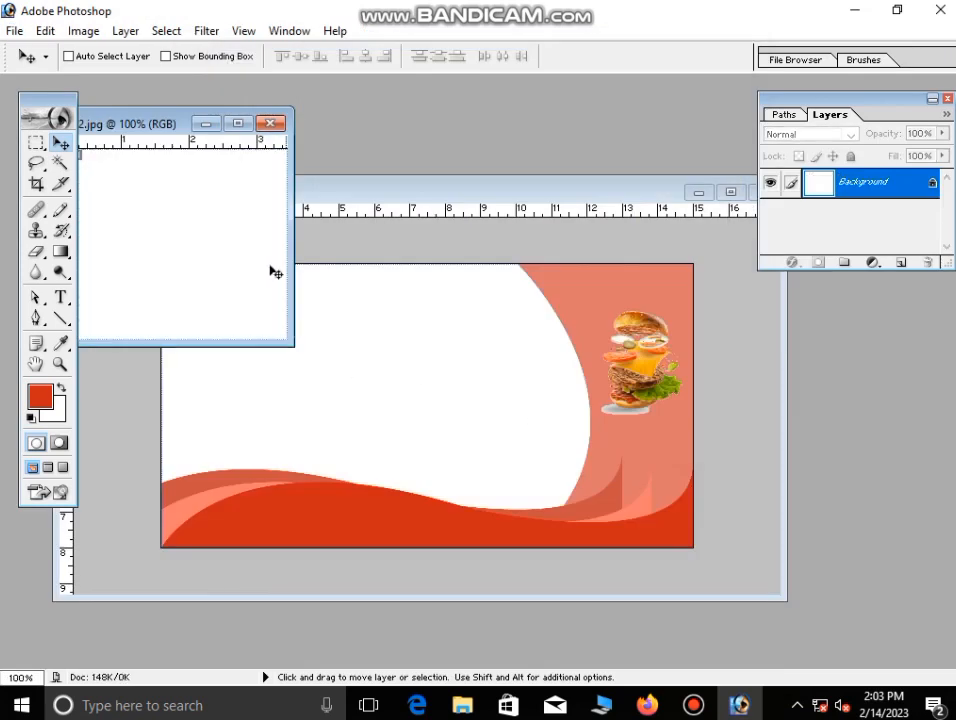
click(270, 123)
click(508, 277)
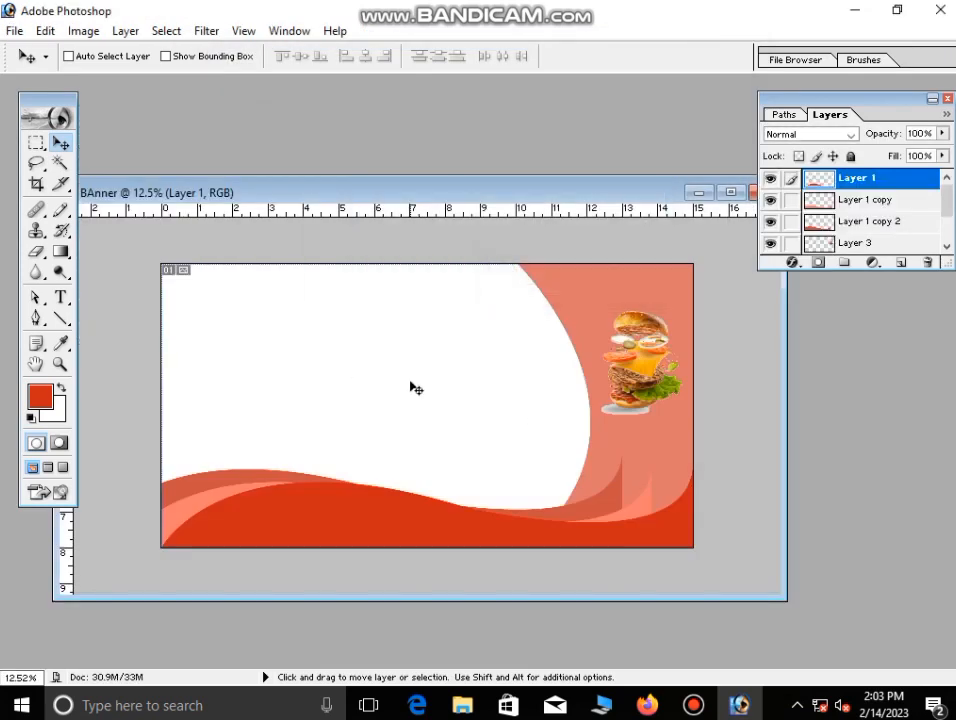
key(ctrl+v)
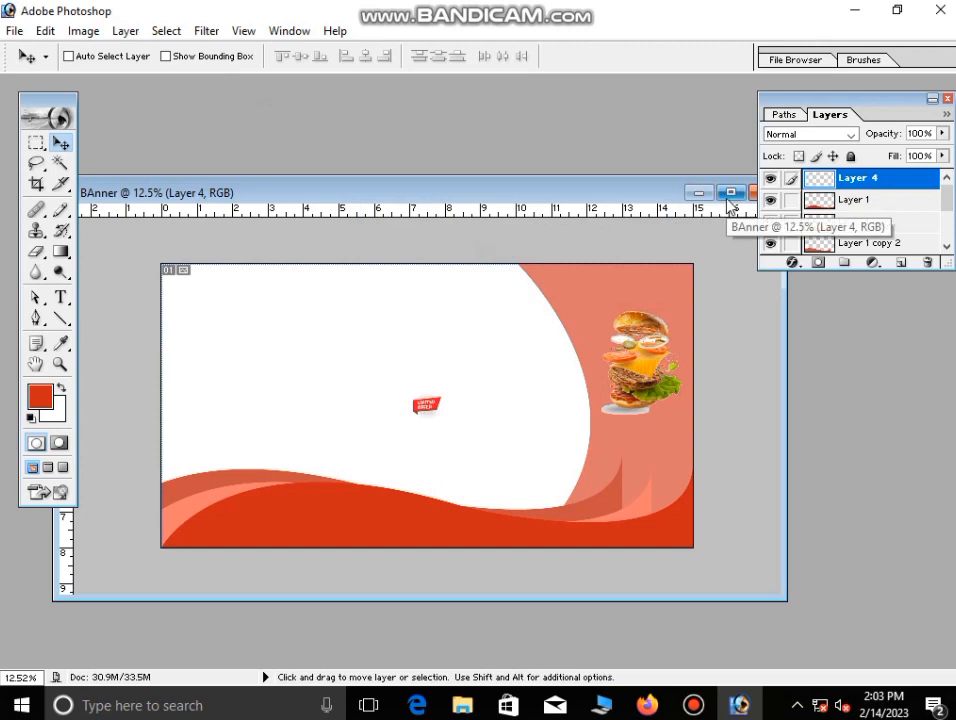
click(730, 192)
Scale the pasted LIMITED OFFER tag to 574.9% and move it into the white area above the waves
key(ctrl+t)
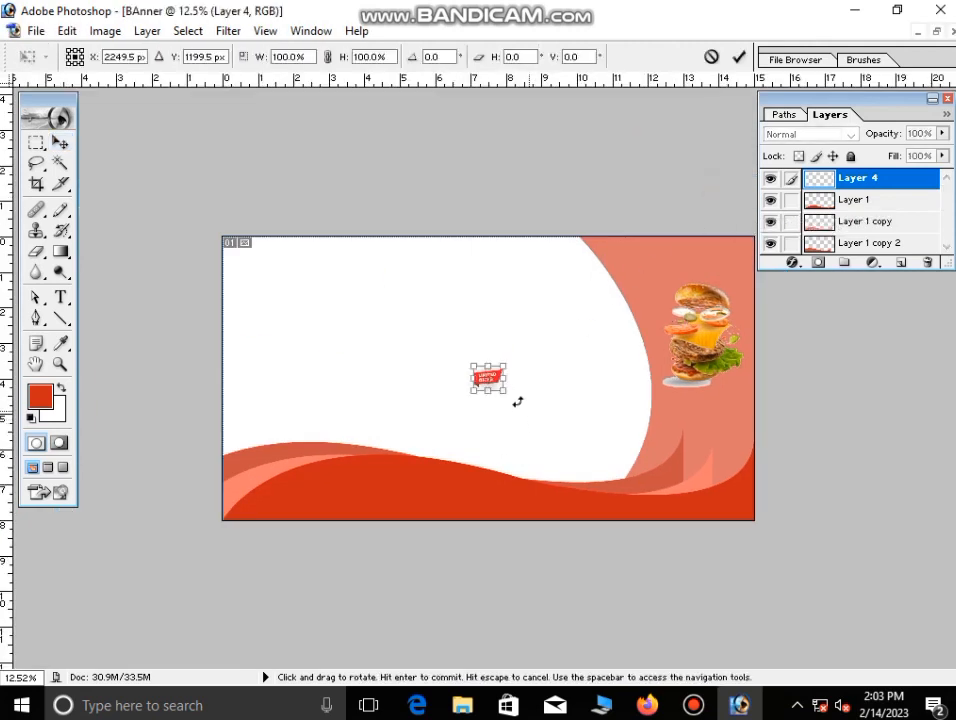
drag(503, 386, 650, 509)
drag(572, 480, 476, 399)
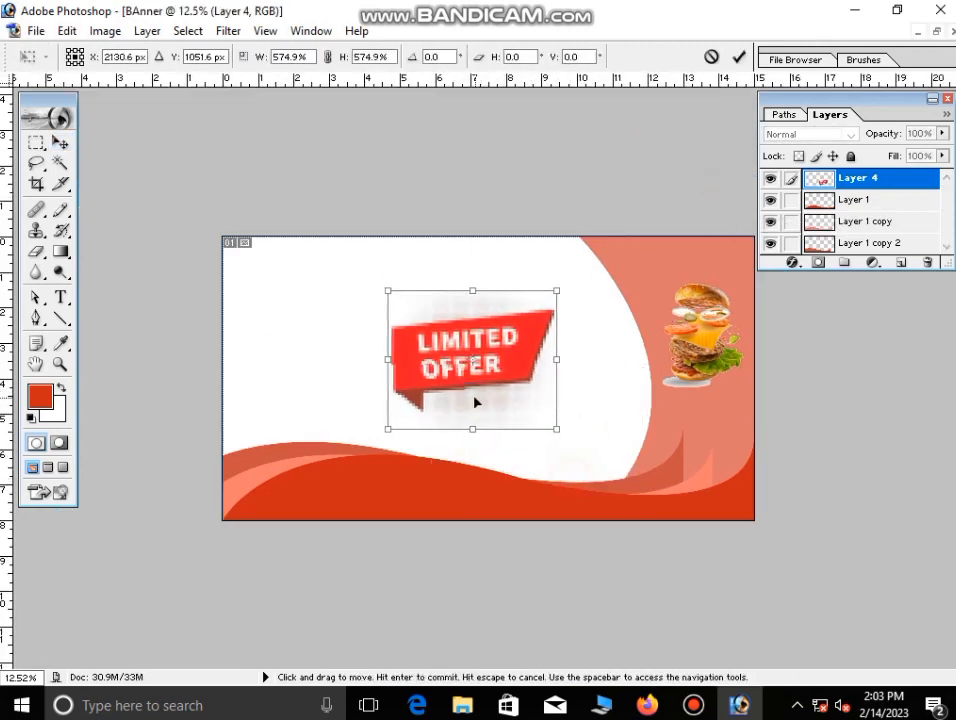
key(Return)
Delete the white background around the LIMITED OFFER tag using a Magic Wand selection
click(56, 166)
click(465, 400)
key(Delete)
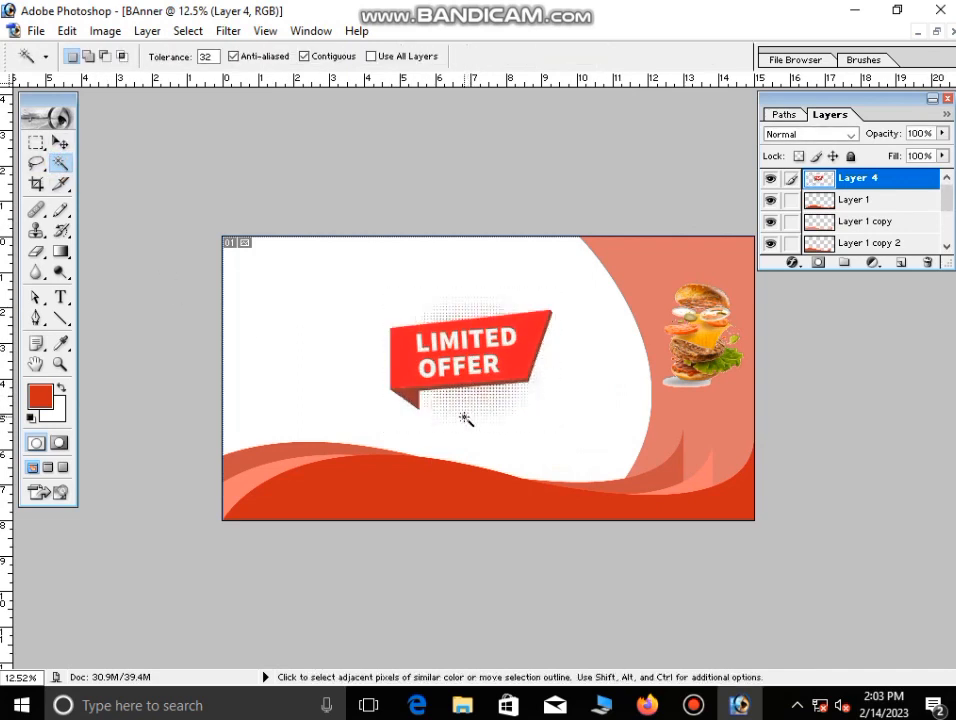
Erase the halftone dots below the LIMITED OFFER ribbon, using Eraser brush sizes of 90 and 175
click(33, 252)
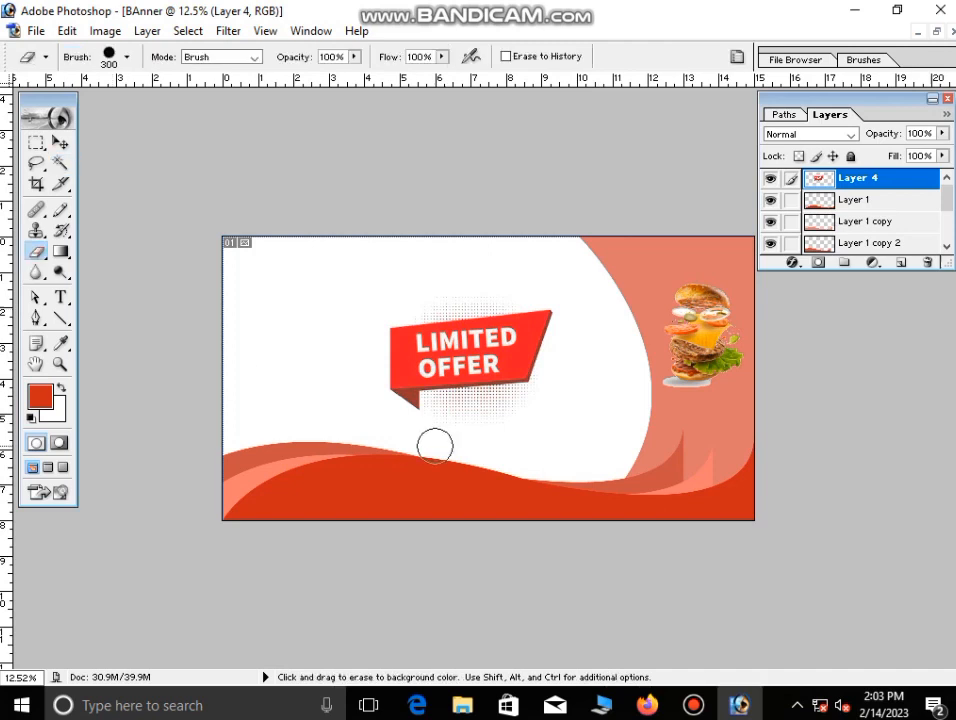
scroll(471, 410, down, 1)
scroll(471, 410, up, 5)
drag(744, 558, 454, 368)
key(bracketleft)
key(bracketleft)
key(bracketleft)
key(bracketleft)
key(bracketleft)
key(bracketleft)
key(bracketleft)
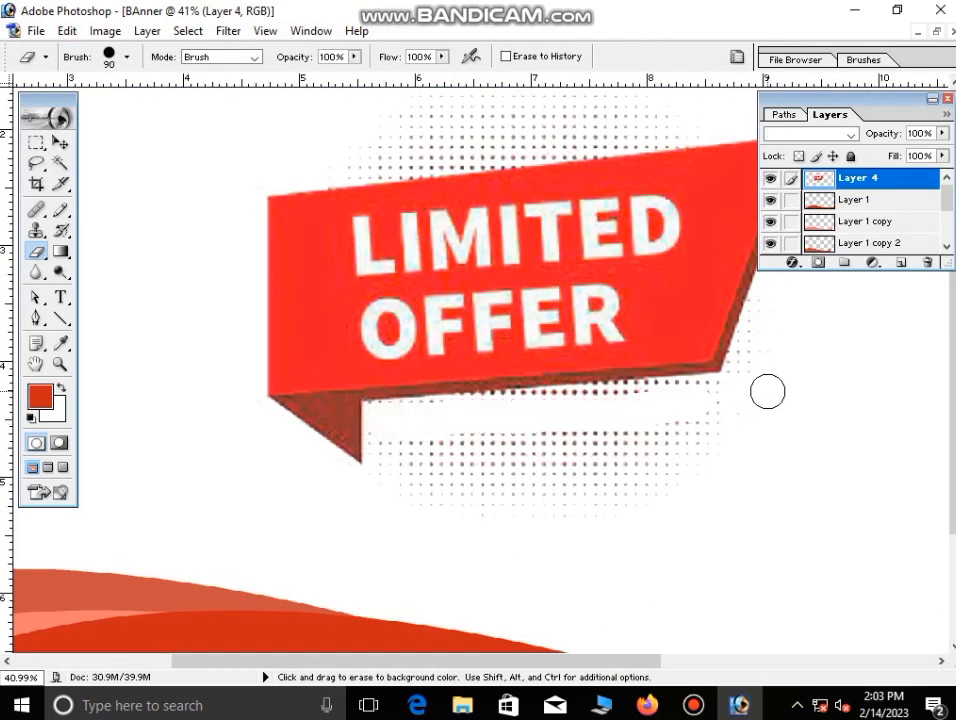
key(bracketright)
key(bracketright)
key(bracketright)
key(bracketright)
mouse_move(608, 442)
mouse_down()
mouse_move(700, 440)
mouse_move(467, 425)
mouse_move(730, 405)
mouse_move(380, 590)
mouse_up()
Erase the remaining halftone dots beside the slanted end and above the LIMITED OFFER ribbon with the 175 brush
key(space)
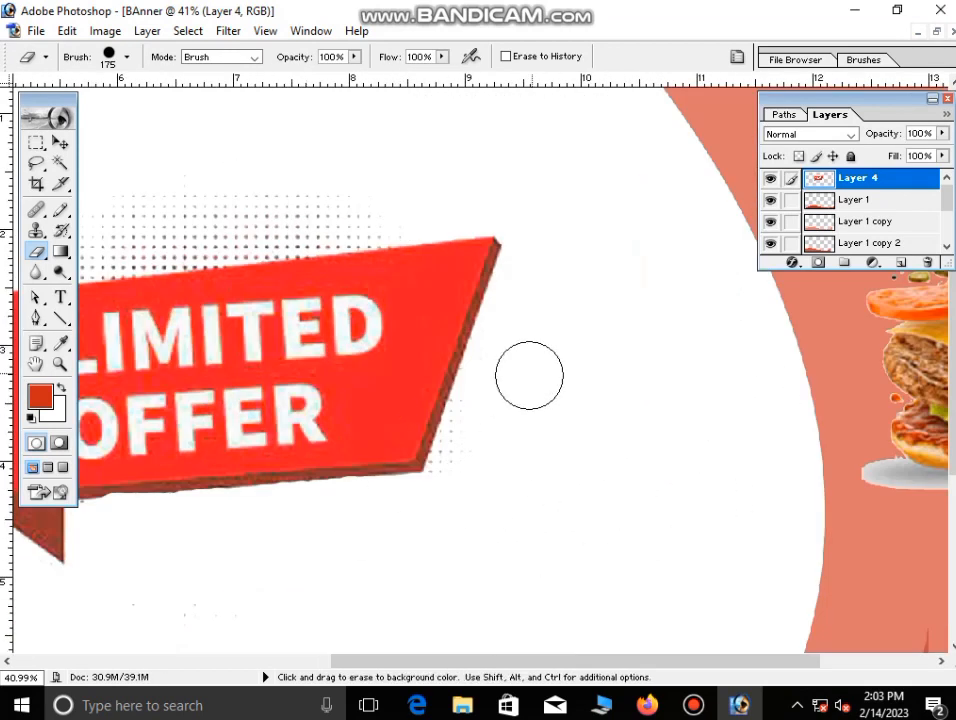
drag(250, 392, 455, 482)
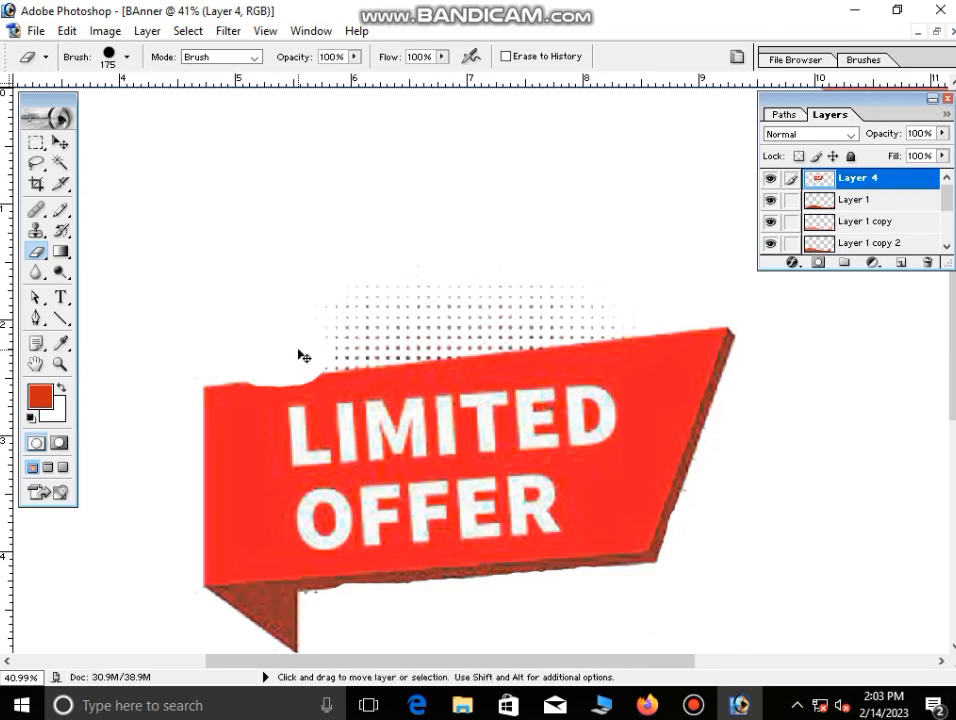
mouse_move(341, 335)
mouse_down()
mouse_move(647, 307)
mouse_move(358, 291)
mouse_move(624, 311)
mouse_move(735, 300)
mouse_move(712, 300)
mouse_move(658, 305)
mouse_move(745, 307)
mouse_move(244, 301)
mouse_move(472, 291)
mouse_move(636, 362)
mouse_up()
scroll(636, 362, down, 5)
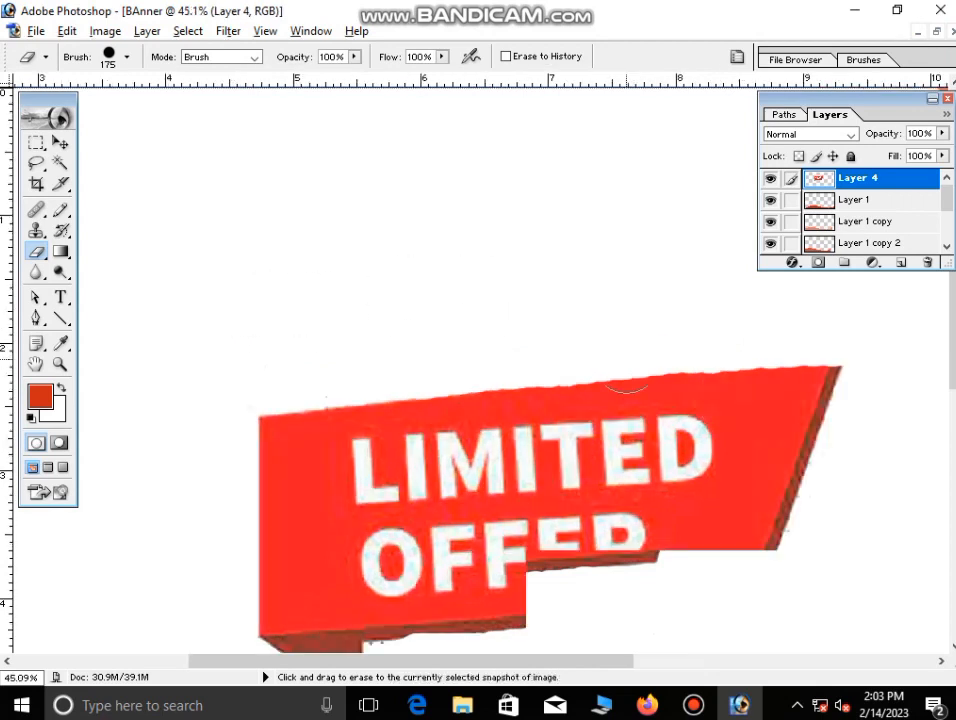
scroll(559, 357, down, 2)
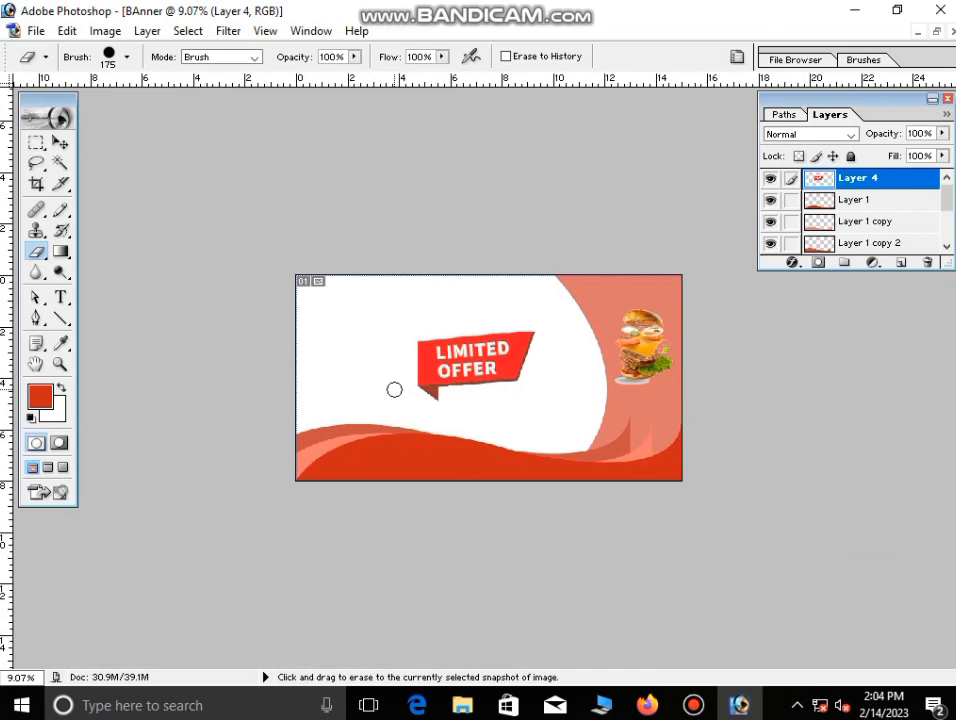
scroll(393, 388, down, 1)
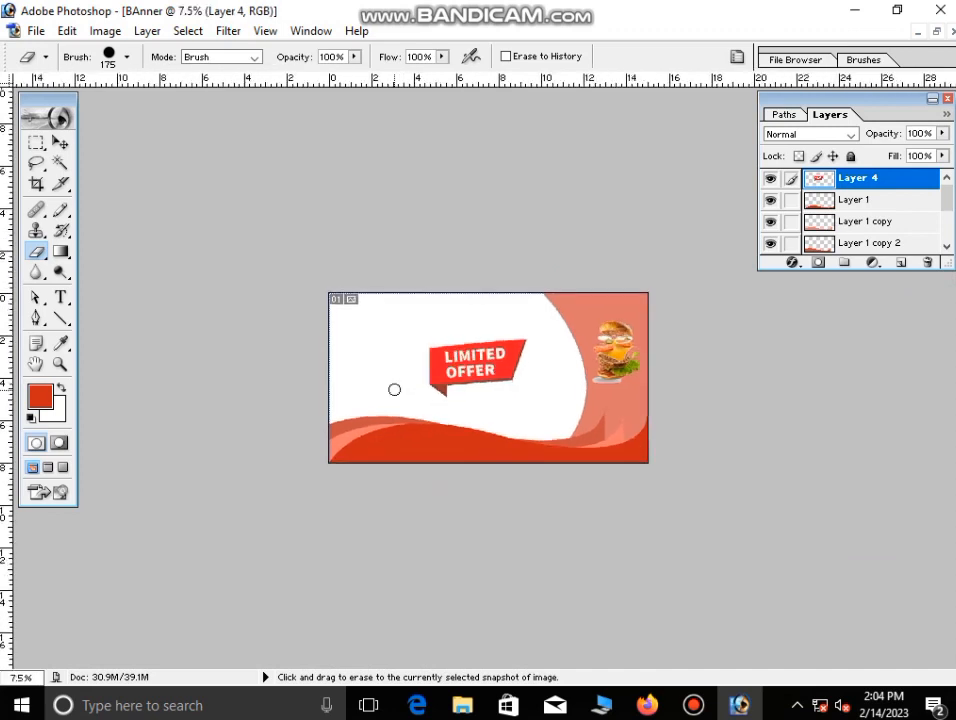
Scale the LIMITED OFFER ribbon to about 57.9% width and 63.2% height, tilt it clockwise, and place it beneath the burger
click(60, 143)
scroll(546, 444, up, 3)
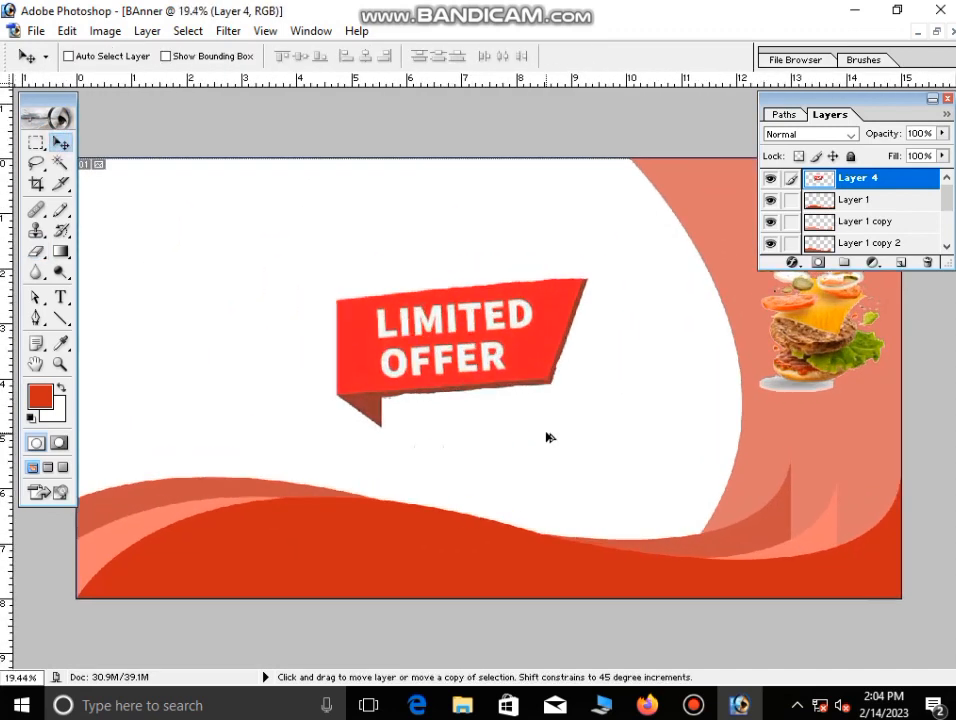
scroll(538, 400, down, 1)
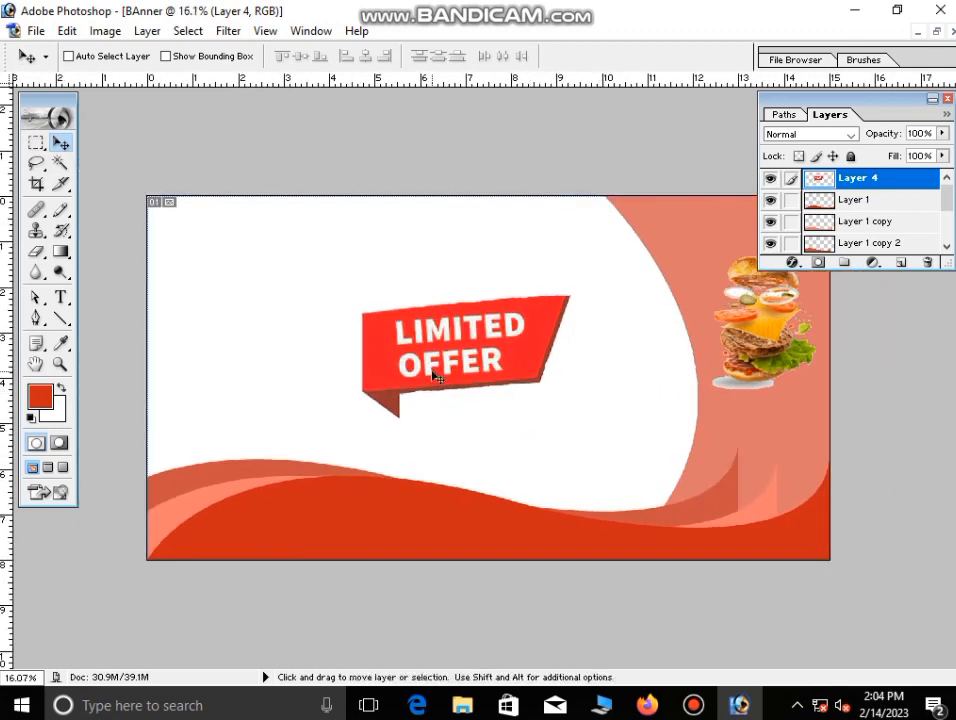
key(ctrl+t)
drag(569, 441, 532, 398)
drag(725, 454, 725, 449)
drag(505, 395, 732, 455)
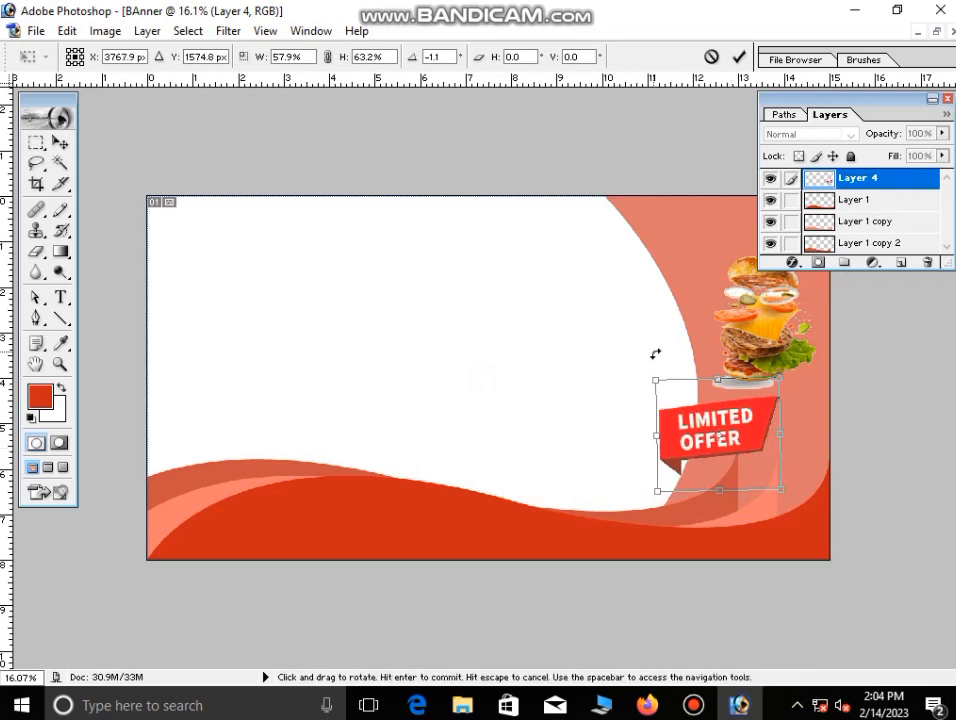
drag(655, 352, 679, 352)
mouse_move(733, 438)
mouse_down()
mouse_move(753, 426)
mouse_move(727, 455)
mouse_up()
key(Return)
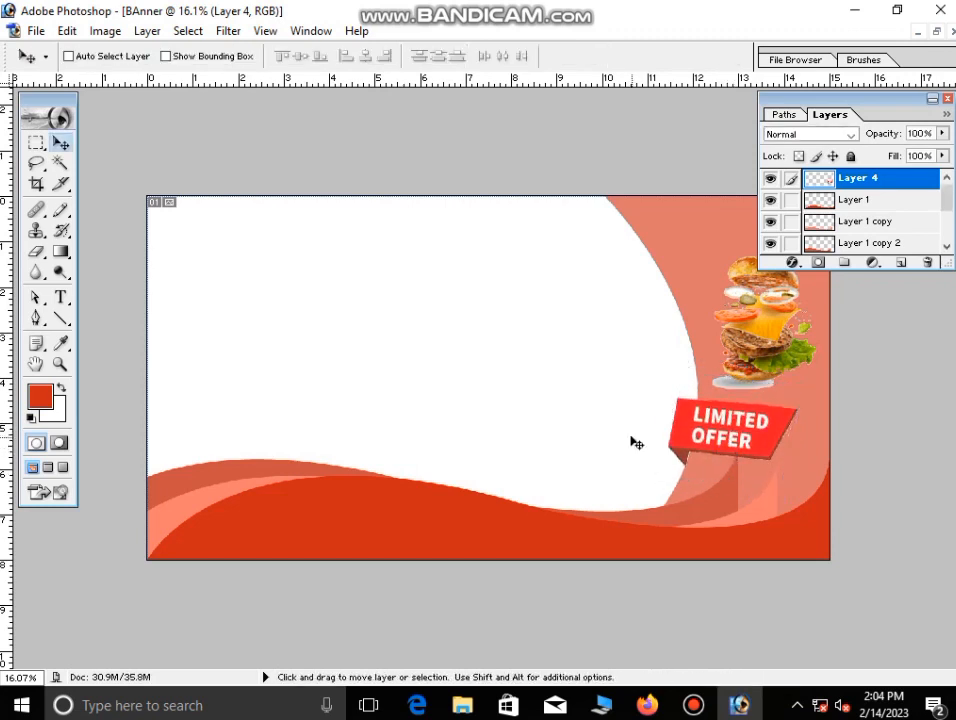
Add the heading text "Hot Burger" in the white area above the waves
scroll(640, 446, up, 1)
scroll(640, 446, down, 2)
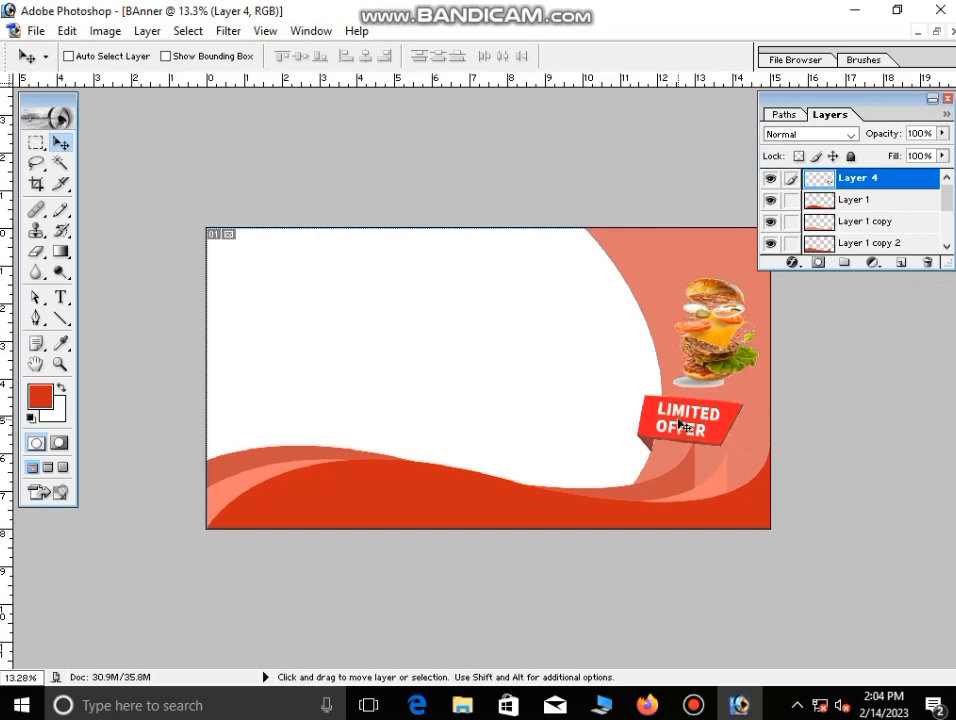
key(t)
click(435, 335)
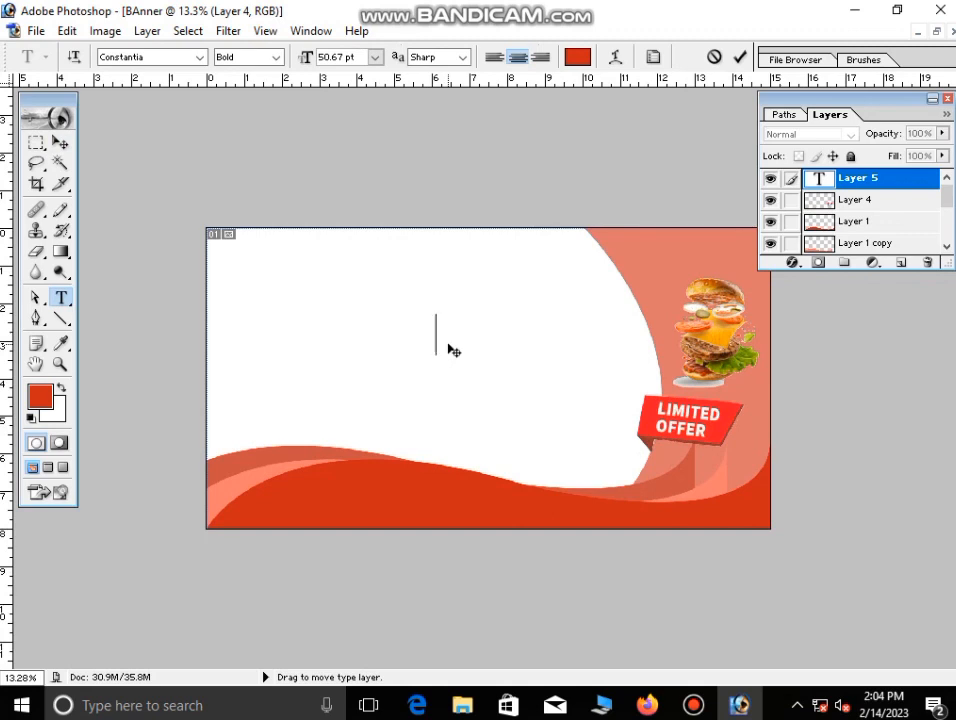
text(Hot Burger)
key(ctrl+a)
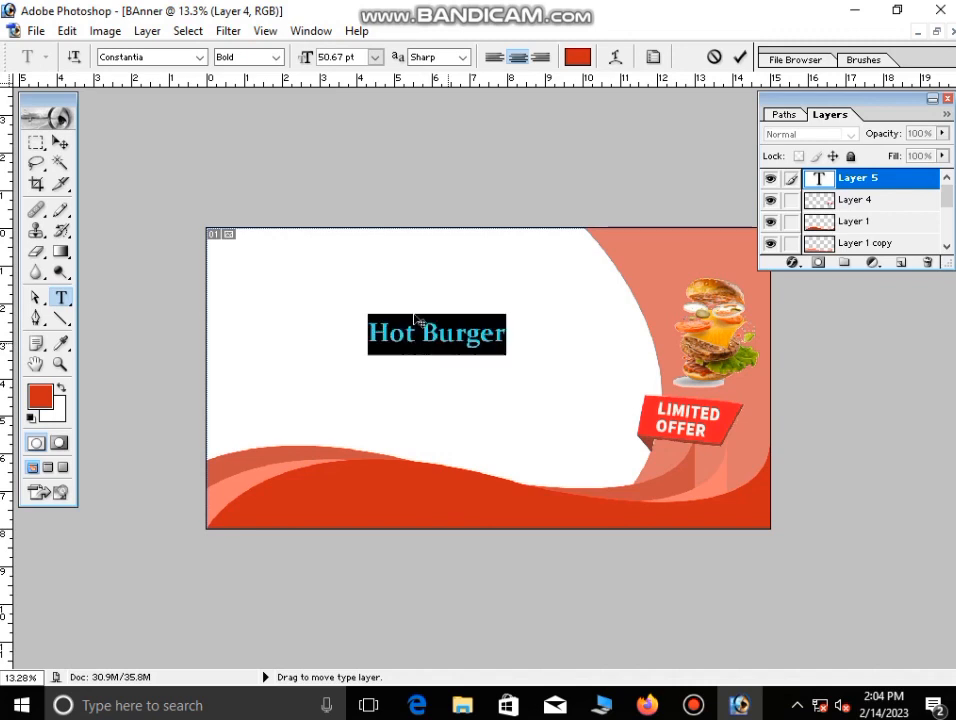
Recolor the word "Burger" in the heading to gray 807F7F
click(437, 335)
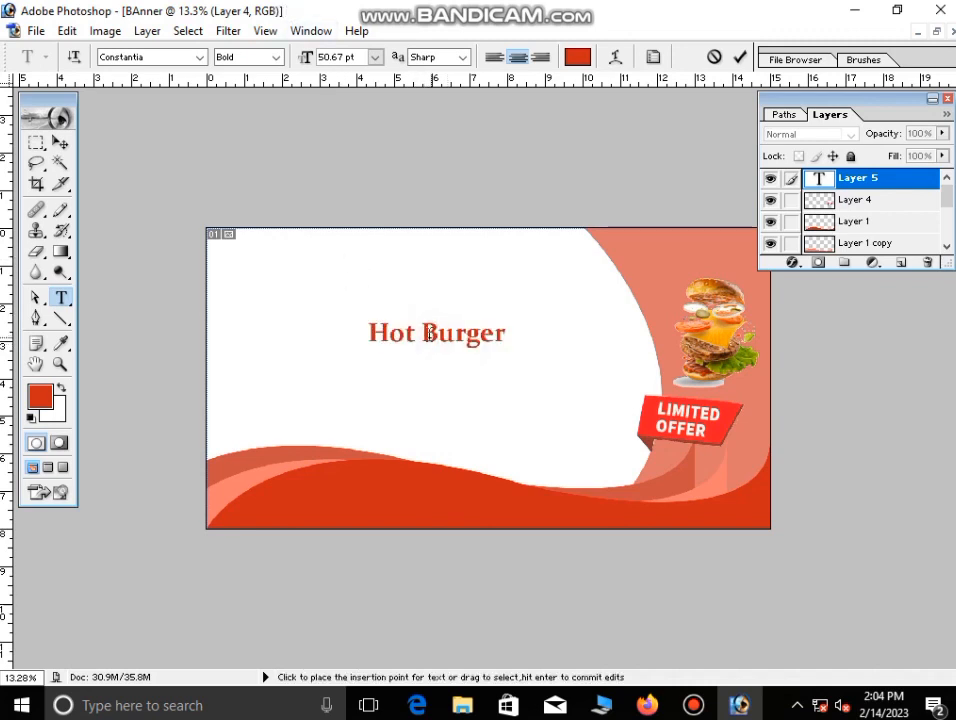
drag(423, 335, 506, 335)
click(577, 57)
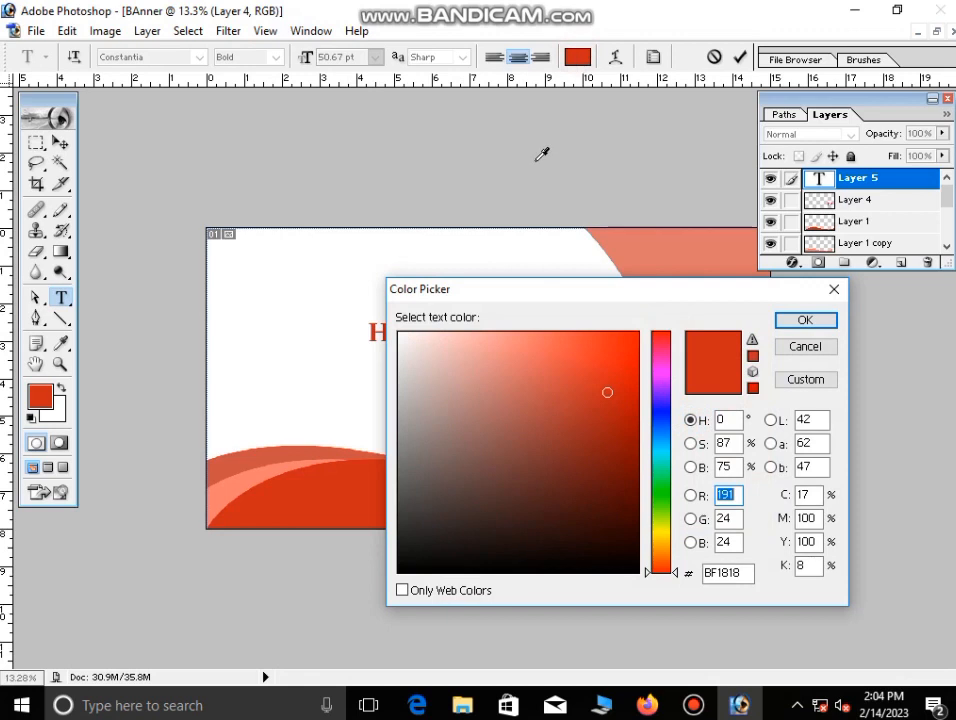
drag(427, 405, 400, 451)
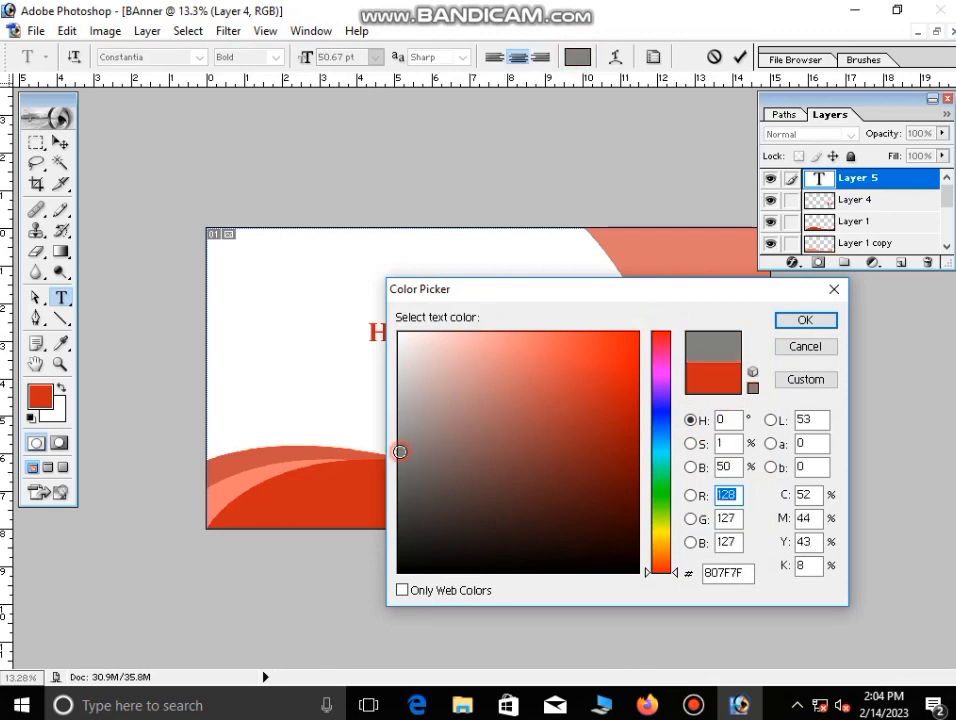
click(805, 320)
Recolor the word "Hot" in the heading to light red D76D6D
drag(421, 335, 343, 335)
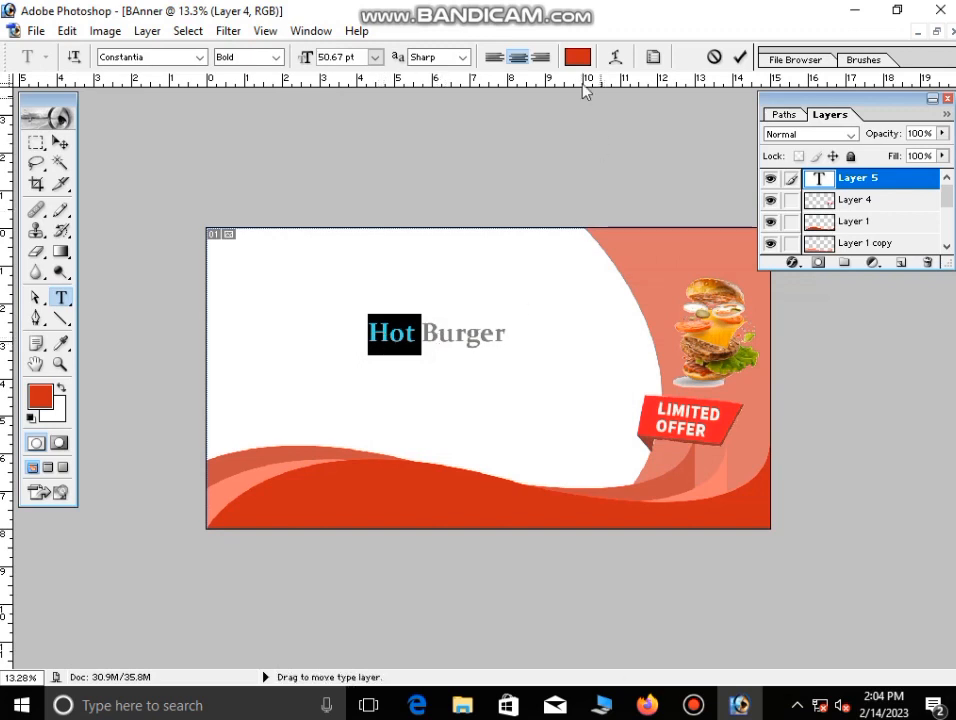
click(577, 57)
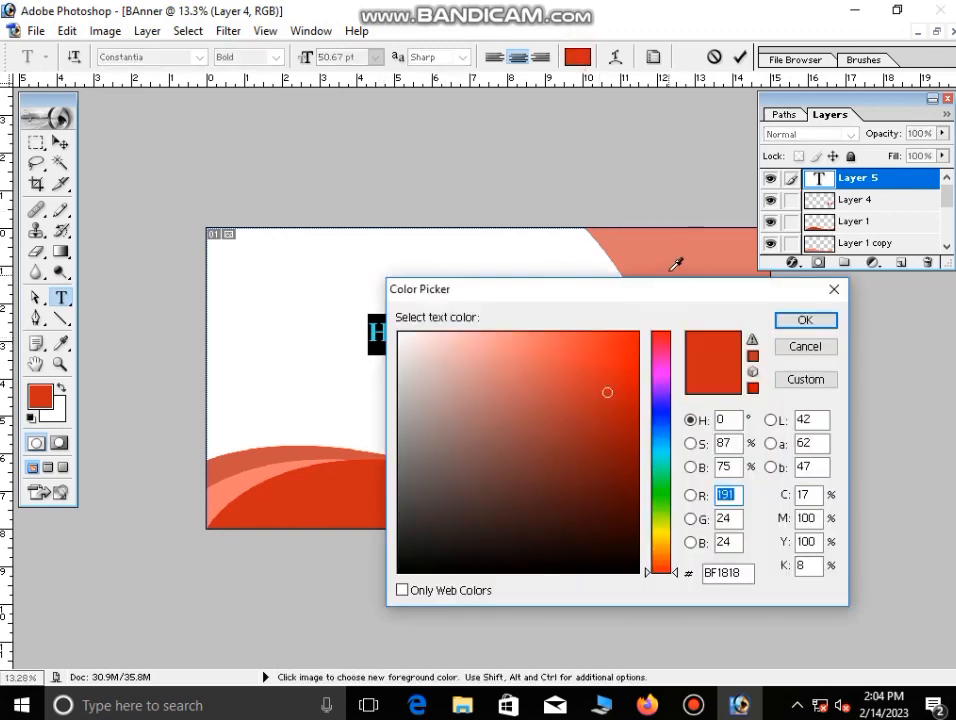
click(514, 369)
click(805, 320)
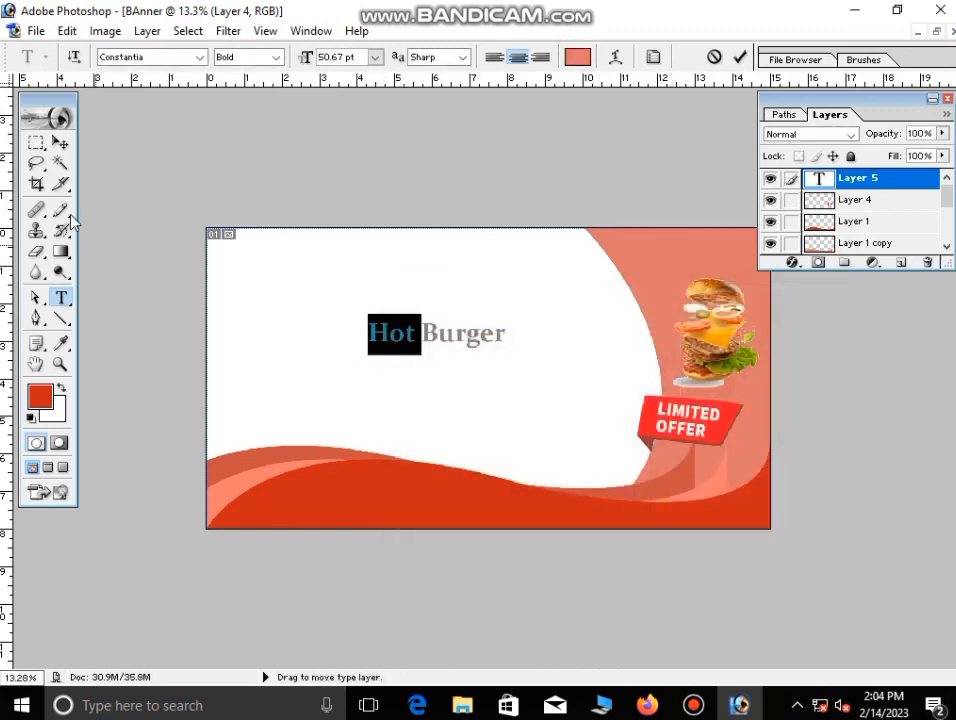
click(60, 143)
Scale the "Hot Burger" heading to about 111.1% and rotate it about 12.1° counterclockwise
key(ctrl+t)
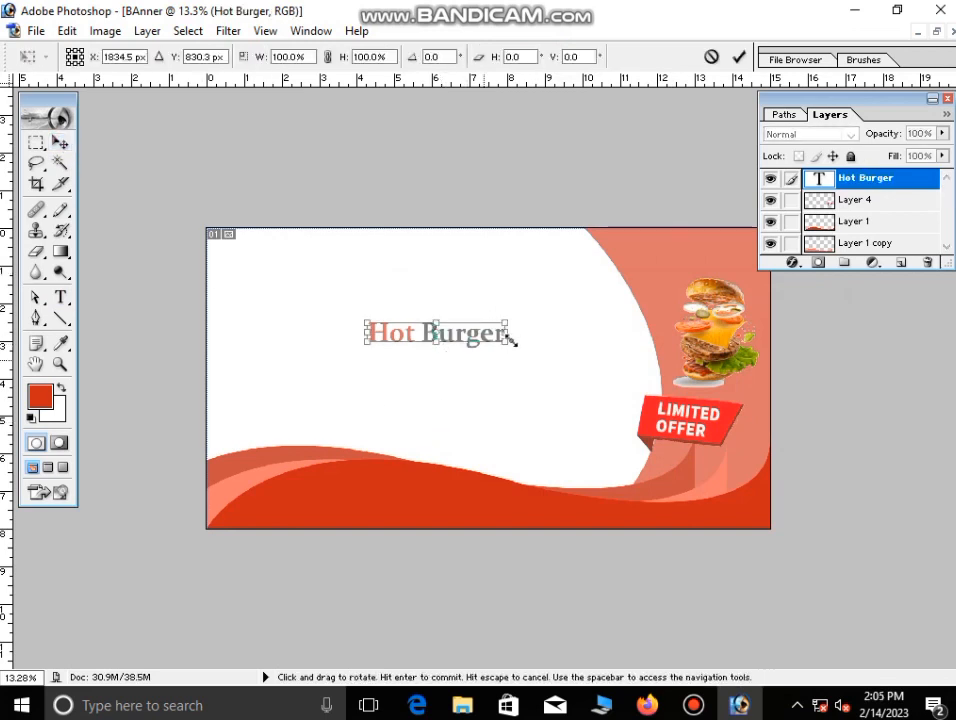
mouse_move(527, 320)
mouse_down()
mouse_move(506, 293)
mouse_move(526, 335)
mouse_up()
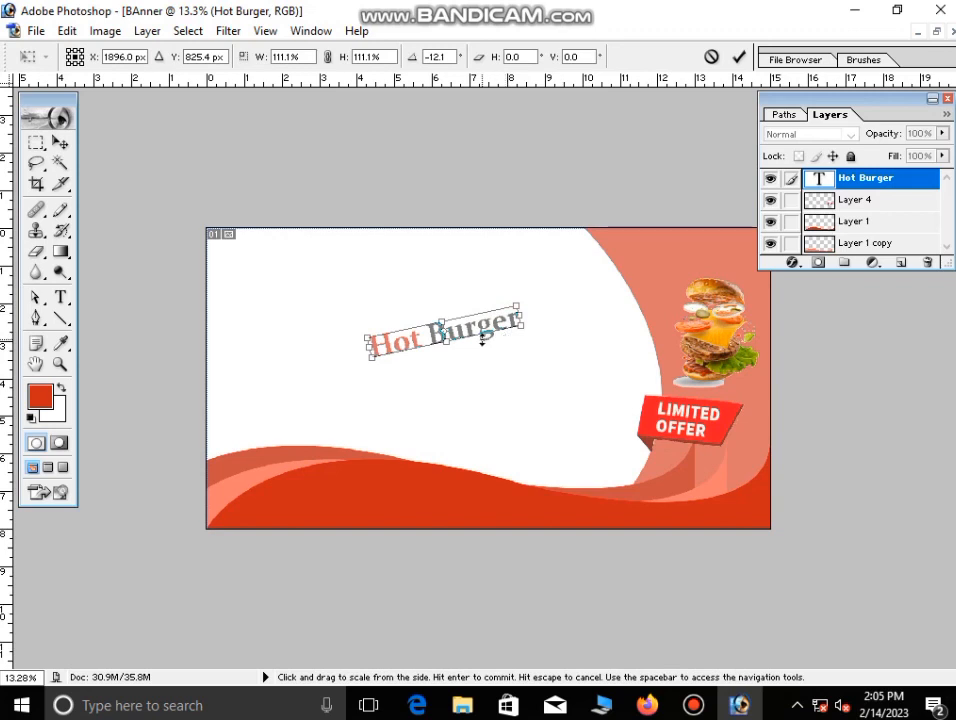
key(Return)
Change the whole heading's font to MV Boli and move the text above the burger, overlapping the curved panel's edge
key(t)
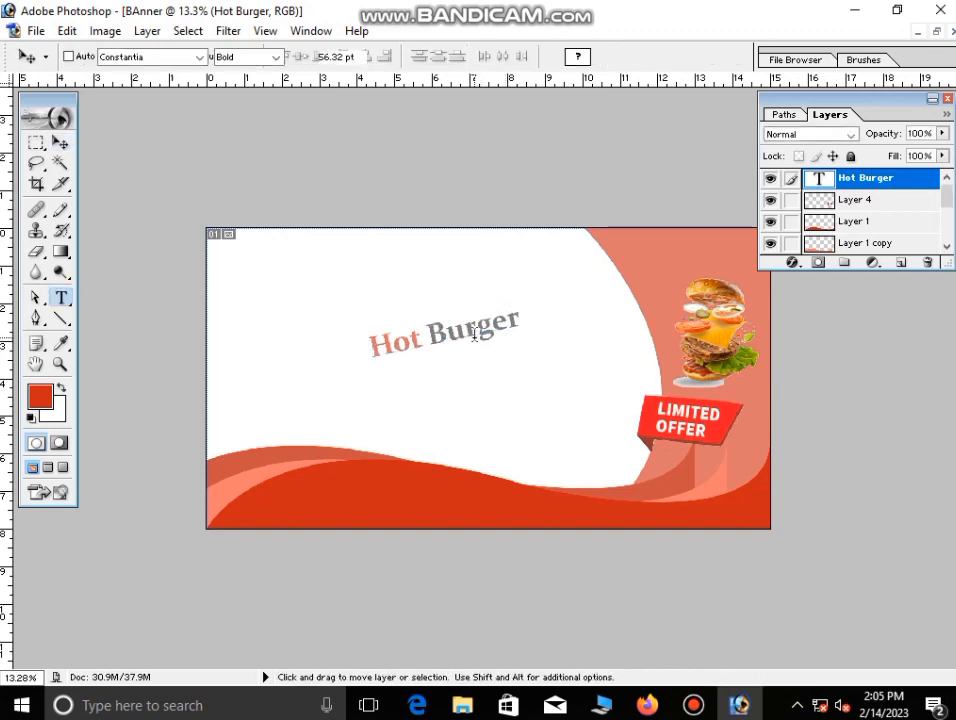
triple_click(437, 334)
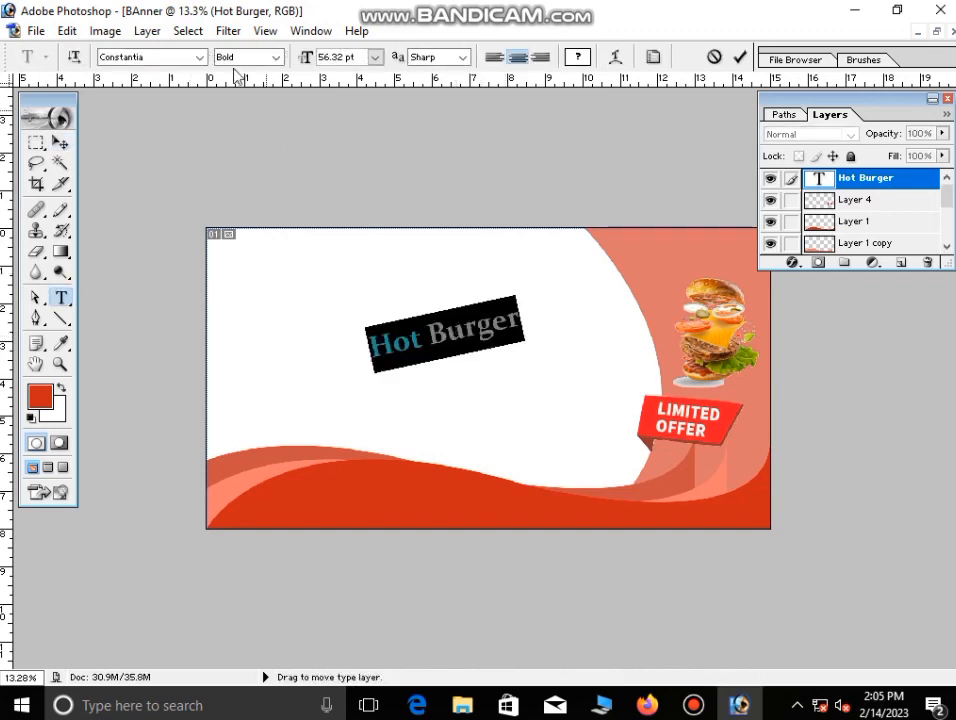
click(176, 58)
key(Down)
key(Down)
key(Down)
key(Down)
key(Down)
key(Down)
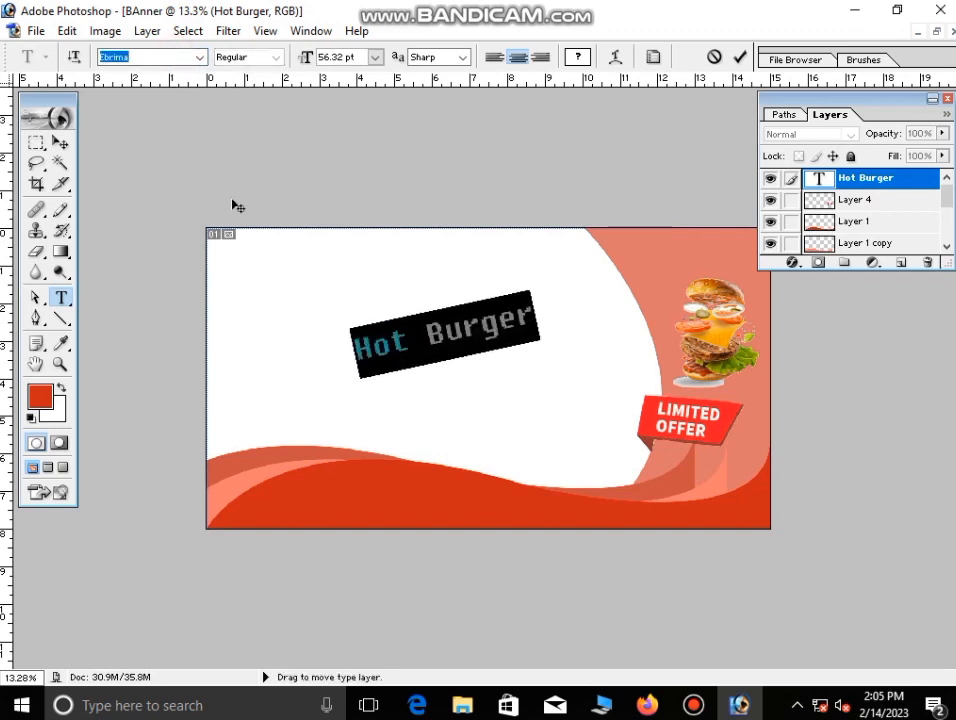
key(Down)
key(Down)
key(Down)
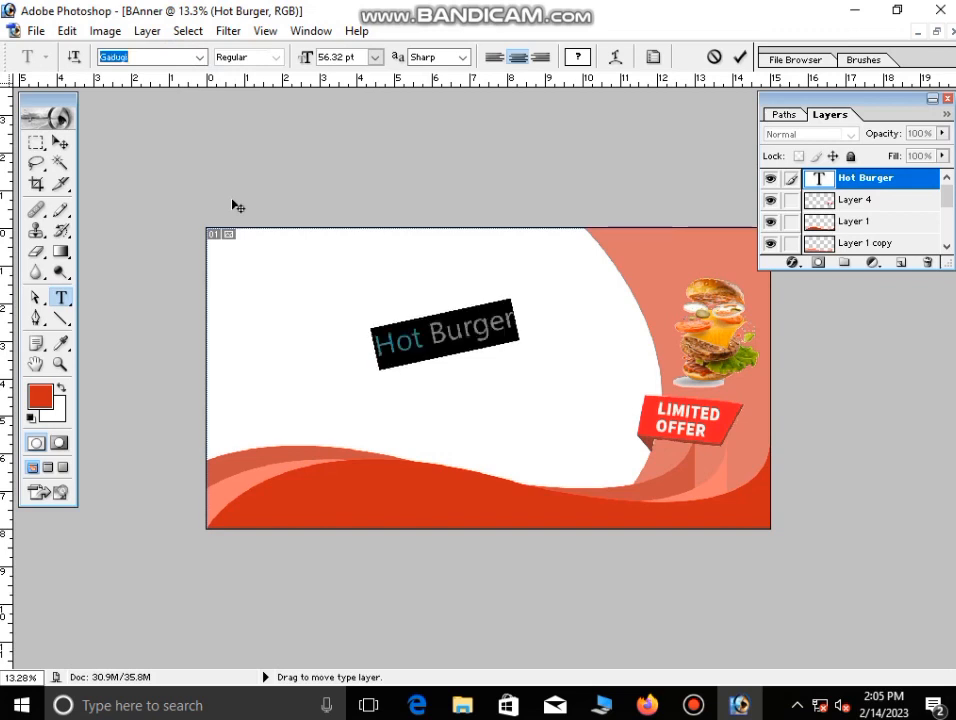
key(Down)
key(Down)
key(Down)
key(Down)
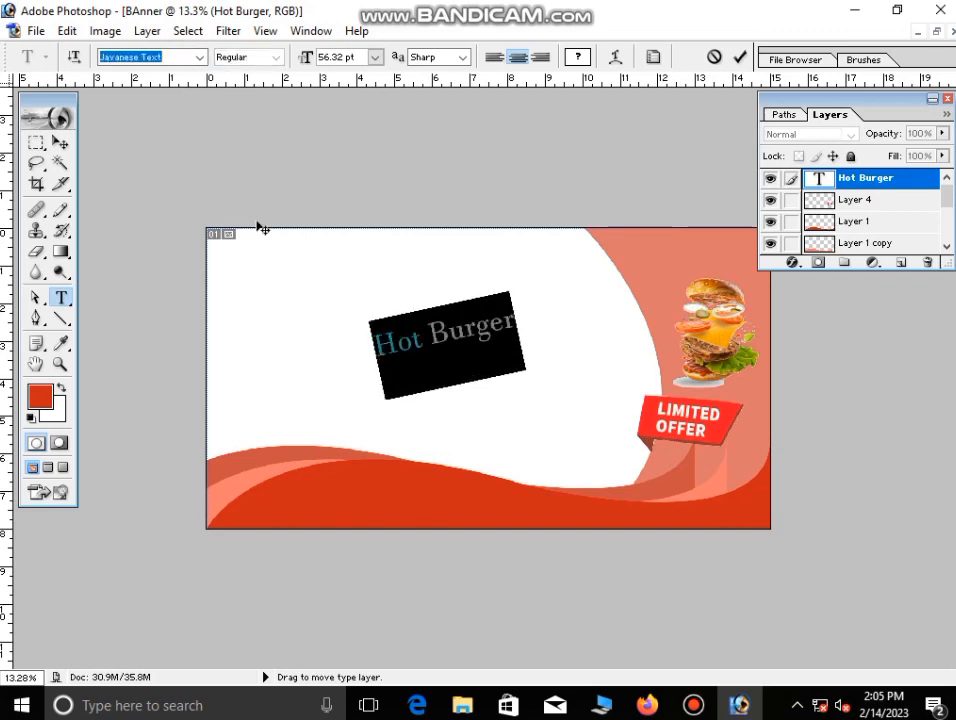
key(Down)
key(Down)
key(Down)
key(Down)
key(Down)
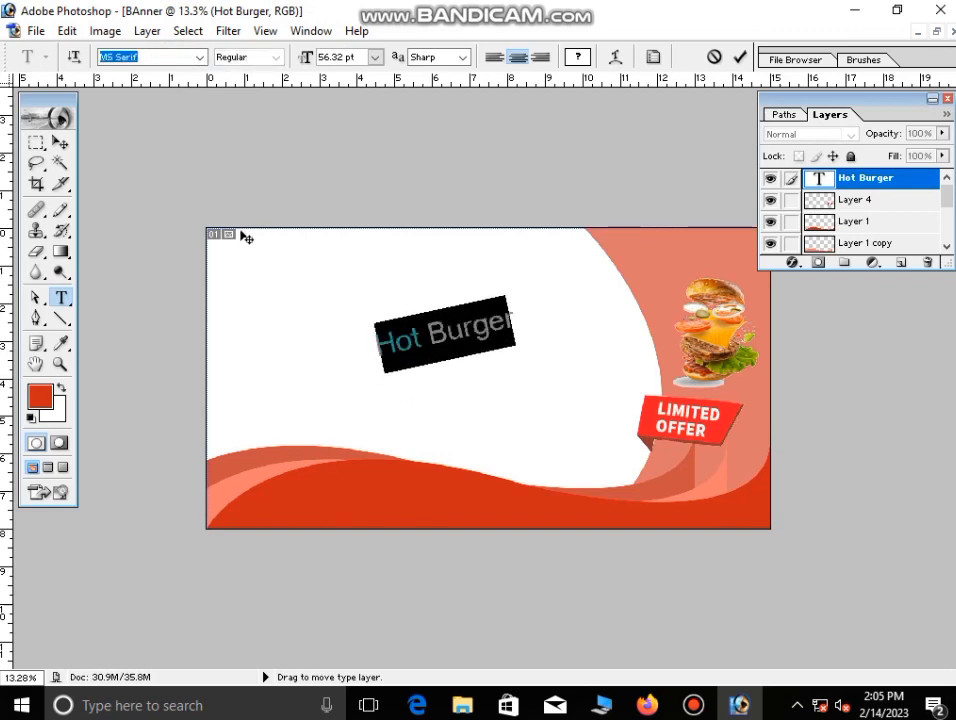
drag(447, 405, 641, 342)
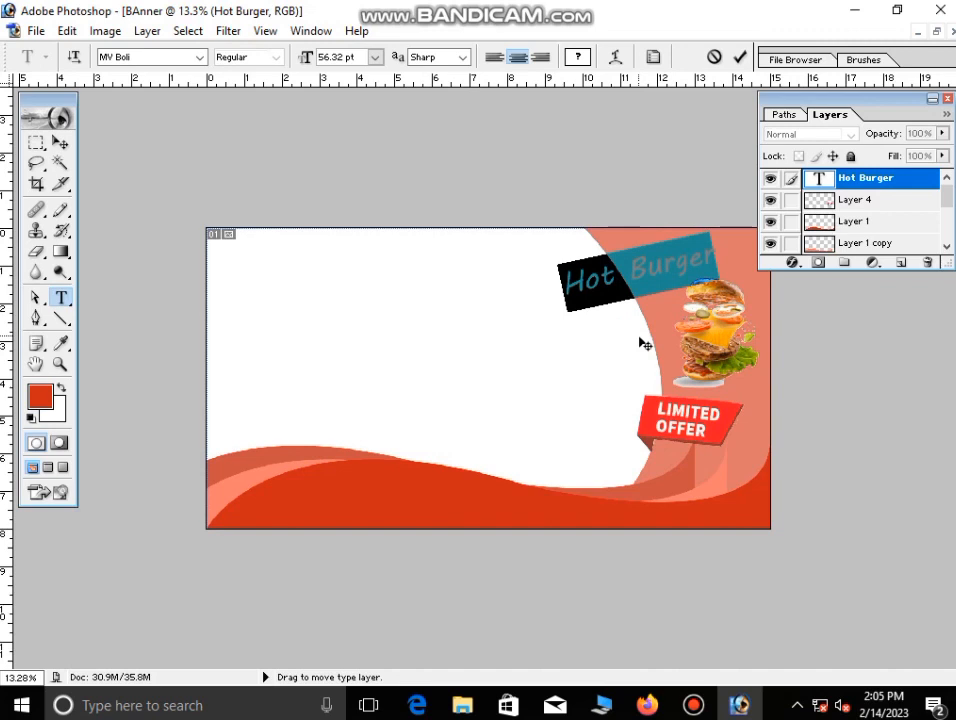
click(60, 142)
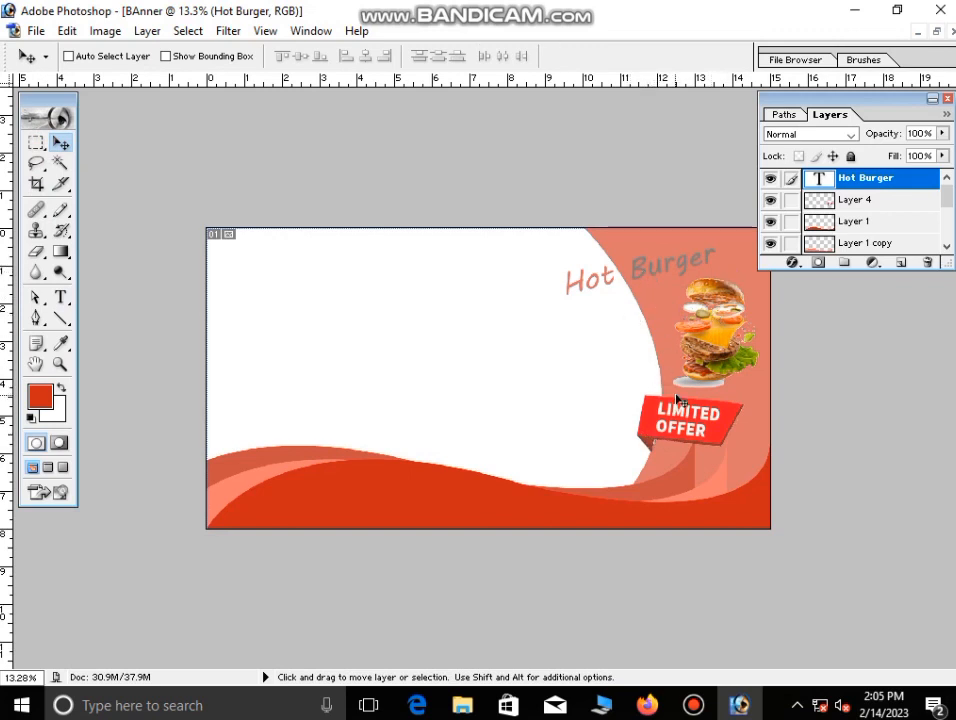
Set the opacity of the curved side panel on Layer 2 to 72%
click(858, 223)
scroll(851, 243, down, 1)
click(855, 202)
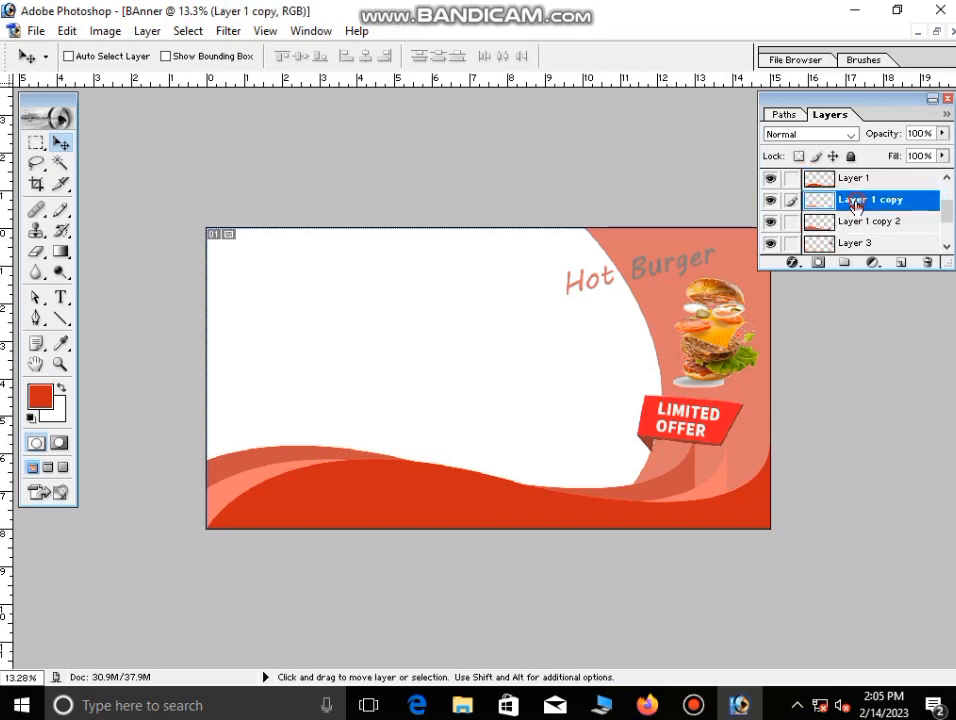
scroll(854, 239, down, 1)
click(856, 241)
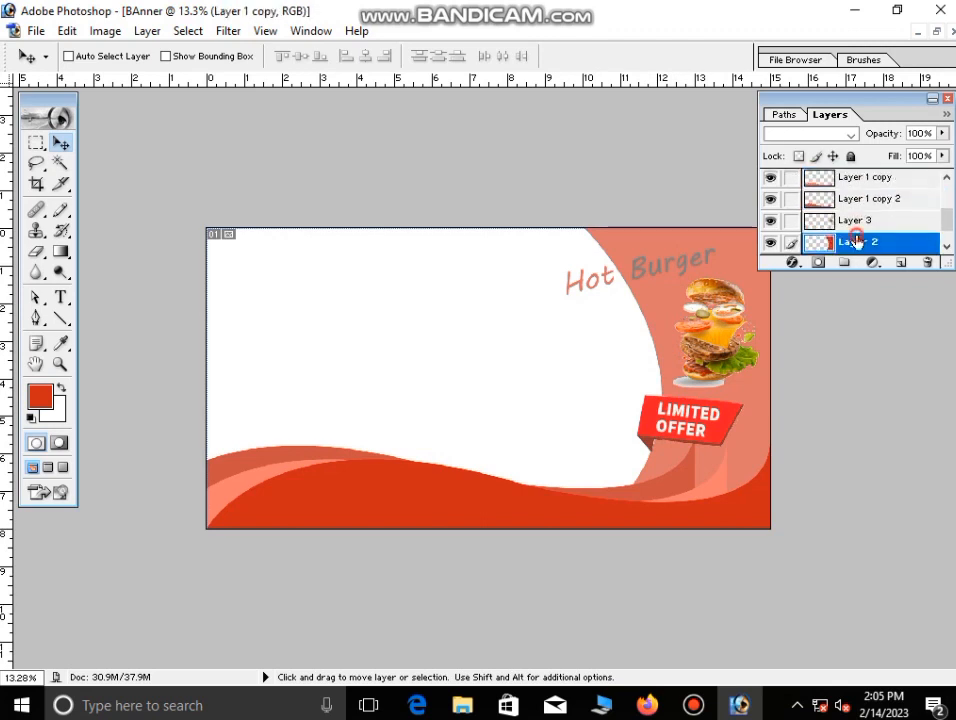
click(942, 134)
drag(919, 150, 919, 151)
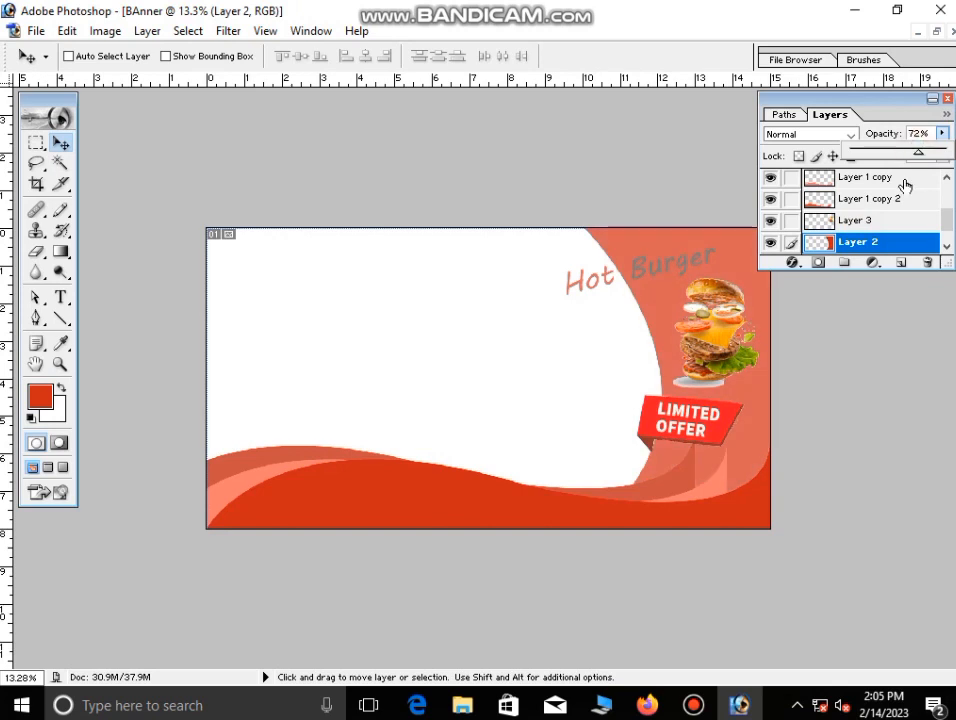
Recolor the word "Hot" in the heading with the red sampled from the curved side panel
scroll(885, 190, up, 3)
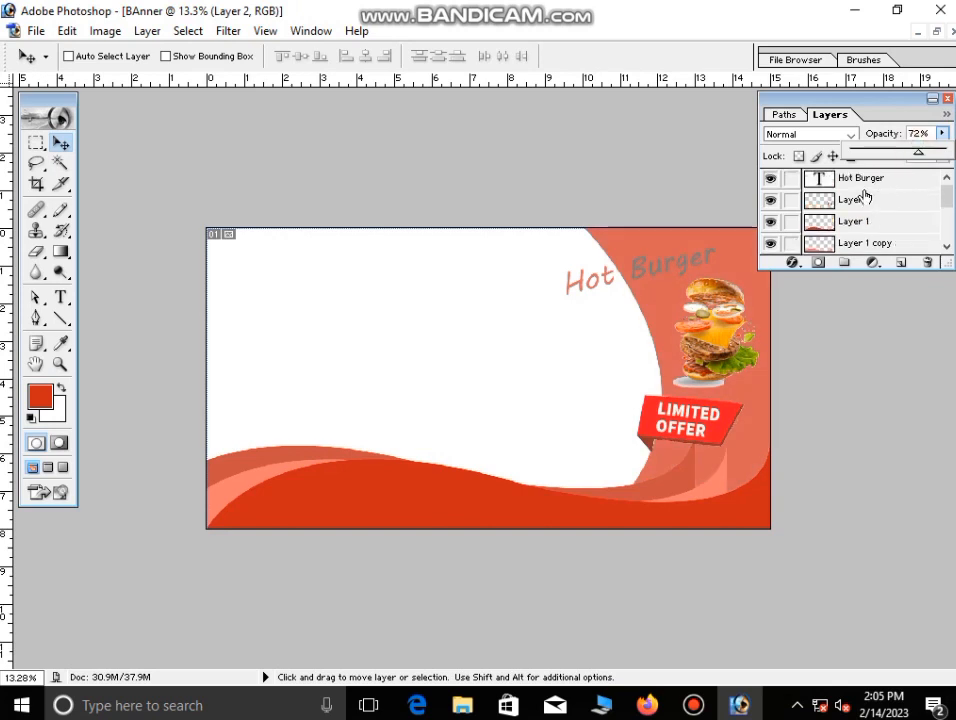
click(863, 190)
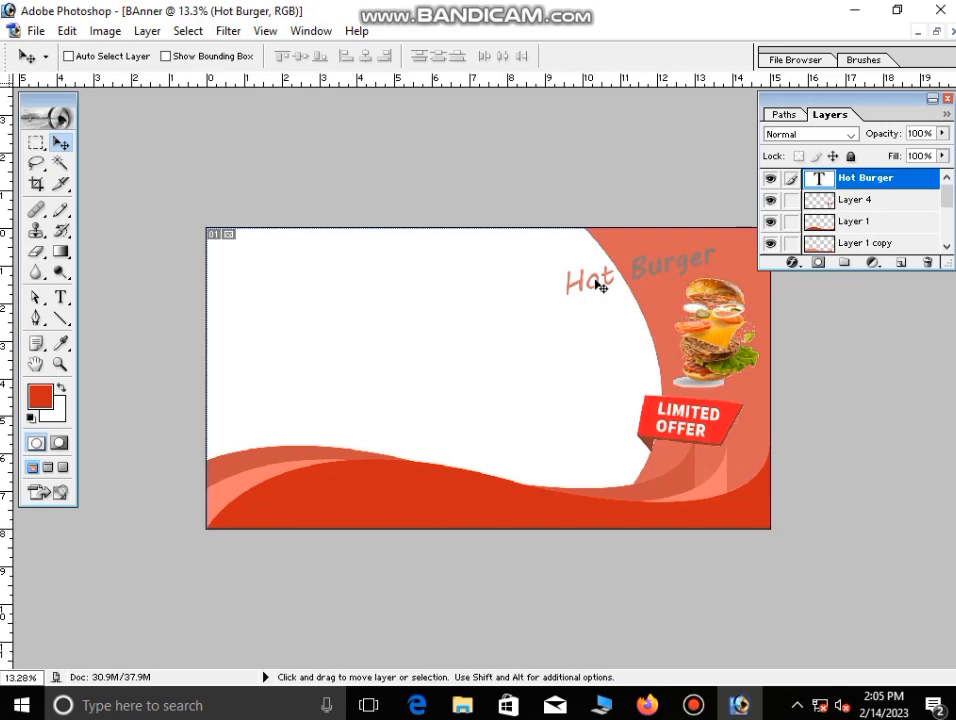
click(60, 297)
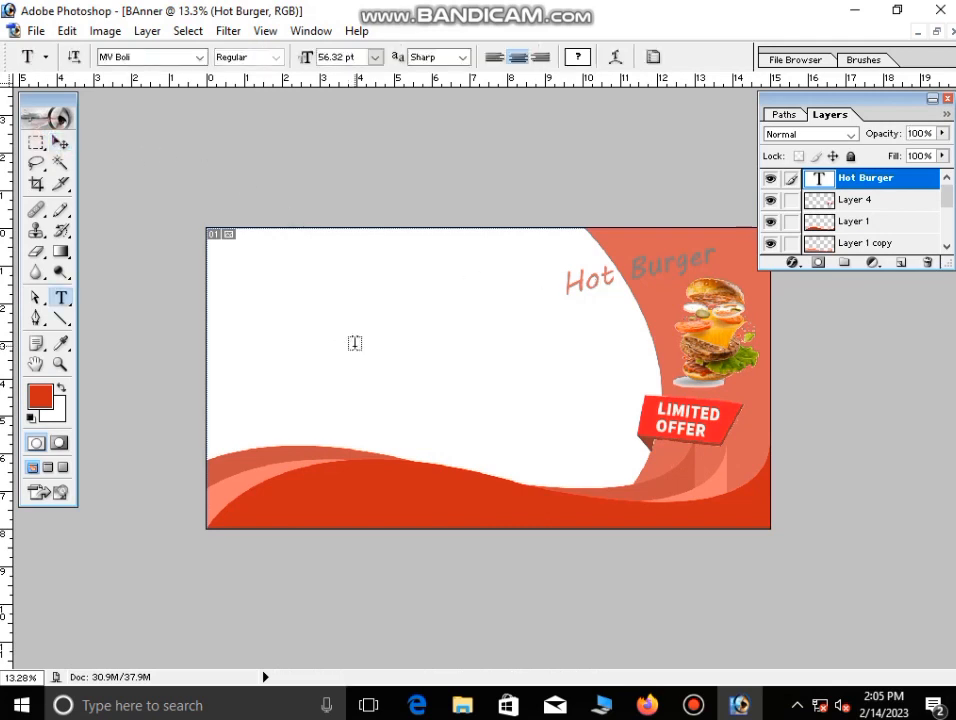
click(576, 278)
key(ctrl+a)
click(600, 277)
drag(616, 275, 559, 281)
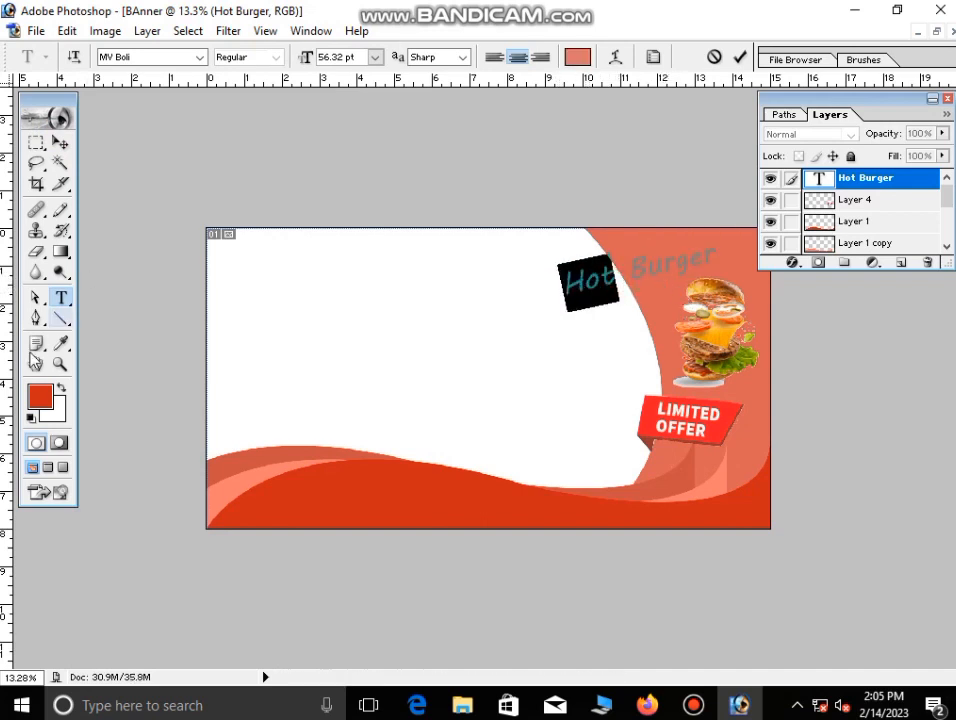
click(577, 57)
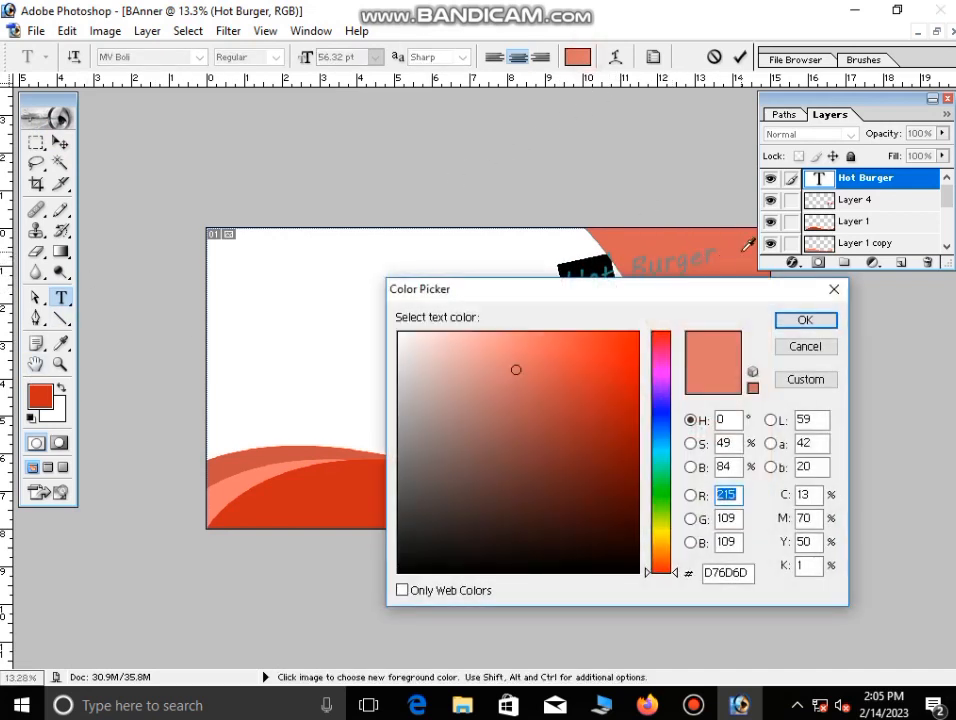
click(747, 244)
click(803, 320)
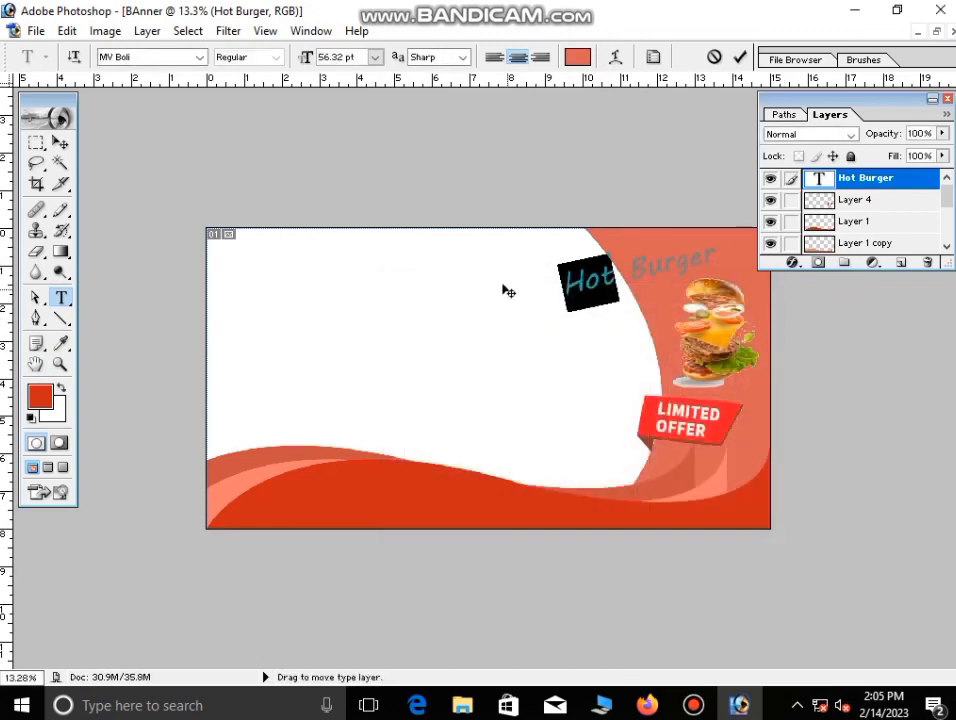
click(59, 143)
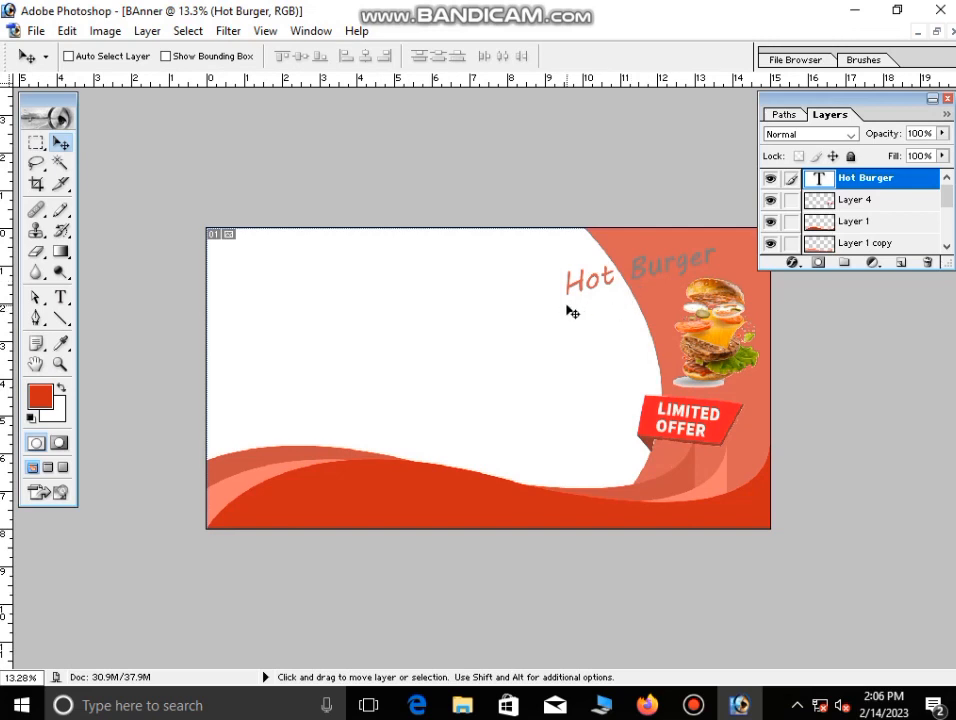
key(p)
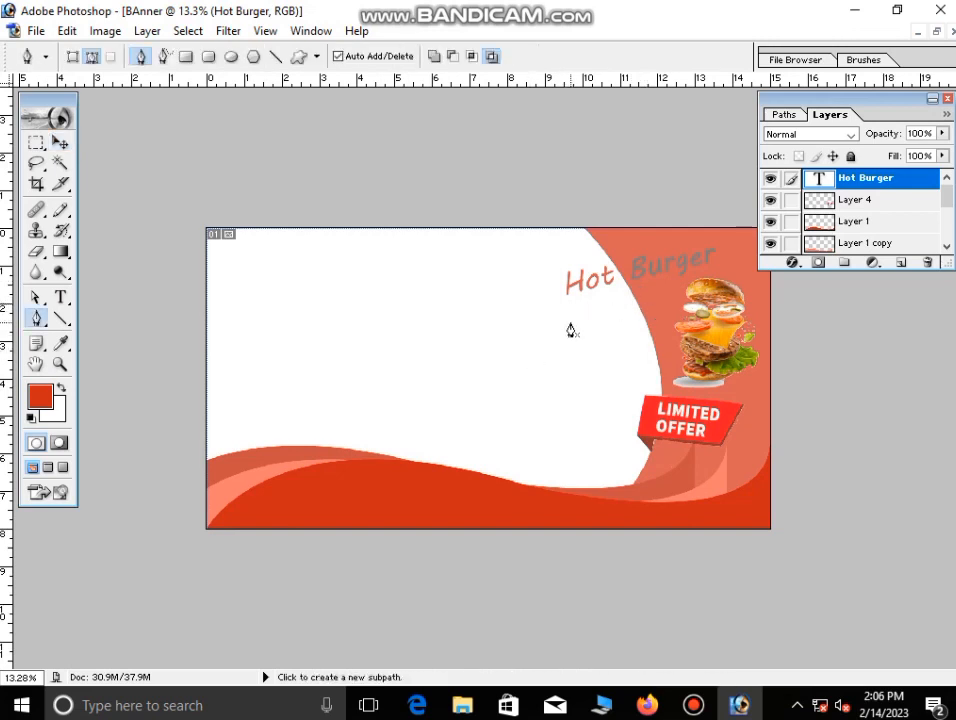
click(568, 314)
drag(713, 268, 775, 270)
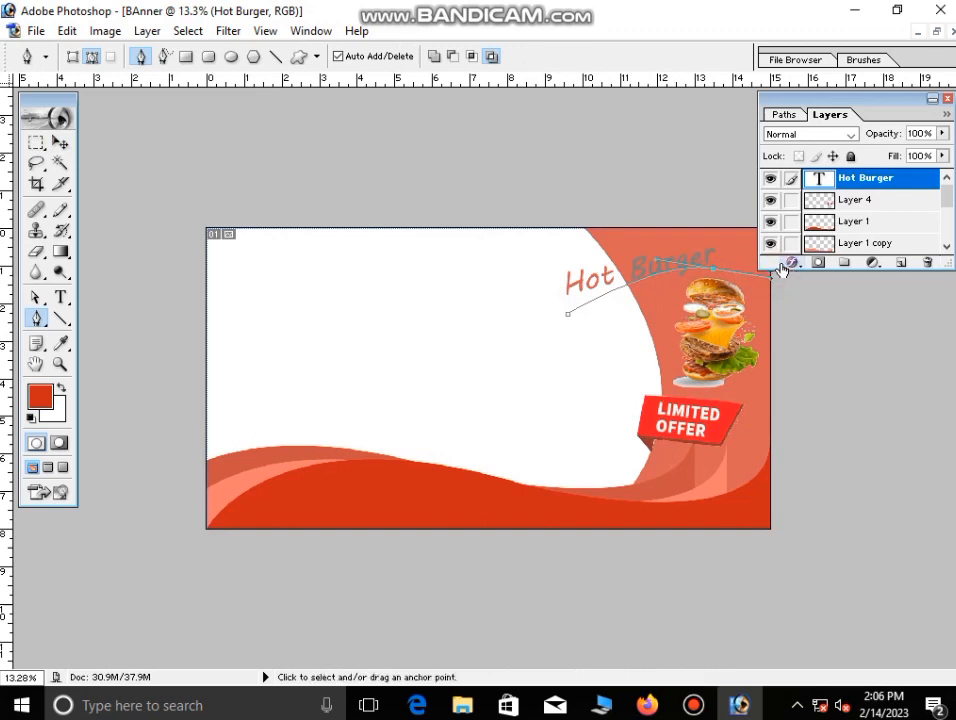
key(ctrl+z)
key(ctrl+alt+z)
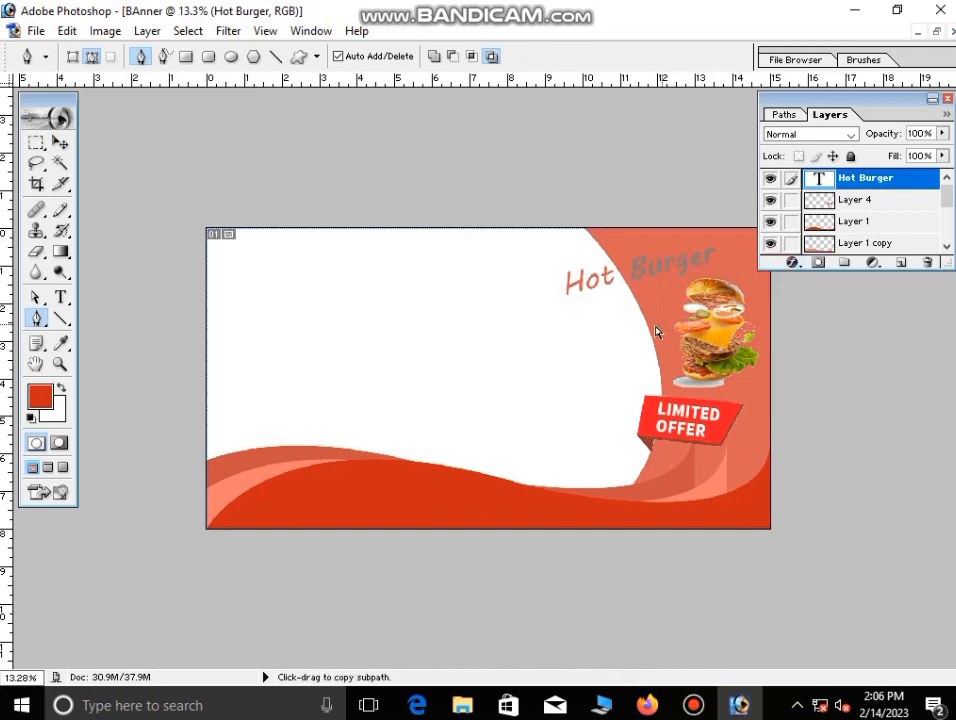
Draw a closed, tapering curved swoosh path beneath the "Hot Burger" heading with the Pen tool and convert it to a selection
click(569, 325)
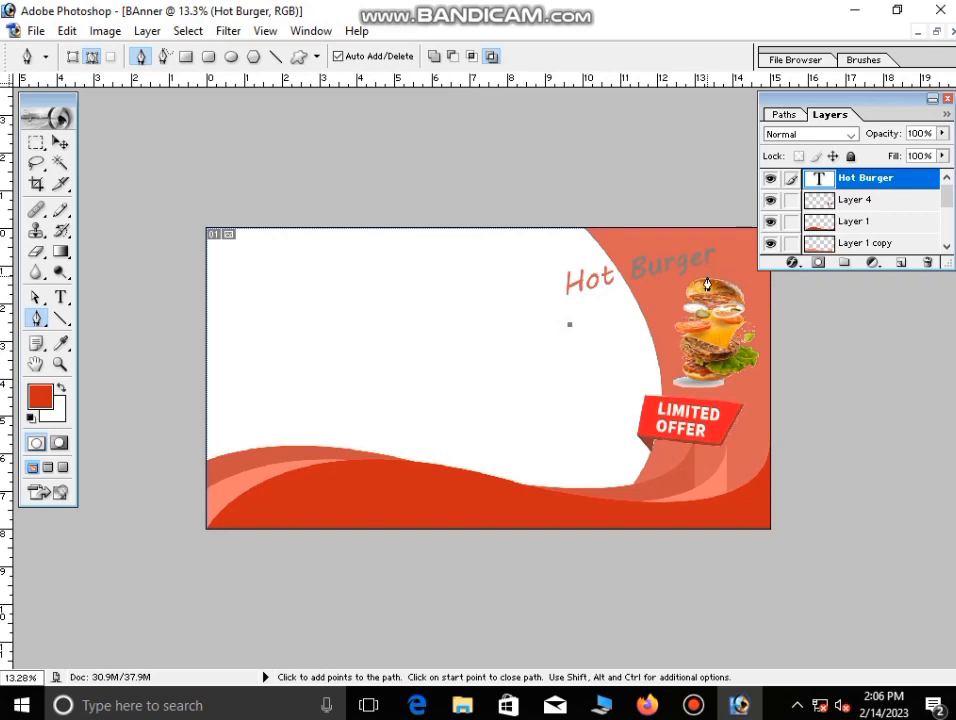
drag(708, 273, 776, 291)
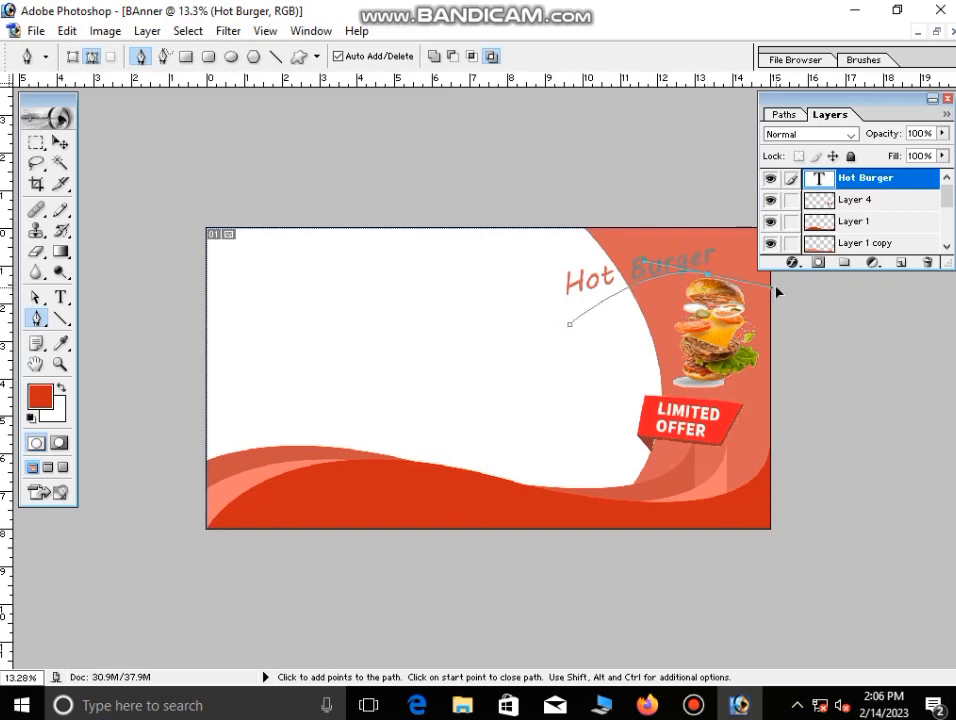
click(707, 276)
drag(577, 340, 514, 406)
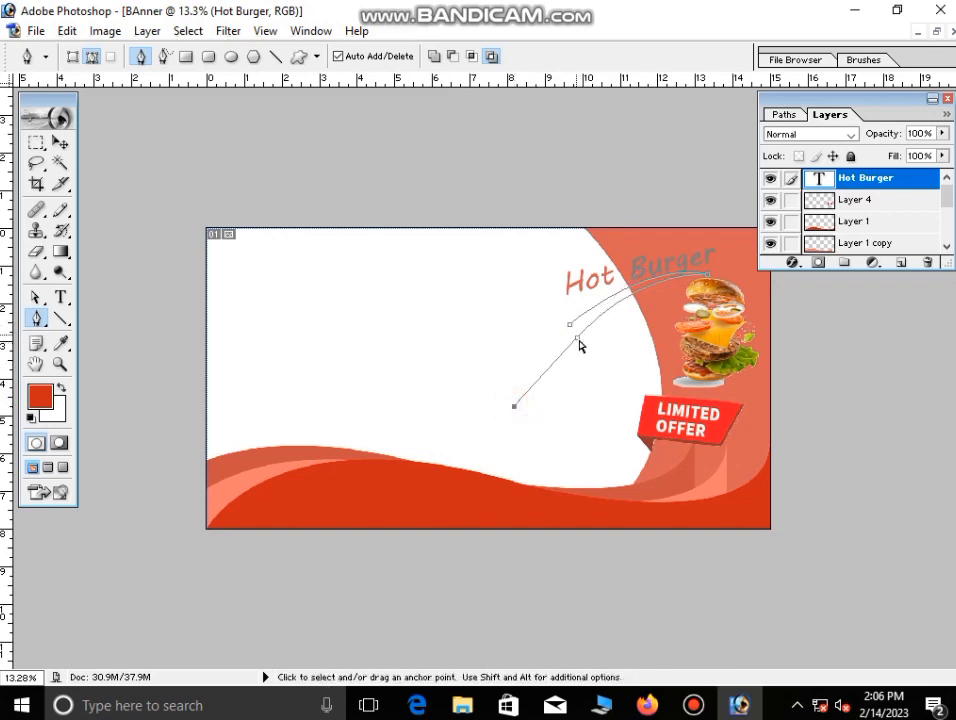
click(577, 339)
click(627, 292)
key(ctrl+Return)
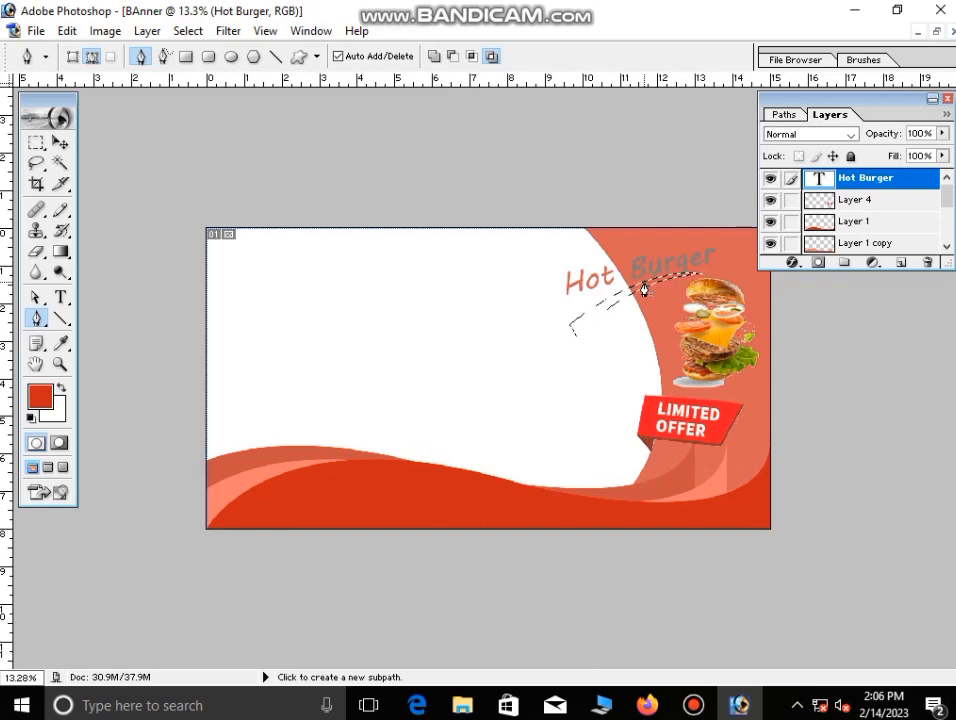
Fill the swoosh selection with the red foreground color on a new layer, deselect, and nudge the swoosh closer beneath the heading
click(900, 262)
key(alt+BackSpace)
key(ctrl+d)
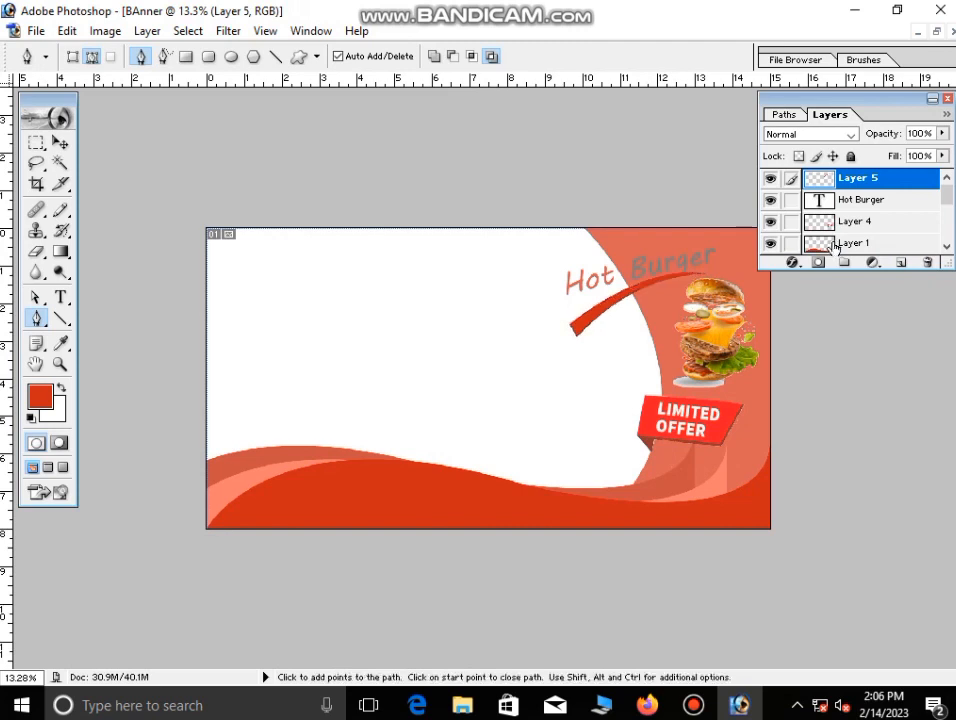
click(60, 143)
drag(591, 320, 597, 318)
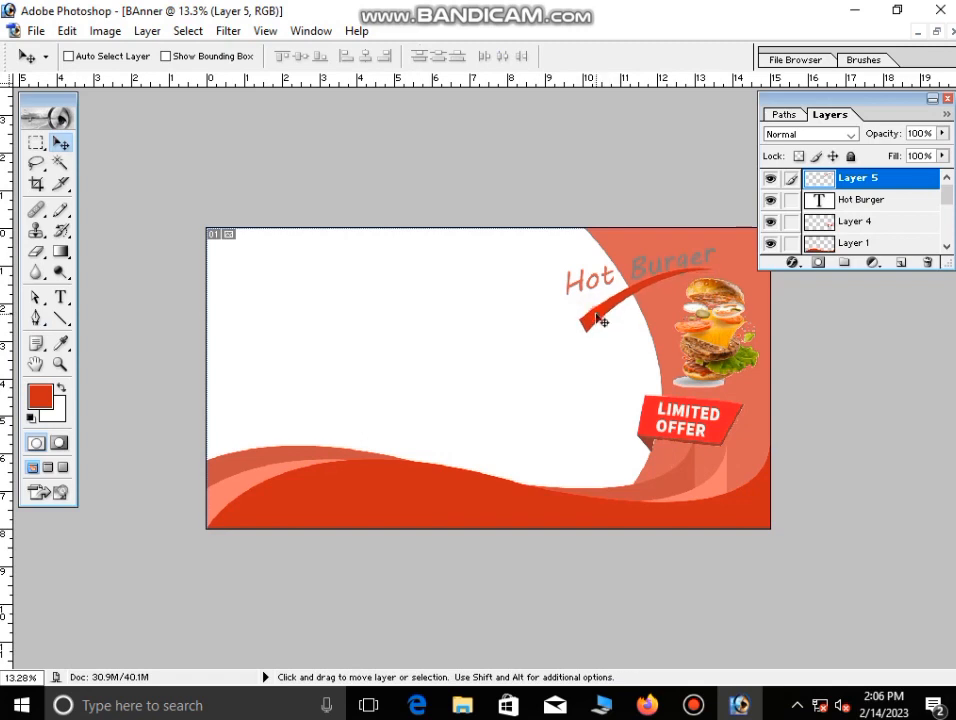
Add a Gradient Overlay to the swoosh on Layer 5 using the Foreground to Background preset
double_click(912, 187)
click(391, 578)
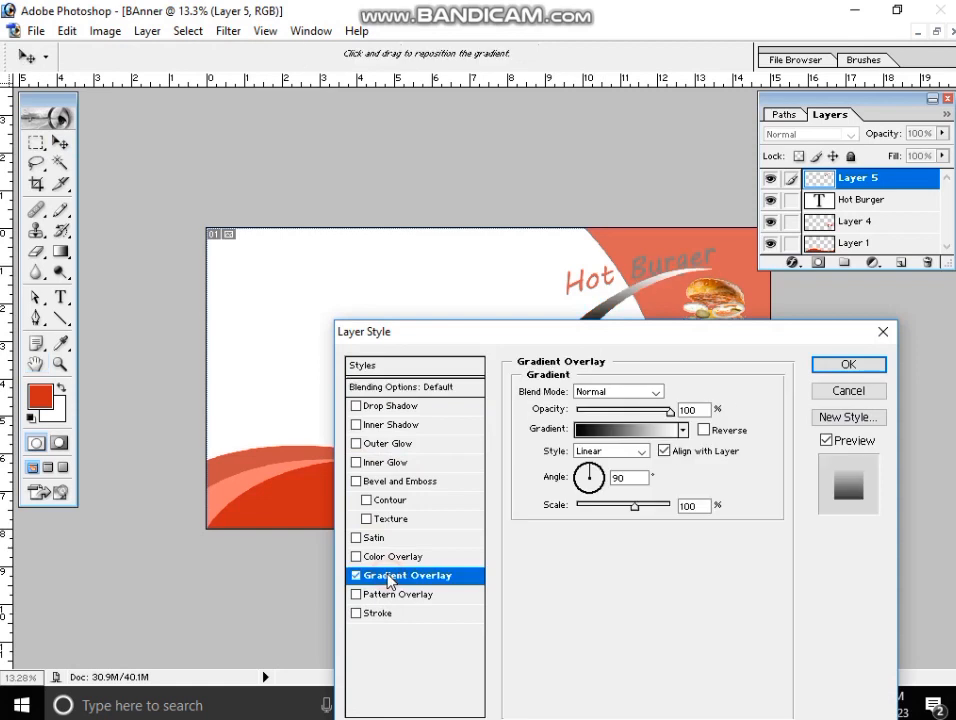
click(642, 430)
click(122, 270)
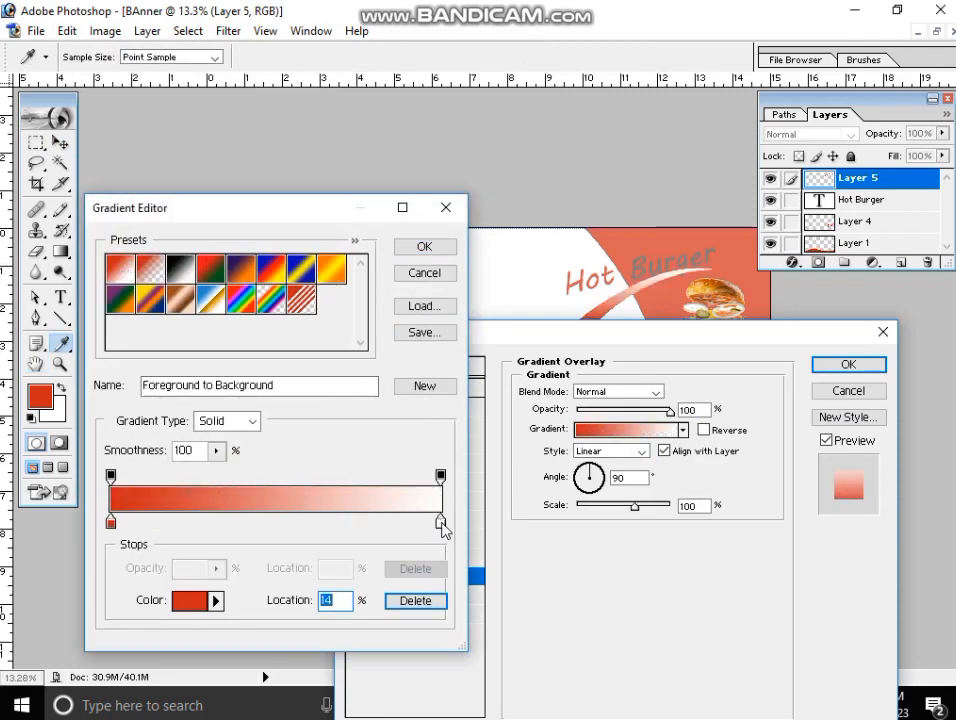
Change the swoosh gradient's white end stop to gray 807F7F and apply the Gradient Overlay
double_click(440, 522)
click(653, 254)
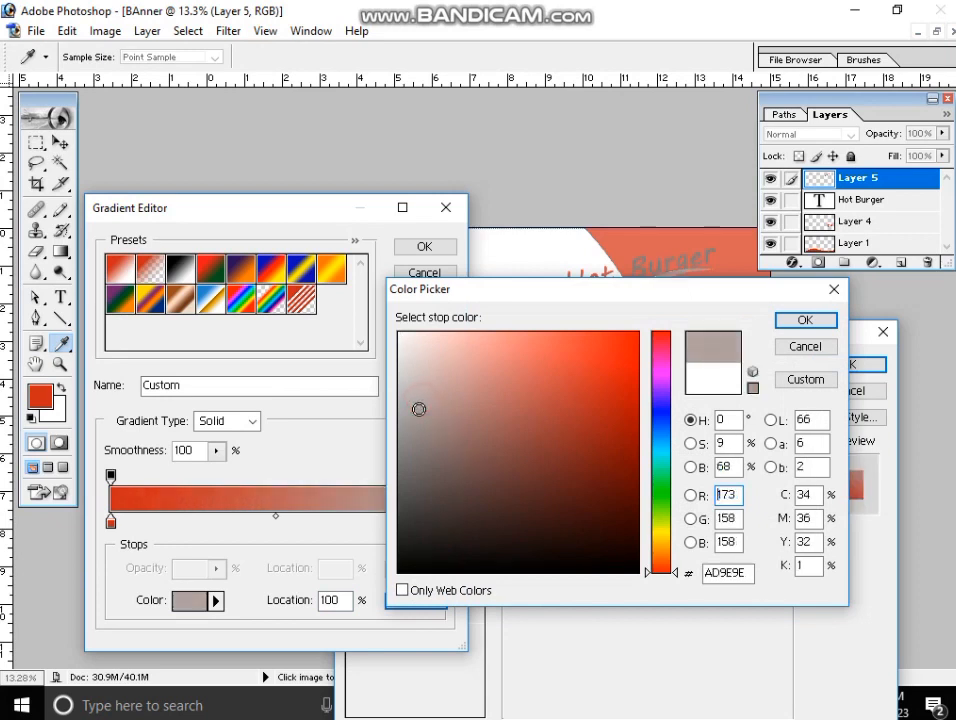
click(652, 266)
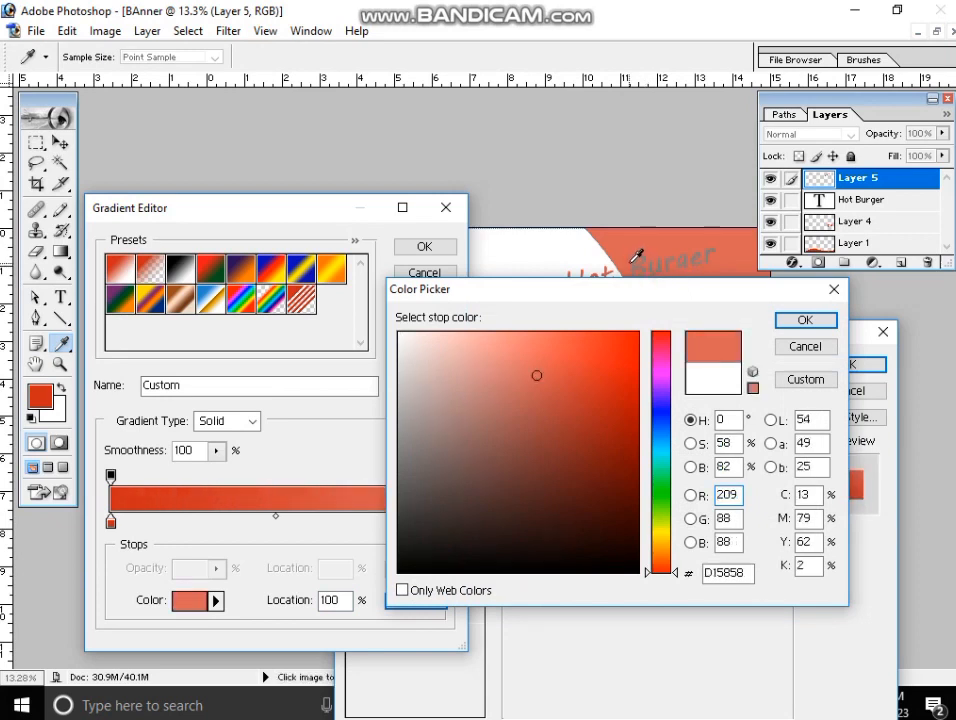
click(478, 205)
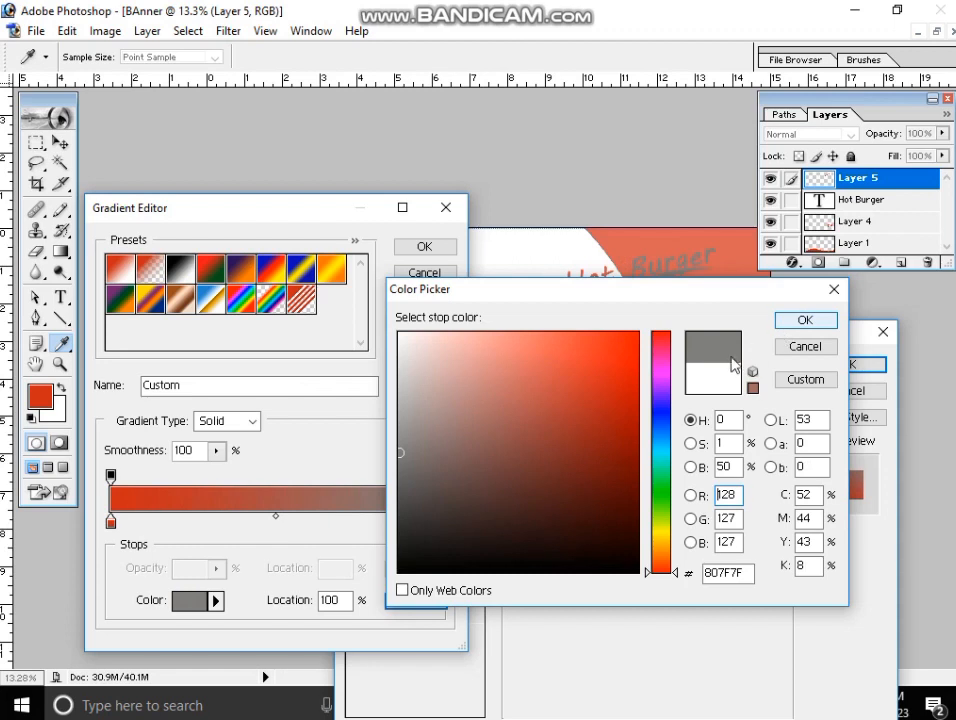
click(787, 328)
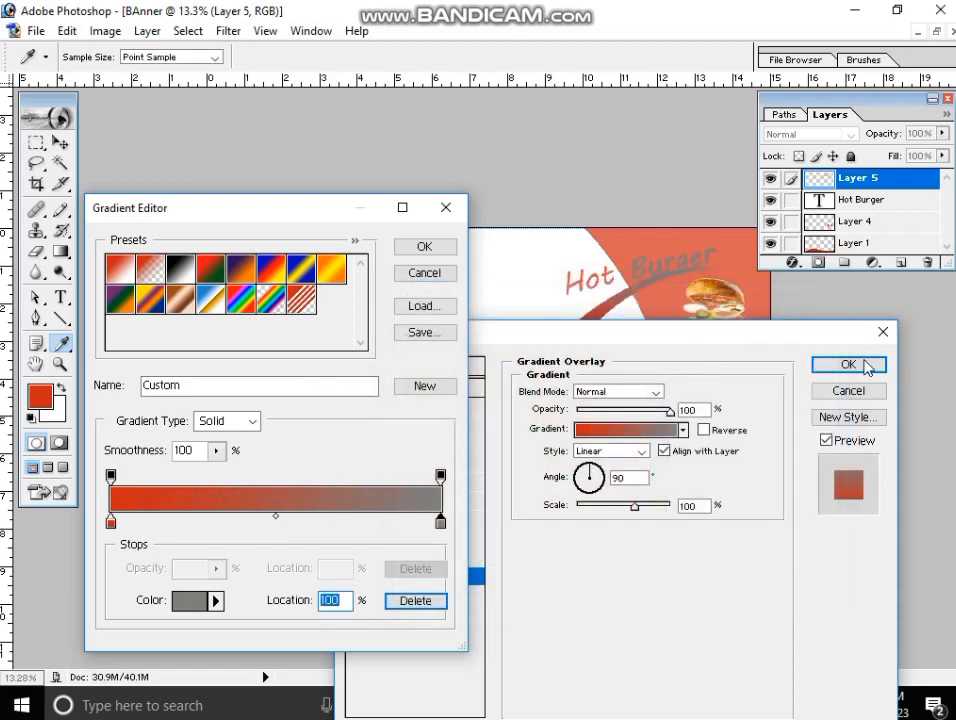
click(425, 246)
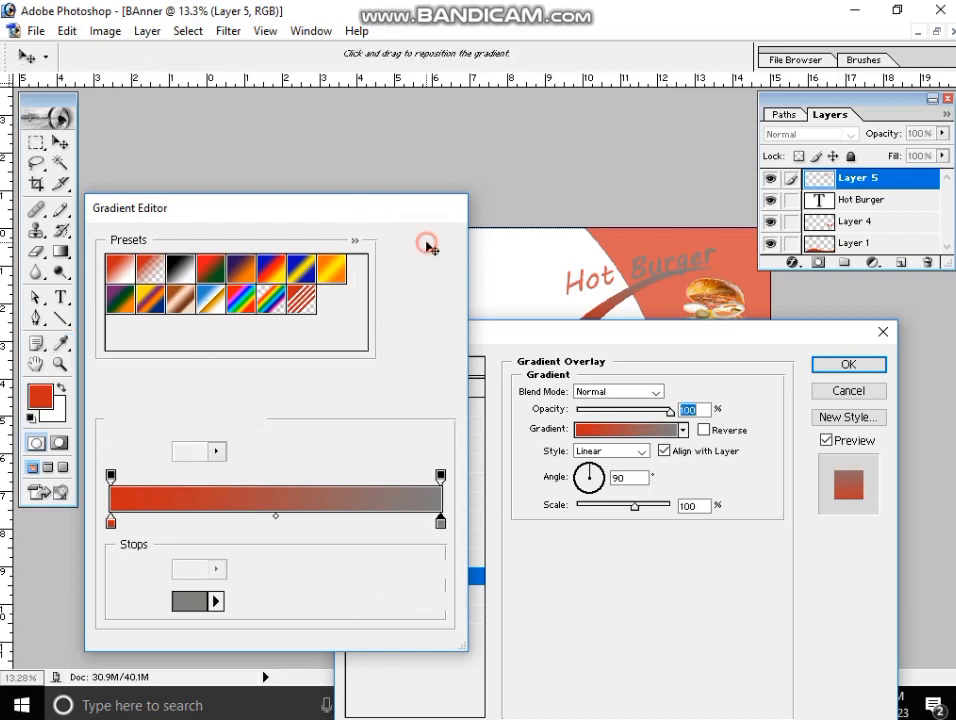
click(820, 364)
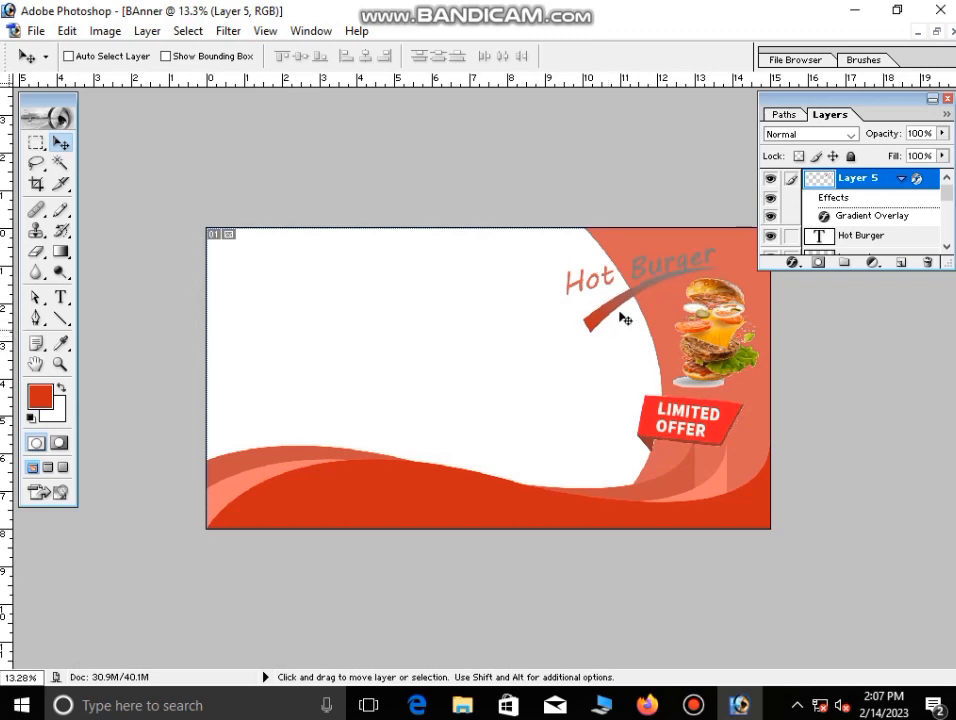
Rotate the "Hot Burger" heading about 9.1° counterclockwise and nudge it left to follow the swoosh
click(866, 236)
key(ctrl+t)
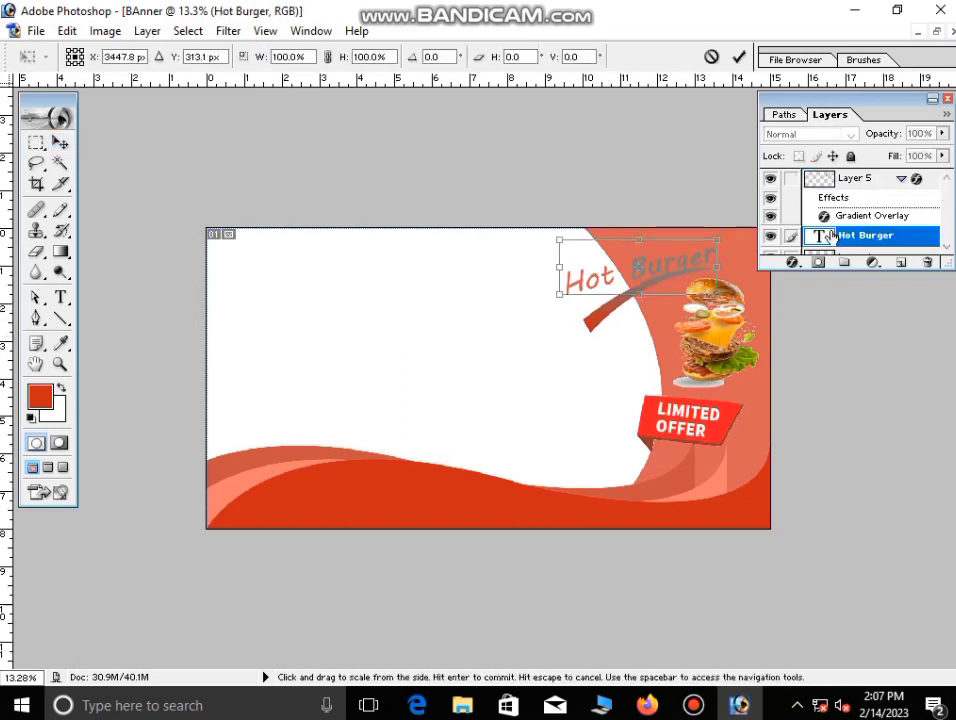
mouse_move(527, 277)
mouse_down()
mouse_move(527, 288)
mouse_move(521, 280)
mouse_up()
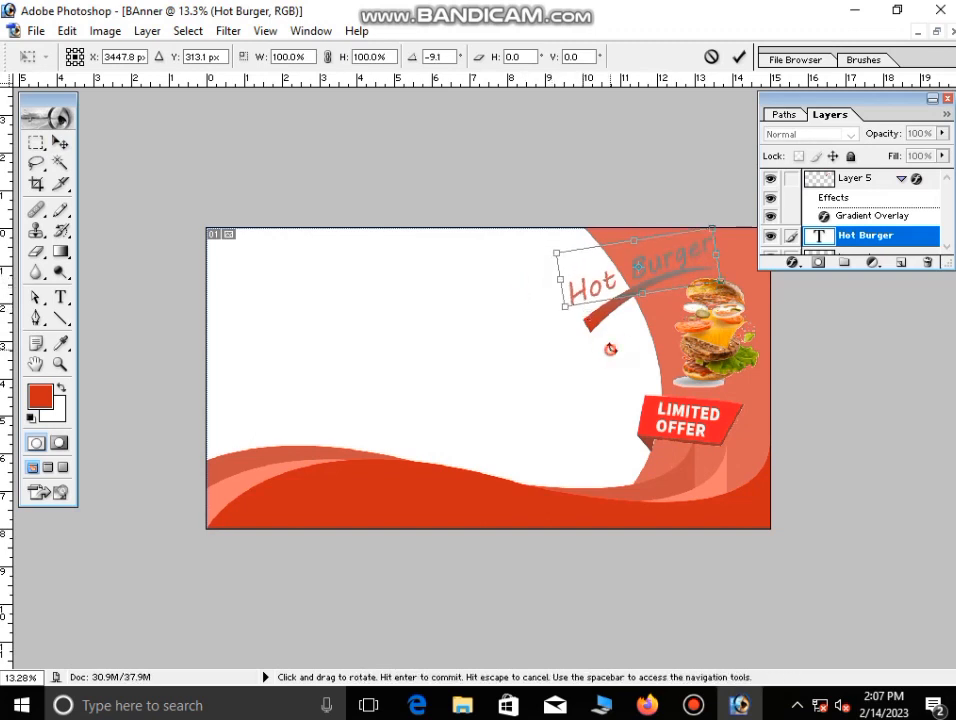
key(Return)
key(shift+Left)
key(shift+Left)
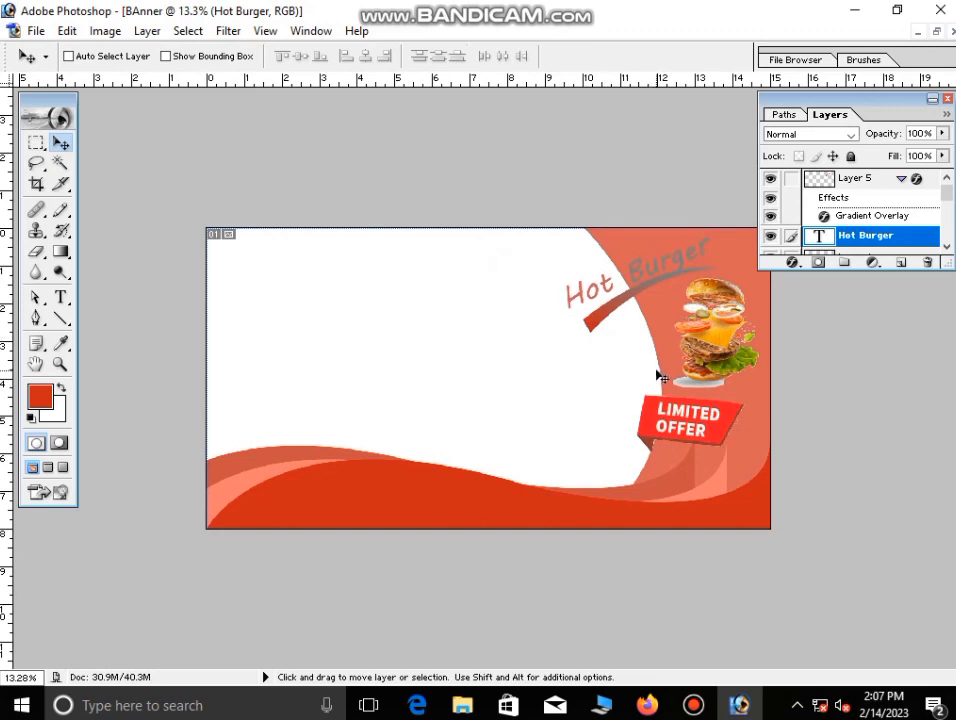
Cut the whole image from burger 2.jpg, close that file without saving, and paste the image into the banner
key(ctrl+o)
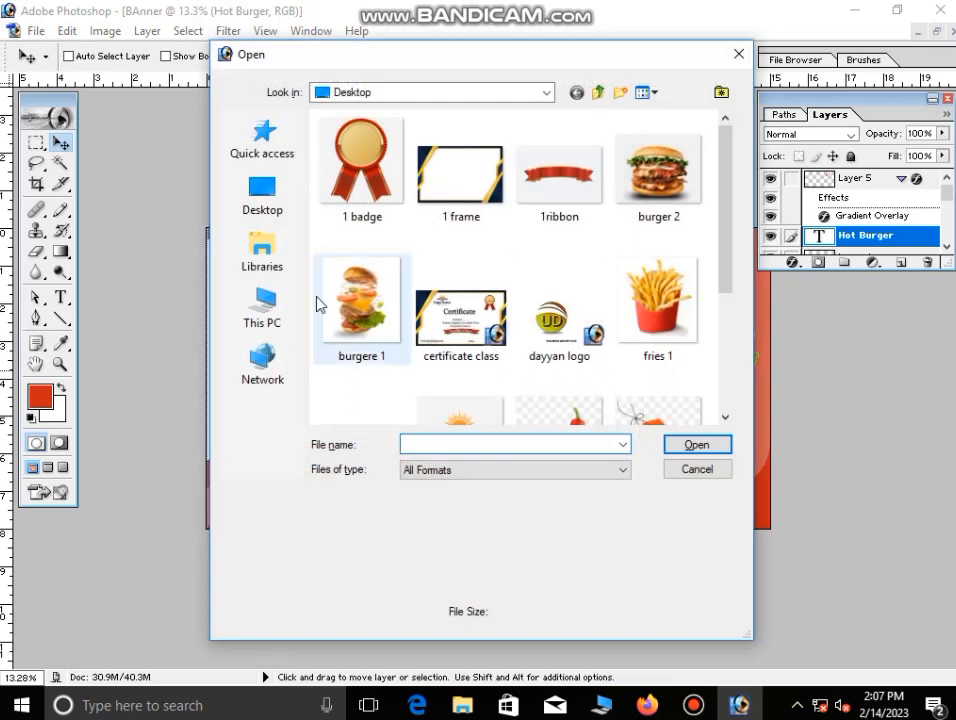
click(680, 206)
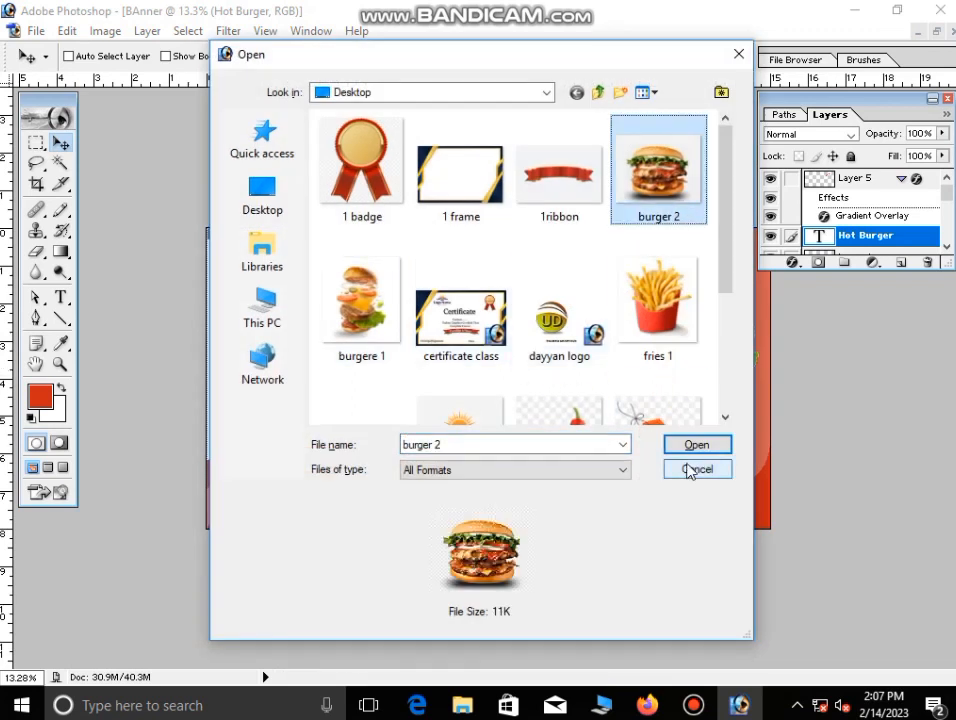
click(696, 445)
key(ctrl+a)
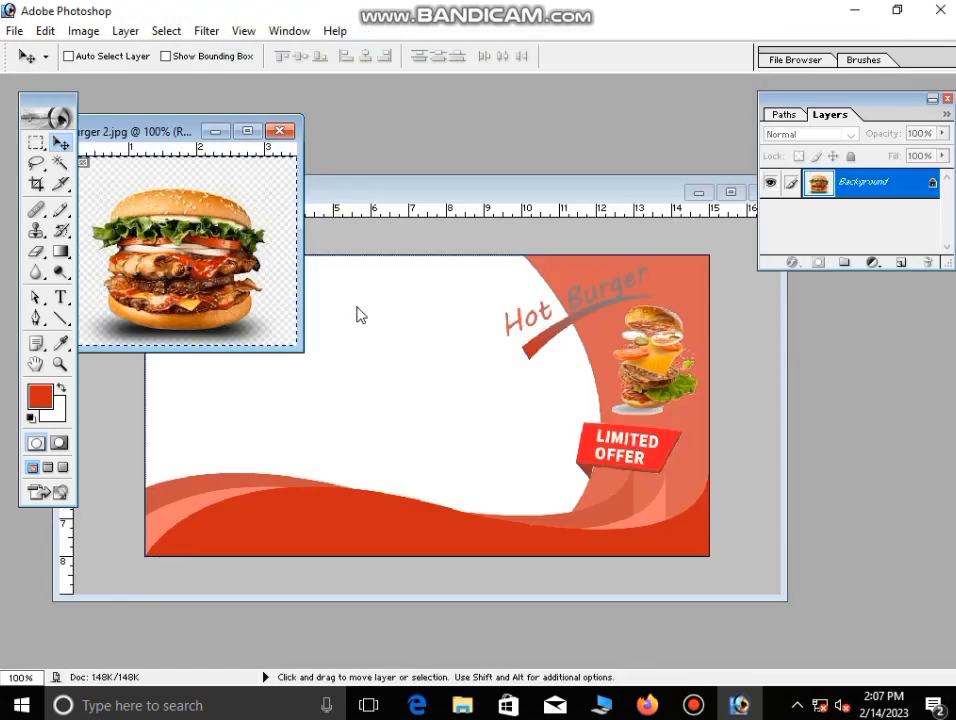
key(ctrl+x)
click(280, 131)
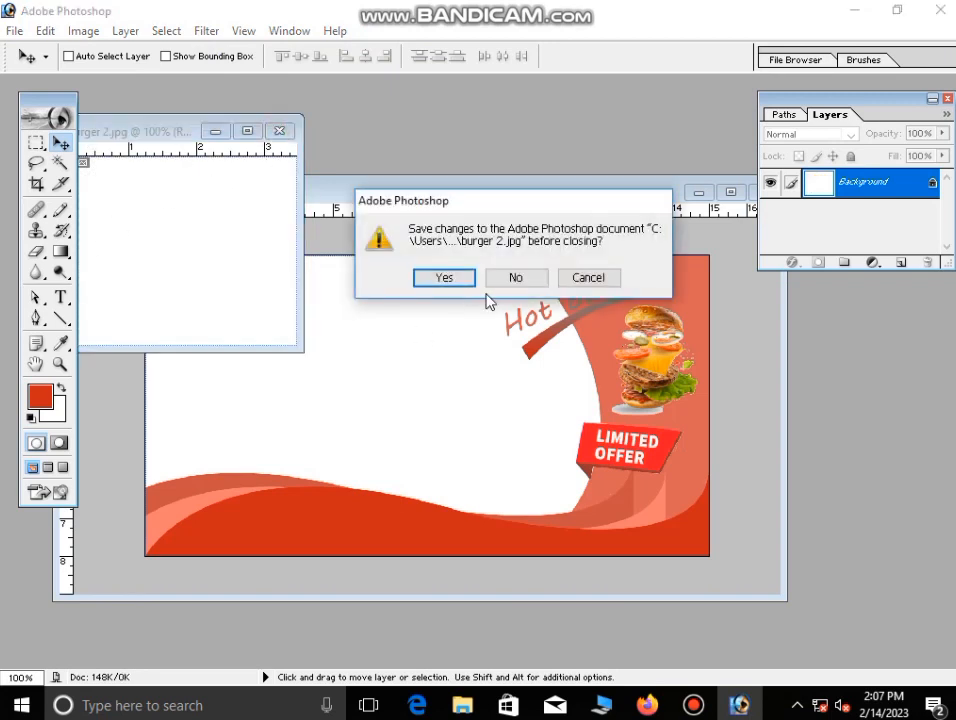
click(500, 273)
key(ctrl+v)
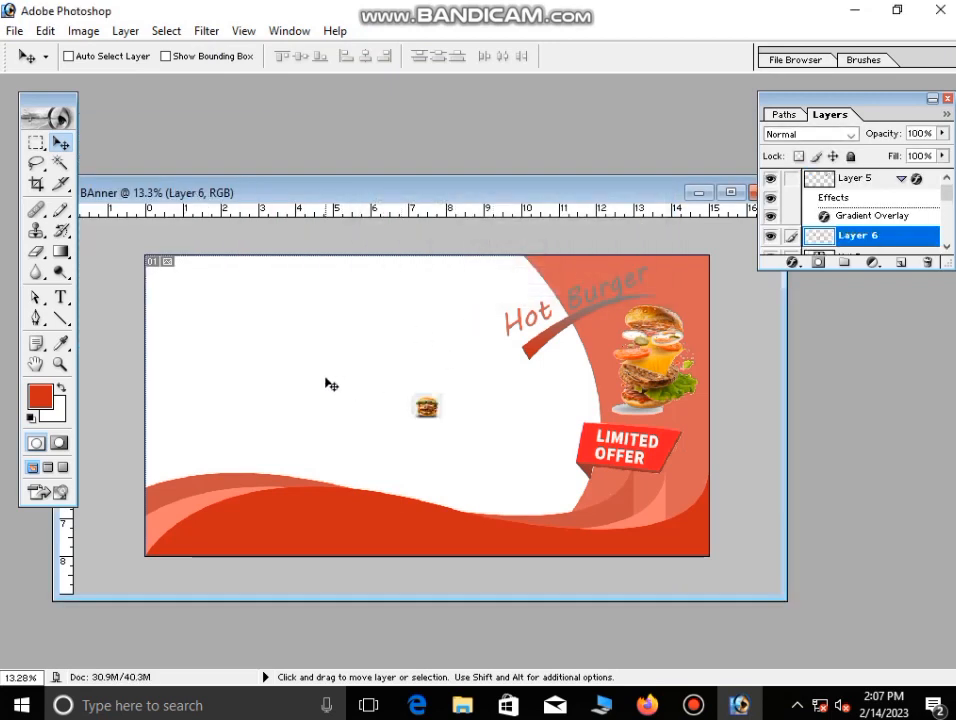
Enlarge the pasted burger proportionally to about 4 inches wide and move it into the white area left of center
key(ctrl+t)
drag(442, 421, 561, 510)
drag(474, 463, 352, 388)
key(Return)
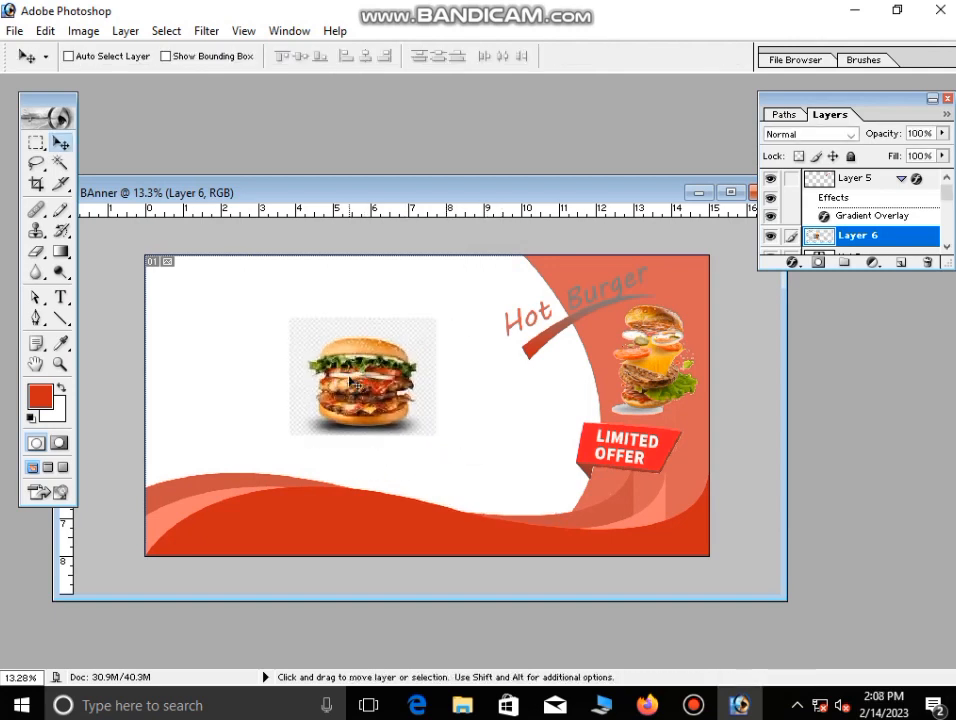
Remove the checkered background around the burger with the Magic Wand and move the burger to the banner's lower-left area
click(60, 162)
click(301, 390)
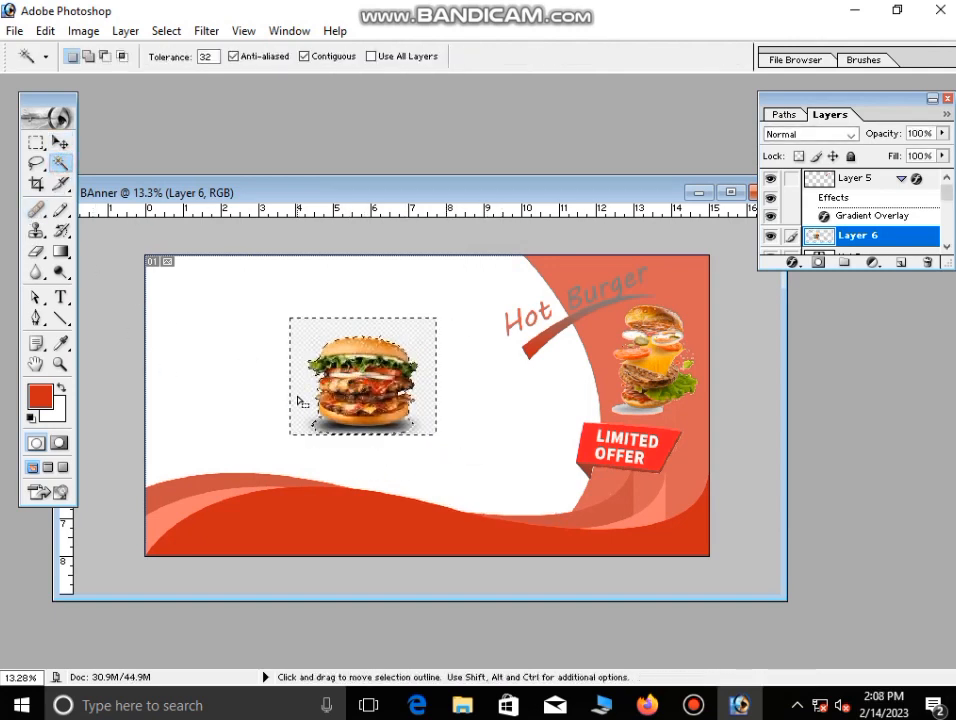
key(Delete)
key(ctrl+d)
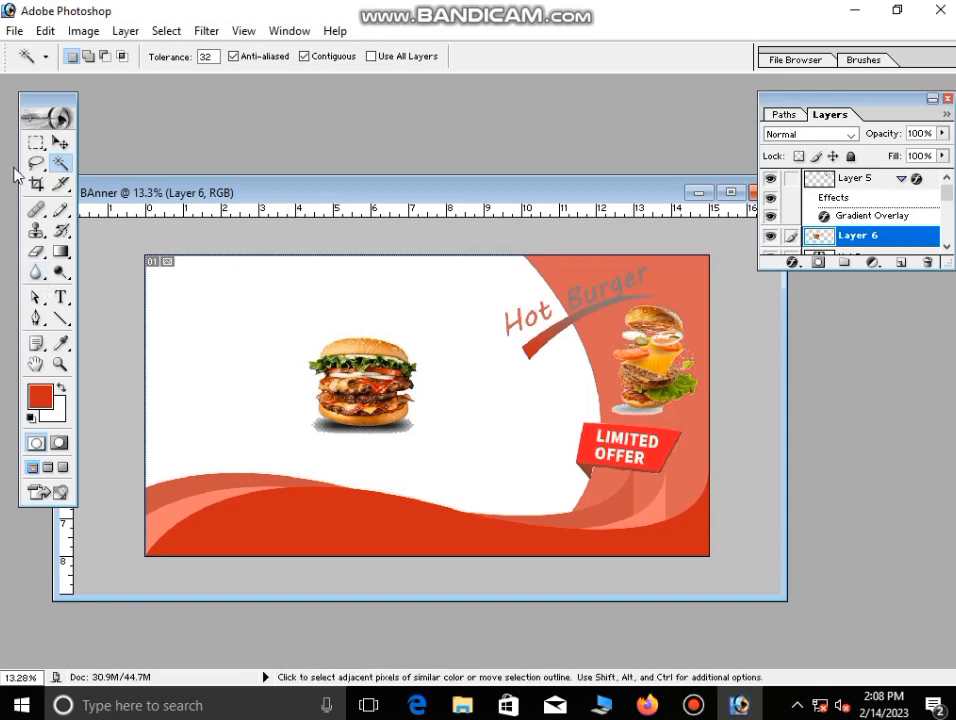
click(60, 143)
drag(348, 409, 207, 447)
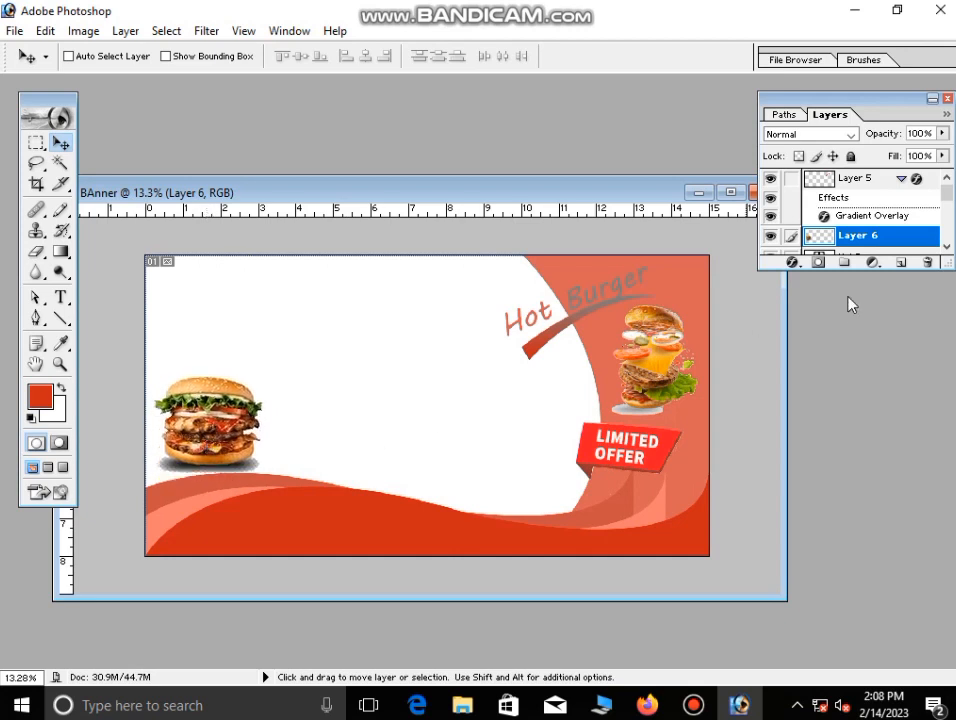
Move Layer 6 down the layer stack, behind the waves and between Layer 3 and Layer 2
scroll(900, 236, down, 5)
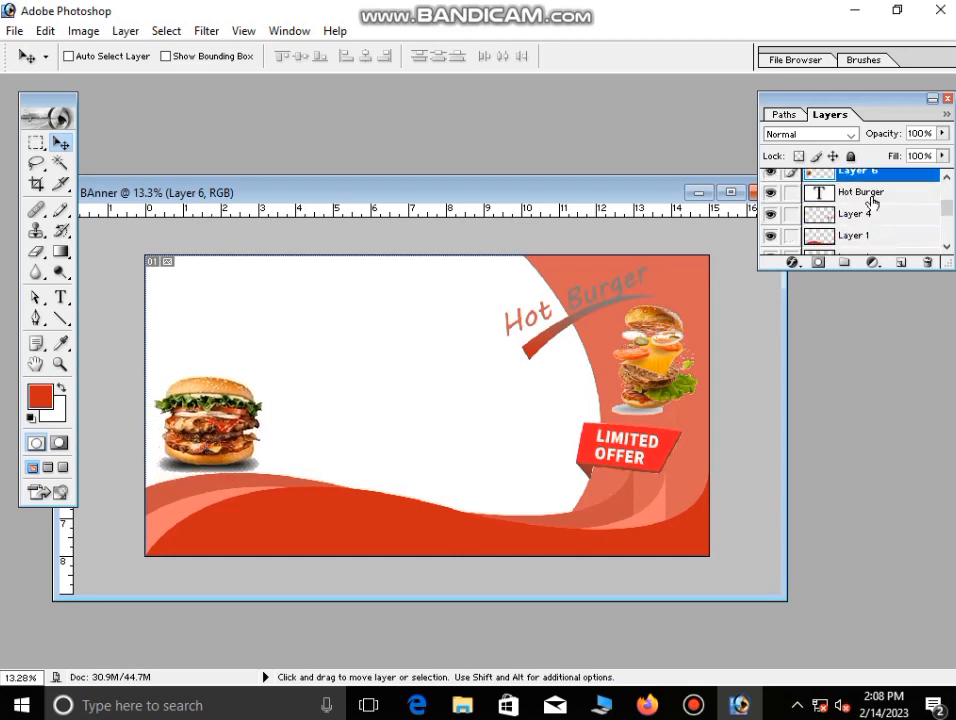
scroll(870, 219, up, 1)
drag(897, 180, 883, 250)
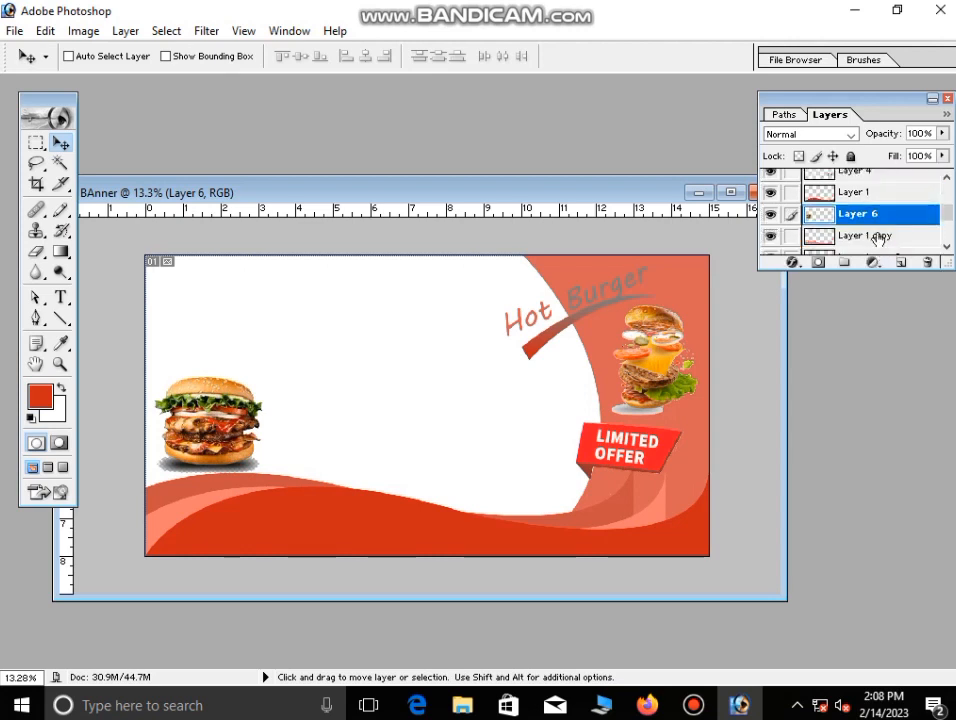
scroll(894, 230, down, 1)
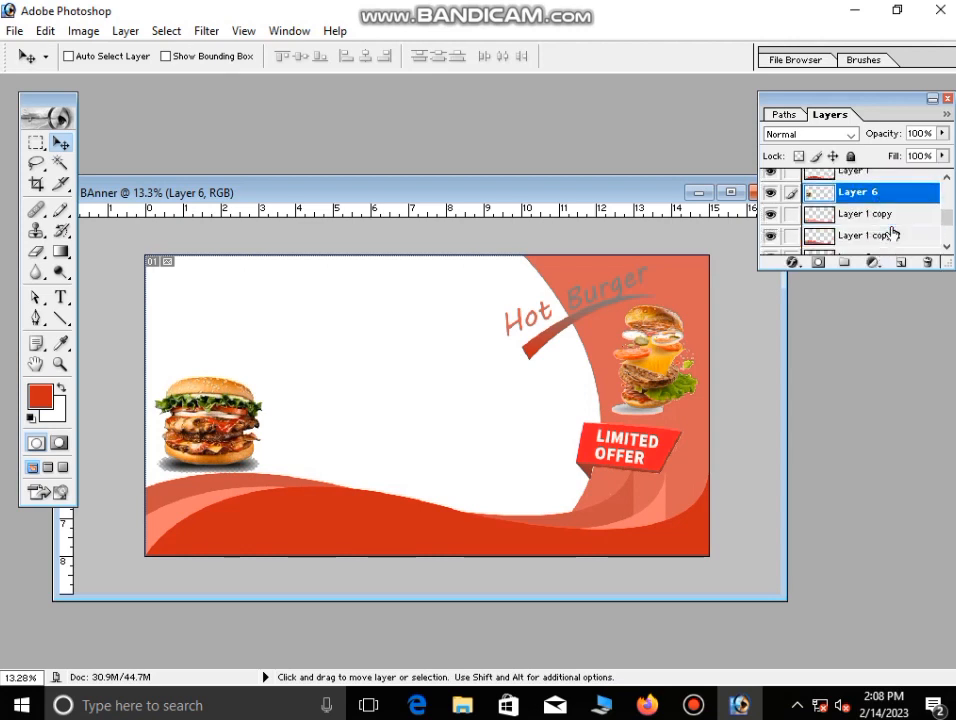
drag(892, 189, 895, 255)
scroll(888, 240, down, 1)
drag(890, 200, 903, 232)
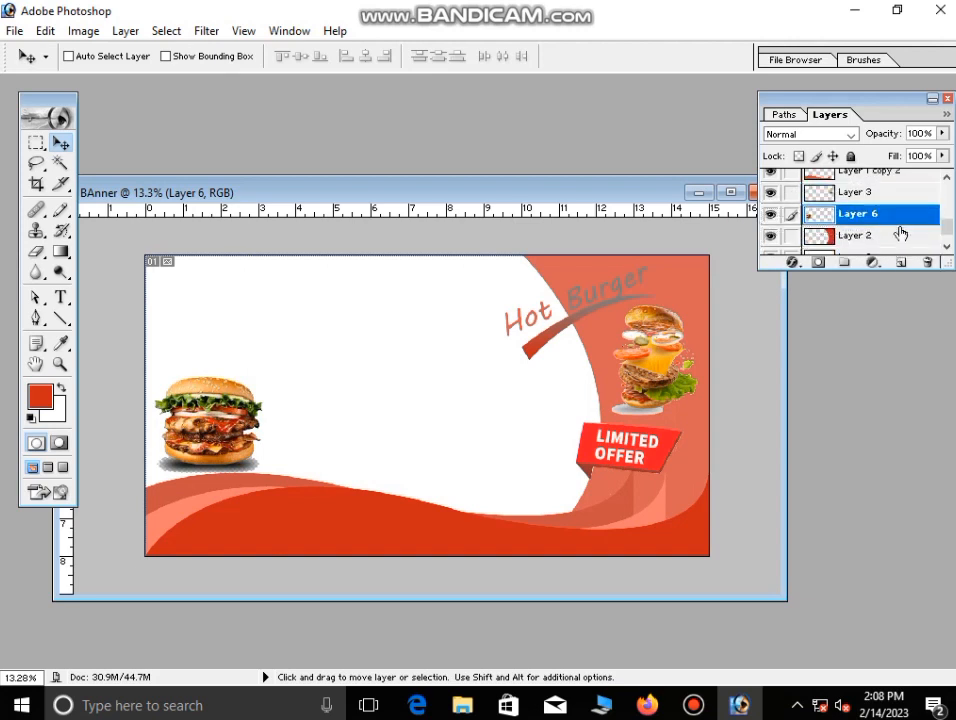
Lower the burger so its base tucks behind the left wave and rotate it slightly counterclockwise
scroll(897, 238, down, 1)
mouse_move(214, 446)
mouse_down()
mouse_move(208, 452)
mouse_move(224, 458)
mouse_up()
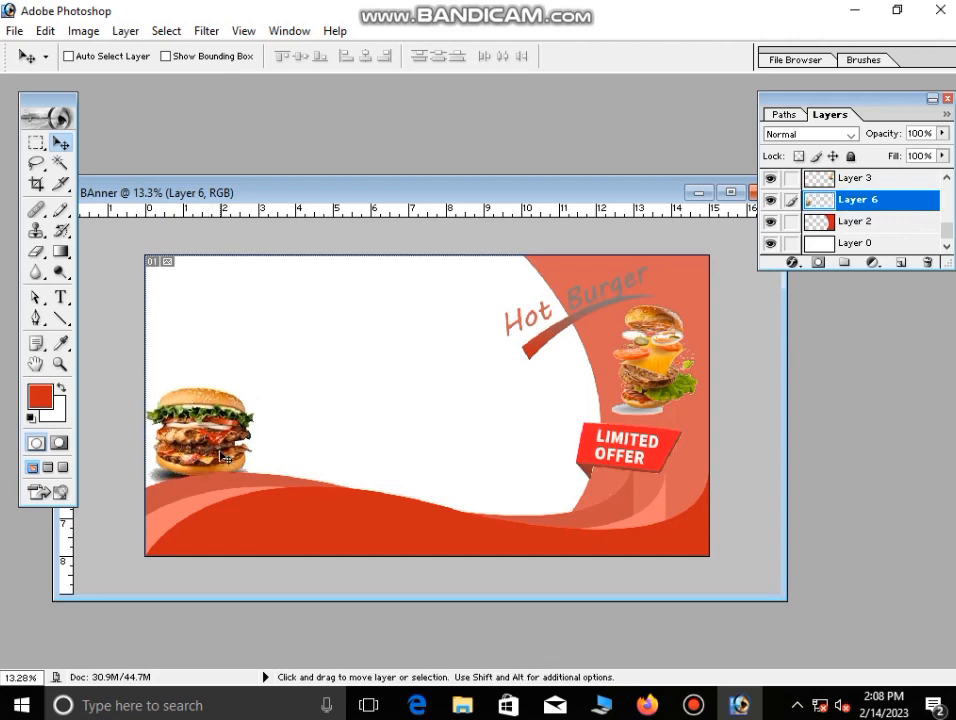
key(ctrl+t)
drag(250, 352, 238, 372)
key(Return)
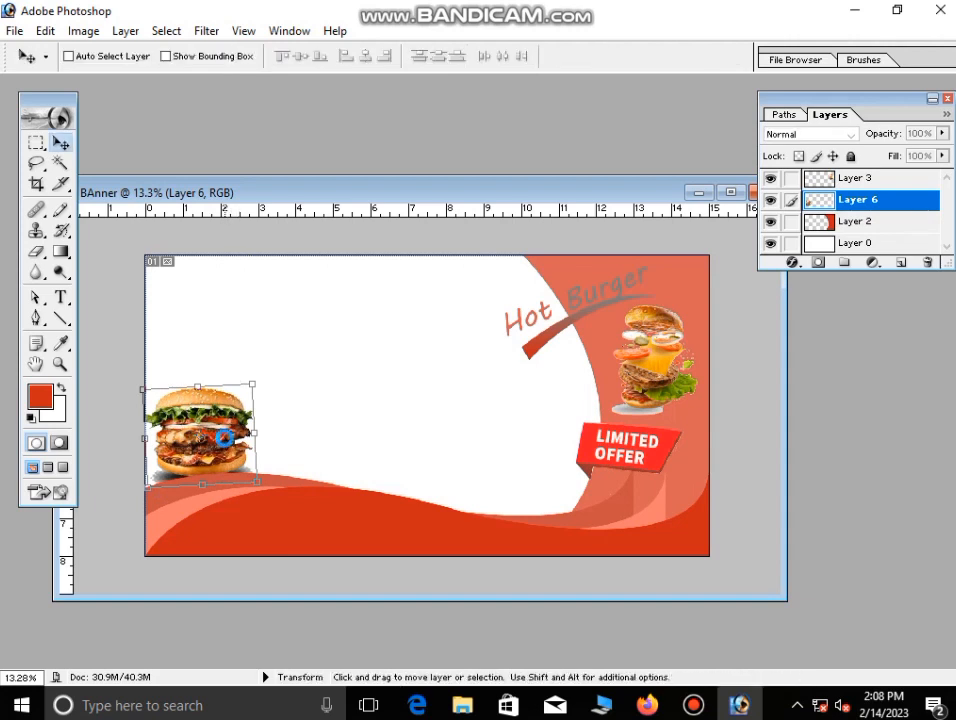
Cut the whole image from fries 1.jpg, close that file without saving, and paste the image into the banner
key(ctrl+o)
click(658, 305)
click(673, 444)
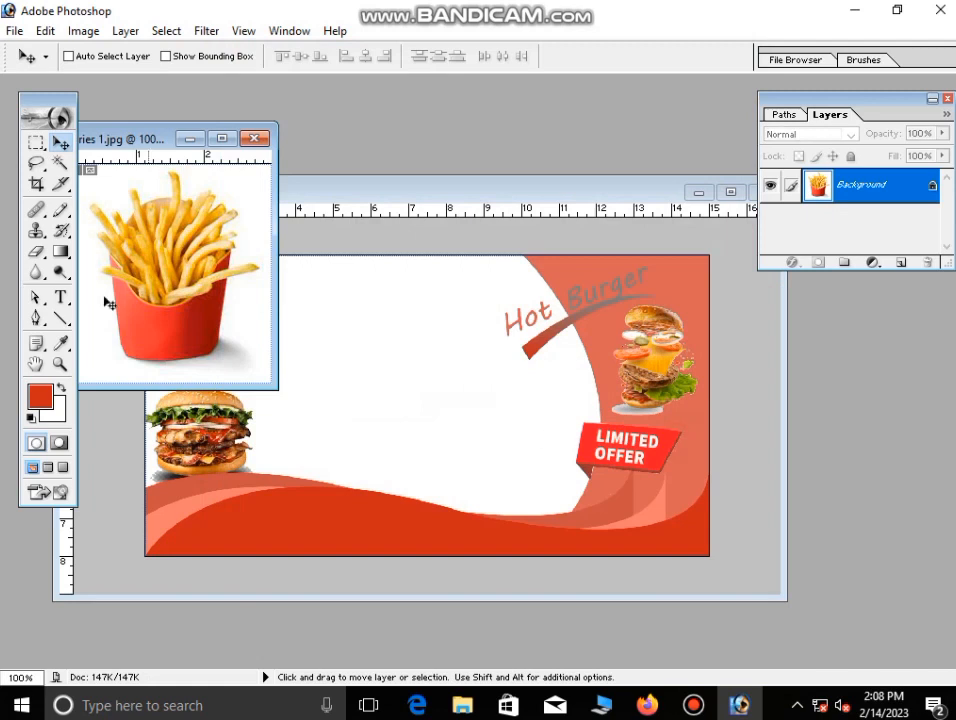
click(253, 138)
click(508, 277)
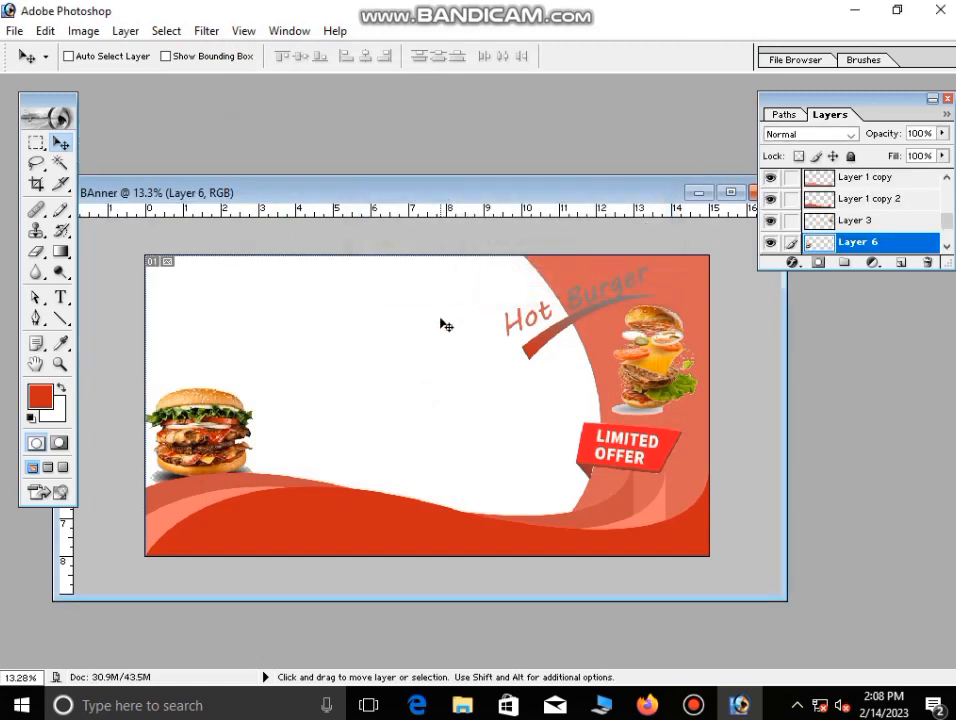
key(ctrl+v)
Enlarge the pasted fries proportionally to about 2.7 inches wide and place them to the right of the burger
key(ctrl+t)
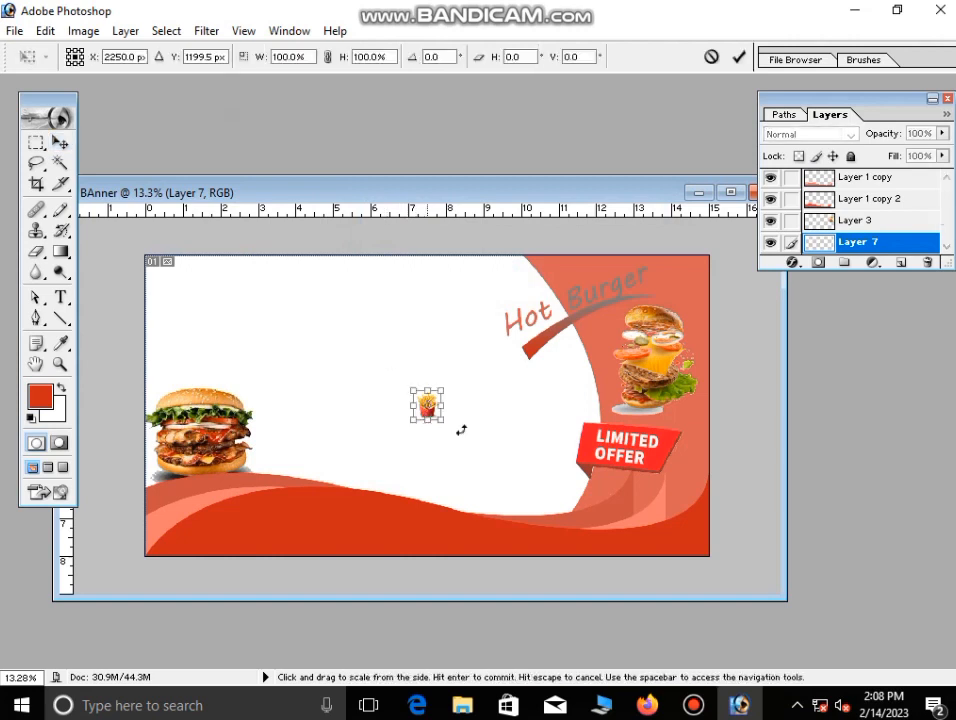
drag(444, 420, 512, 495)
drag(459, 454, 367, 411)
key(Return)
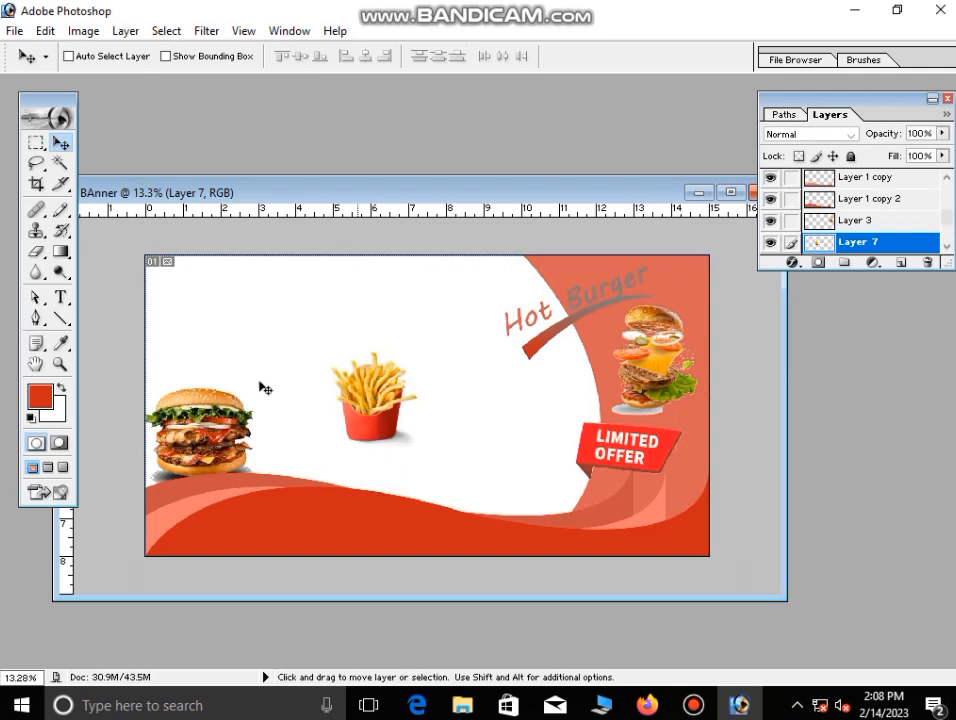
Remove the white background around the fries with the Magic Wand and move them against the burger's right side
click(60, 163)
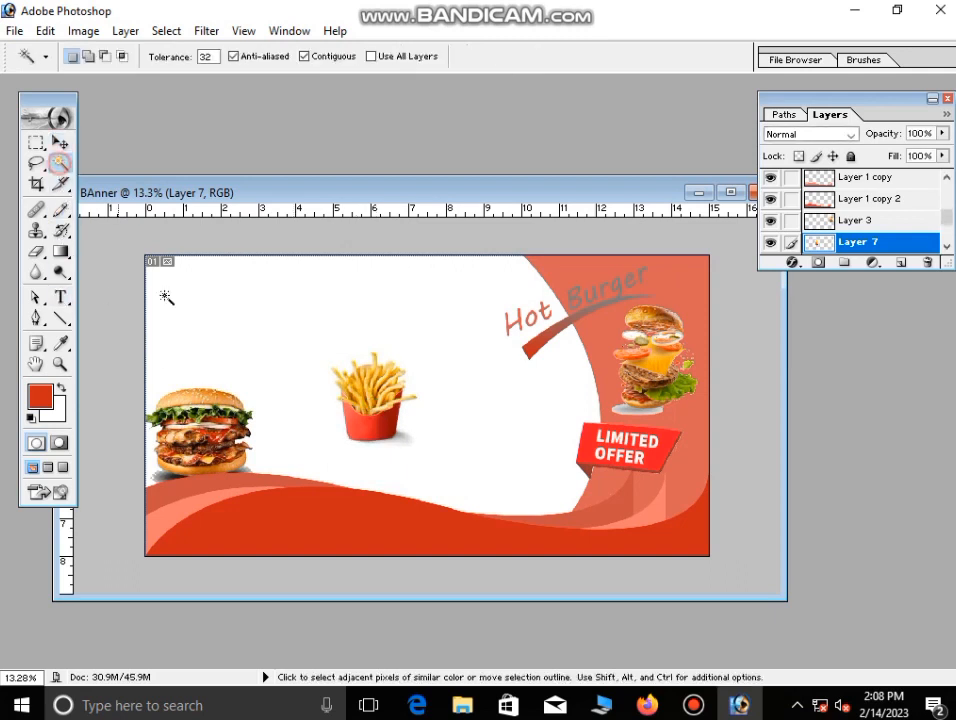
key(ctrl)
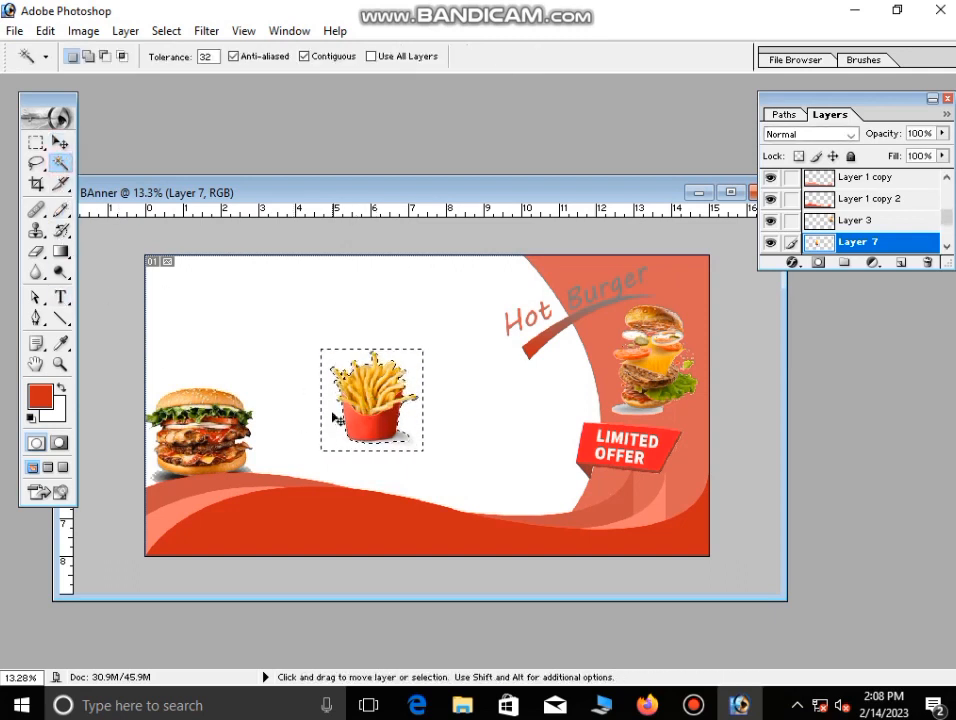
click(60, 143)
drag(368, 426, 264, 453)
Scale the fries to 116.4%, rotate them 9.7° clockwise, and lower them so their base sits behind the wave
key(ctrl+t)
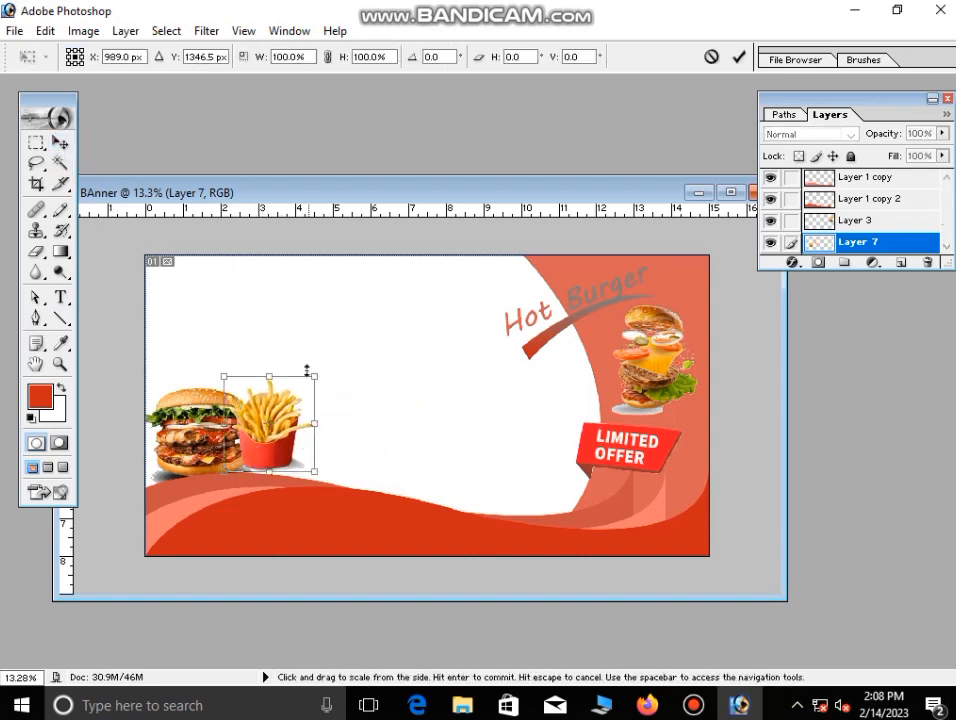
drag(305, 367, 292, 341)
drag(323, 385, 333, 358)
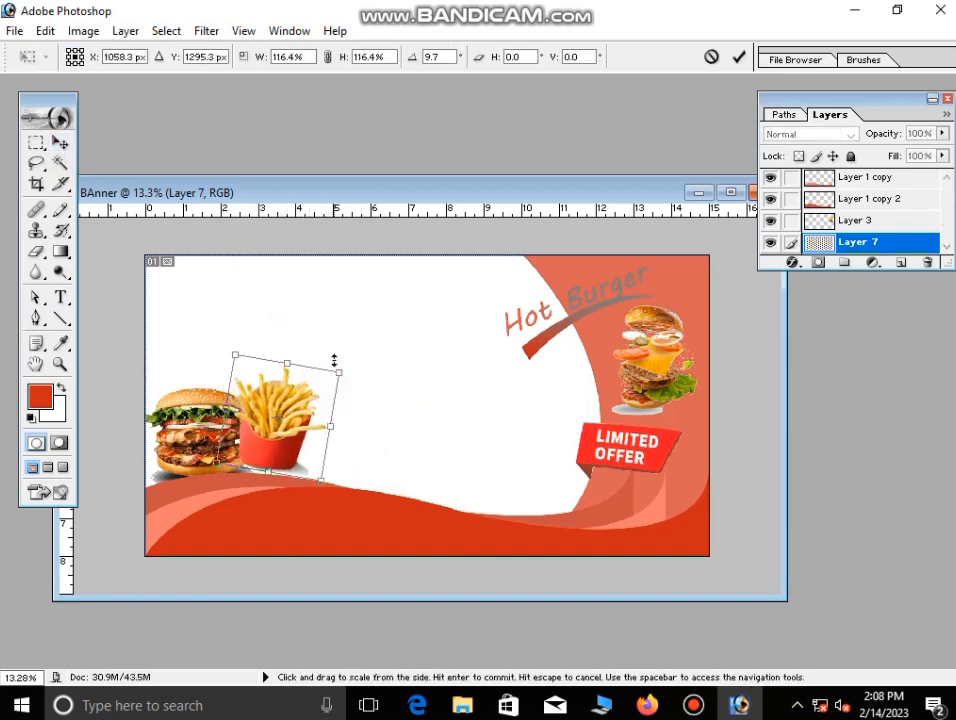
drag(290, 425, 295, 453)
key(Return)
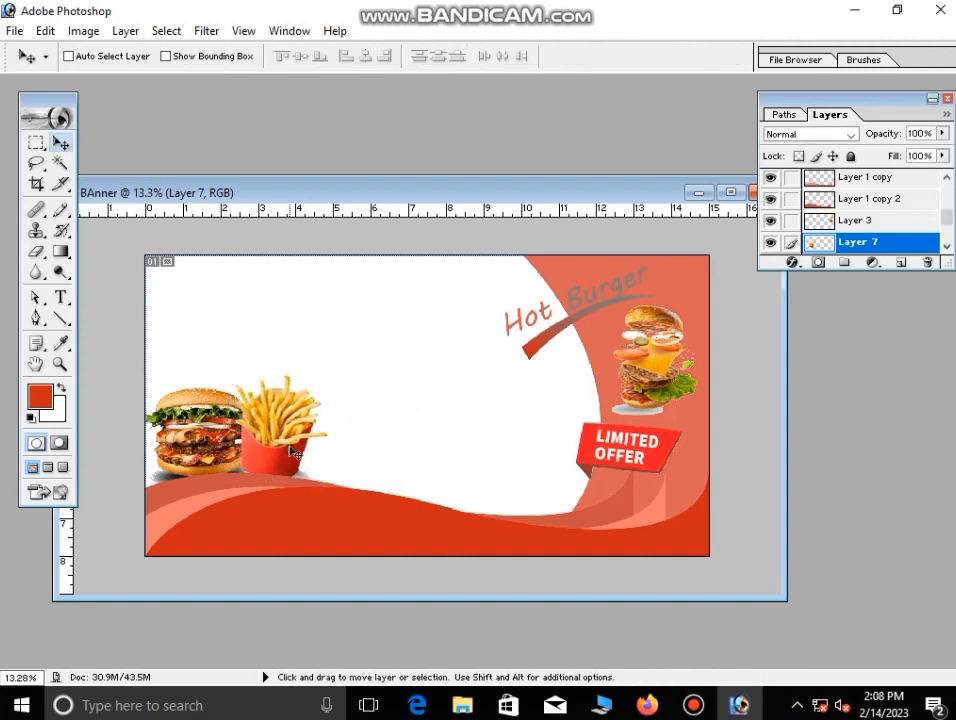
Move the fries layer below the front burger's layer and shift the fries slightly left so they tuck behind the burger
scroll(907, 248, down, 1)
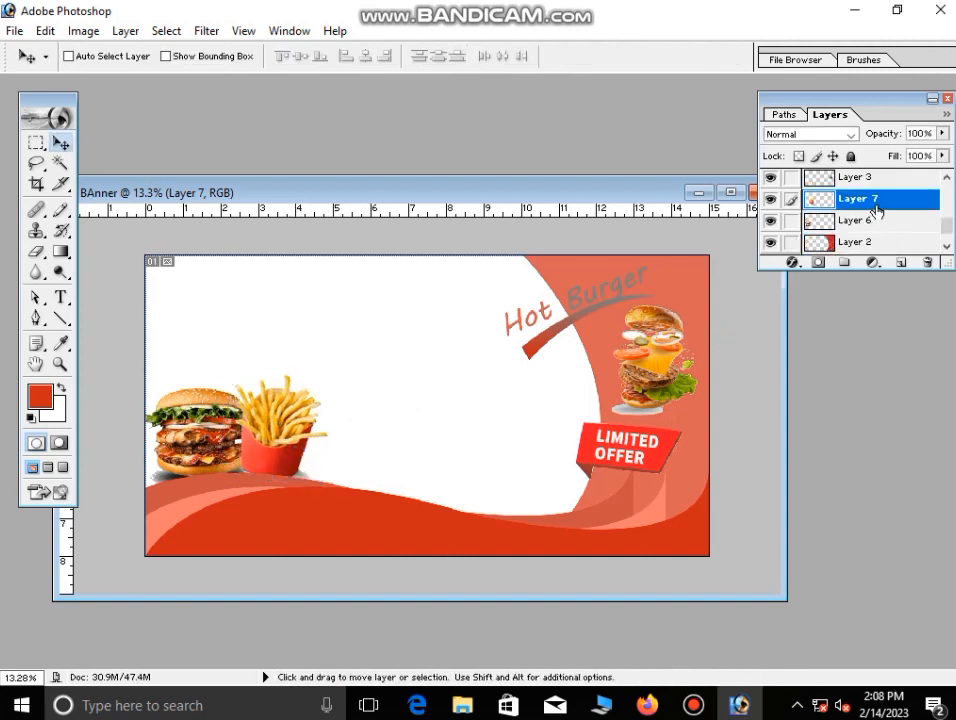
drag(876, 210, 862, 232)
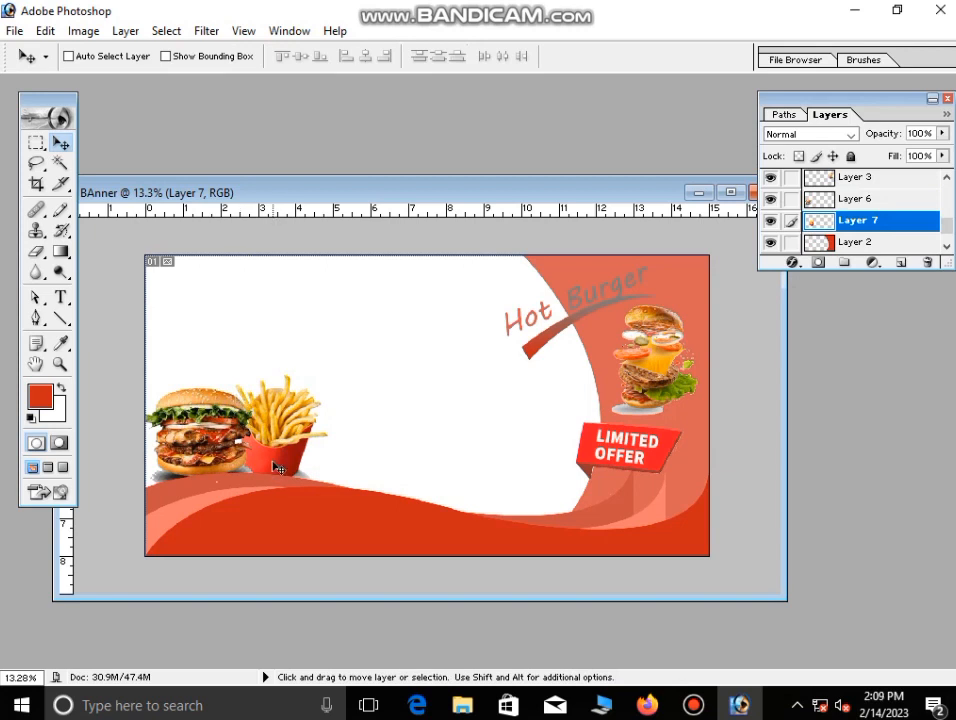
drag(277, 468, 268, 468)
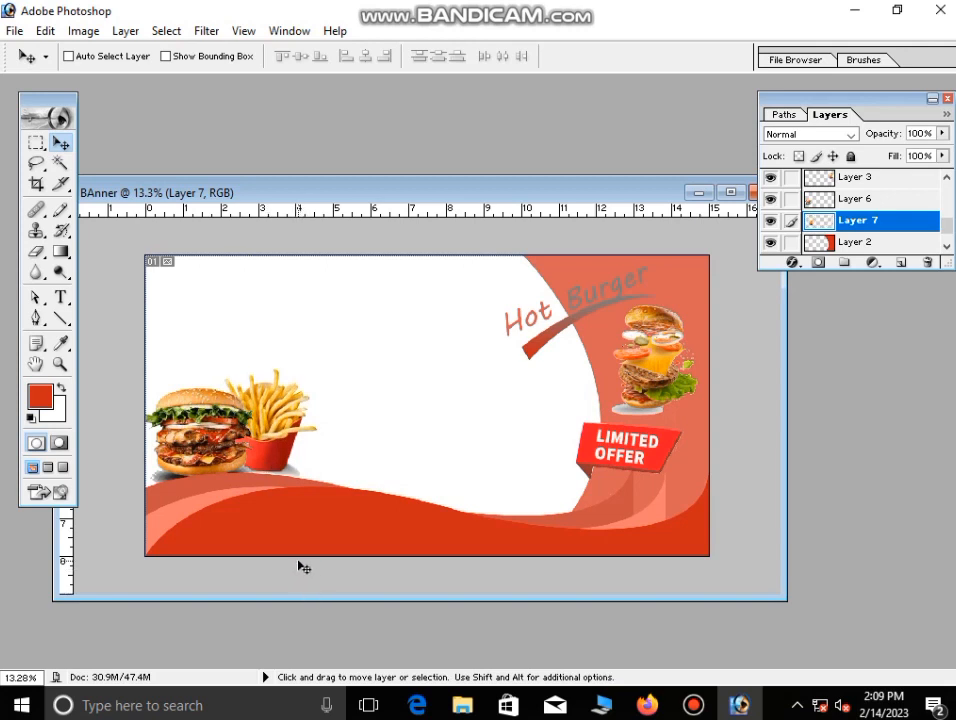
Cut the whole image from red chili 1.jpg, close that file without saving, and paste the image into the banner
key(ctrl+o)
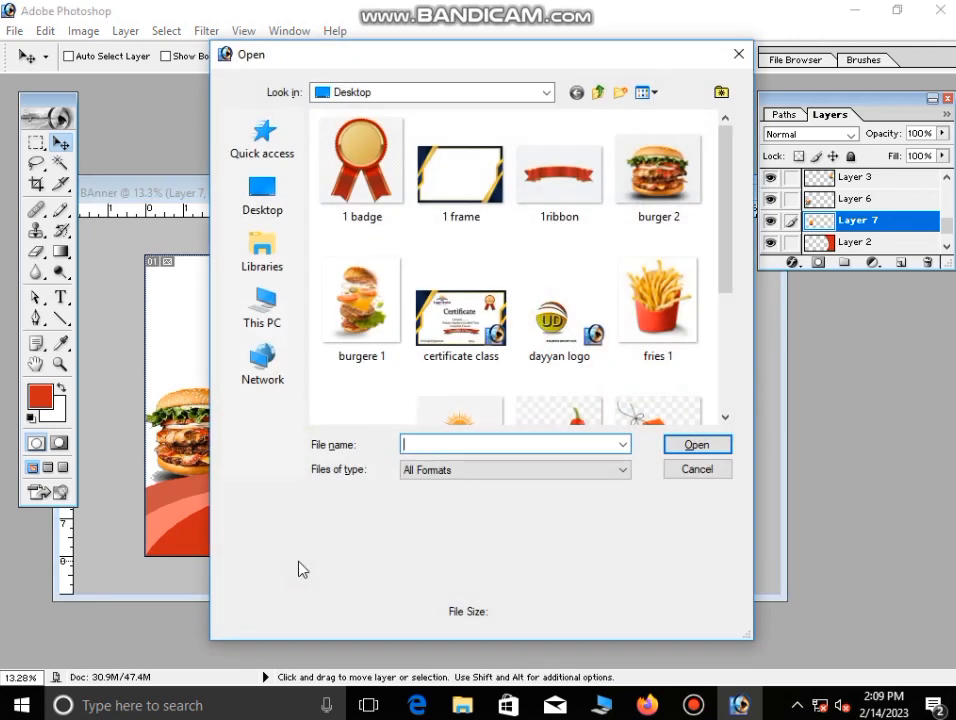
scroll(521, 252, down, 3)
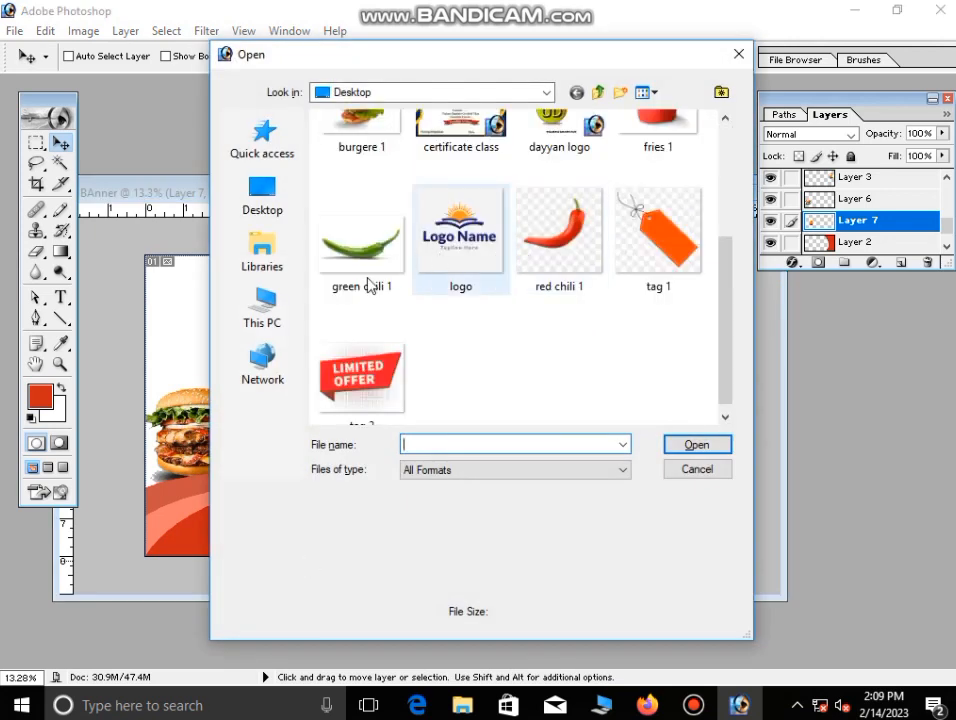
click(540, 260)
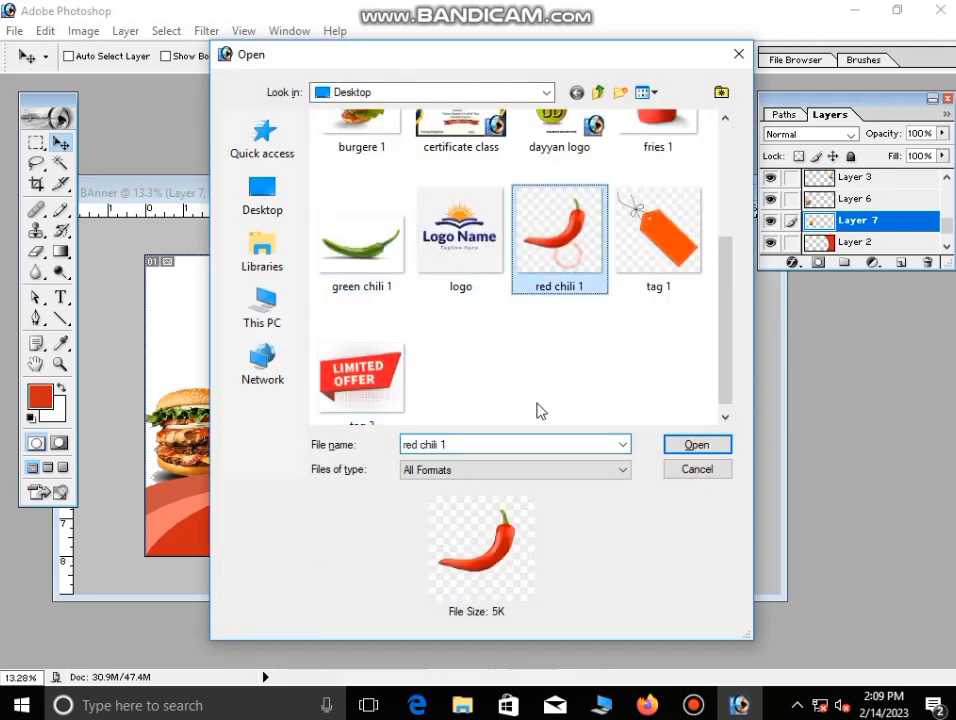
click(695, 446)
key(ctrl+x)
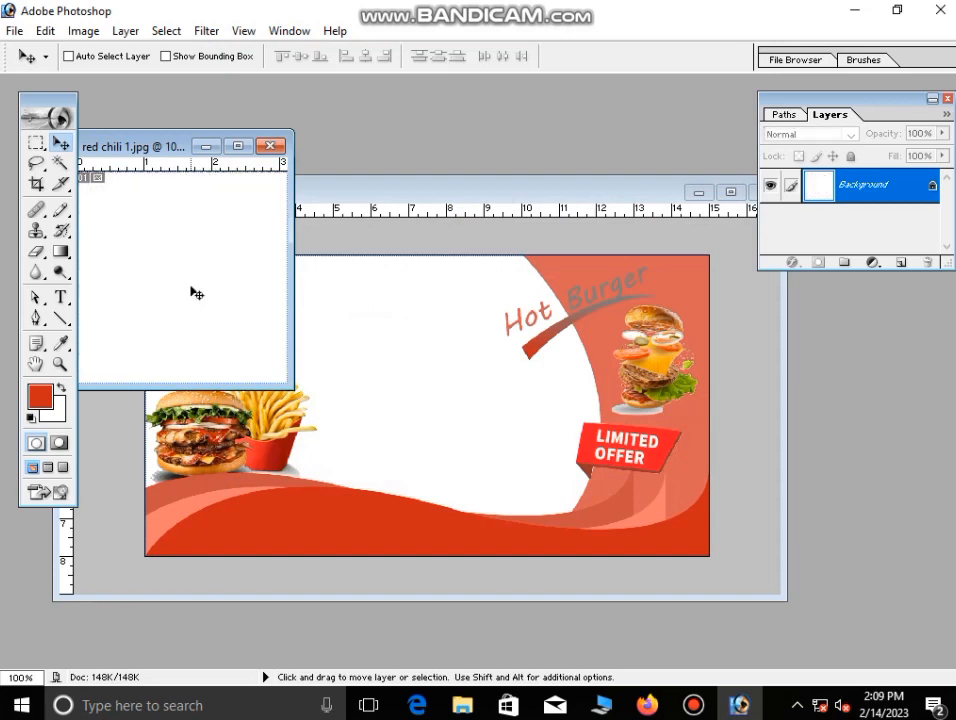
click(272, 148)
click(508, 276)
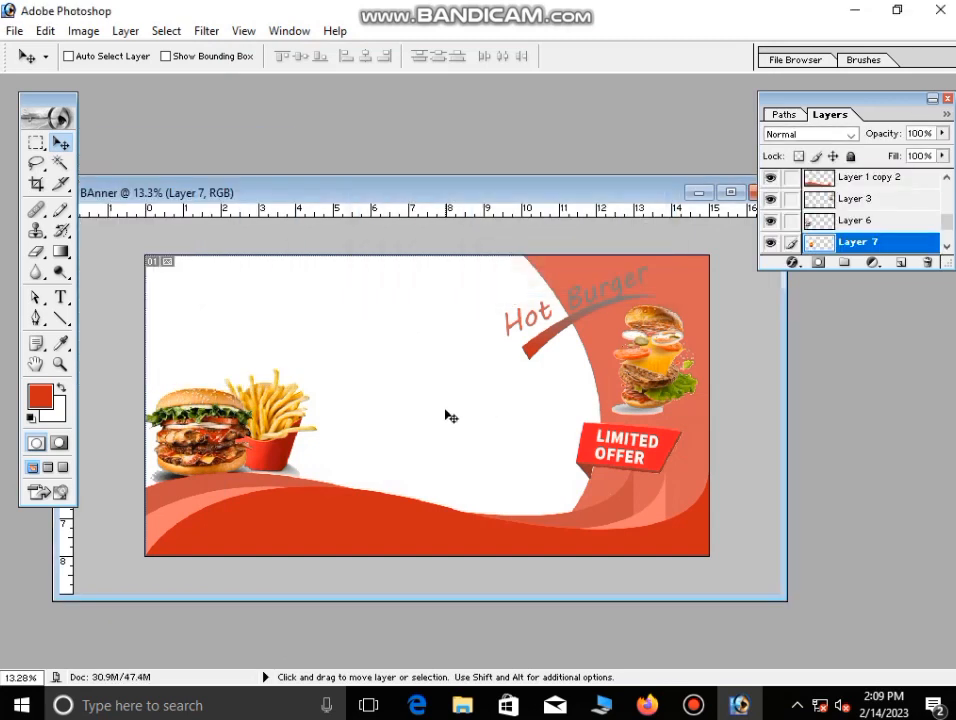
Enlarge the pasted red chili image proportionally to about 3.4 inches wide and remove its checkered background with the Magic Wand
key(ctrl+t)
drag(444, 417, 546, 508)
key(Return)
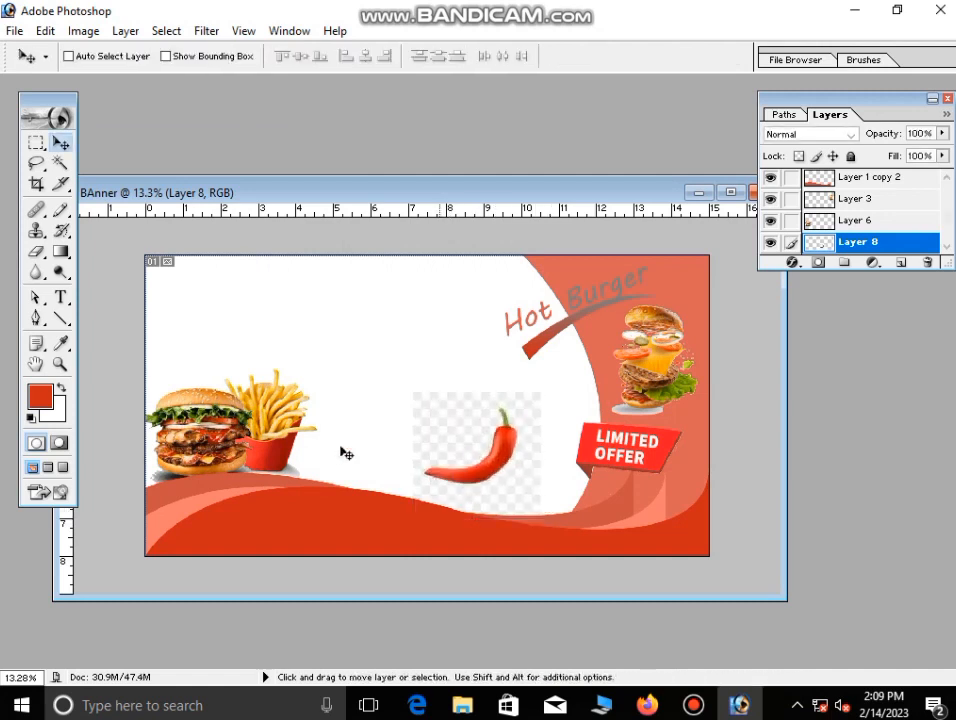
click(60, 162)
click(474, 511)
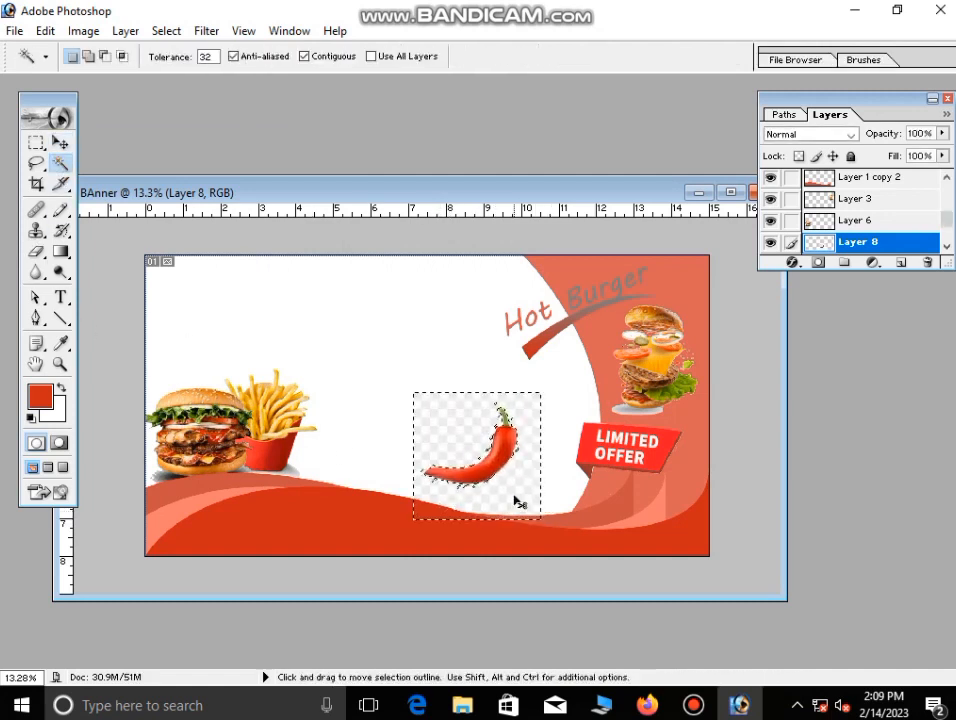
key(Delete)
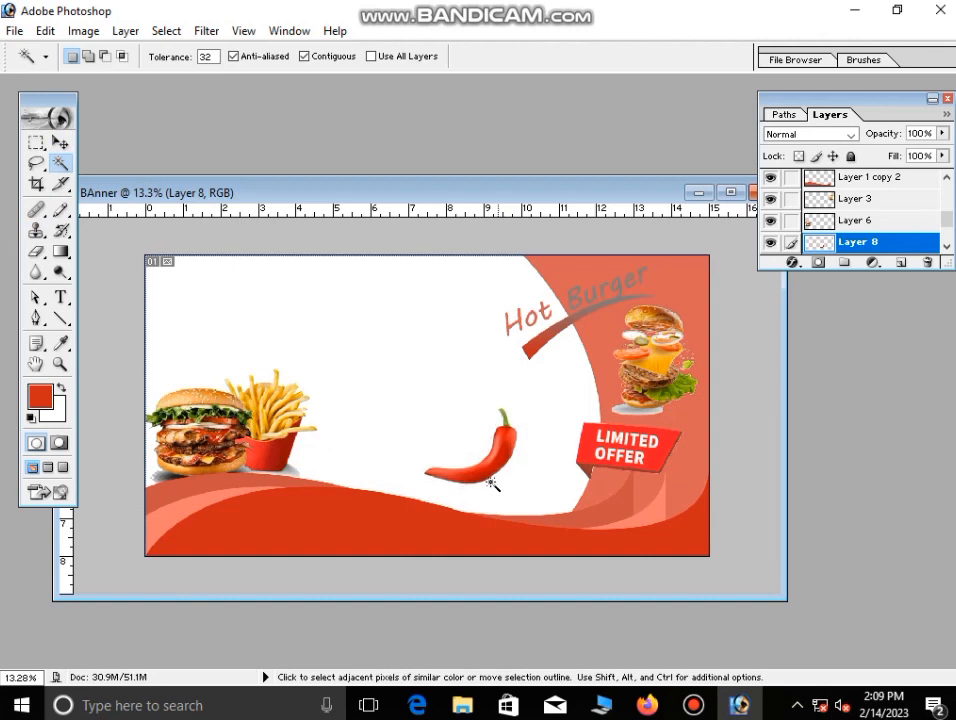
Move the red chili behind the burger and rotate it 45° counterclockwise so its stem rises above the bun
click(60, 145)
drag(484, 463, 217, 444)
drag(327, 479, 253, 393)
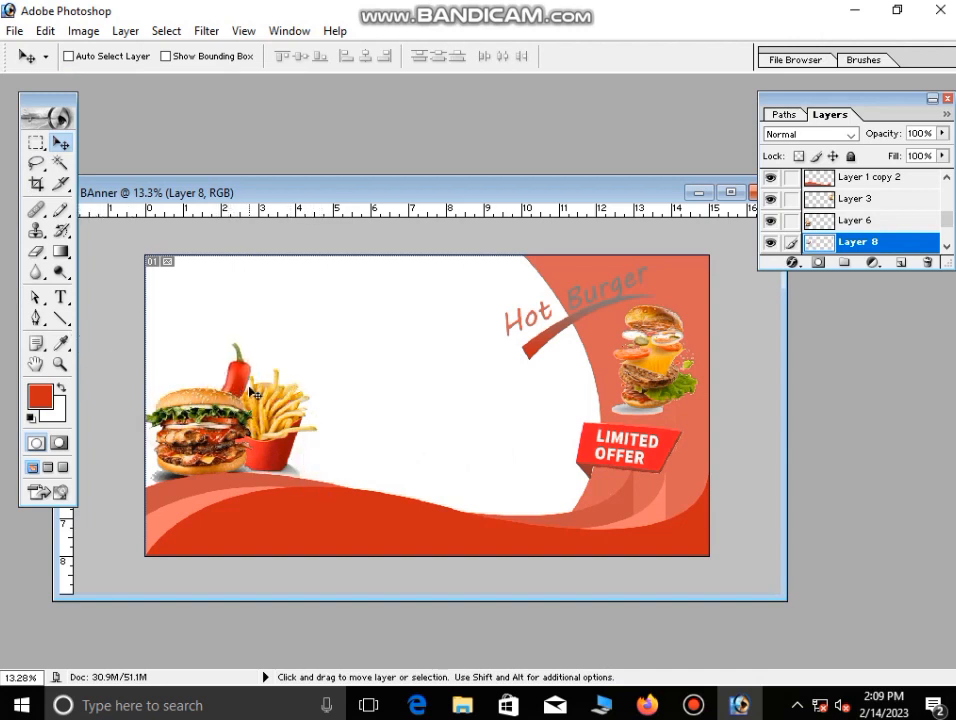
key(ctrl+t)
drag(284, 341, 228, 292)
drag(226, 382, 218, 378)
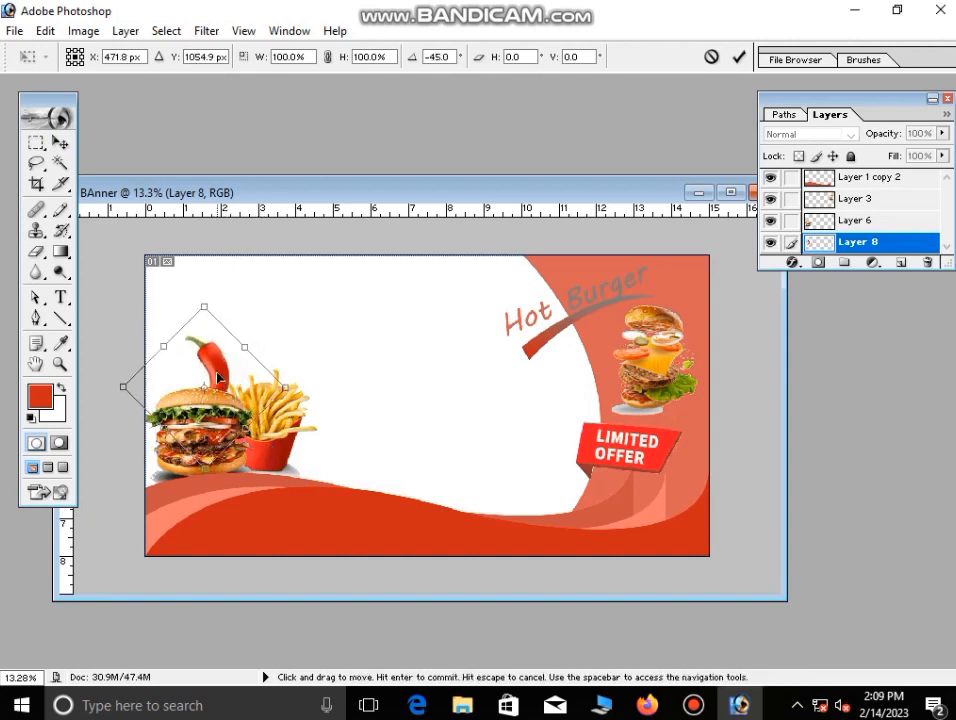
key(Return)
Cut the whole image from green chili 1.jpg, close that file without saving, and paste the image into the banner
key(ctrl+o)
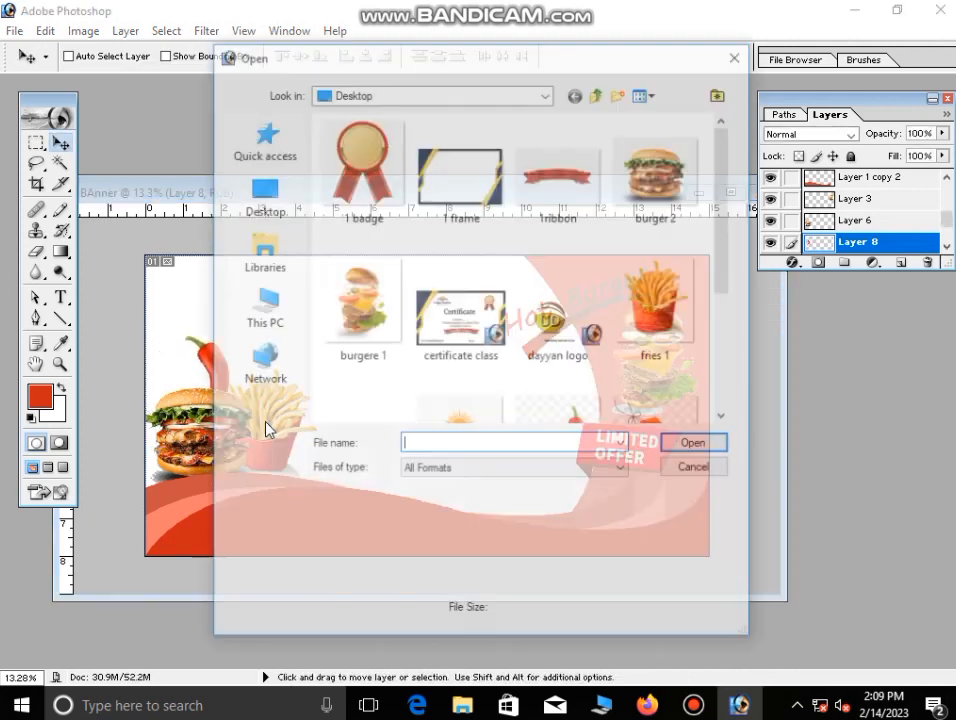
scroll(470, 295, down, 3)
click(360, 230)
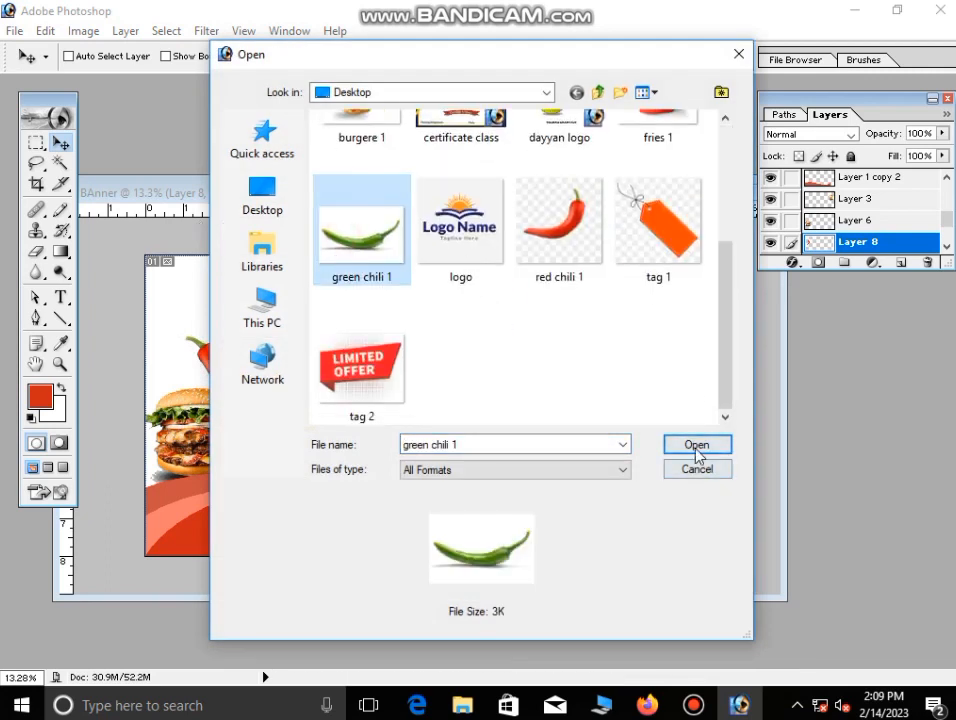
click(697, 446)
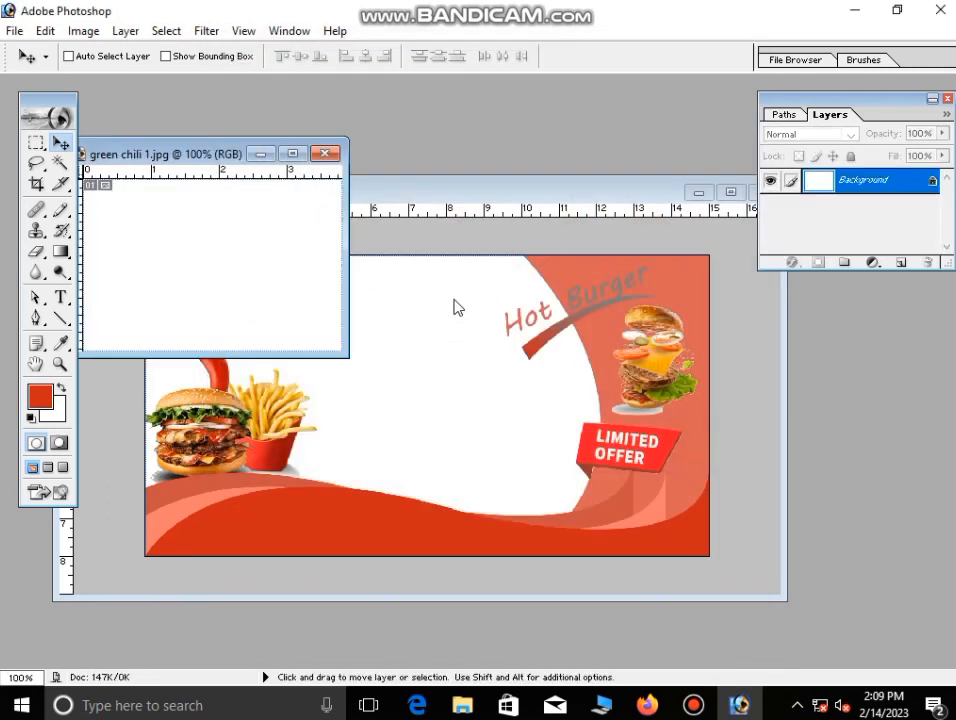
click(326, 158)
key(n)
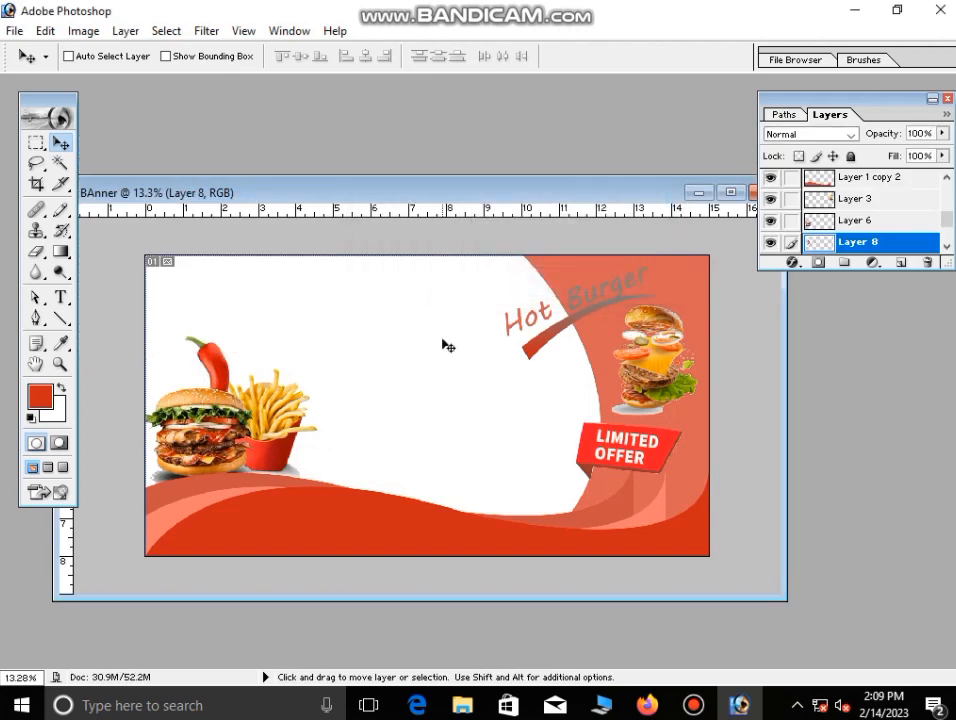
Scale the pasted green chili image proportionally to 418.4% in the middle of the banner
key(ctrl+t)
drag(445, 415, 512, 458)
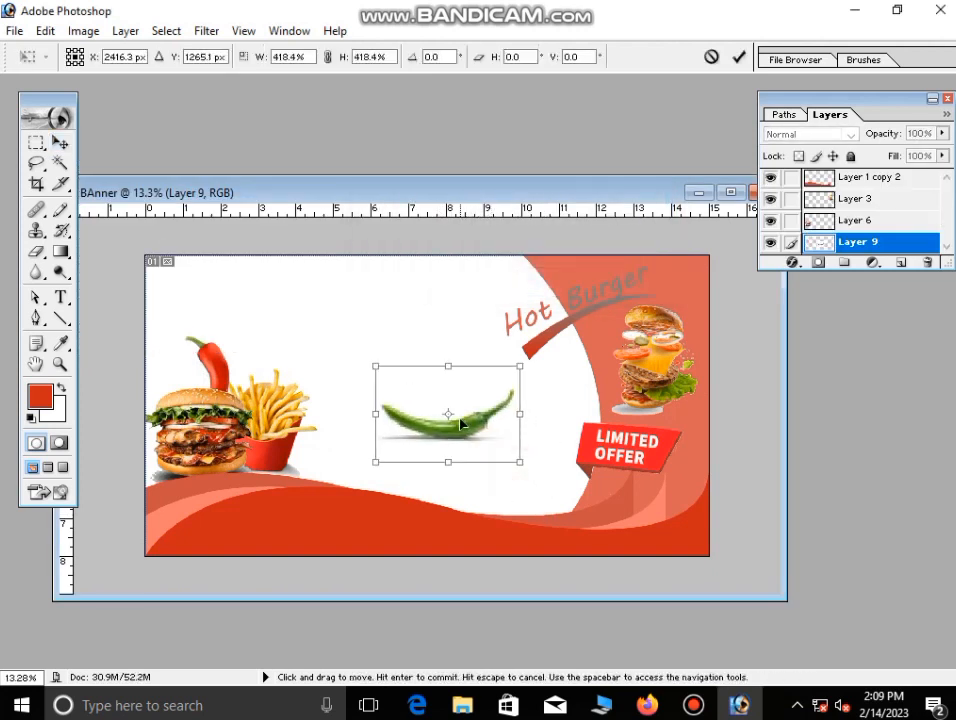
key(Return)
Remove the white background and the shadow remnants around the green chili with the Magic Wand
click(61, 185)
click(61, 163)
click(437, 397)
key(ctrl+d)
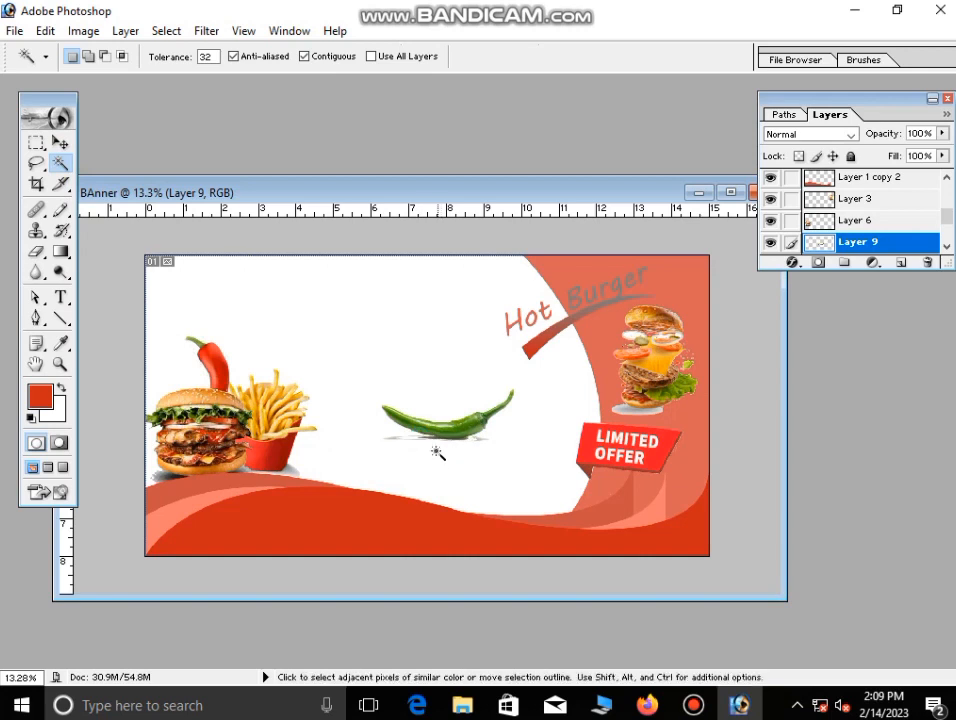
click(427, 443)
key(ctrl+d)
click(395, 441)
key(ctrl+d)
Rotate the green chili 67° counterclockwise, stretch its height to 151.7%, and move it over the fries beside the red chili
click(68, 145)
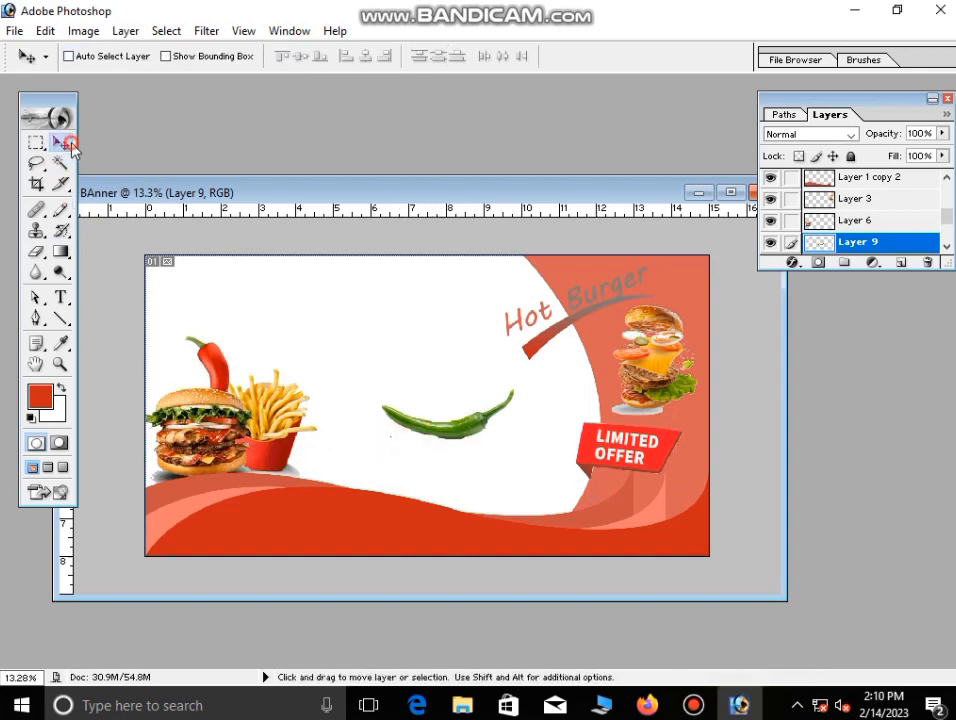
drag(445, 446, 429, 443)
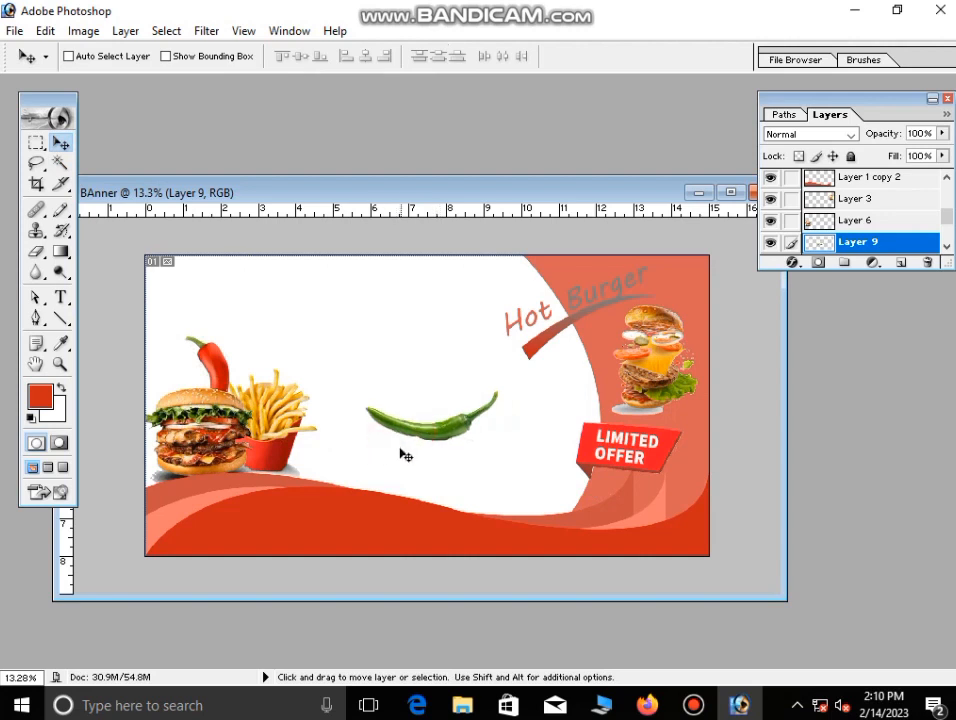
key(ctrl+t)
drag(548, 408, 462, 322)
drag(437, 402, 433, 398)
drag(324, 372, 340, 392)
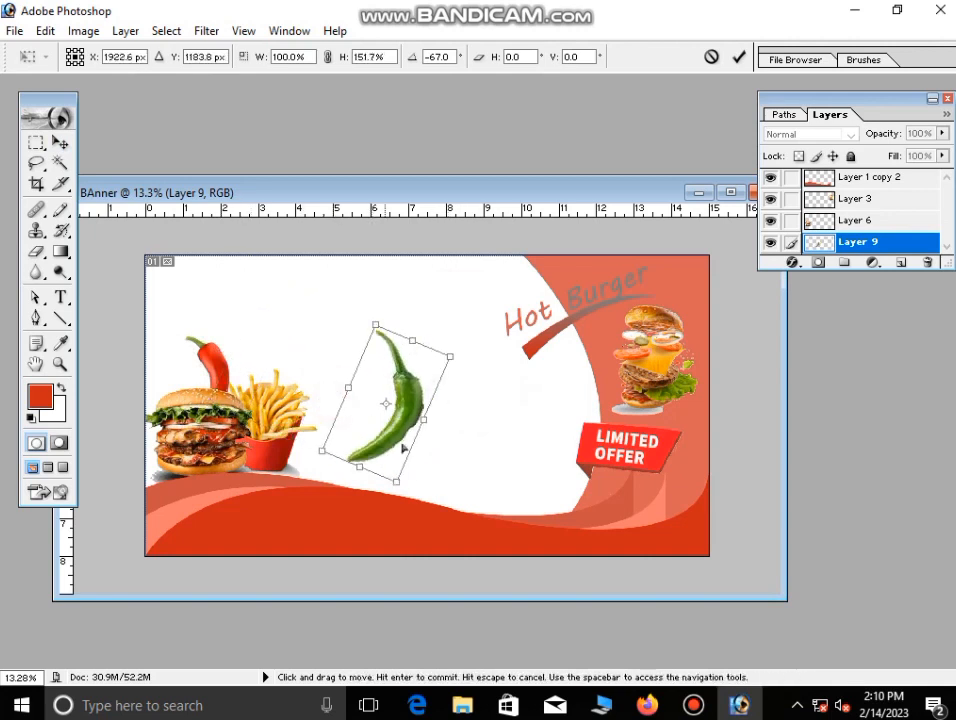
key(Return)
drag(397, 448, 253, 380)
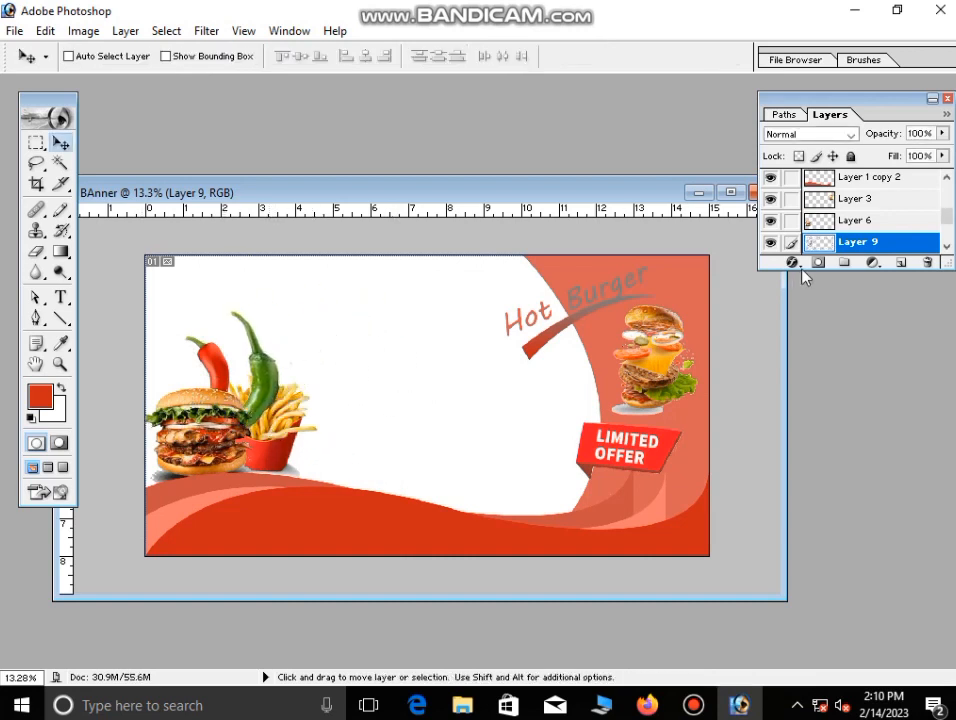
Move the green chili layer below the fries layer, rotate the chili 23.8° clockwise, and place its base behind the fries
key(ctrl+0)
scroll(860, 220, down, 2)
drag(898, 203, 828, 256)
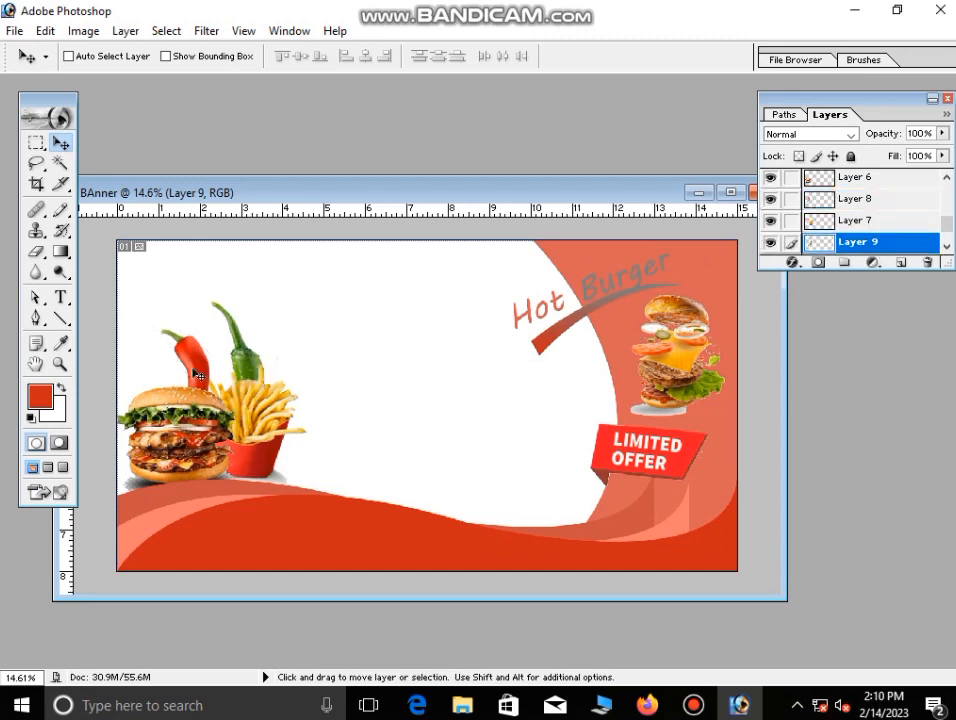
key(ctrl+t)
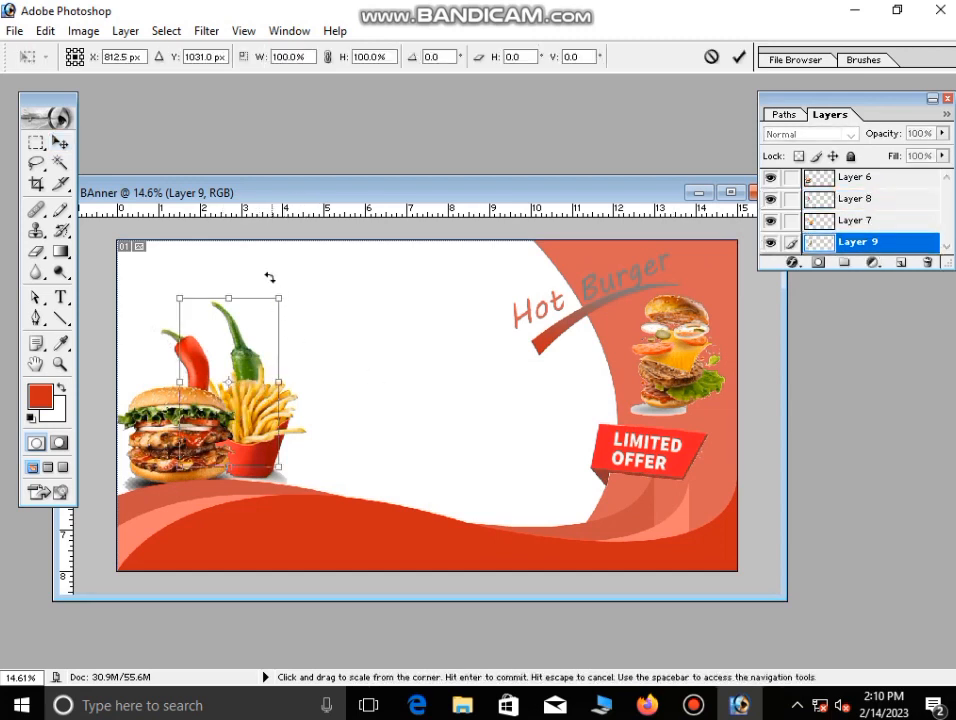
drag(269, 276, 311, 305)
drag(250, 372, 238, 327)
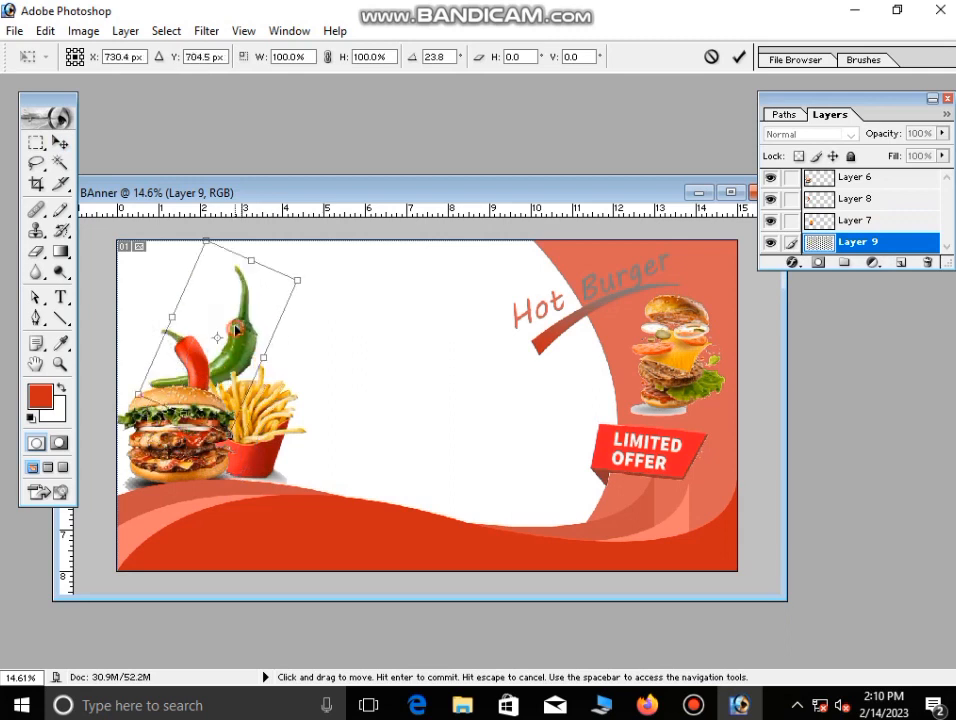
key(Return)
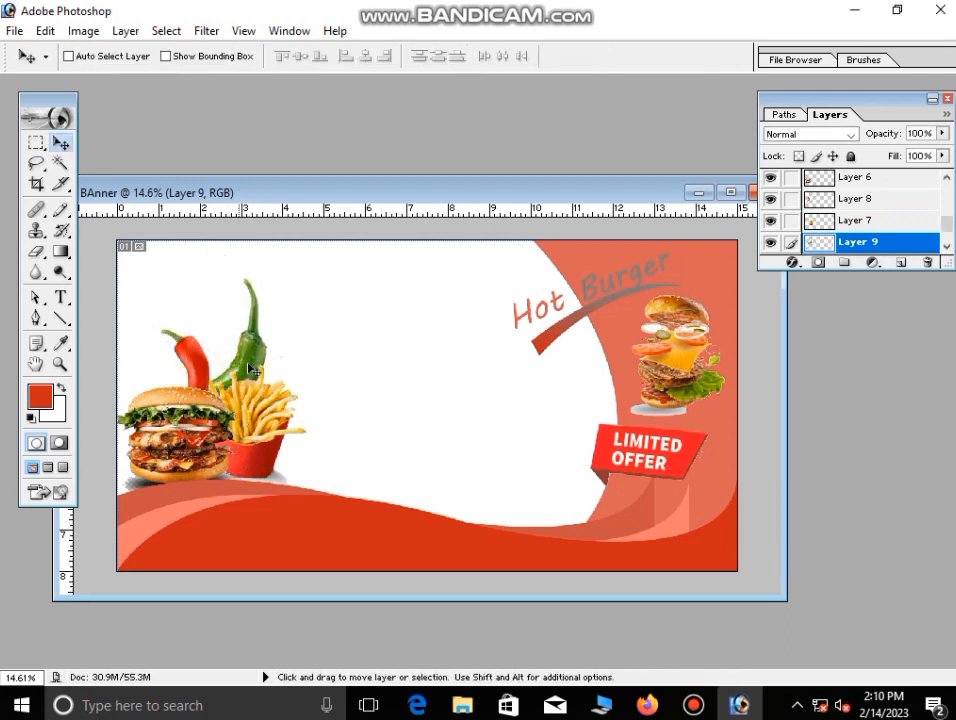
Rotate the green chili 18.8° counterclockwise, scale it to 79.4%, and place it between the red chili and the fries
key(ctrl+t)
drag(316, 324, 293, 289)
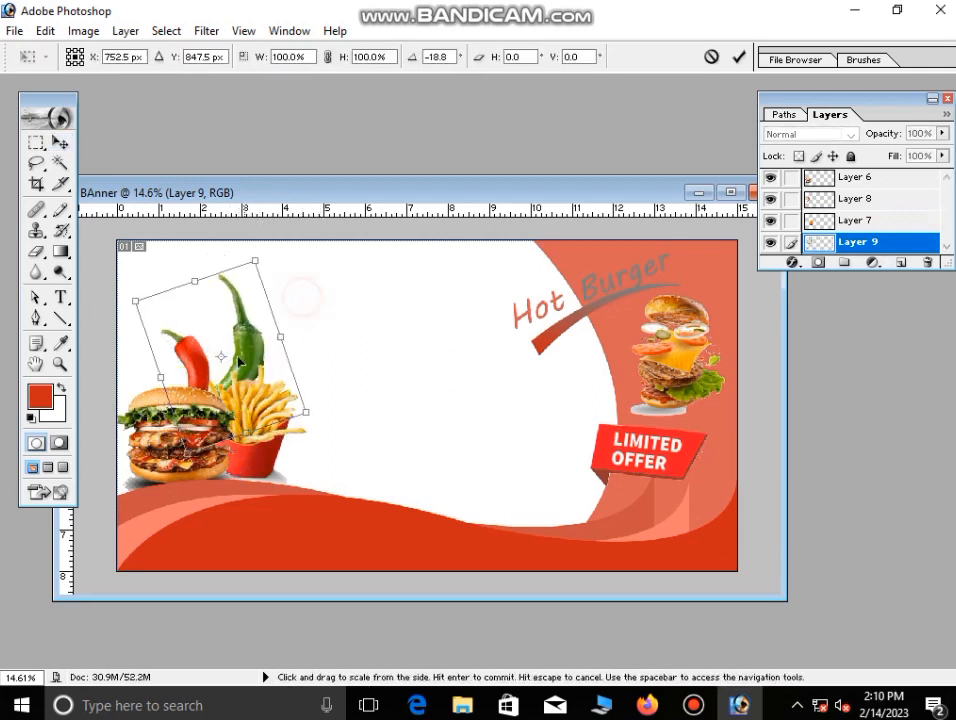
drag(244, 341, 235, 340)
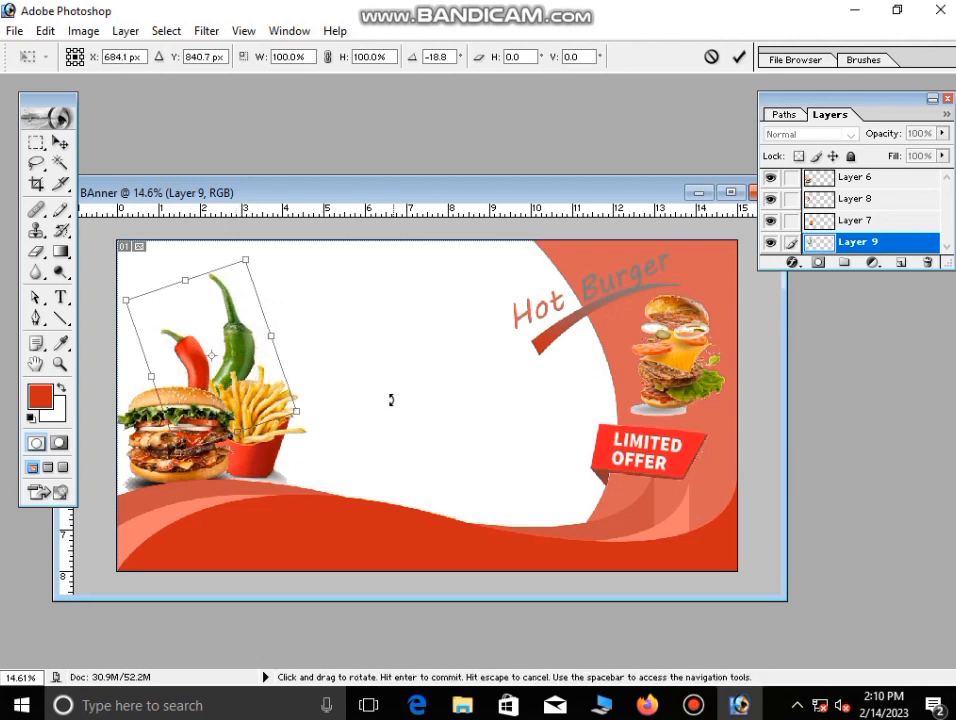
key(Return)
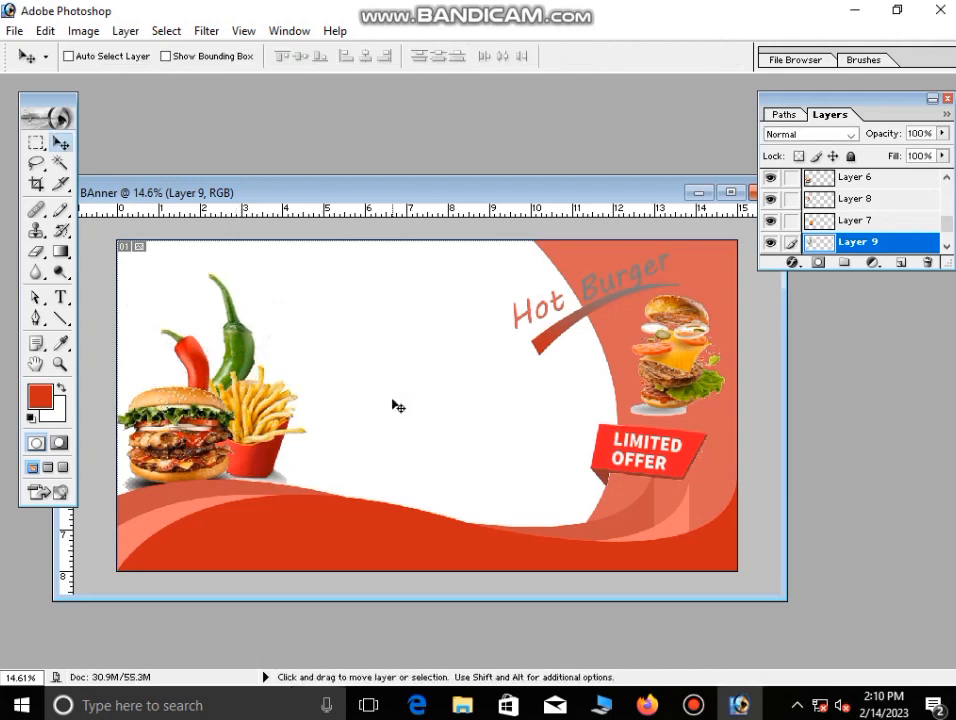
key(ctrl+t)
drag(269, 271, 250, 305)
drag(225, 358, 230, 366)
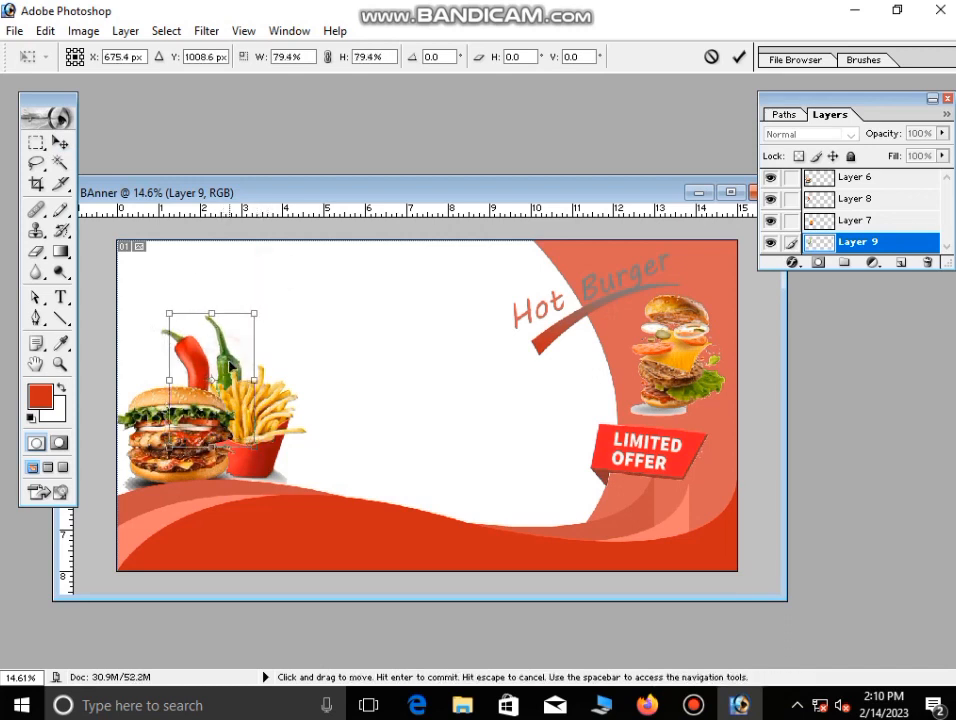
key(Return)
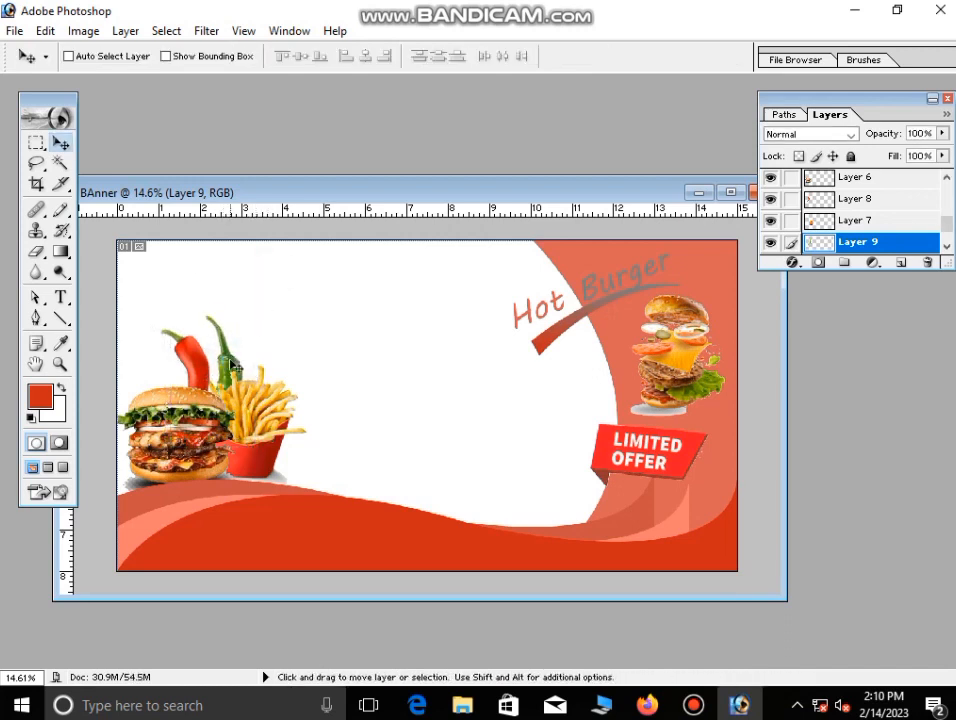
Rotate the green chili 20.5° clockwise and move it left so it sits behind the red chili above the burger
key(ctrl+t)
drag(258, 280, 294, 300)
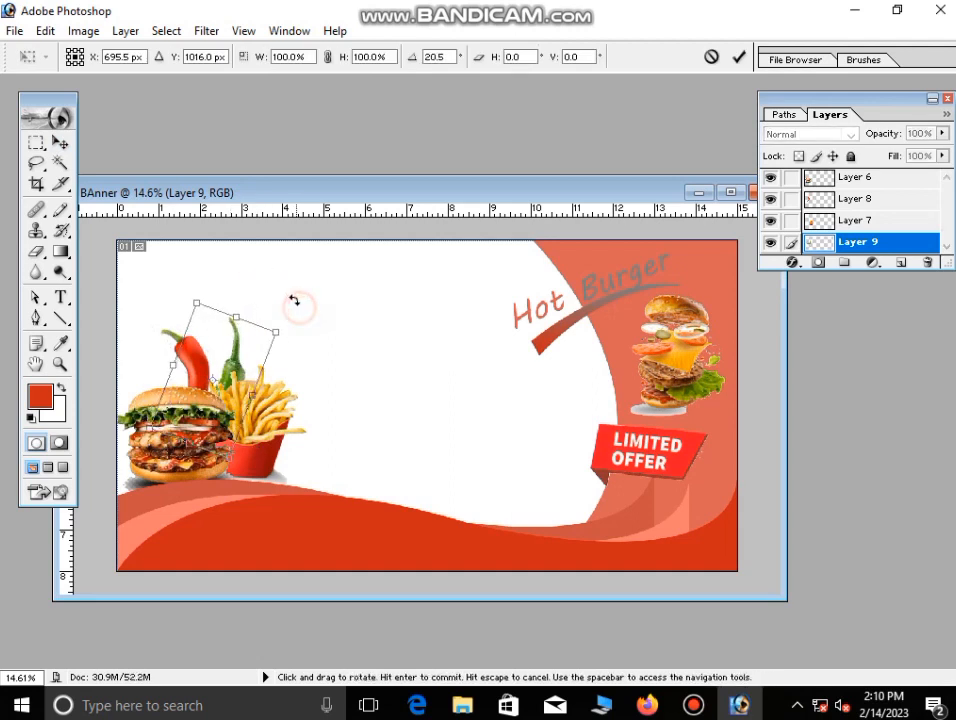
drag(248, 360, 255, 352)
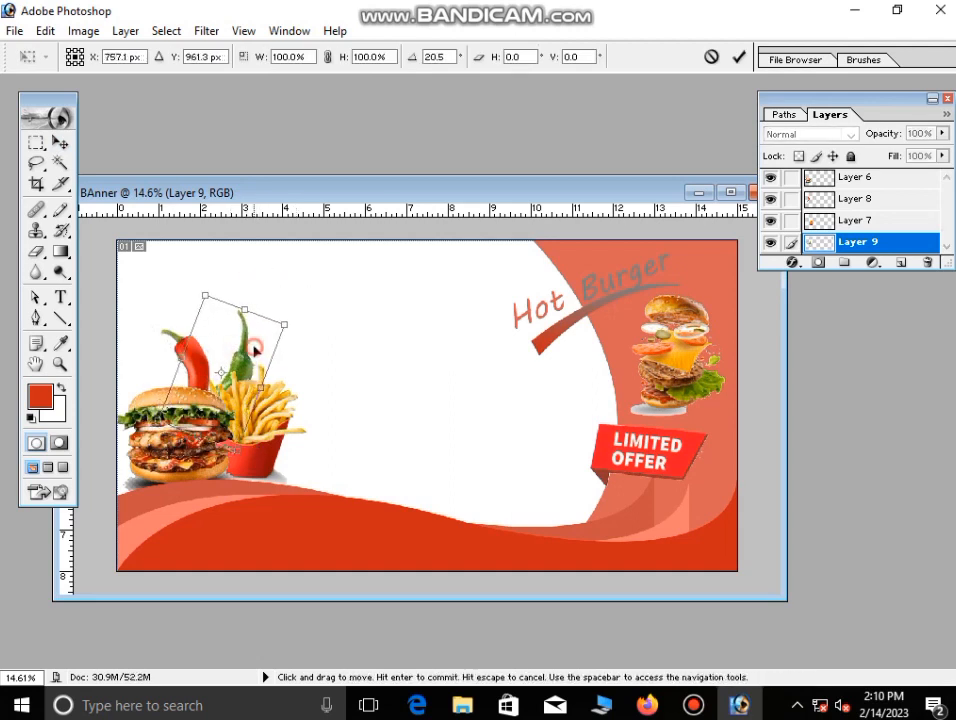
key(Return)
drag(204, 361, 230, 354)
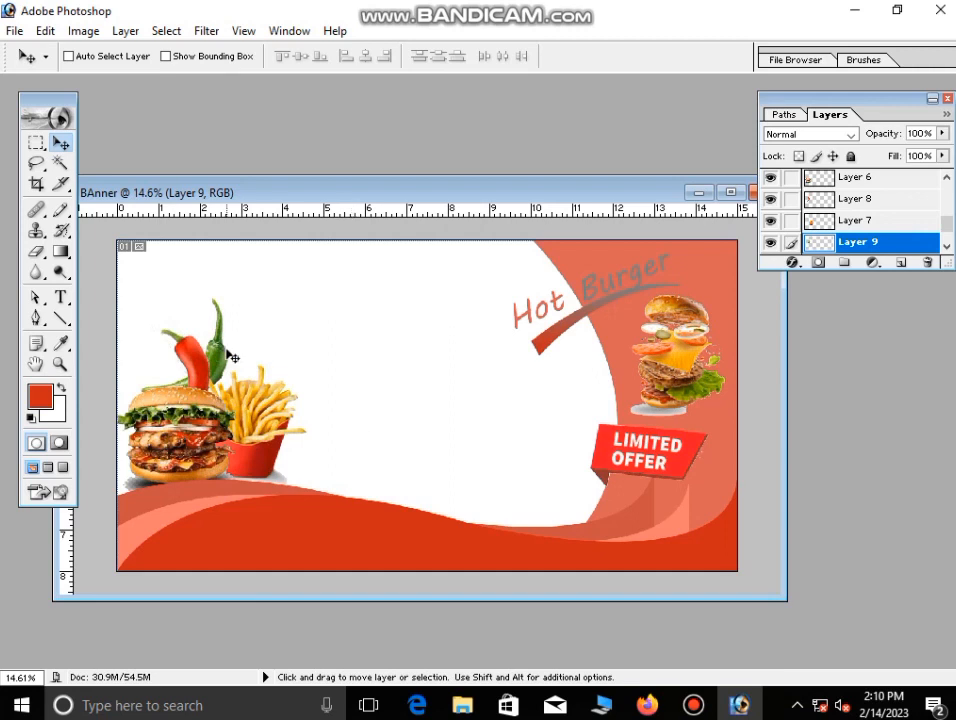
Move the green chili so it stands between the red chili and the fries
drag(207, 371, 243, 367)
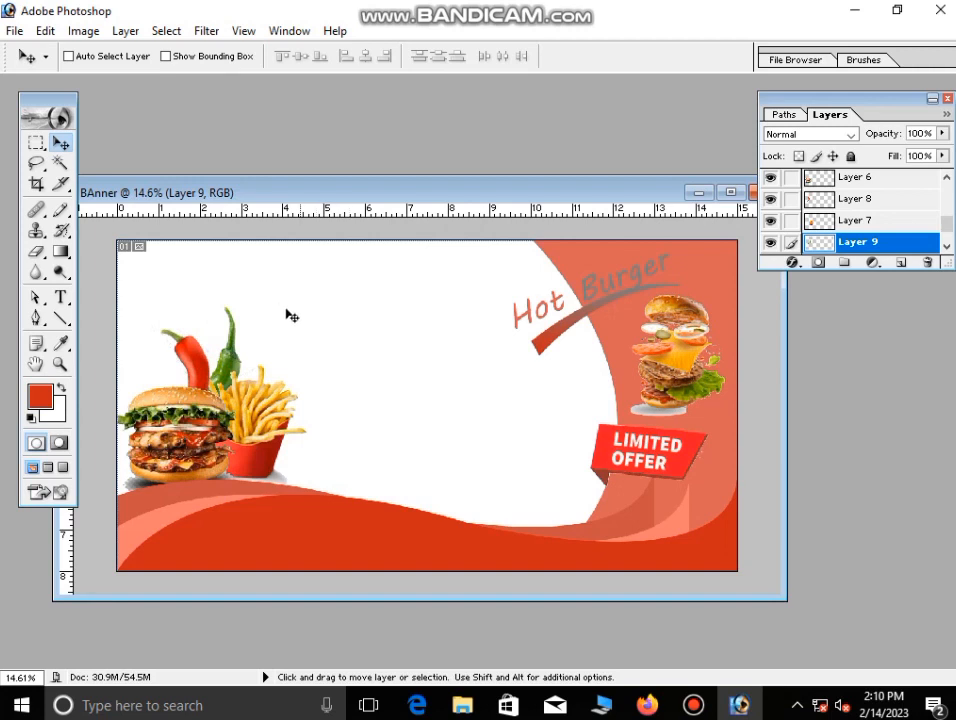
key(t)
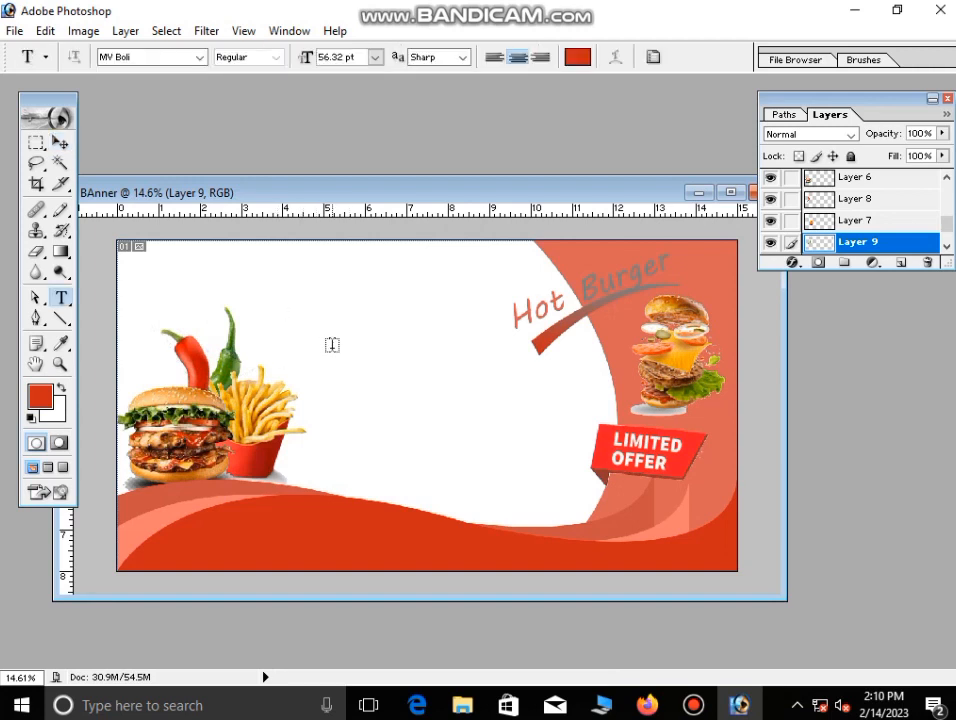
key(b)
key(r)
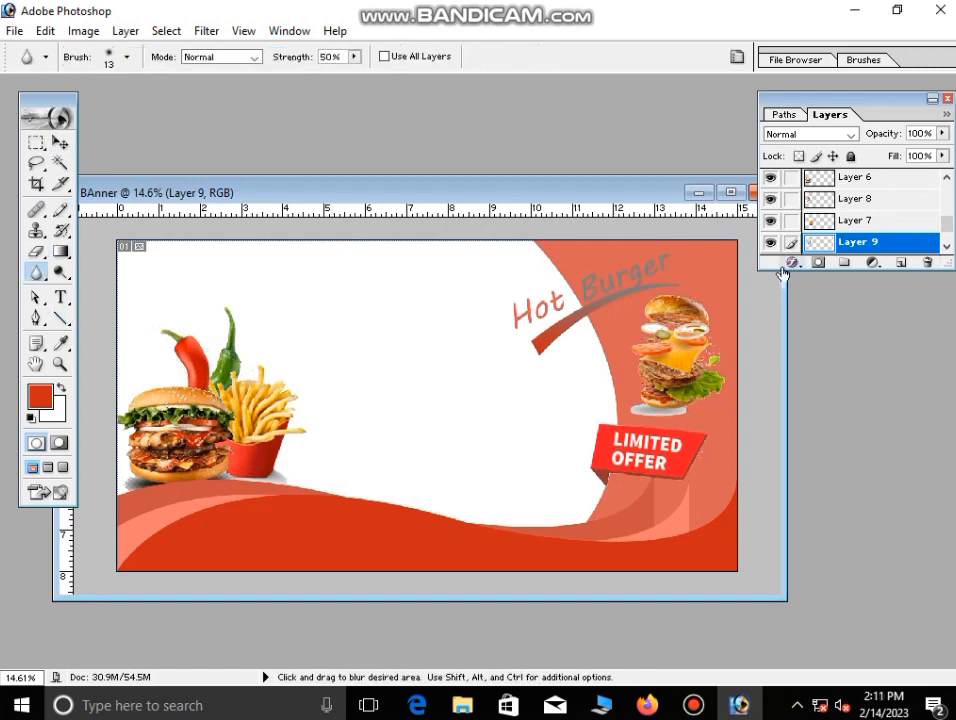
click(60, 145)
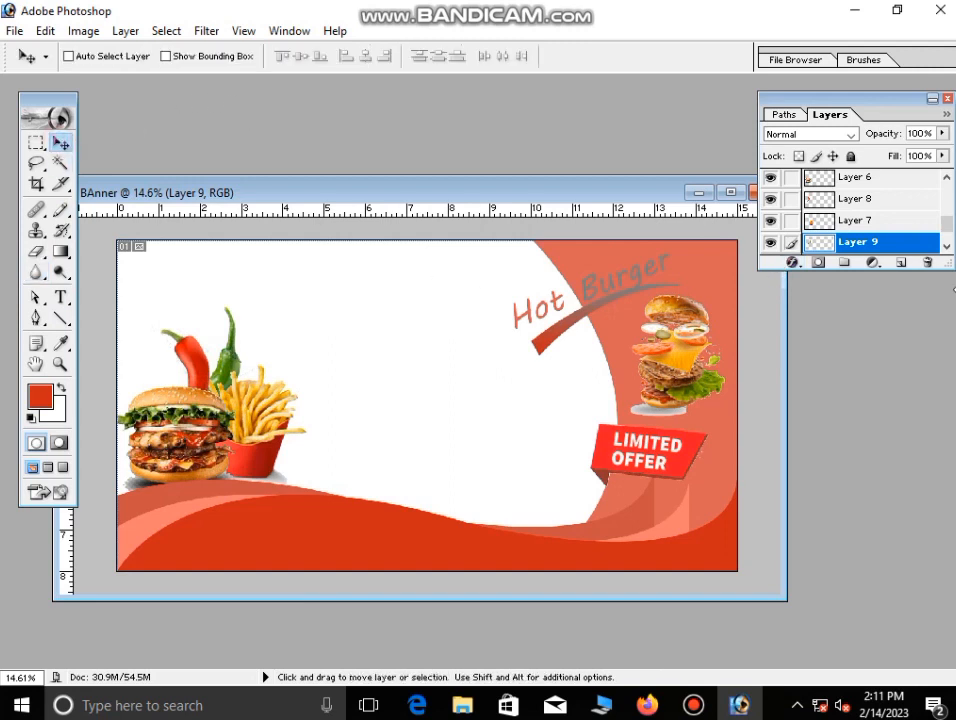
Add a new layer above the swoosh layer and write the text "Burger Shop" on the white area above the fries
scroll(861, 236, down, 2)
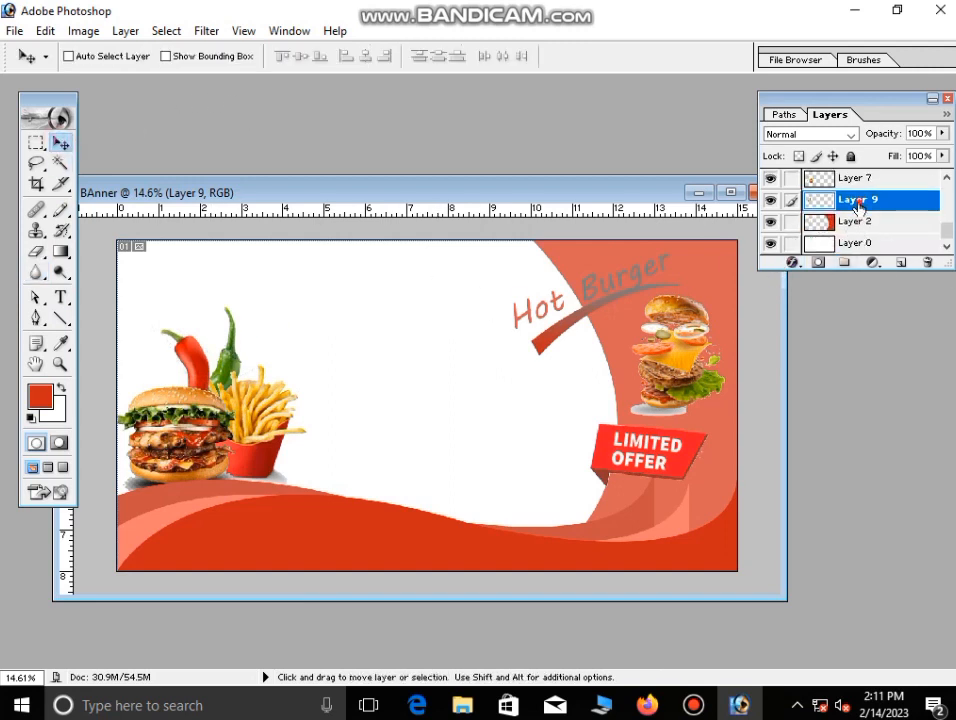
scroll(858, 203, up, 10)
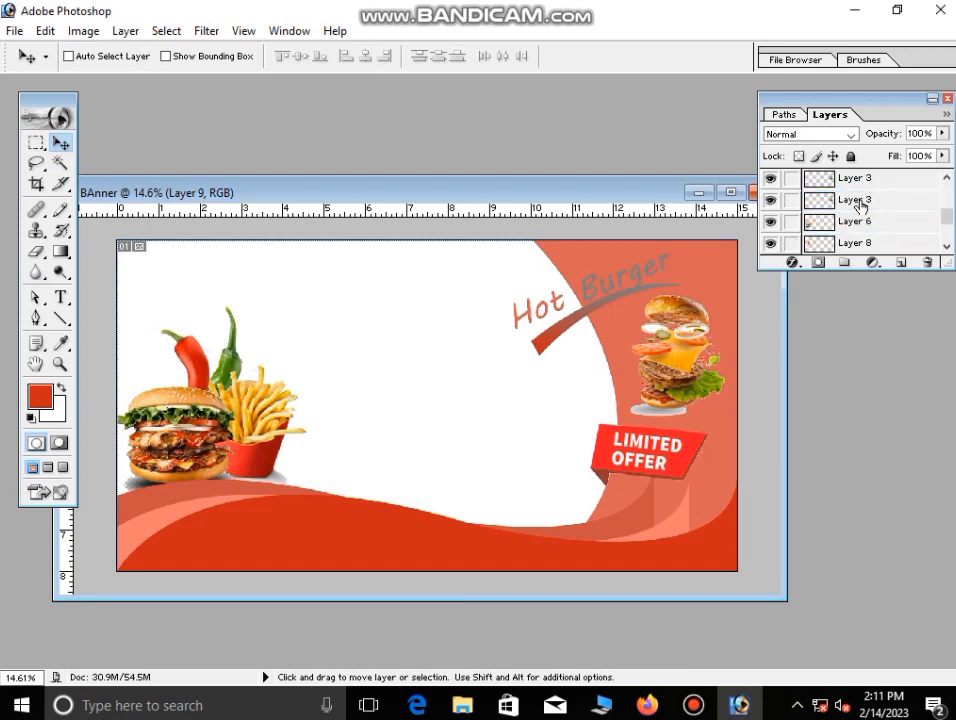
click(857, 193)
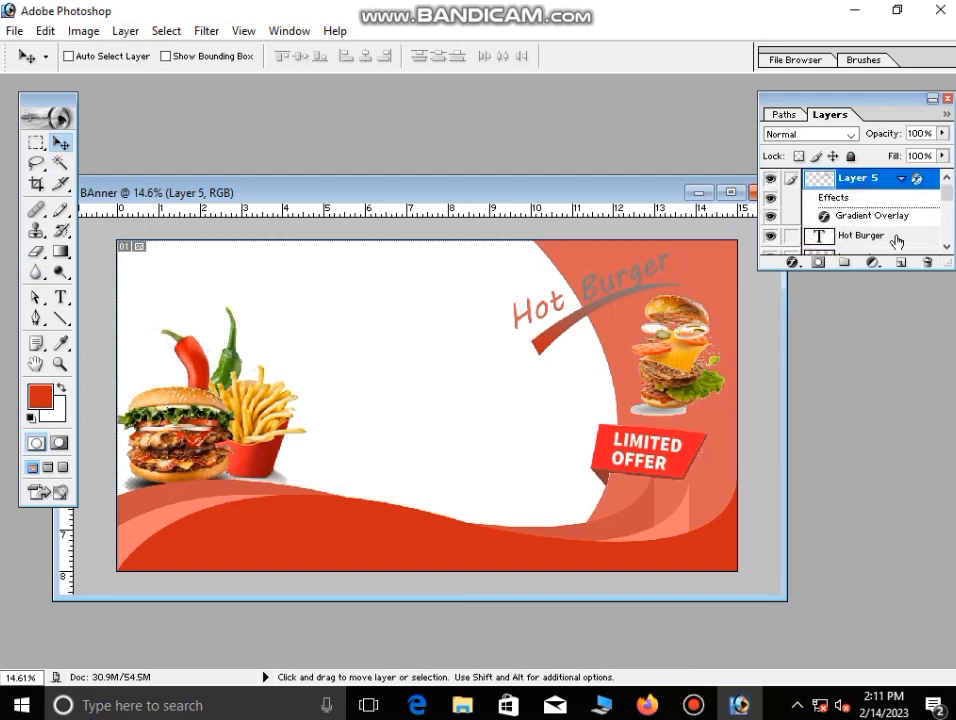
click(901, 262)
key(t)
click(336, 332)
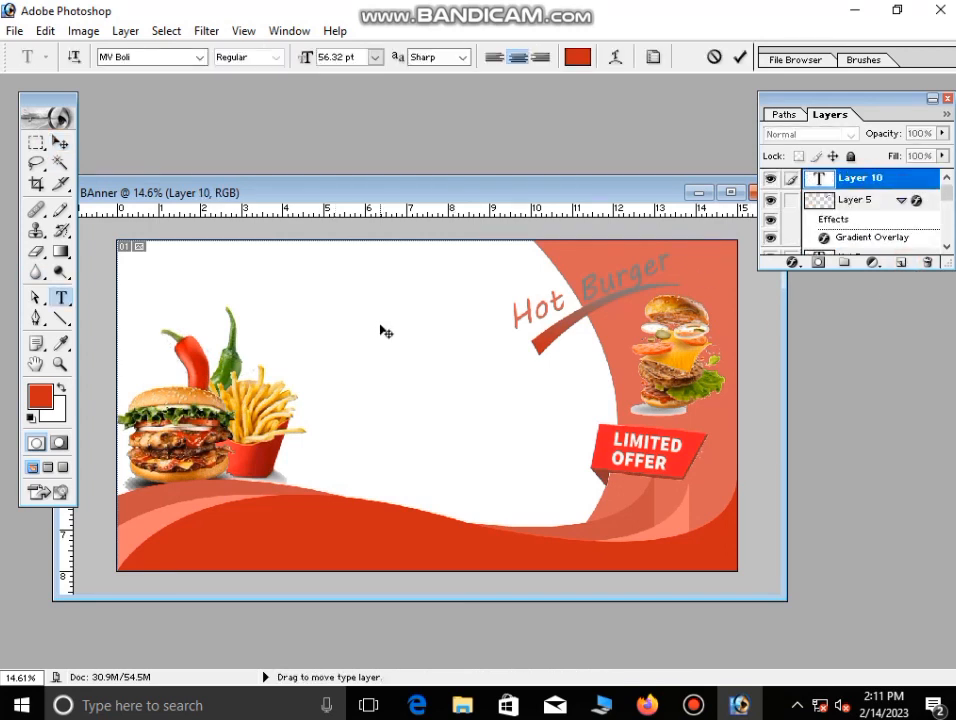
text(Burger Shop)
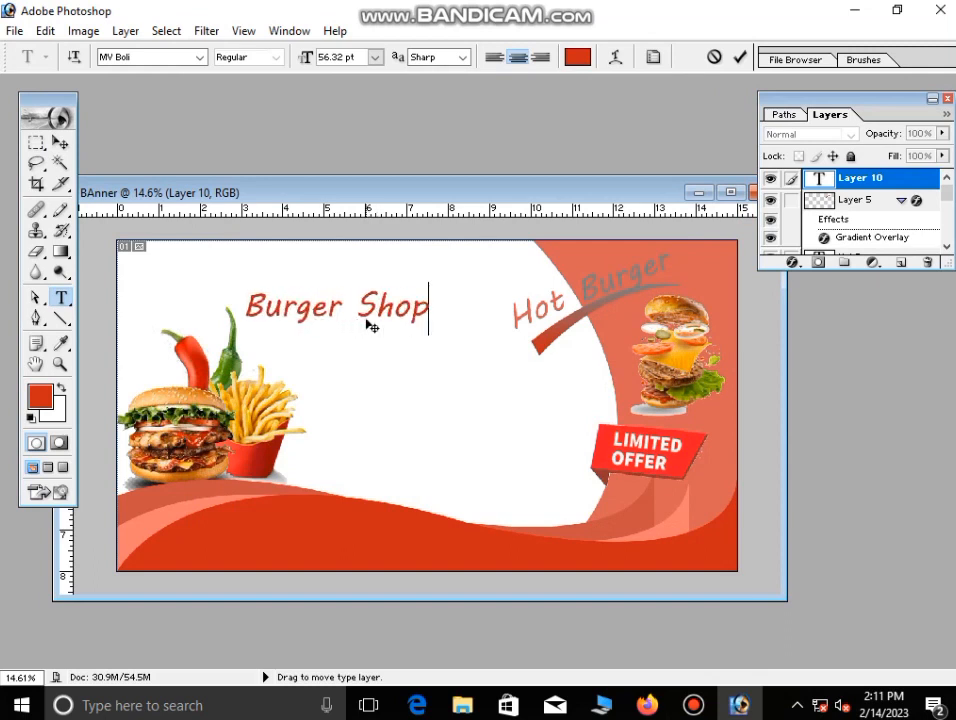
Change the Burger Shop text's font to Palatino Linotype and move the text up toward the banner's upper edge
key(ctrl+a)
click(154, 60)
scroll(155, 63, up, 5)
scroll(160, 58, down, 8)
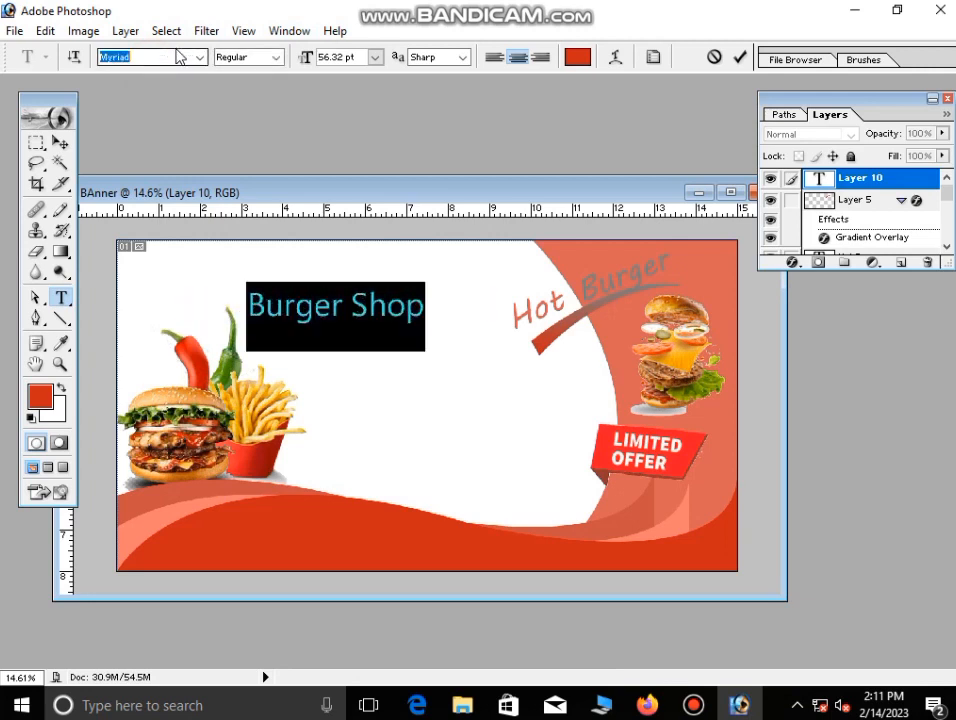
scroll(178, 57, down, 5)
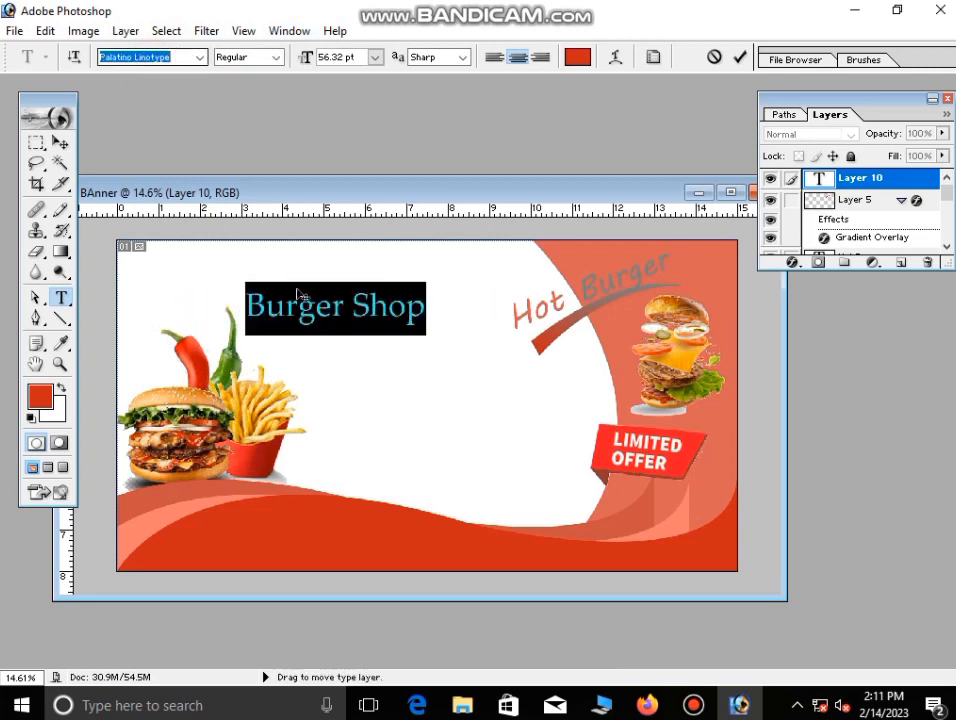
drag(331, 363, 354, 338)
click(63, 145)
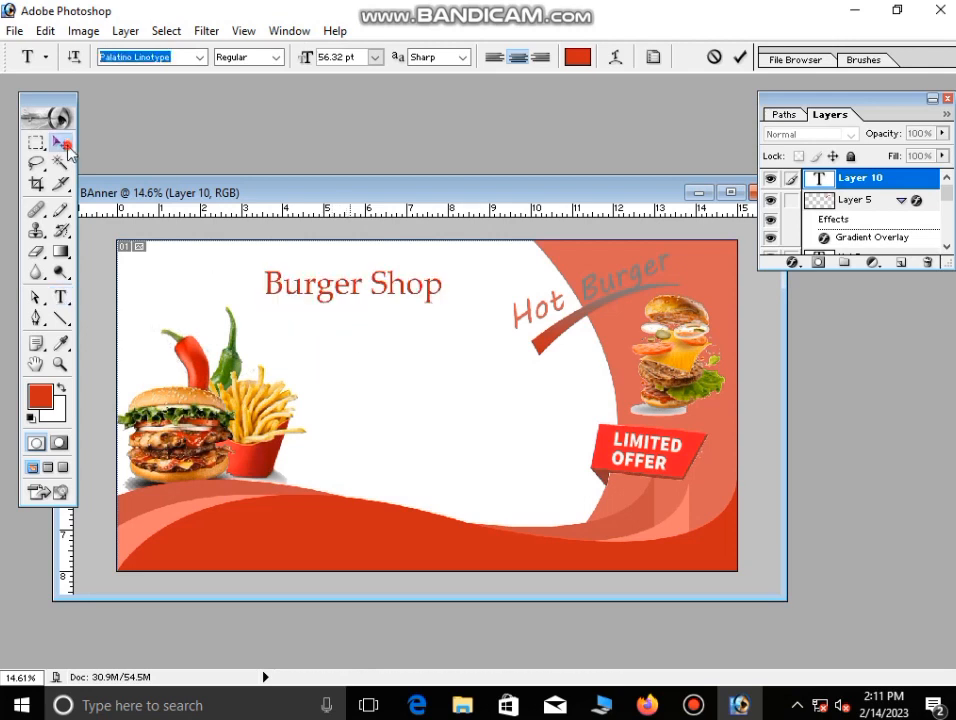
Scale the Burger Shop text to 126.7% width and 250.7% height, placing it between the chilies and the Hot Burger heading
key(ctrl+t)
drag(446, 301, 479, 324)
drag(367, 301, 367, 328)
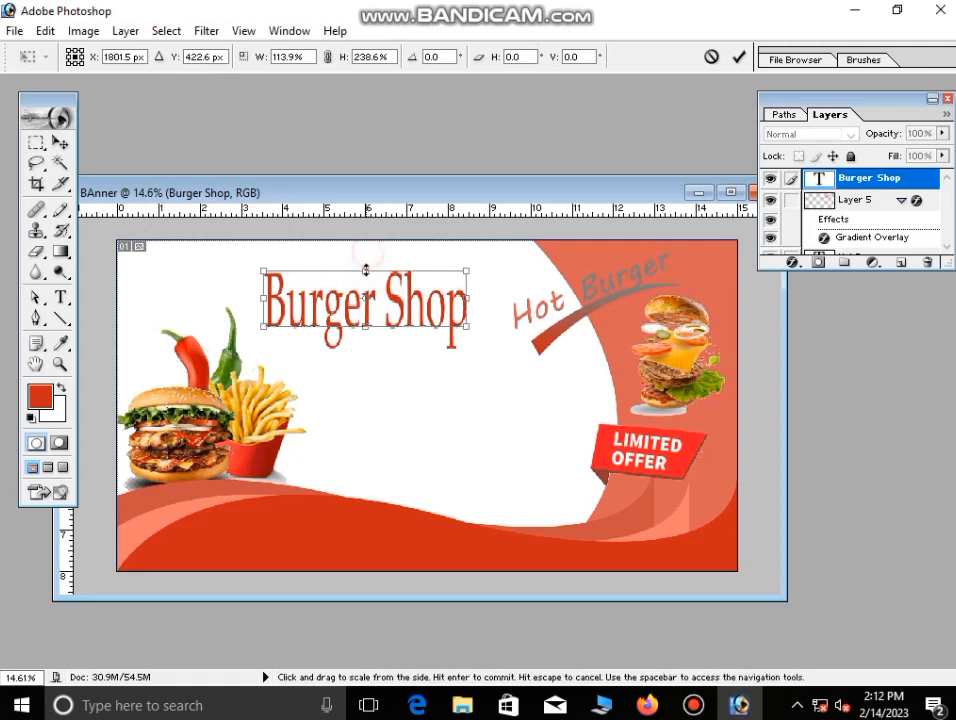
drag(366, 270, 366, 256)
drag(380, 331, 363, 320)
drag(466, 285, 489, 285)
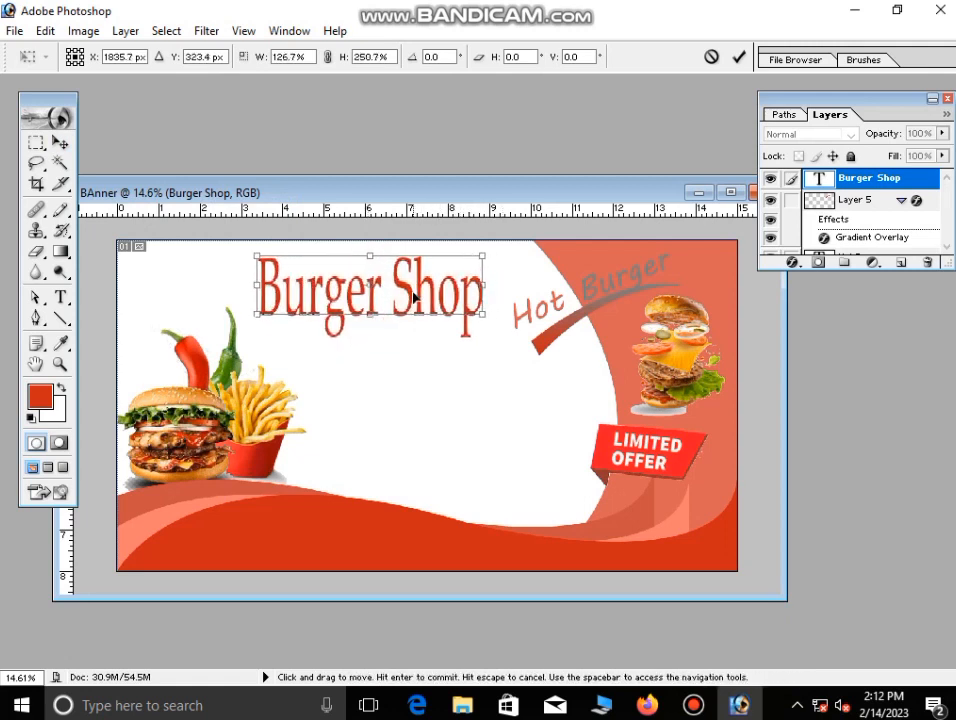
key(Return)
Make the whole Burger Shop heading bold
key(t)
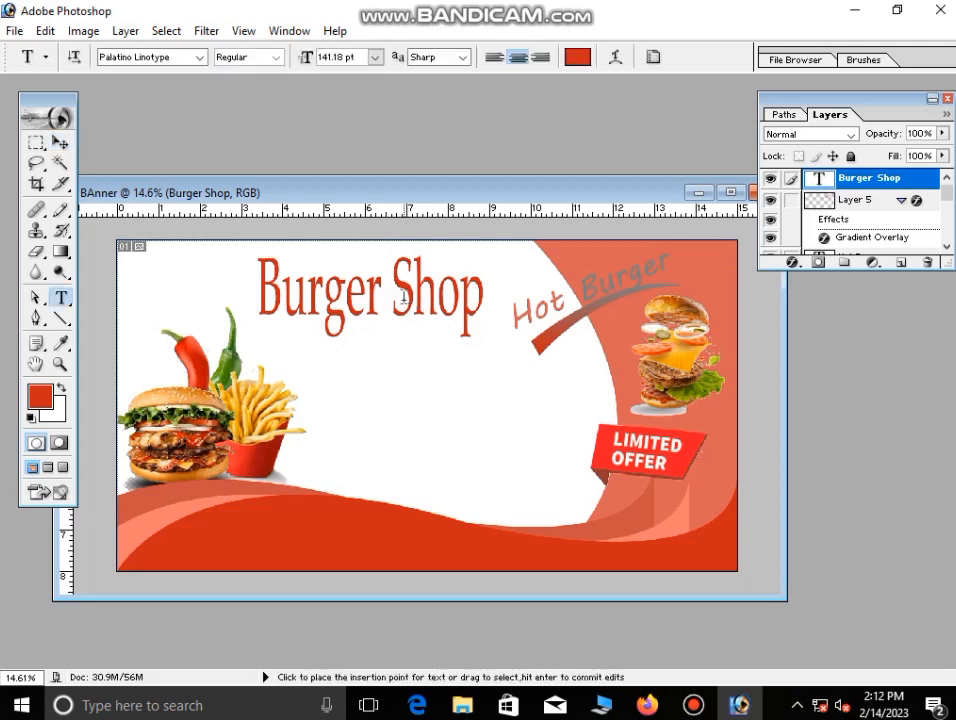
click(302, 232)
key(ctrl+a)
click(280, 62)
click(240, 94)
click(61, 144)
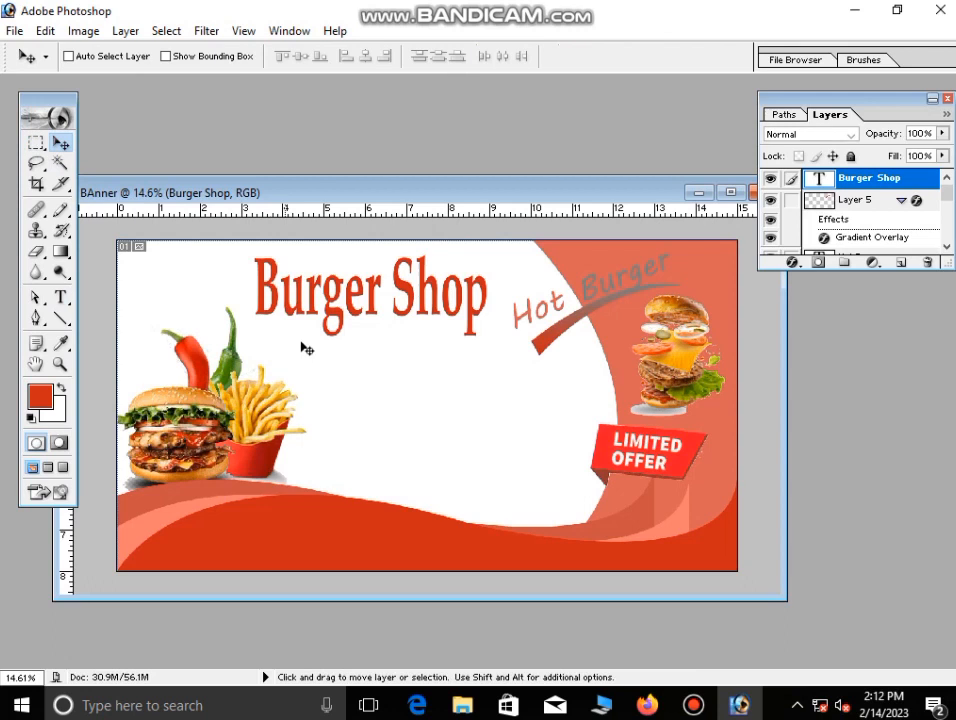
Add a drop shadow to the Burger Shop text with 30 px distance, 19% spread, 21 px size and 61% noise
double_click(910, 185)
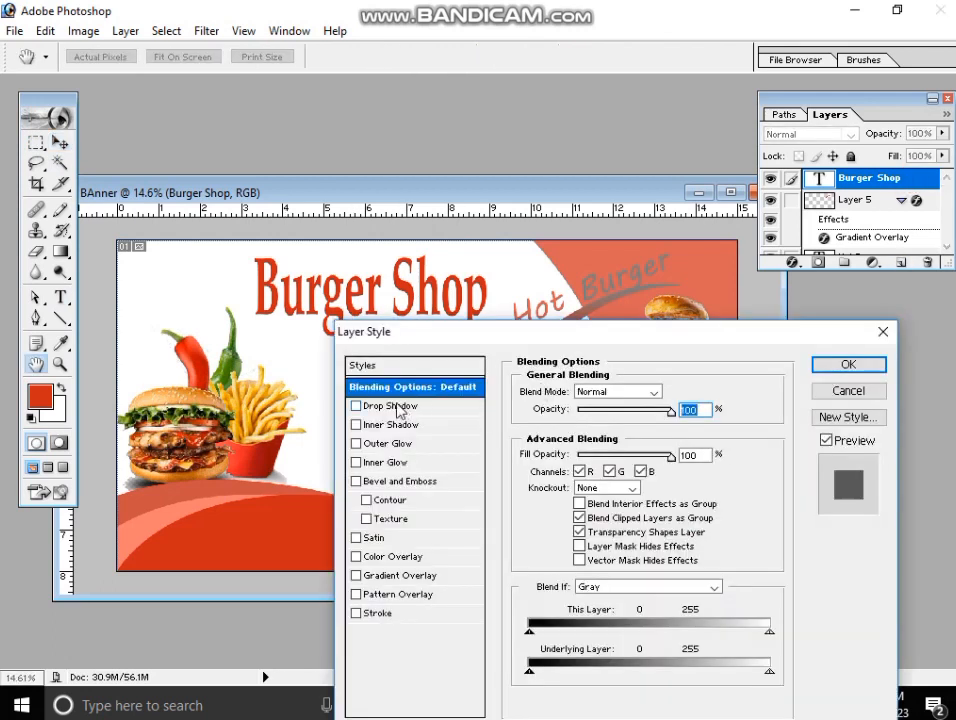
click(393, 404)
drag(580, 466, 590, 505)
drag(576, 583, 634, 586)
drag(530, 336, 570, 384)
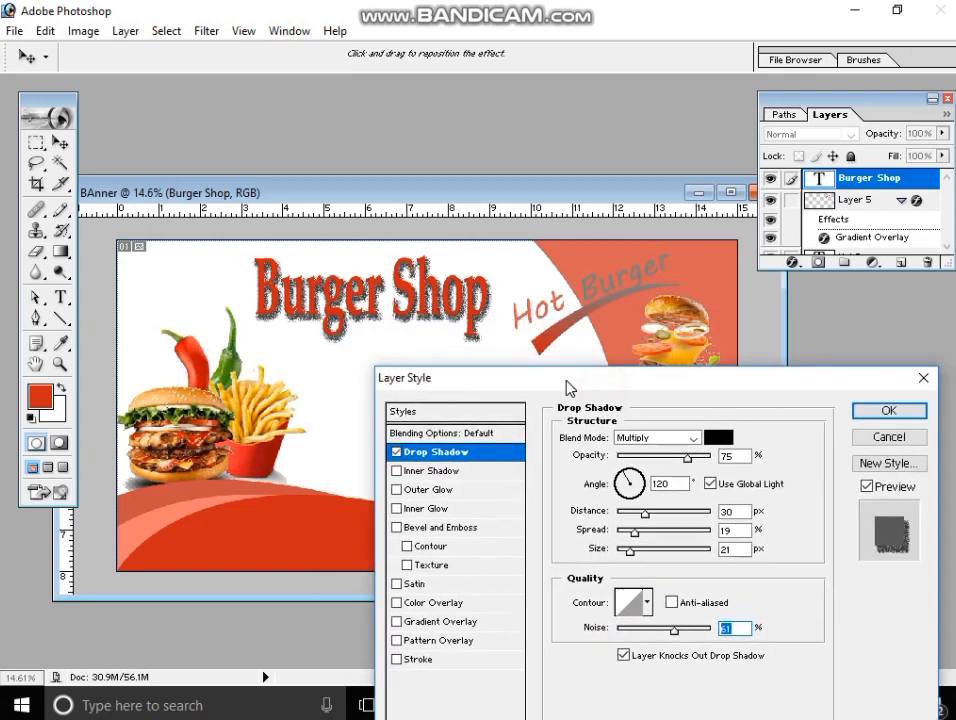
Enable a gradient overlay on the Burger Shop text and set its starting color to the red sampled from the bottom wave
click(432, 621)
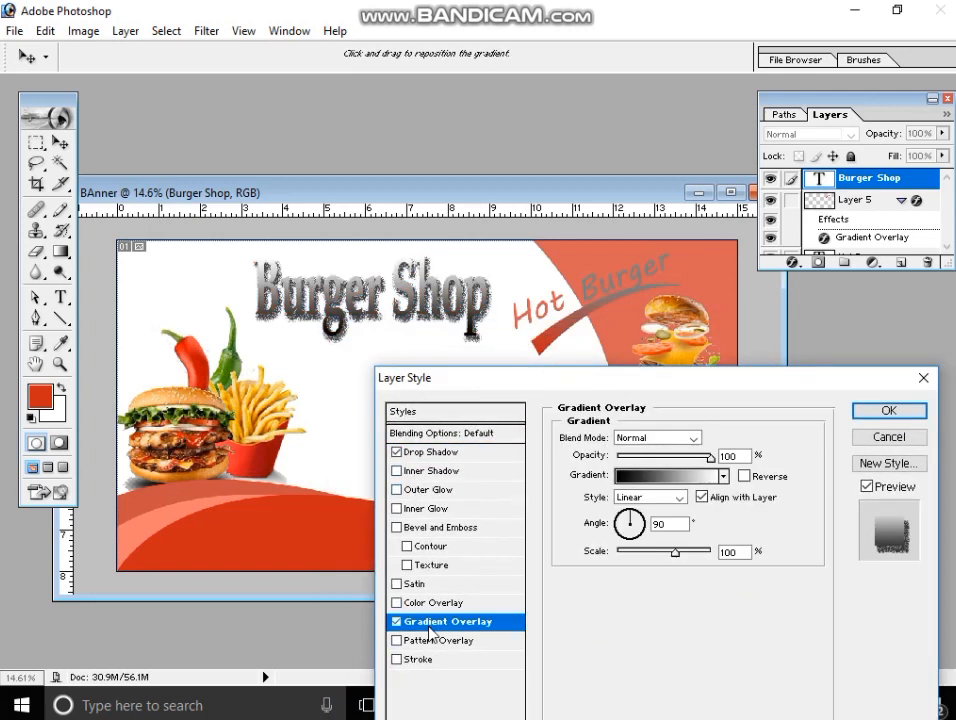
click(687, 472)
drag(235, 211, 704, 320)
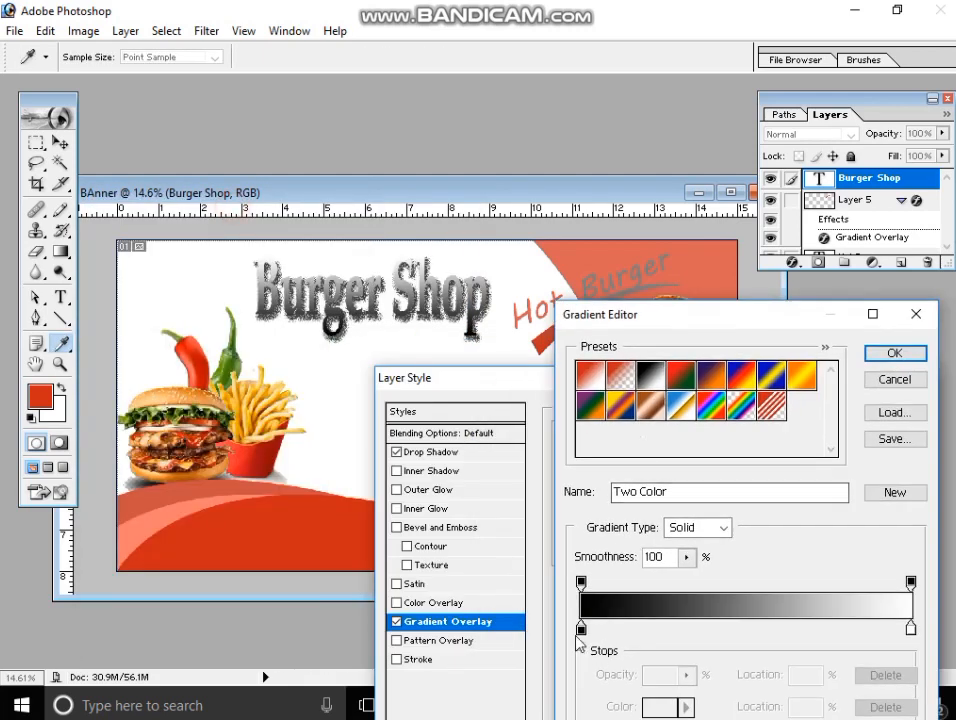
double_click(581, 628)
click(597, 334)
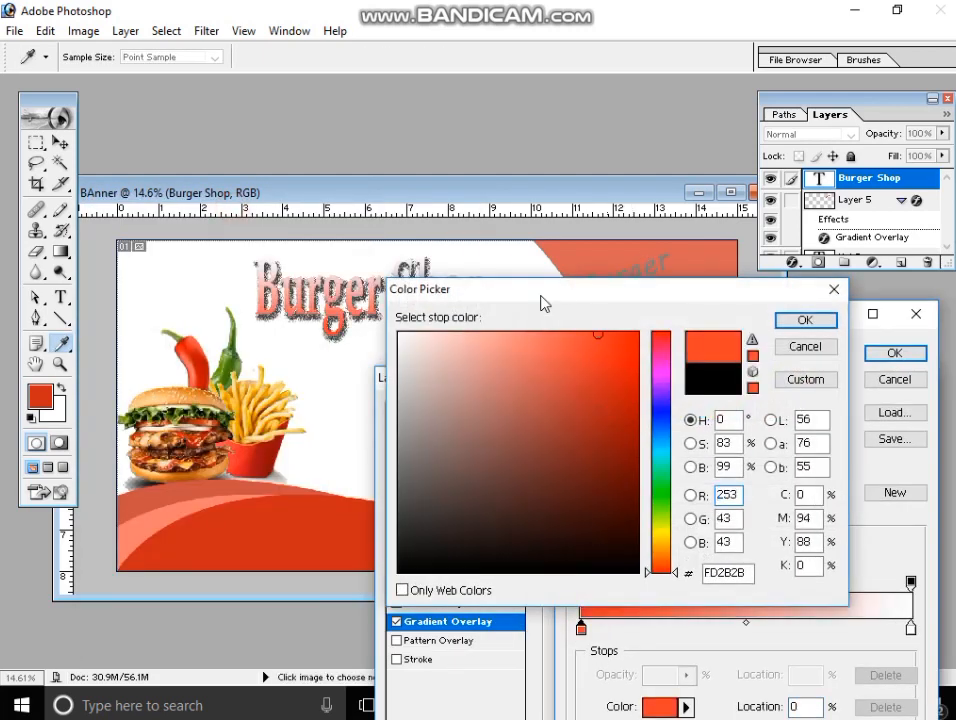
click(252, 528)
click(815, 319)
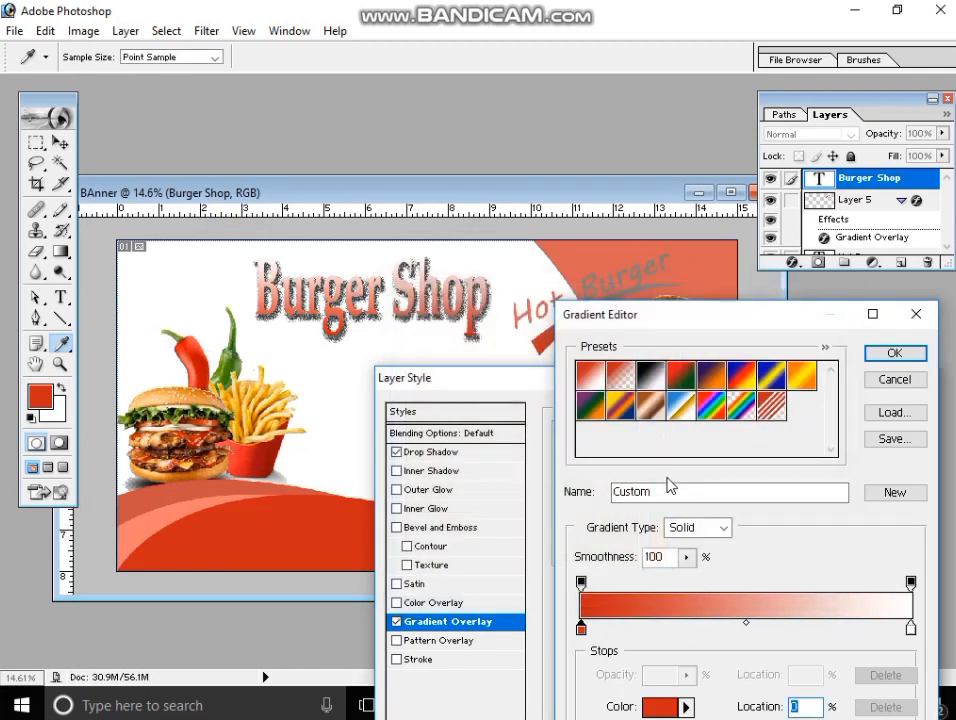
Set the gradient's end color to the green 509003 sampled from the green chili and accept the gradient
click(910, 629)
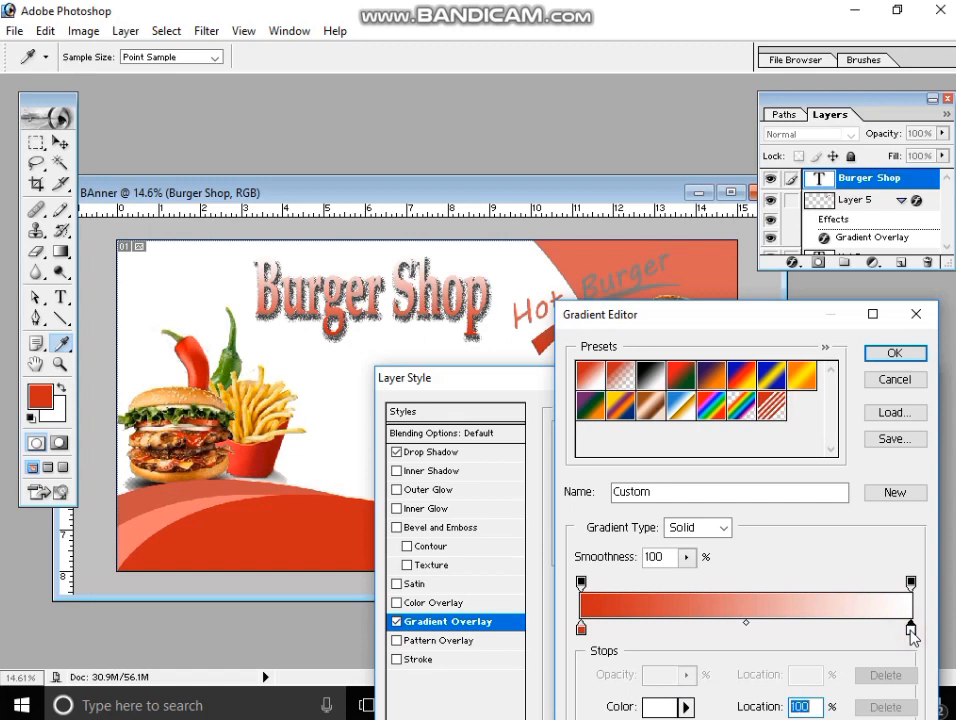
double_click(910, 629)
click(226, 350)
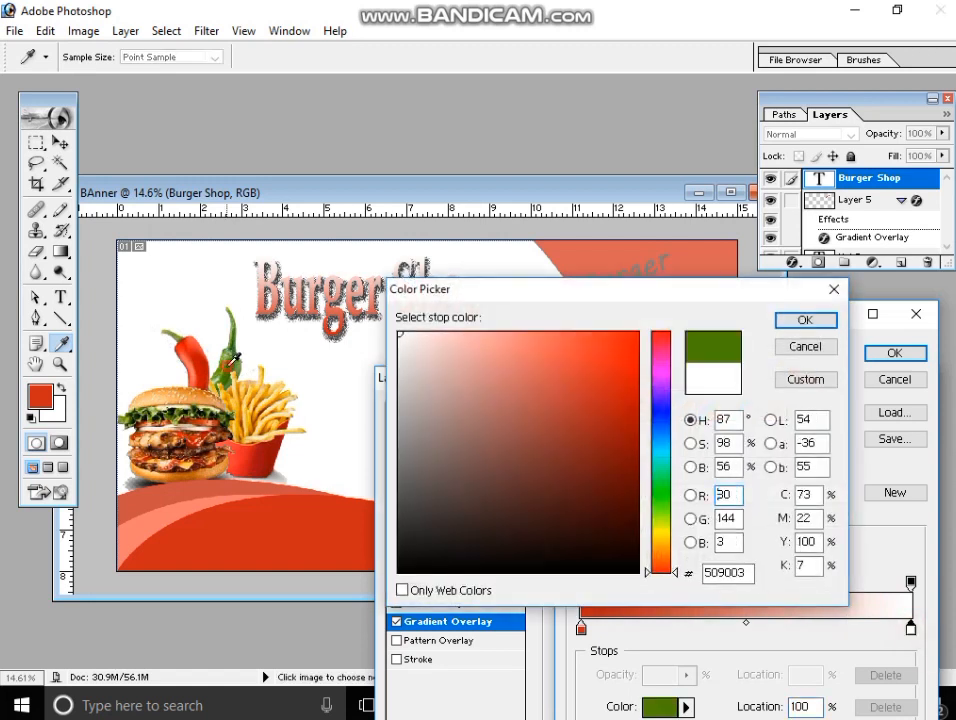
click(805, 320)
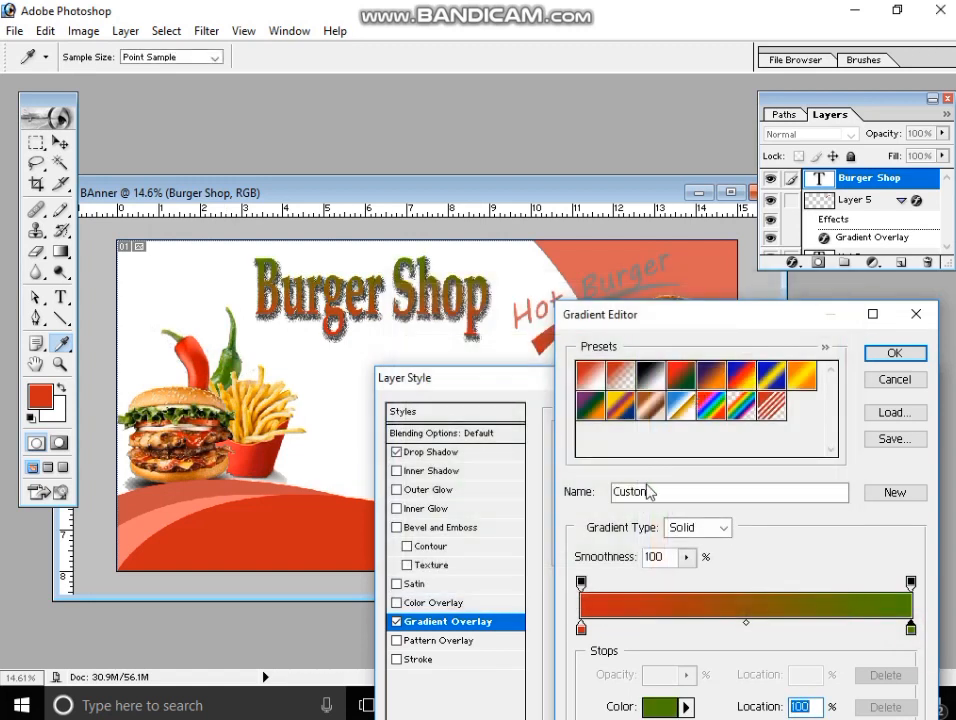
click(895, 353)
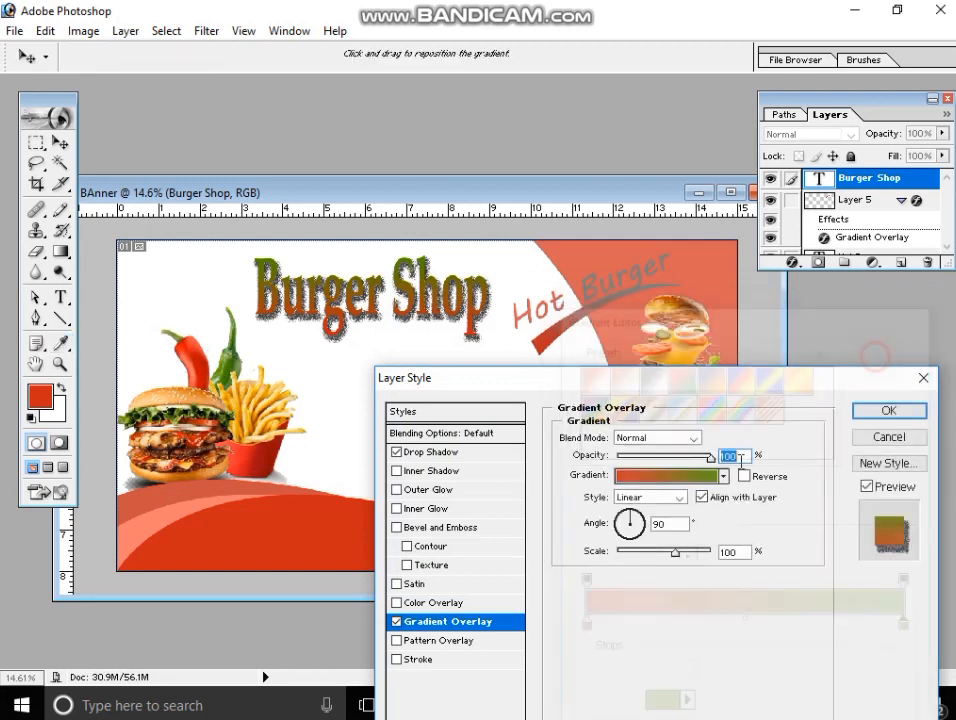
Set the gradient overlay's angle to 18° and reduce its scale
click(636, 521)
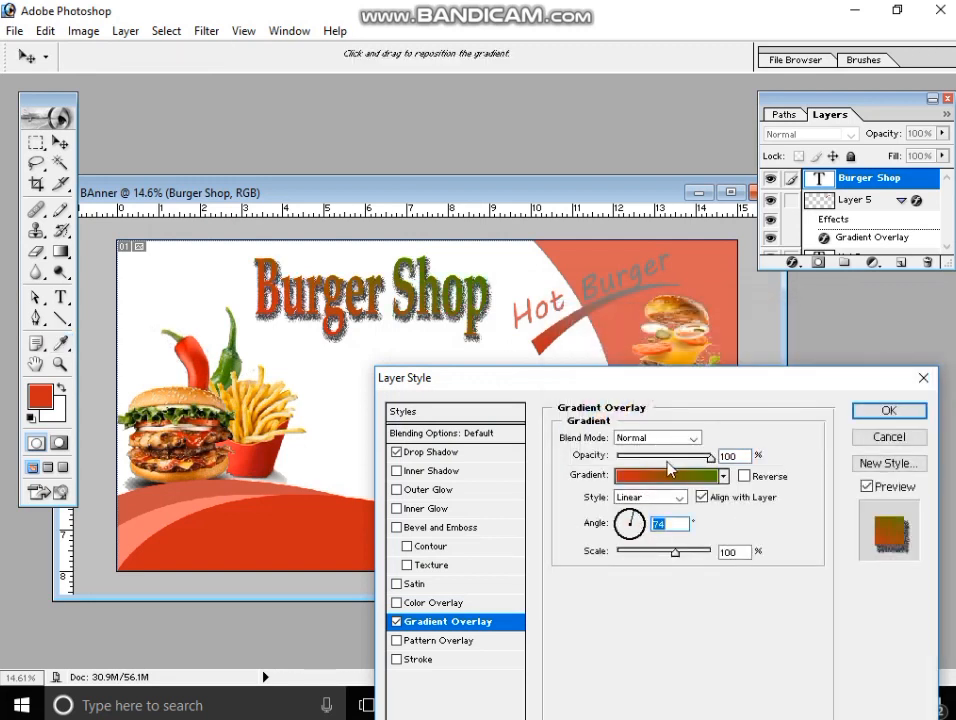
click(638, 521)
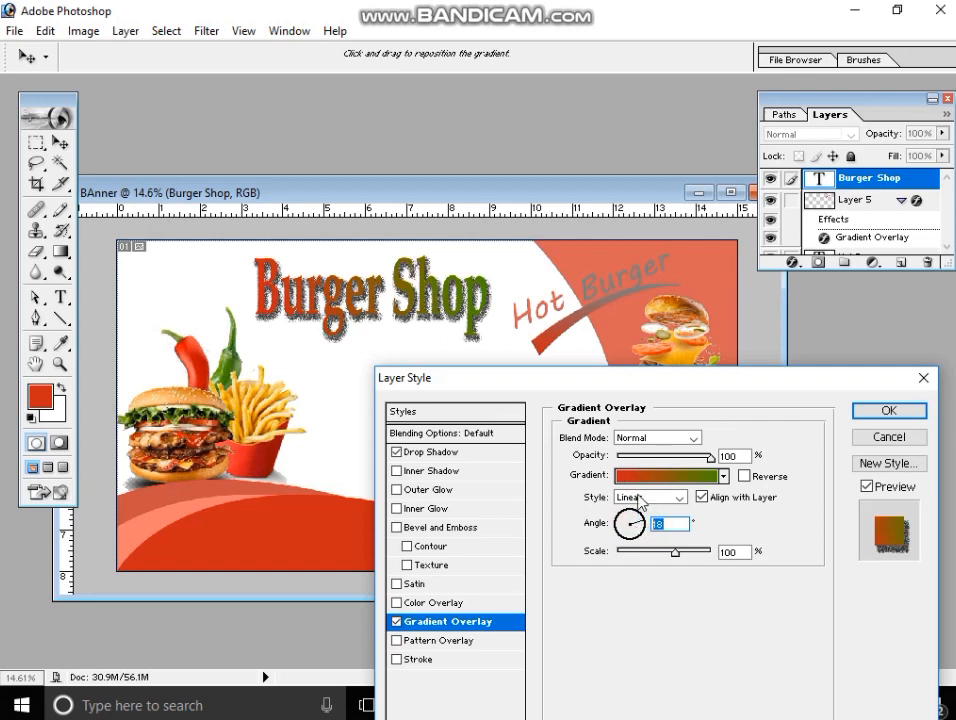
drag(677, 562, 640, 562)
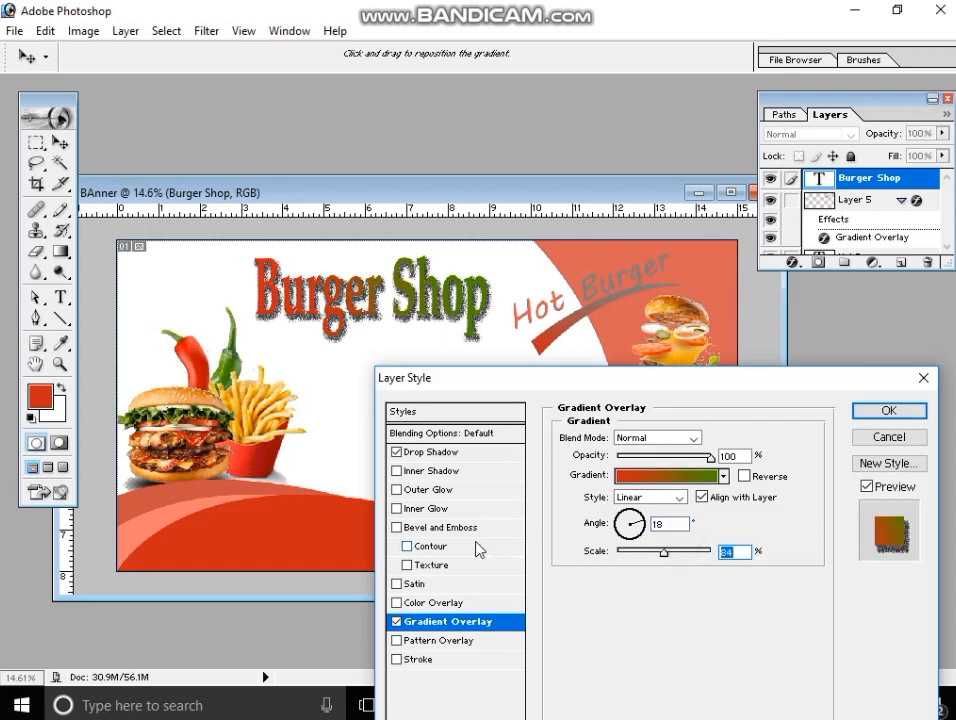
drag(665, 551, 607, 553)
Apply an Inner Bevel to the Burger Shop text with 211% depth, 18 px size, 4 px soften and 100% highlight opacity
click(435, 528)
drag(637, 476, 660, 537)
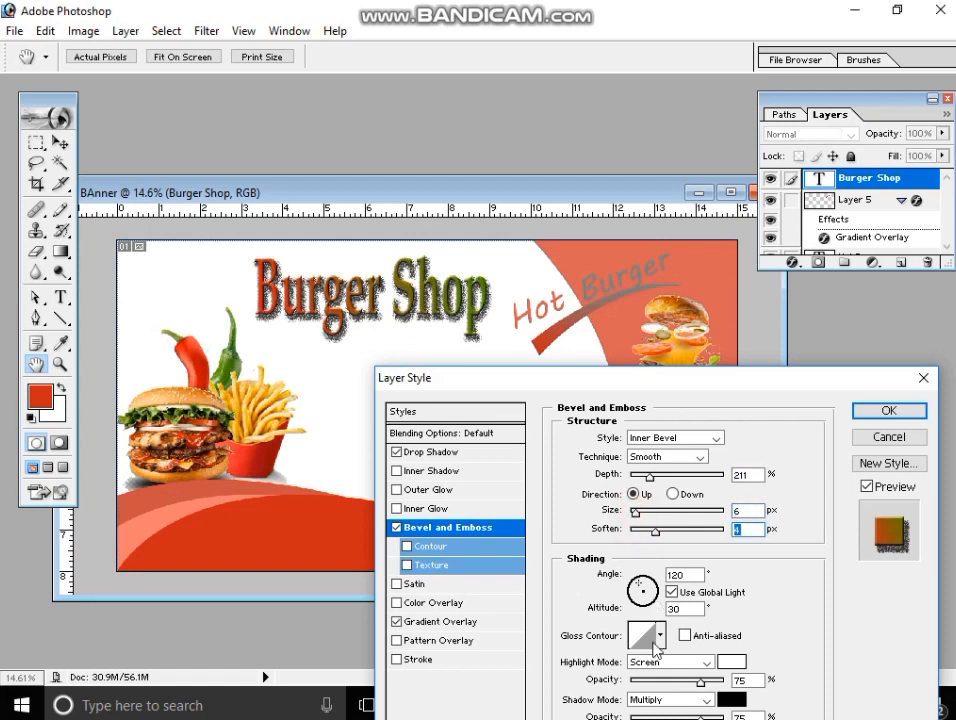
drag(700, 683, 728, 683)
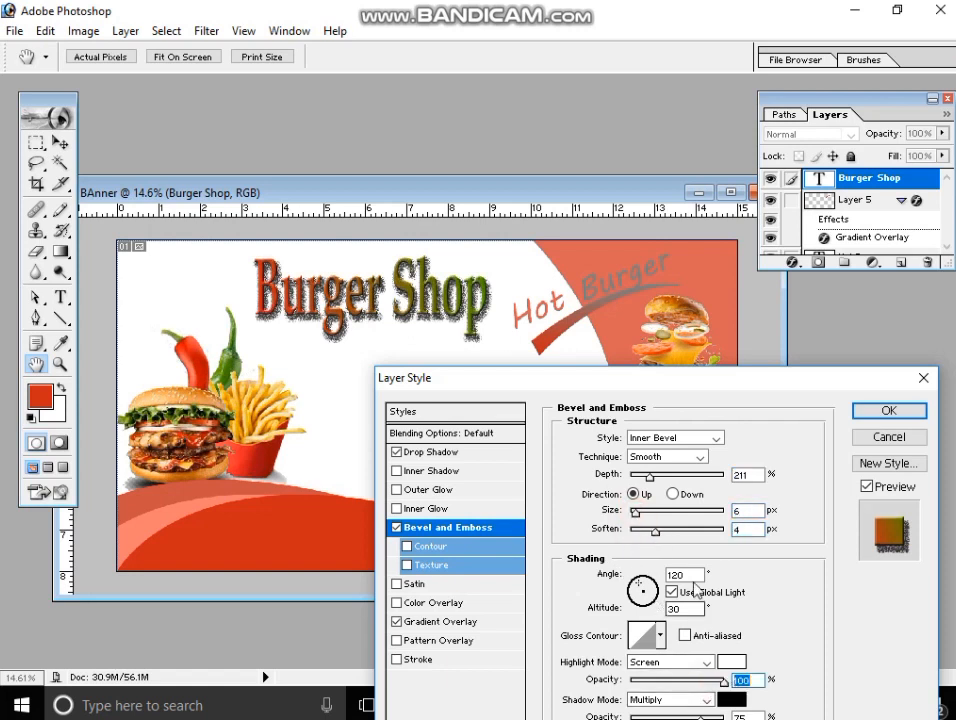
drag(634, 512, 639, 513)
drag(646, 518, 642, 517)
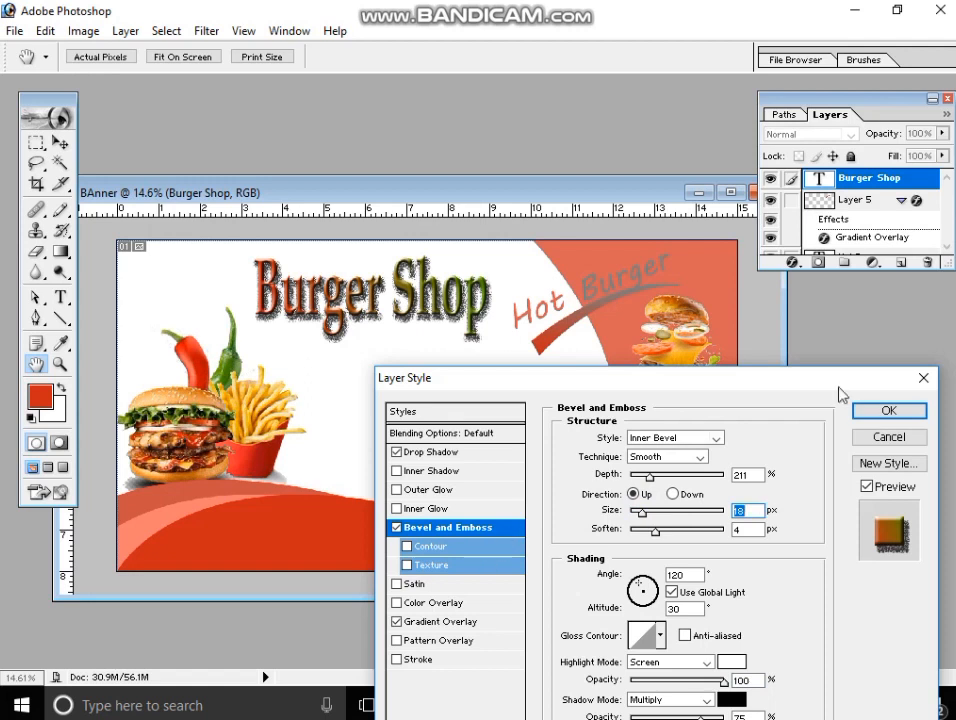
click(887, 411)
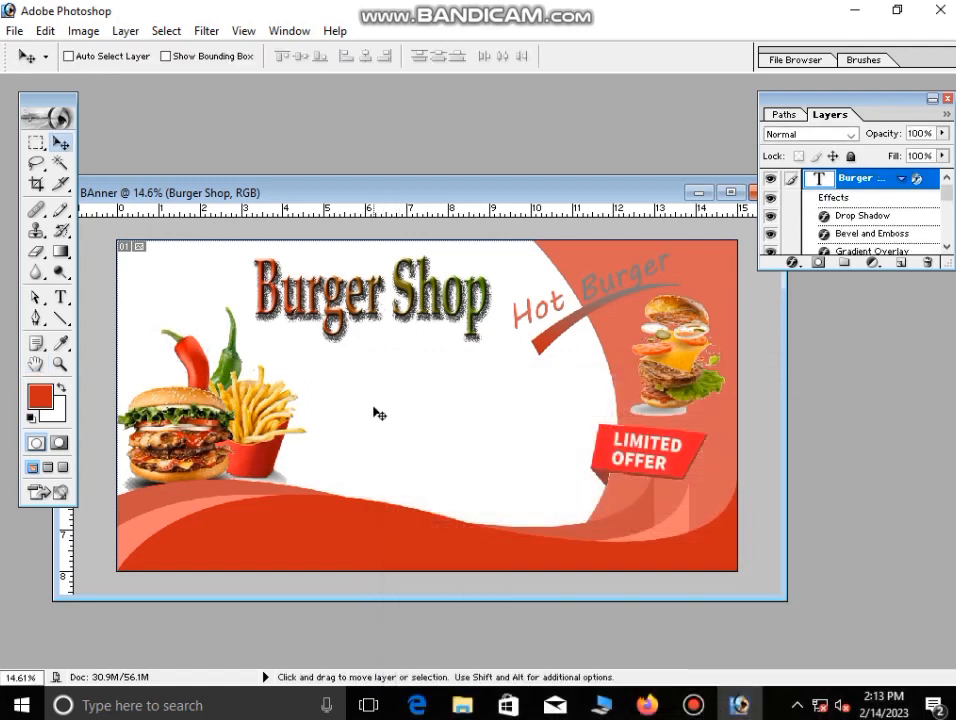
Open the "tag 1" image from the Desktop
key(ctrl+o)
scroll(433, 252, down, 2)
click(658, 230)
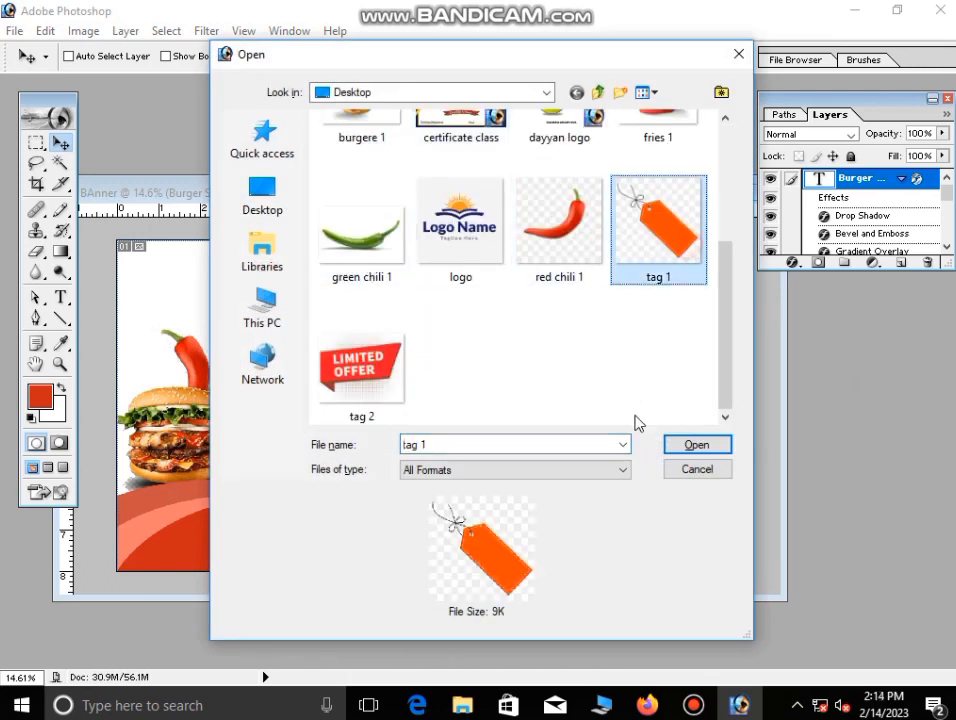
key(Return)
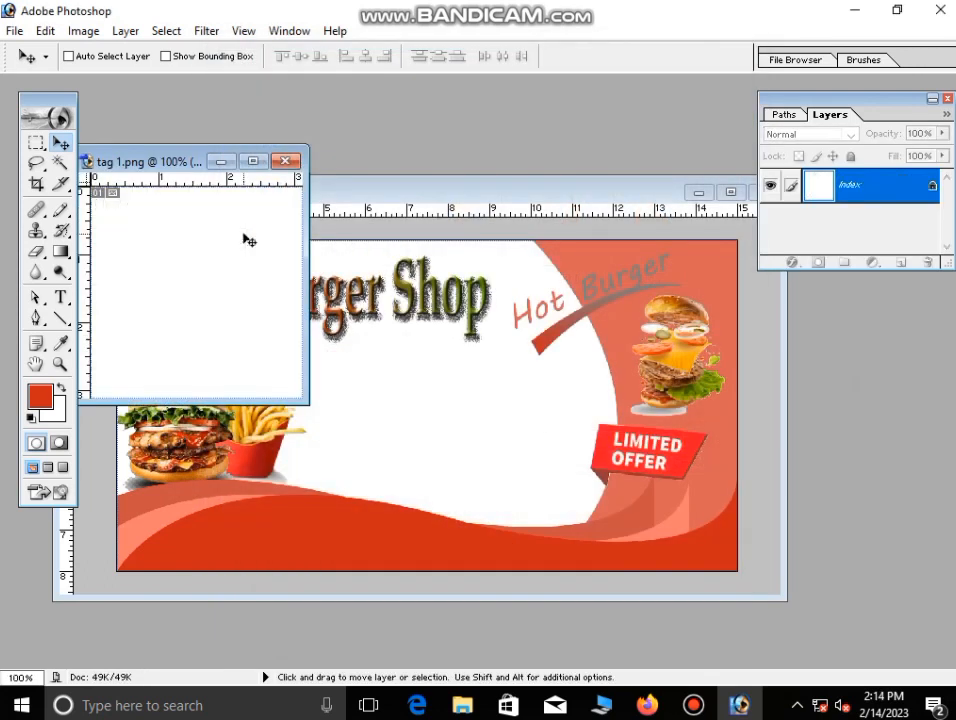
Bring the copied tag image into the banner document and enlarge it to about 498% below the Burger Shop title
key(ctrl+w)
click(516, 279)
key(ctrl+v)
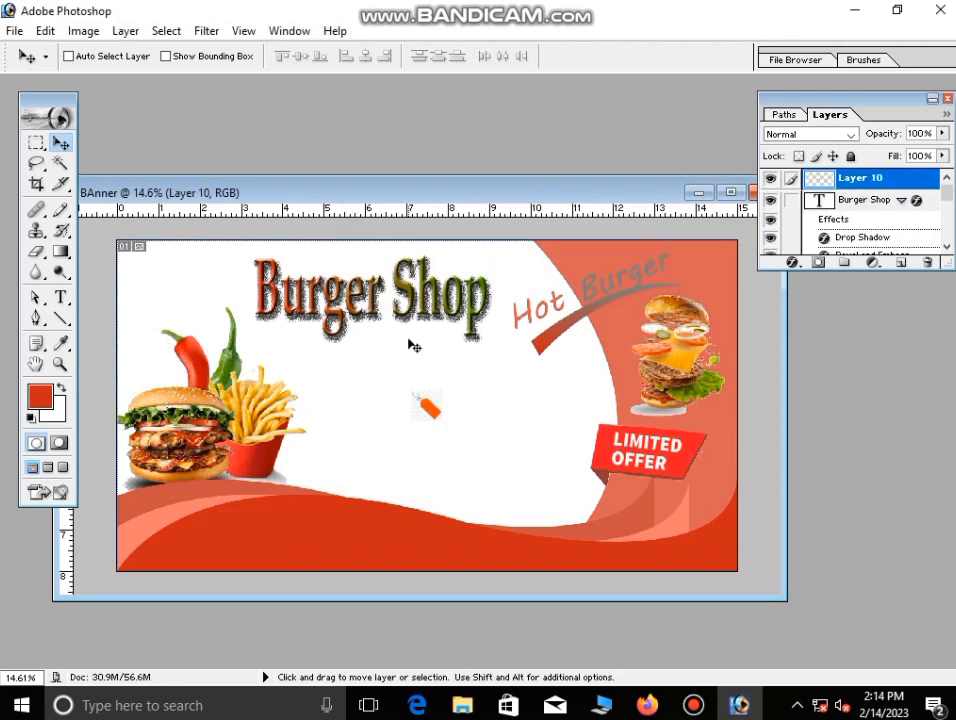
key(ctrl+t)
drag(446, 421, 565, 540)
drag(519, 480, 460, 437)
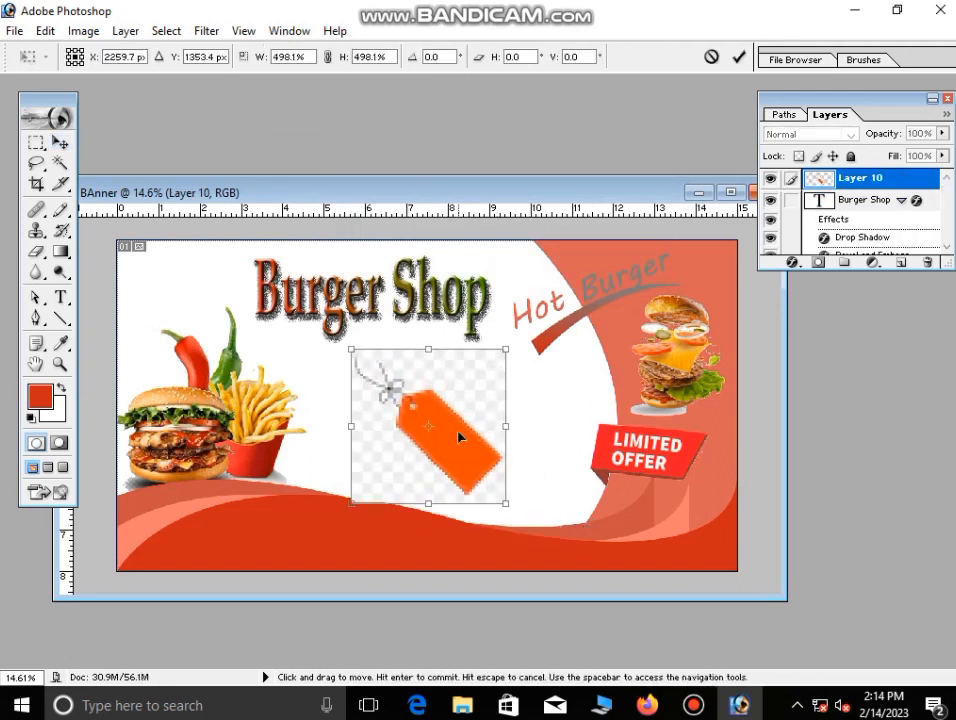
key(Return)
Remove the checkered background around the orange tag with the Magic Wand at tolerance 32, then deselect
key(w)
click(395, 465)
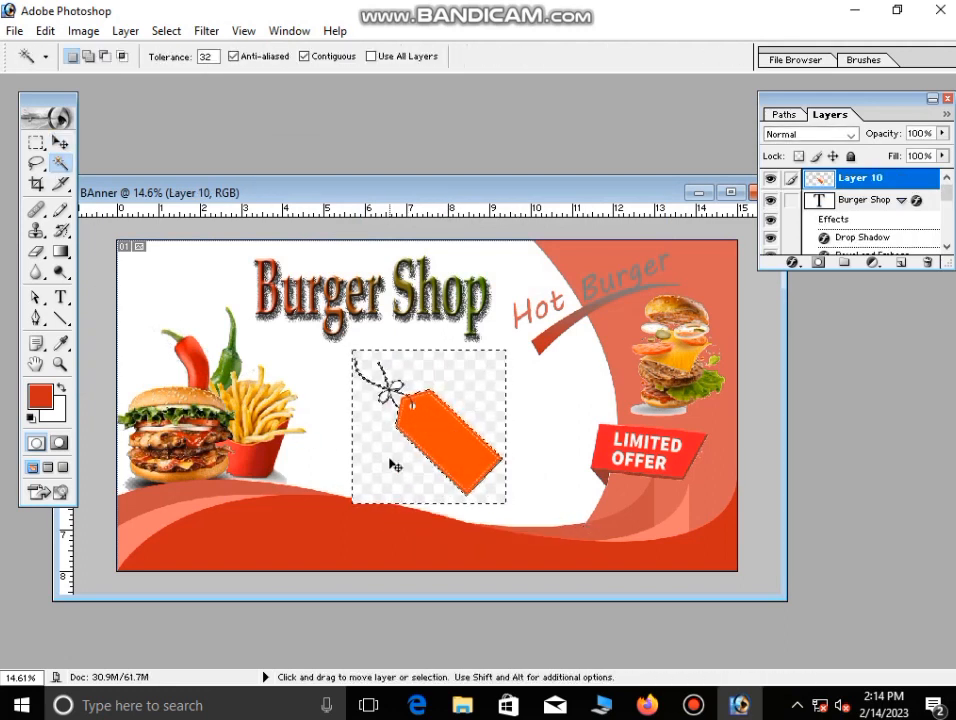
key(Delete)
key(ctrl+d)
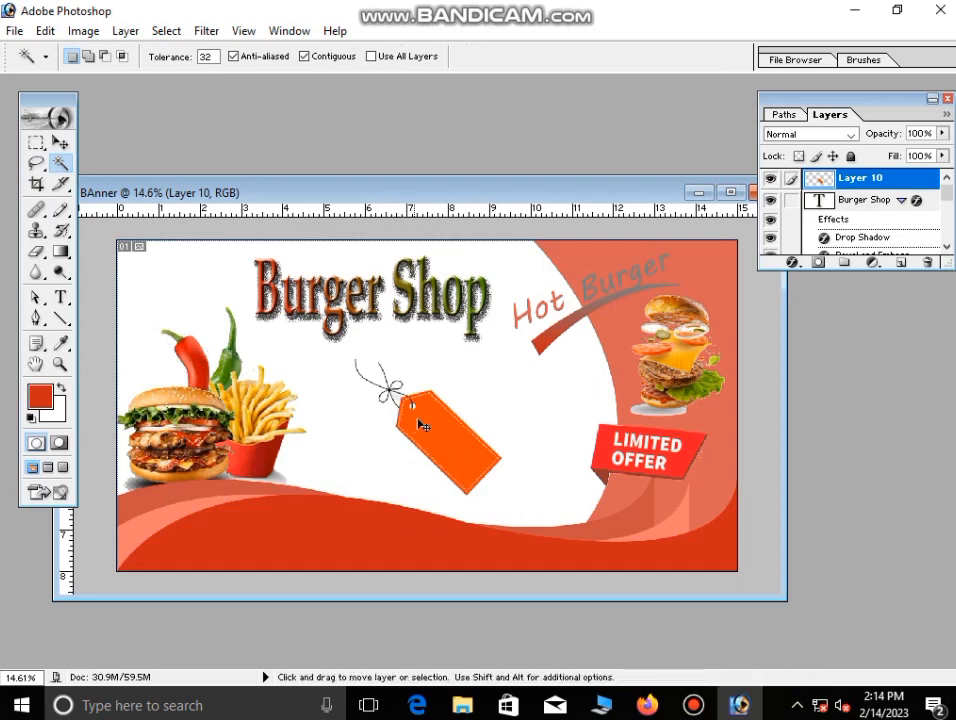
scroll(420, 424, up, 5)
drag(600, 478, 250, 284)
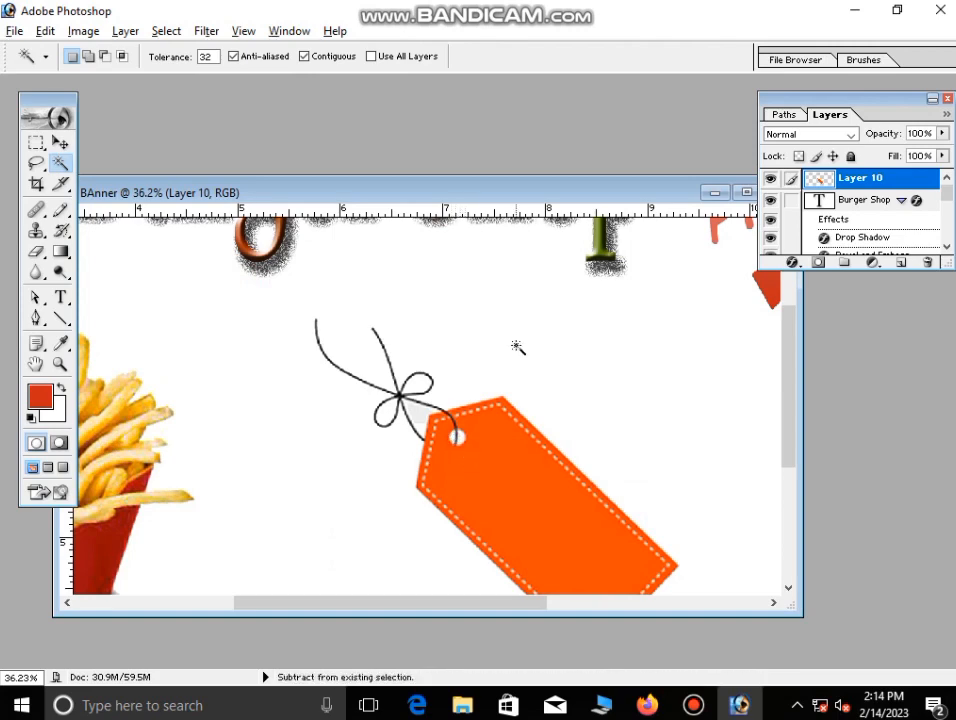
scroll(516, 346, up, 2)
scroll(516, 344, up, 1)
scroll(516, 344, down, 5)
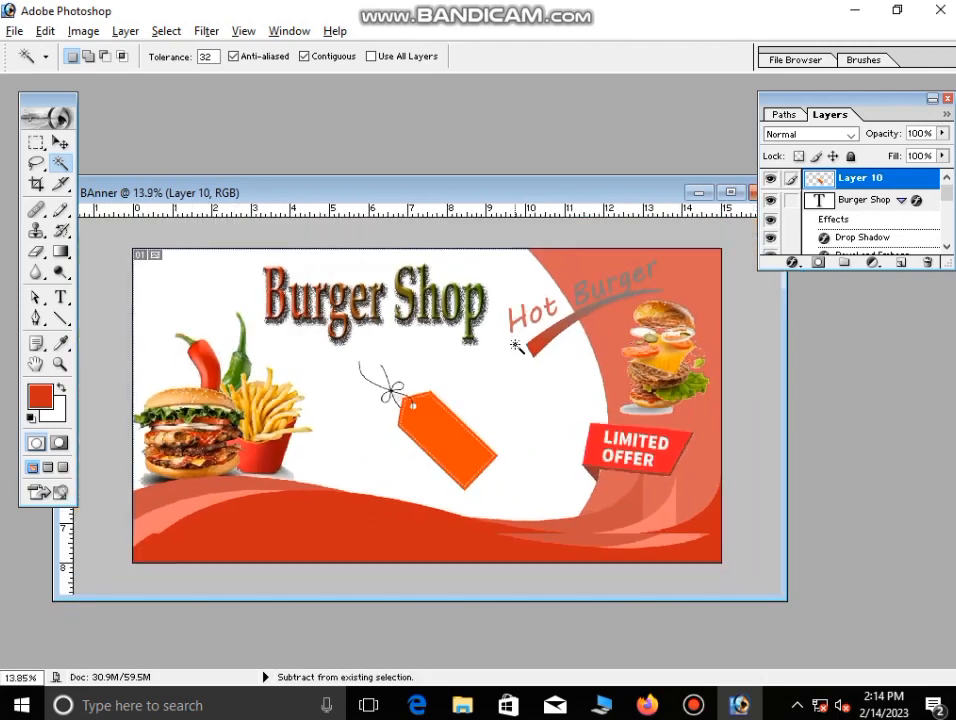
Move the orange tag to the banner's upper-left corner, shrink it and rotate it nearly upright above the burger
scroll(472, 387, up, 1)
click(60, 143)
drag(416, 424, 201, 312)
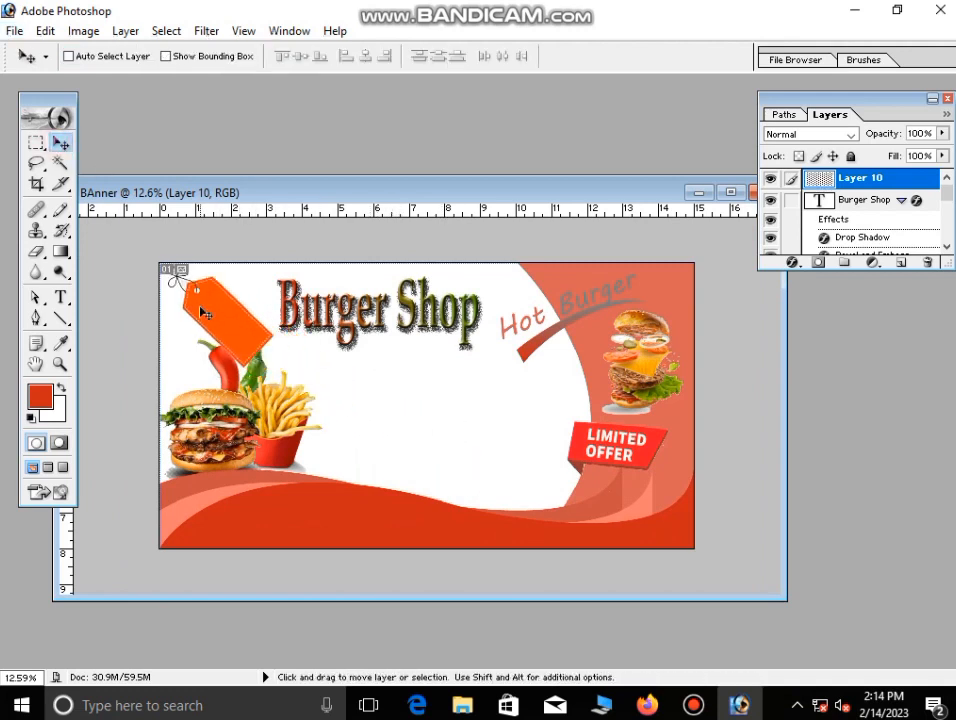
key(ctrl+t)
drag(273, 367, 213, 333)
key(Return)
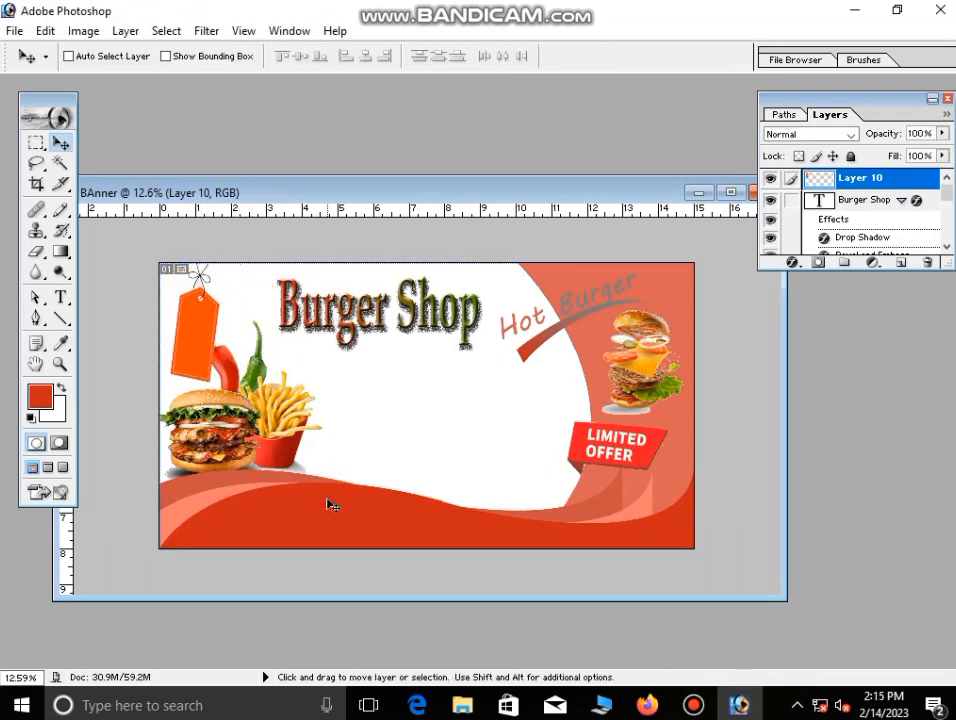
Rotate the orange tag a further 6.8° clockwise and nudge it slightly up and right
key(ctrl+t)
drag(245, 243, 254, 250)
key(Up)
key(Up)
key(Right)
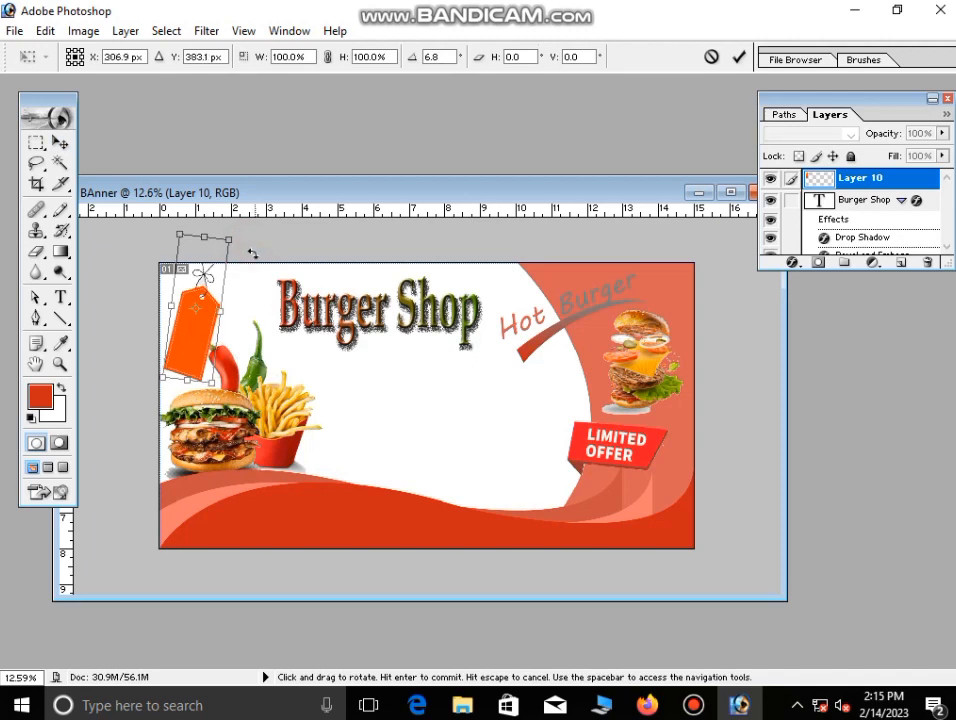
key(Return)
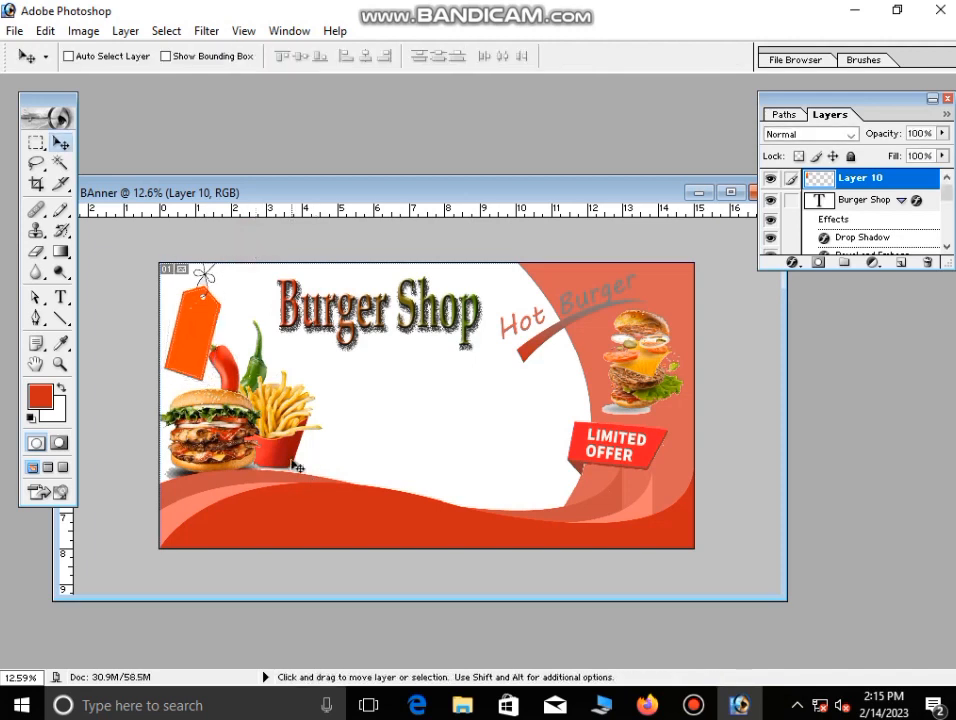
Add the text "Just 599 Rs/-" in bold Palatino Linotype across the middle of the banner
key(t)
click(368, 421)
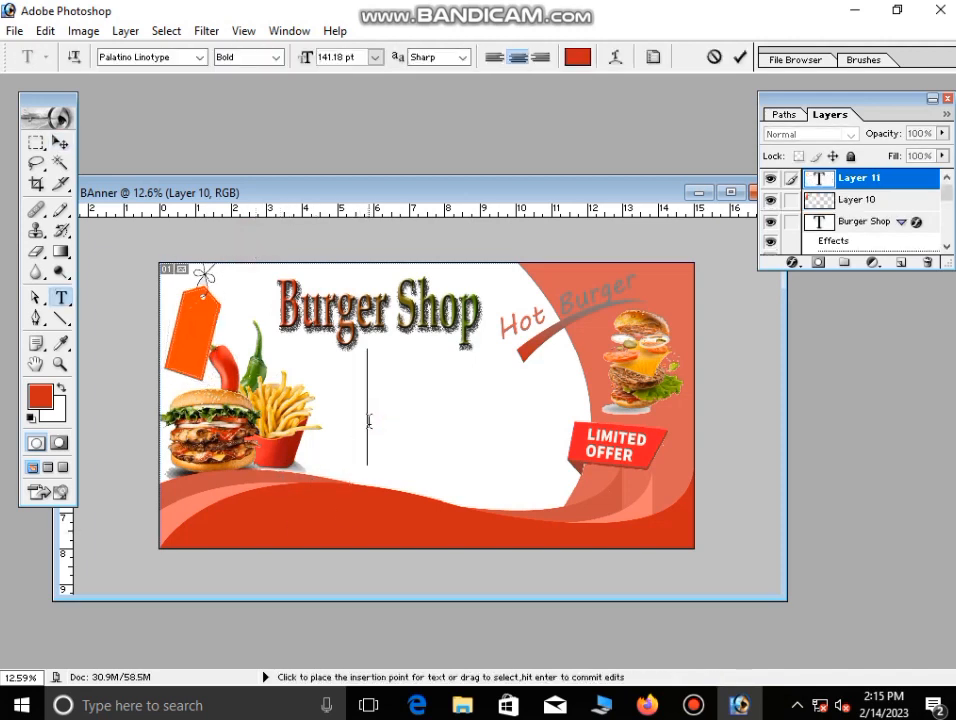
text(Just)
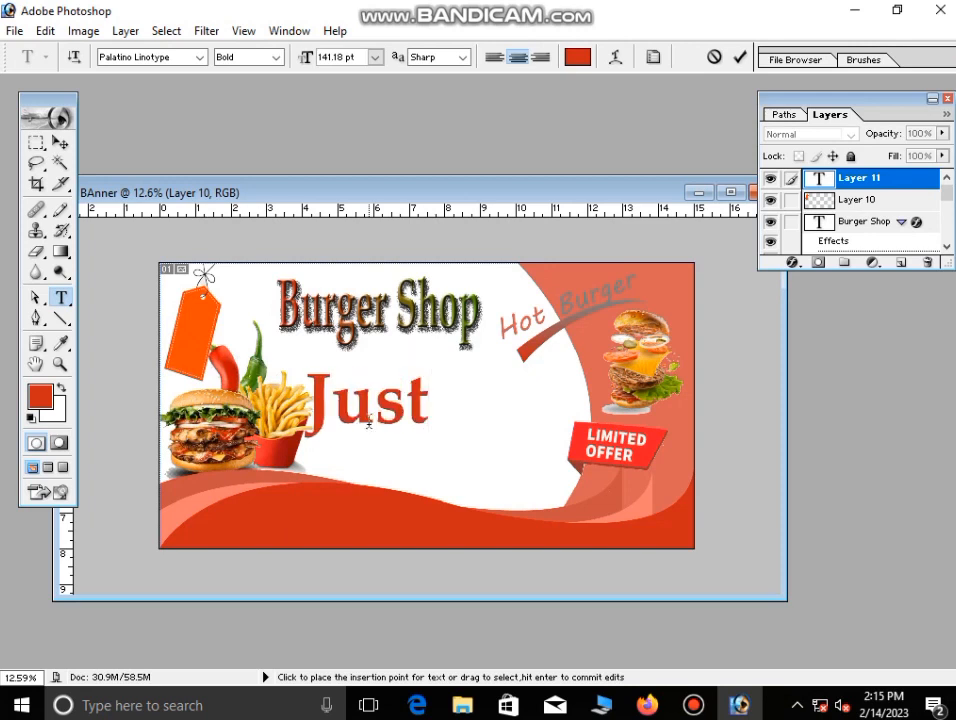
text( 599 Rs)
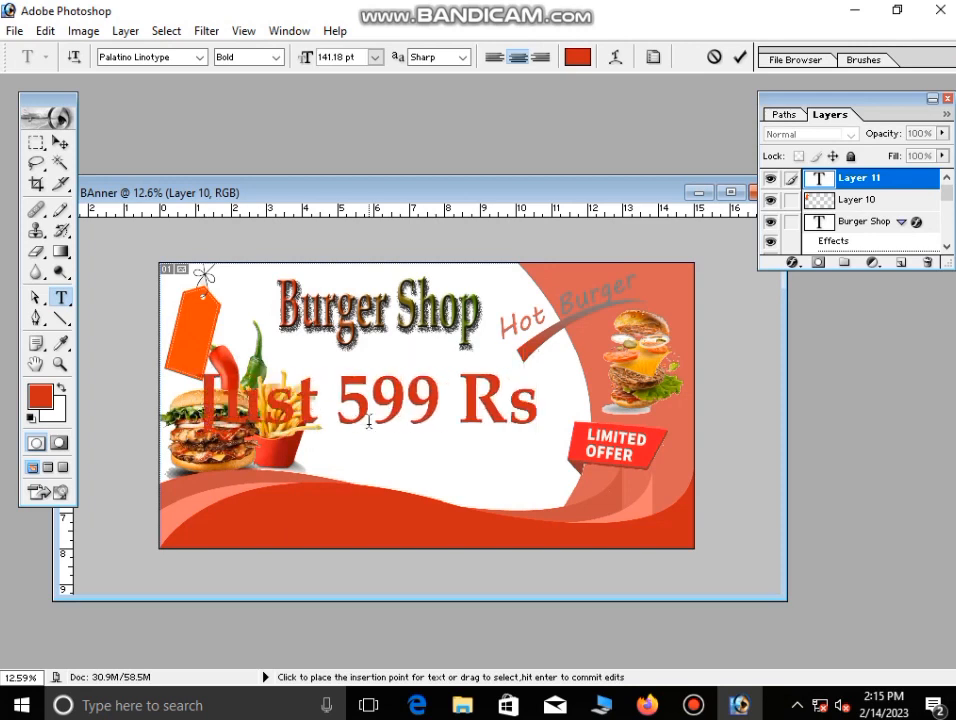
text(/-)
Change the color of the whole "Just 599 Rs/-" text to white and commit it
key(ctrl+a)
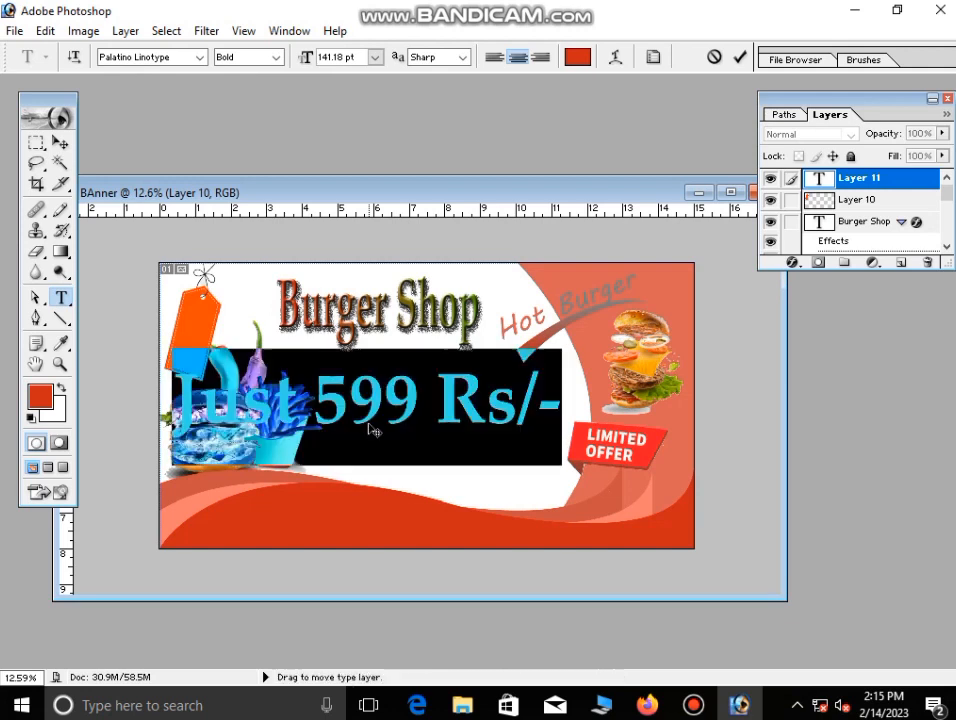
click(577, 57)
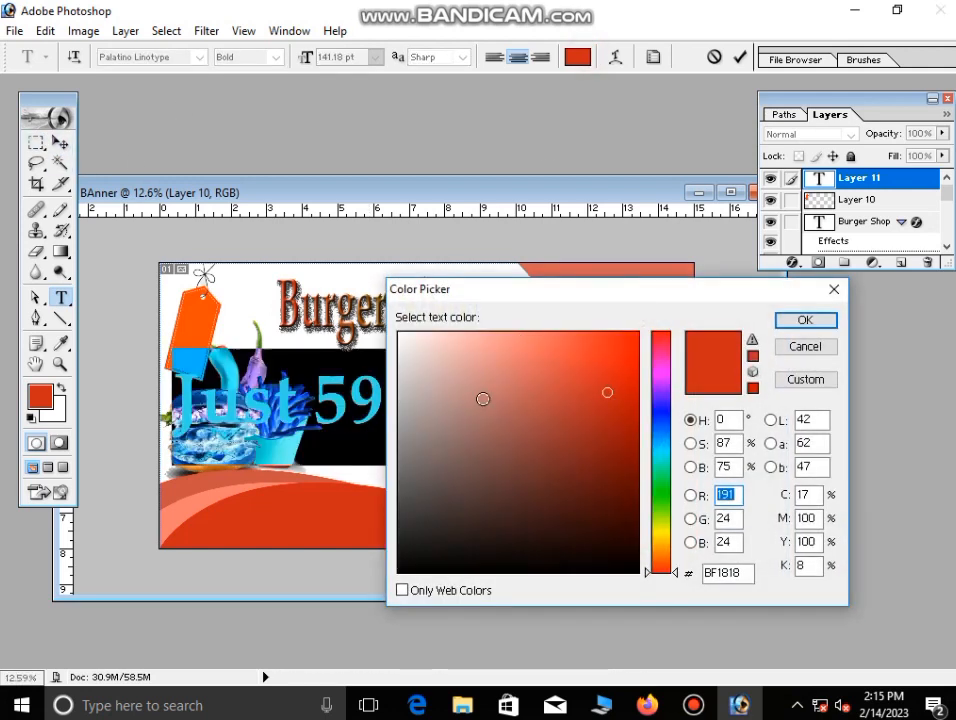
click(400, 335)
click(817, 318)
click(61, 145)
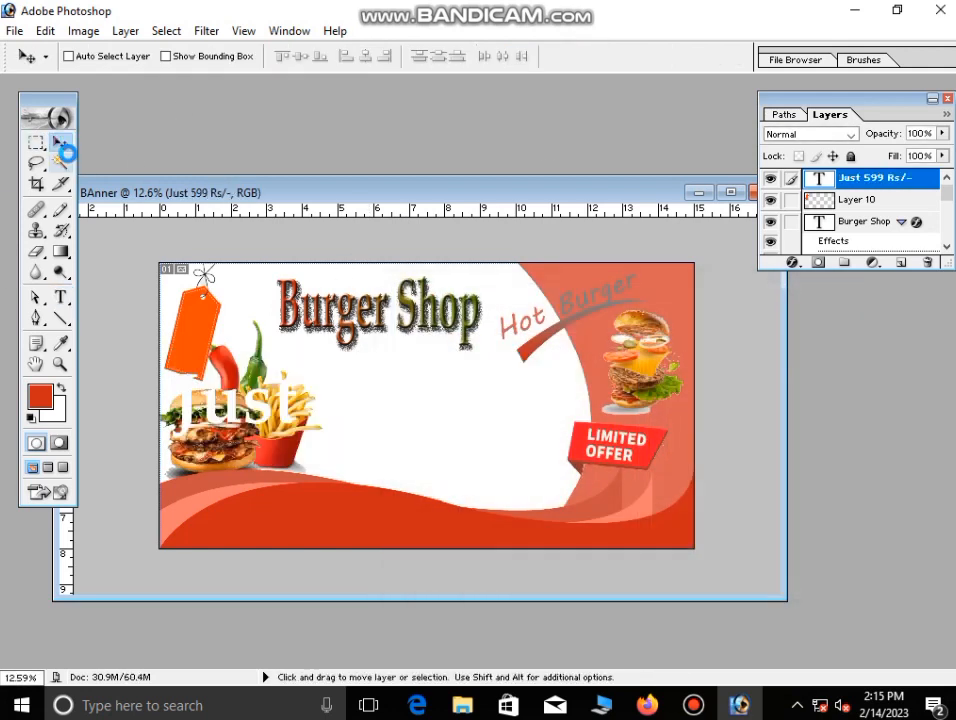
Shrink the "Just 599 Rs/-" text to about 28.8%, rotate it steeply upward and place it on the orange tag
key(ctrl+t)
drag(557, 422, 227, 430)
drag(220, 437, 300, 304)
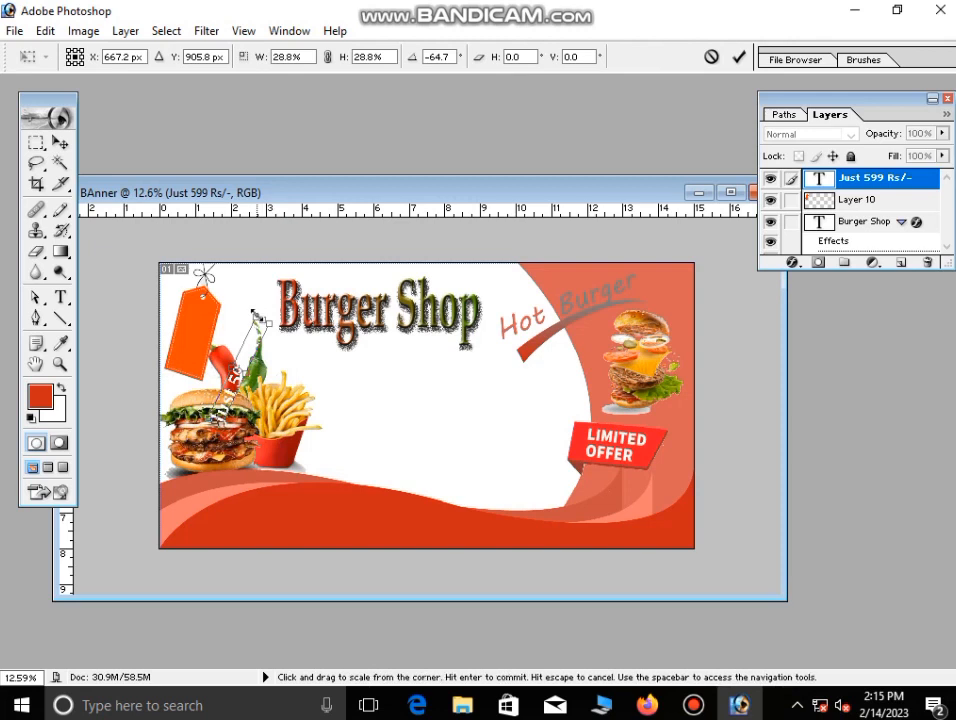
mouse_move(239, 357)
mouse_down()
mouse_move(224, 352)
mouse_move(233, 338)
mouse_up()
drag(214, 387, 177, 378)
key(Return)
Scale the price text to a further 81.9%, rotate it -10.2° and nudge it to fit inside the tag
key(ctrl+t)
key(Left)
key(Left)
key(Left)
key(Left)
key(Left)
key(Up)
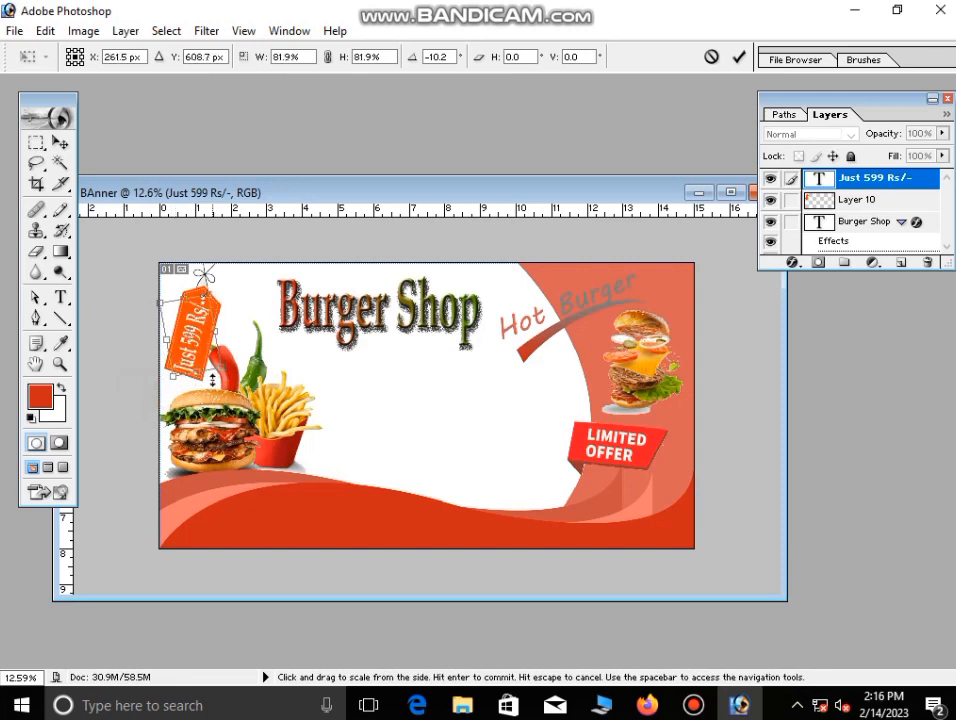
key(Return)
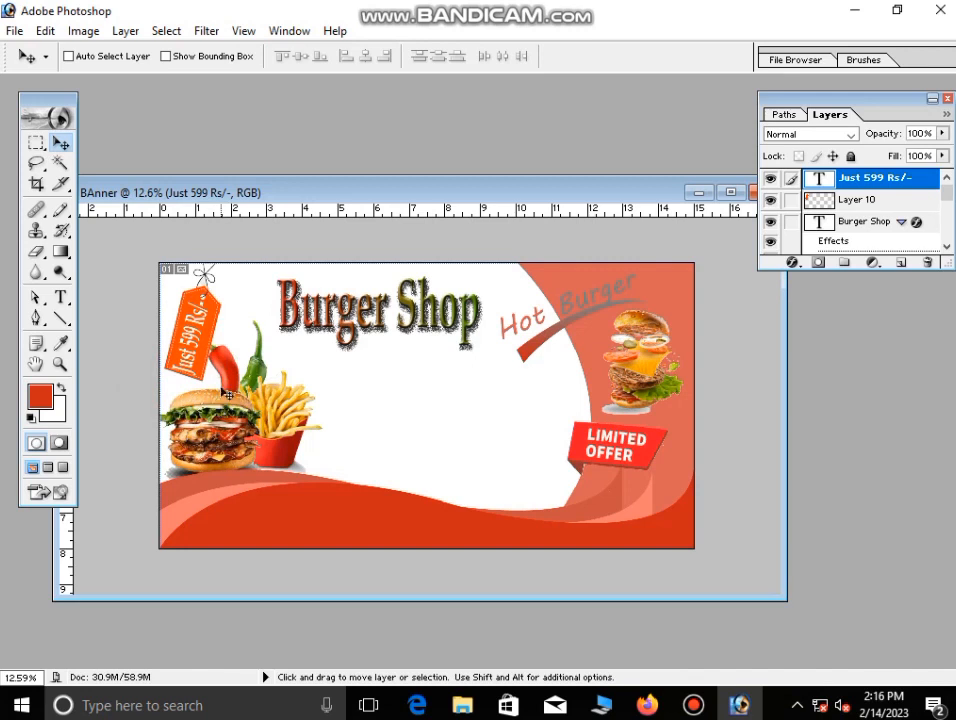
Make the bottommost layer, the white background Layer 0, the active layer
scroll(854, 230, down, 4)
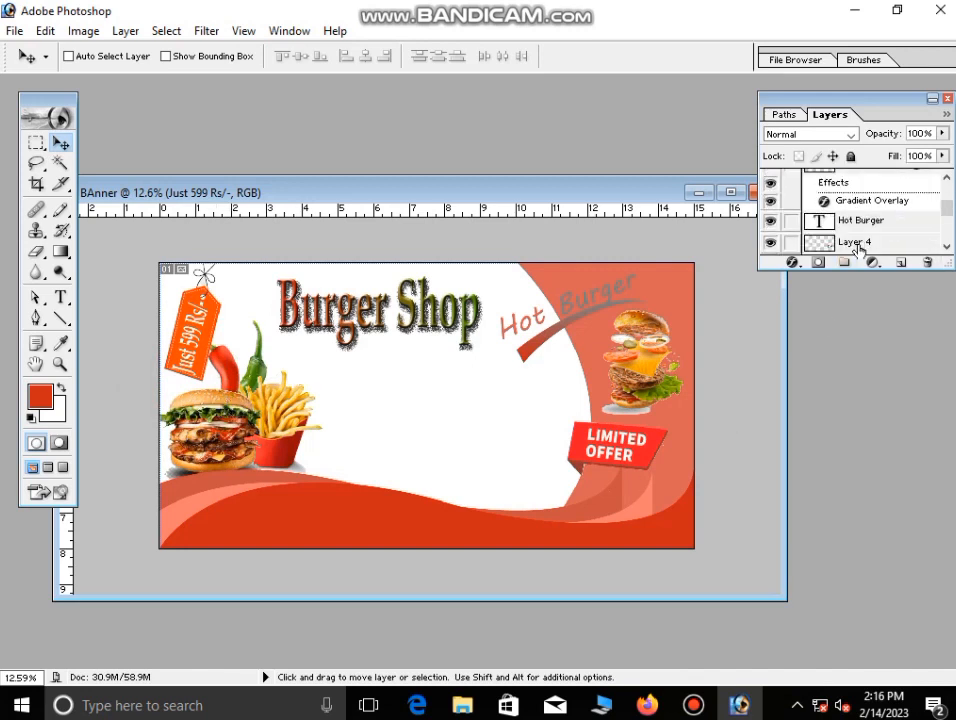
click(854, 246)
scroll(854, 246, down, 3)
click(856, 244)
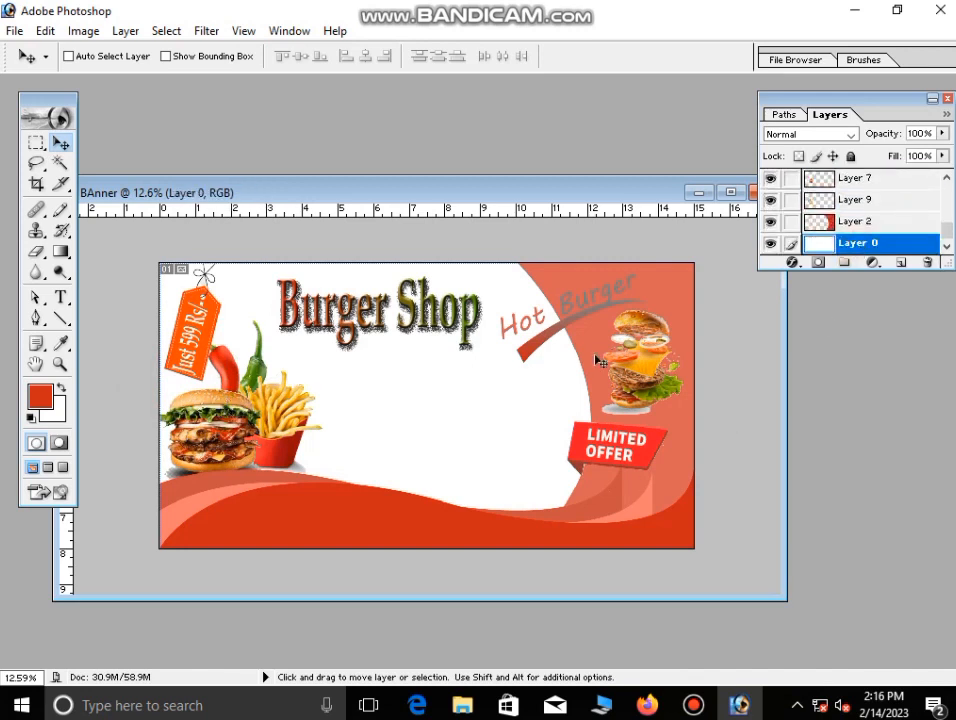
Fill the background layer with the brownish gray 8C6C6C sampled from the swoosh under Hot Burger
click(35, 398)
drag(561, 292, 553, 416)
click(586, 320)
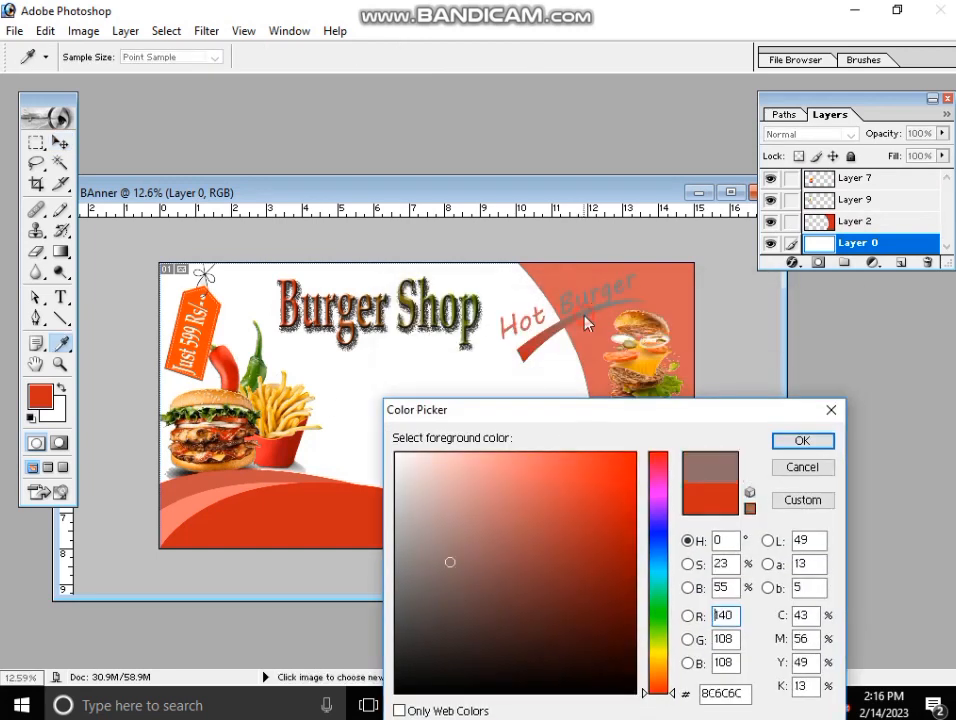
click(790, 439)
key(v)
key(alt+BackSpace)
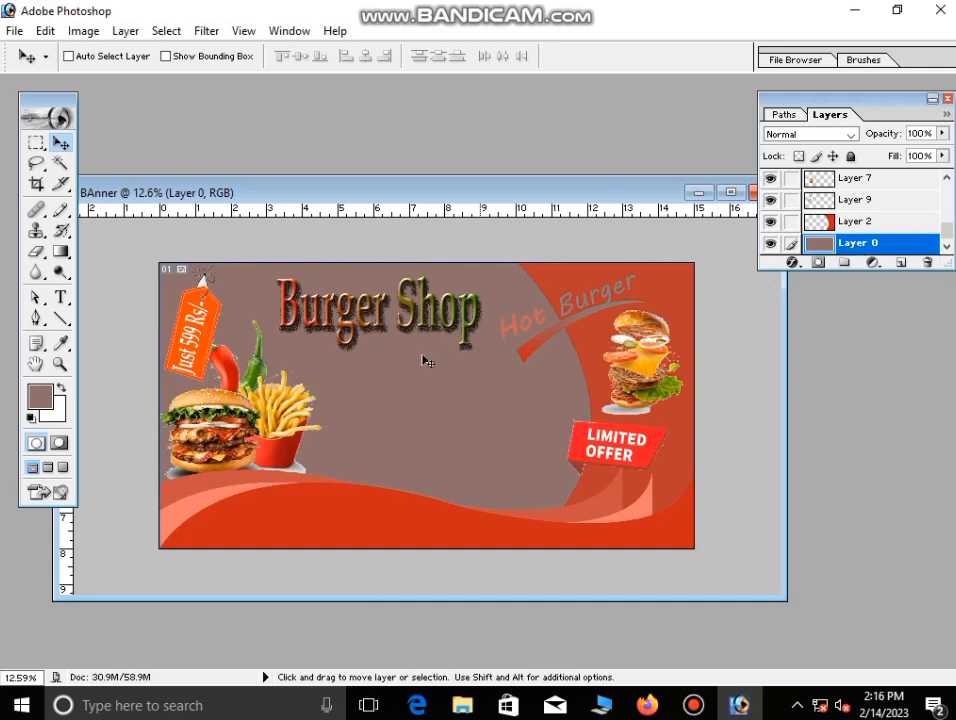
Sample the gray from the word Burger in the Hot Burger heading and fill the background layer with it
click(63, 342)
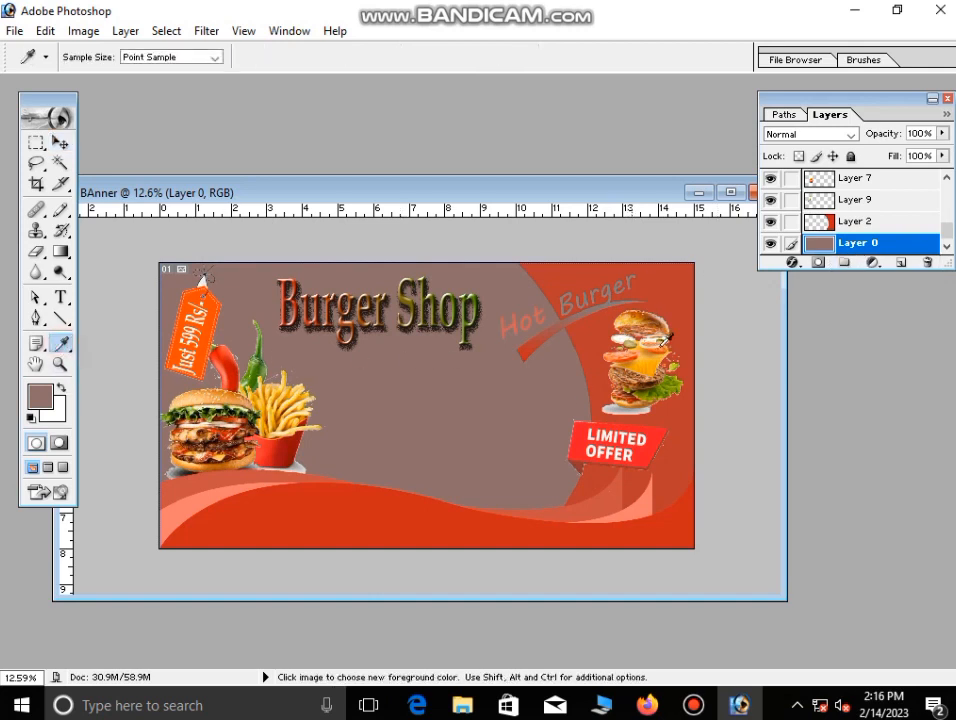
click(621, 304)
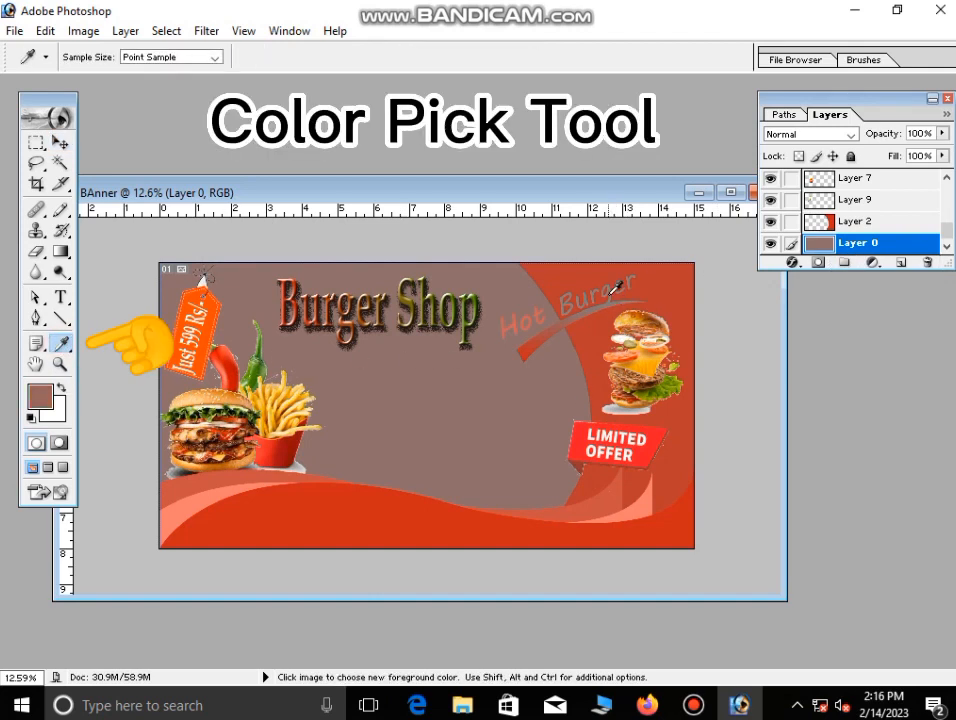
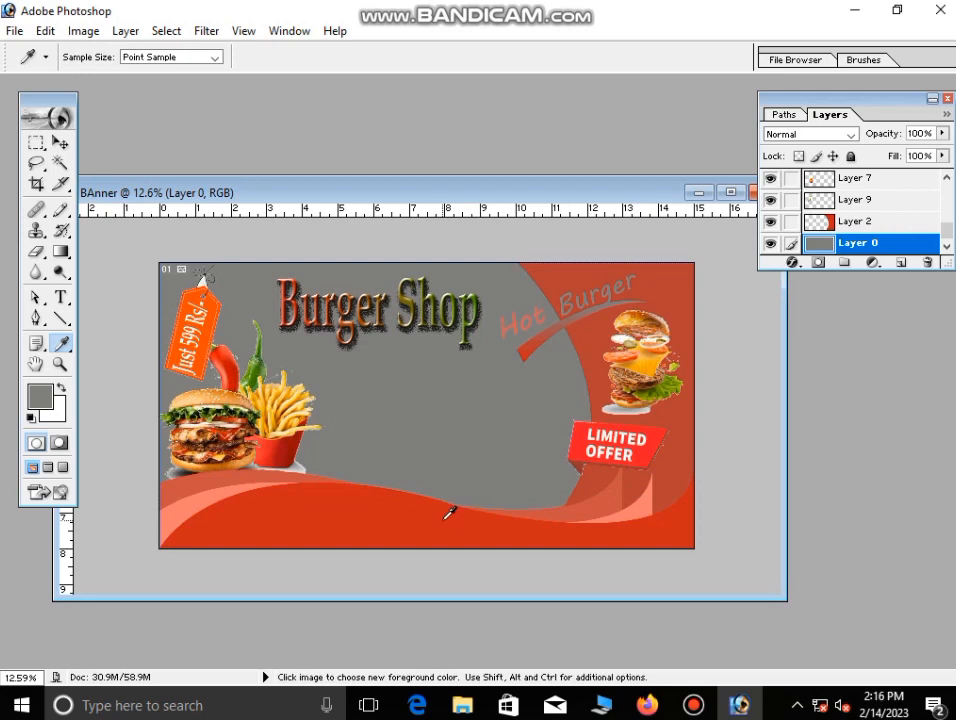
Add the white text "List Of Burgers" below the Burger Shop title, on a new layer above the price text
key(t)
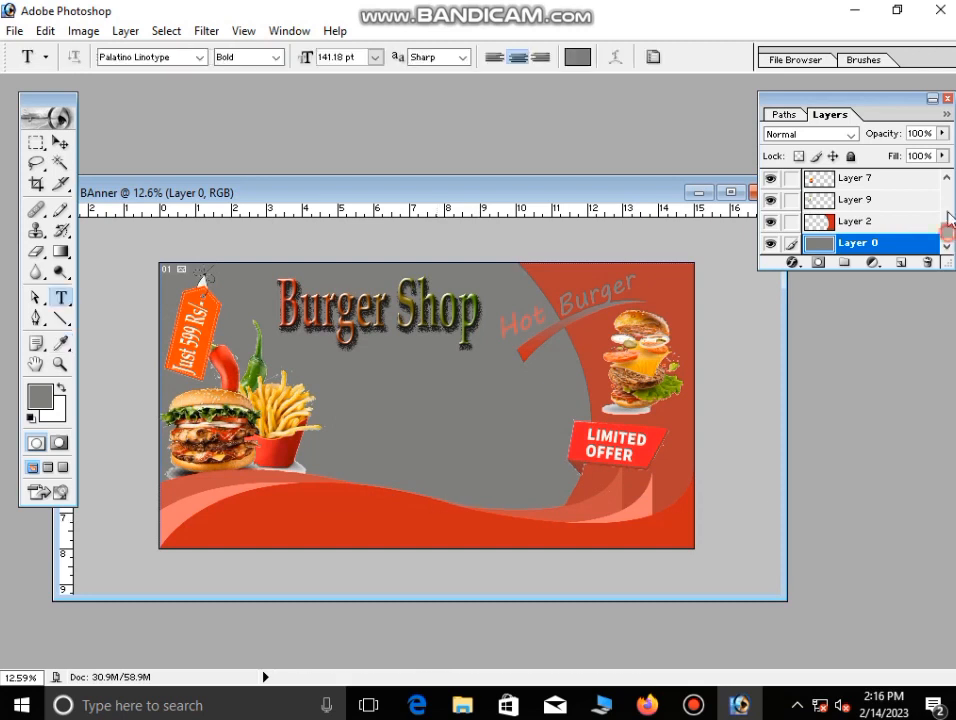
scroll(948, 218, up, 5)
click(878, 178)
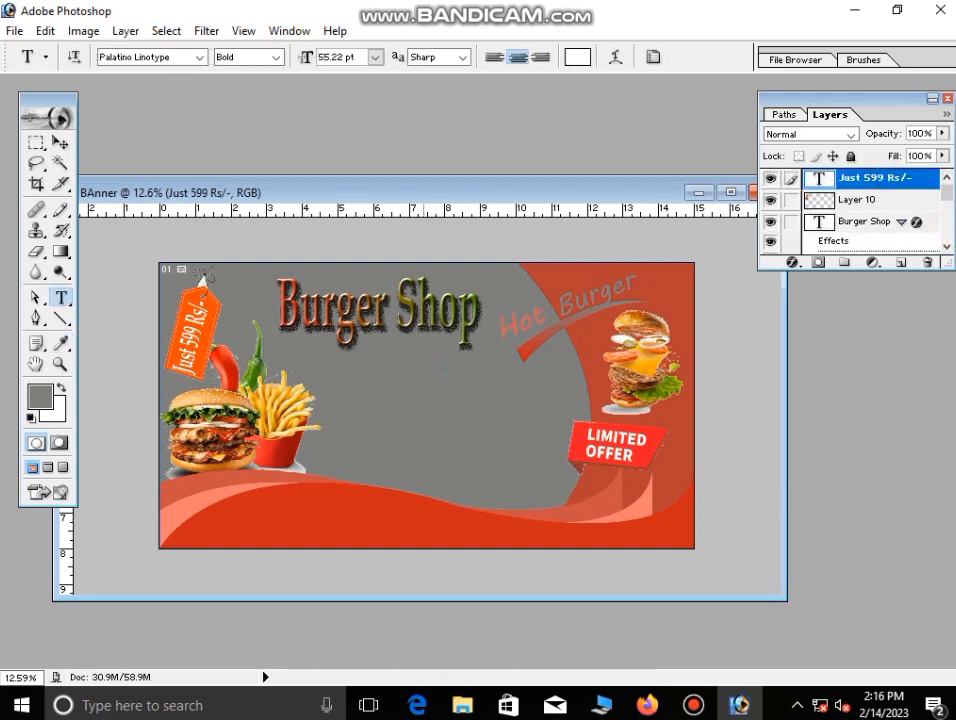
click(445, 414)
text(t)
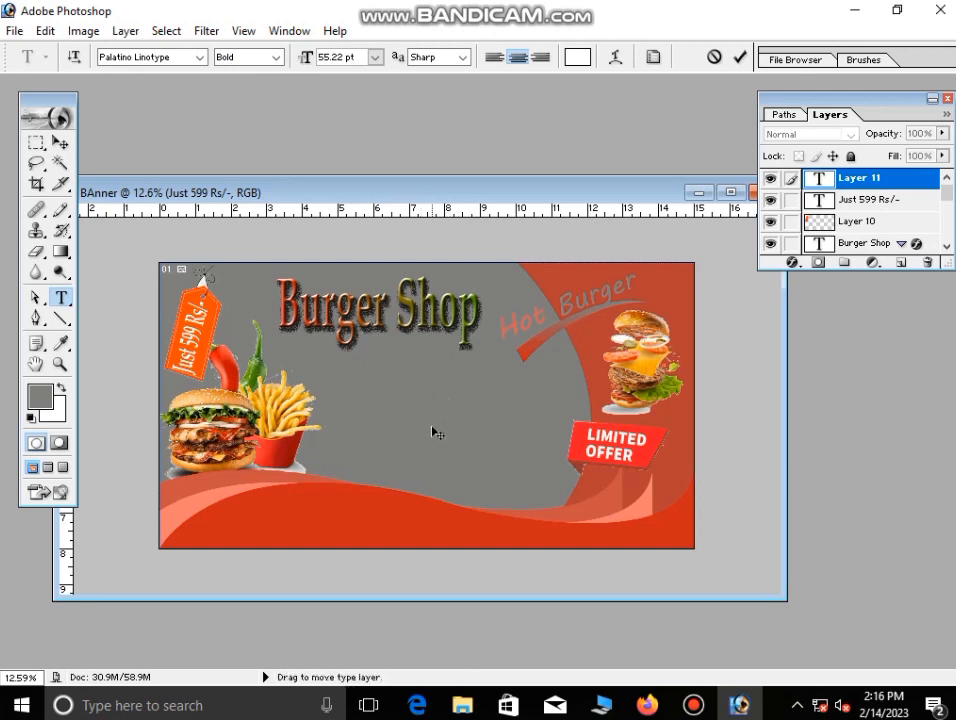
text(List Of Burgers)
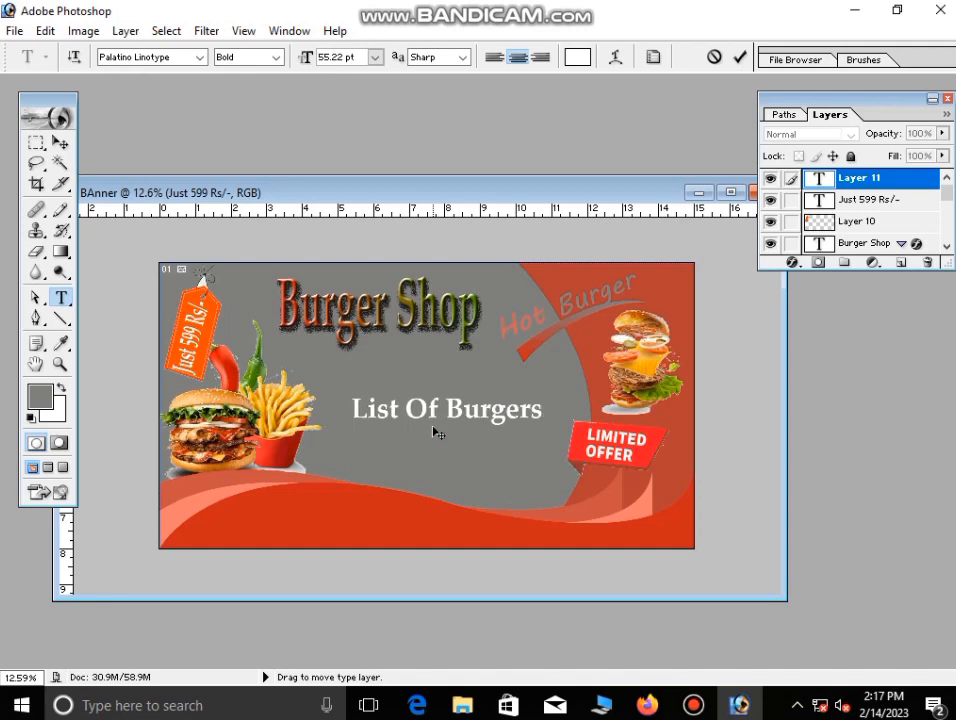
Set the "List Of Burgers" text to bold Arial and shift it slightly up and left
key(ctrl+a)
click(199, 57)
scroll(150, 105, up, 10)
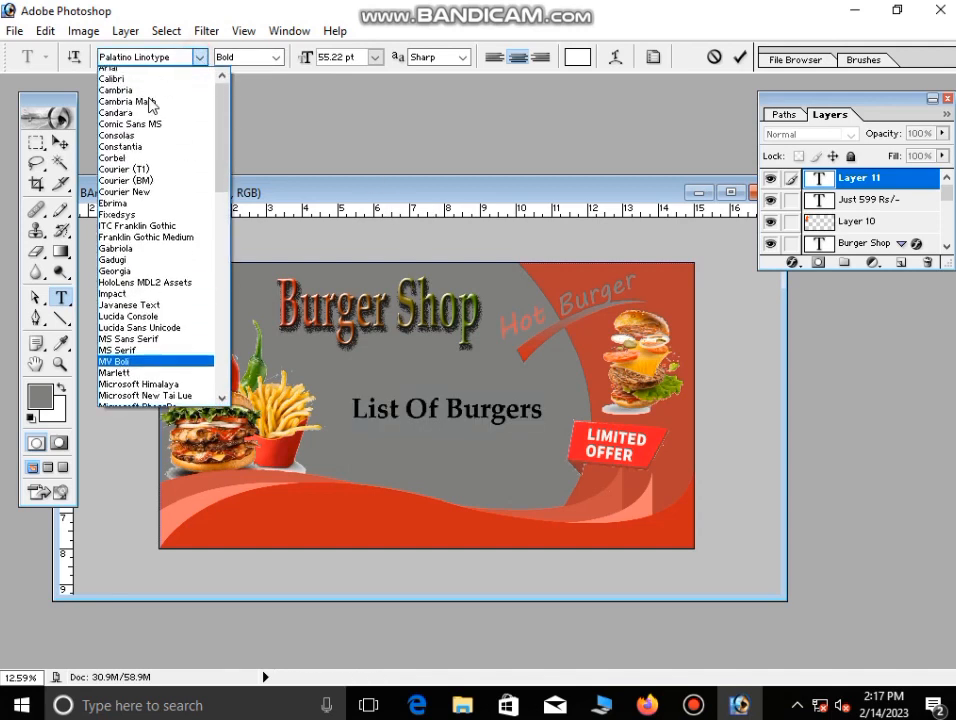
click(116, 74)
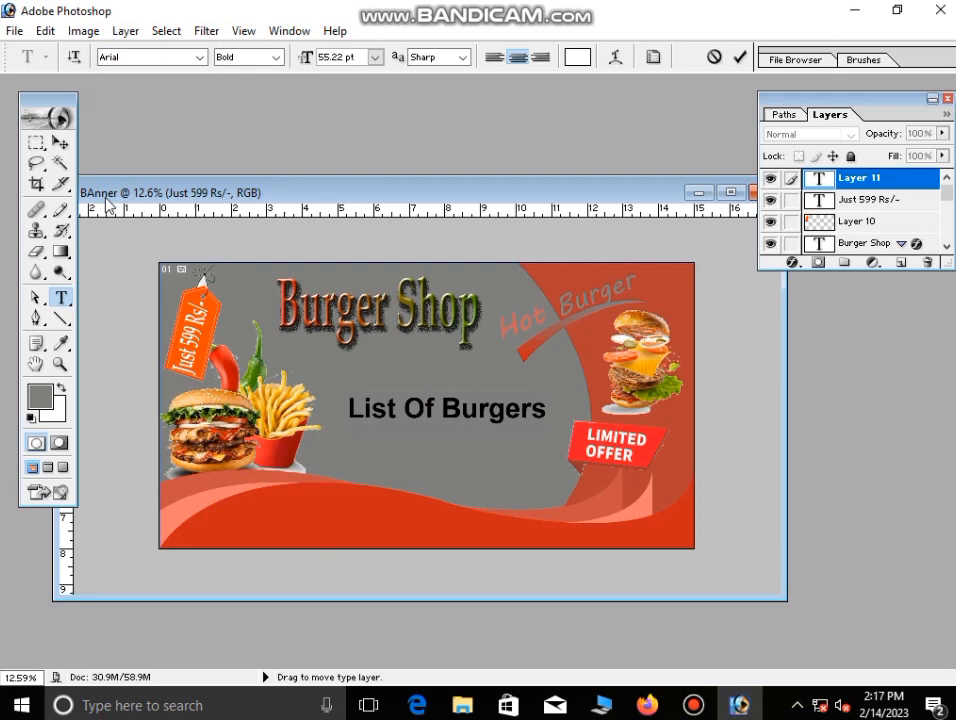
mouse_move(463, 446)
mouse_down()
mouse_move(420, 416)
mouse_move(447, 434)
mouse_up()
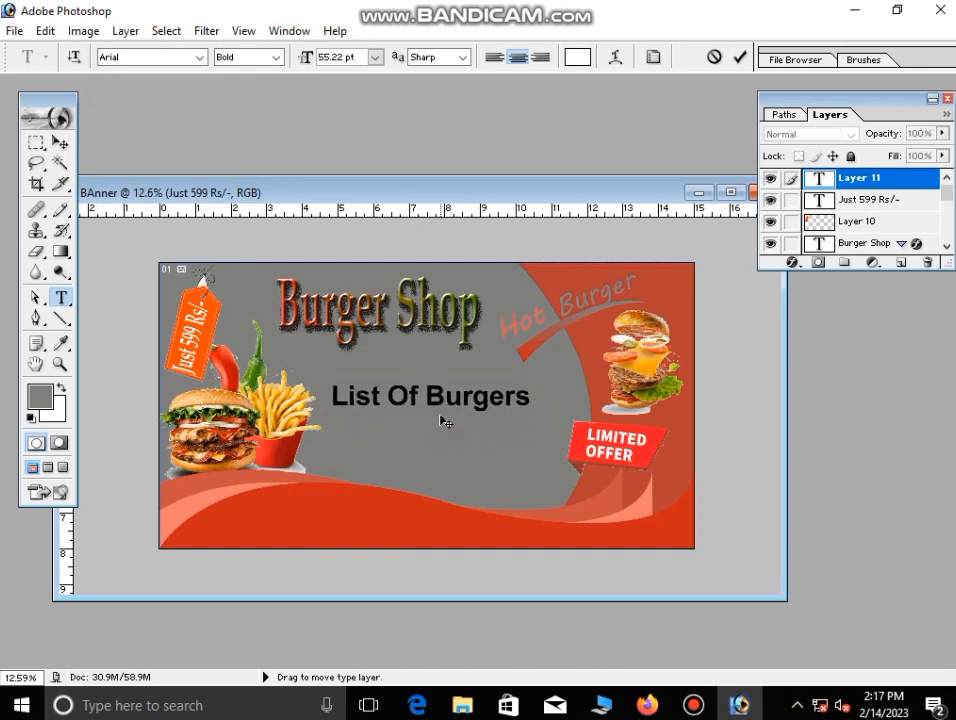
click(653, 57)
click(743, 94)
Scale the "List Of Burgers" text down to about 62.5% and stretch it slightly taller
click(61, 143)
key(ctrl+t)
drag(529, 410, 458, 393)
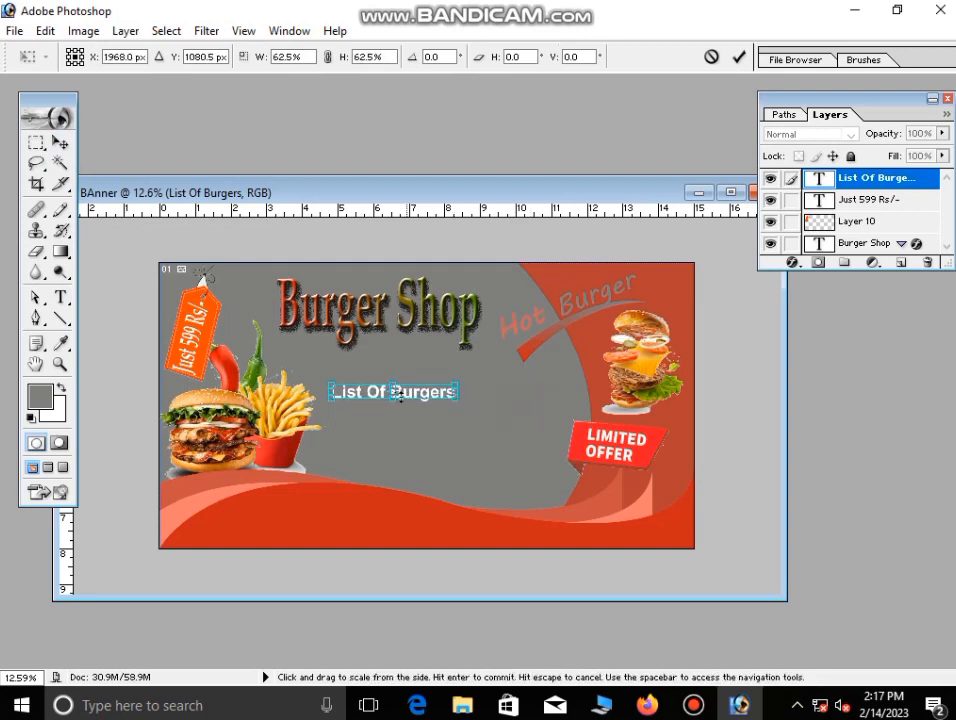
key(Return)
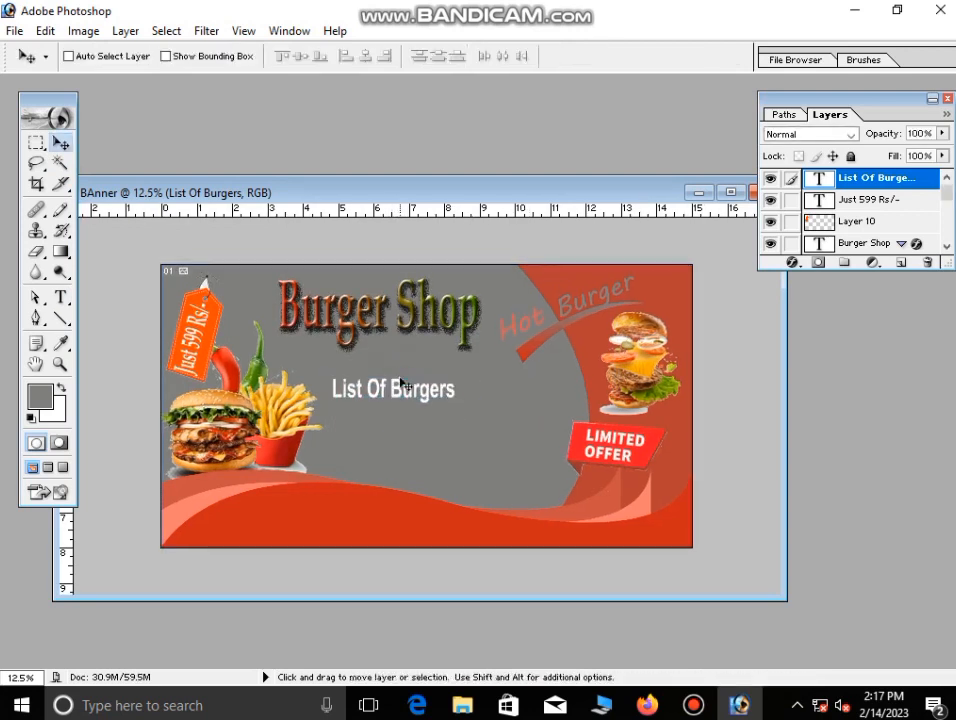
Move the "List Of Burgers" text up and right so it sits just beneath the Burger Shop title
drag(398, 399, 404, 384)
key(shift+Right)
key(shift+Right)
key(shift+Right)
key(shift+Right)
key(shift+Right)
key(shift+Right)
key(shift+Right)
key(shift+Up)
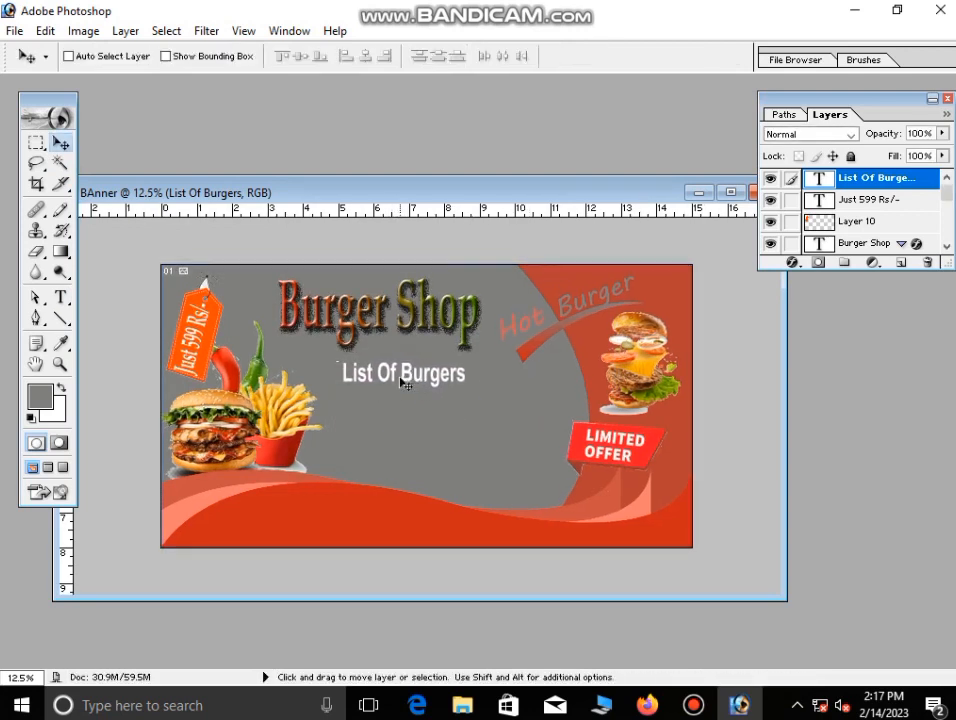
Add a three-line white text below the "List Of Burgers" heading: "1-Zinger Burger", "2-Chese Brger", "3-Double Chese Burger"
key(t)
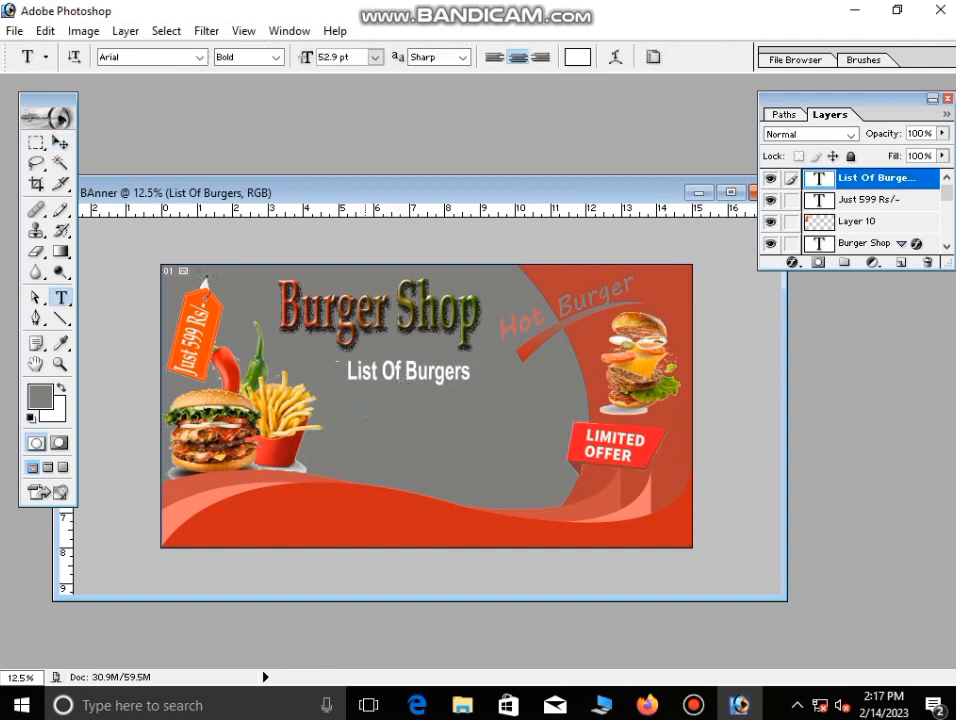
click(358, 435)
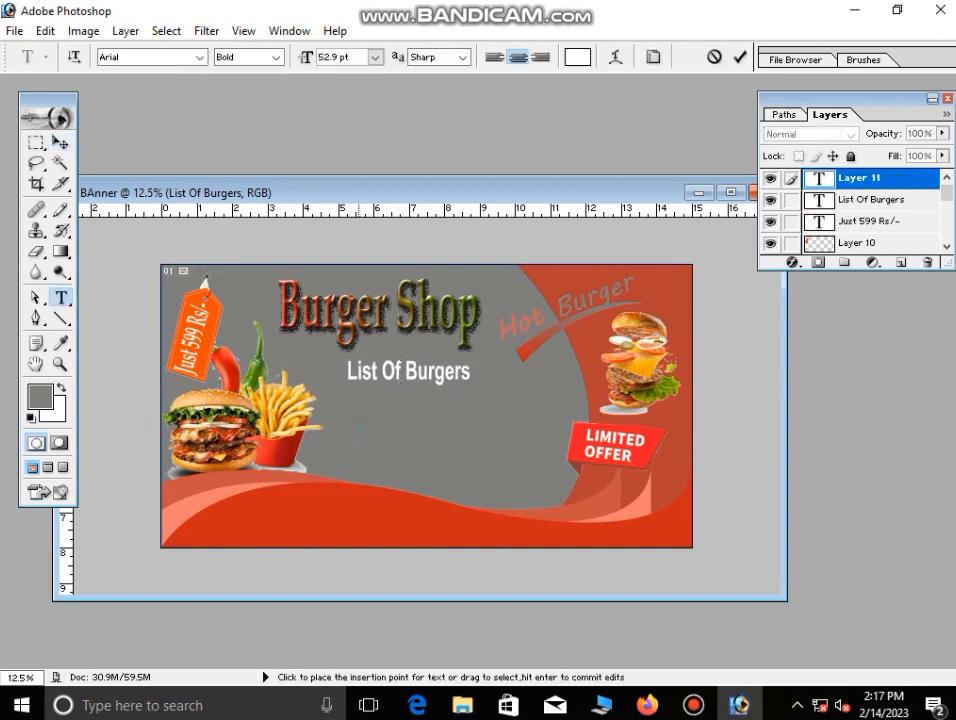
text(Zinger)
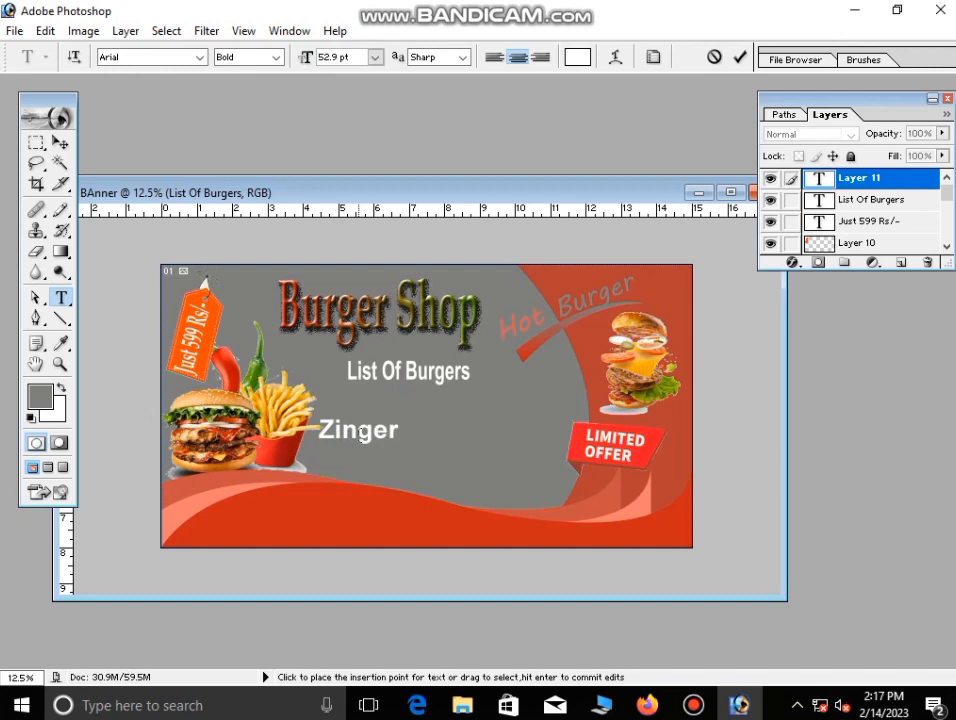
key(BackSpace)
key(BackSpace)
key(BackSpace)
key(BackSpace)
key(BackSpace)
key(BackSpace)
text(1-Zinger Burger )
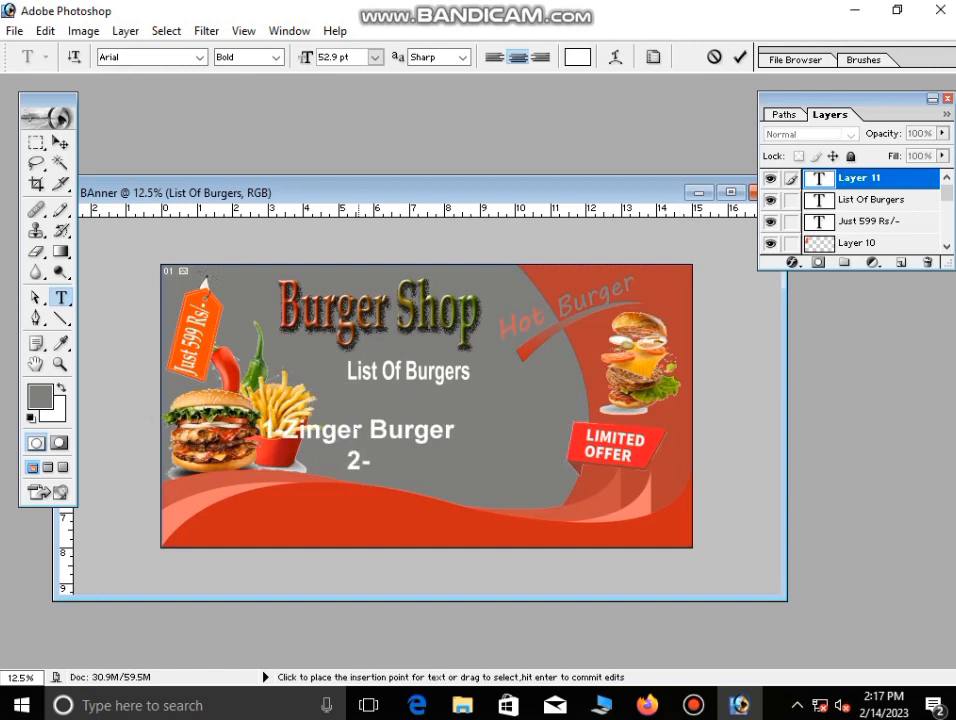
text(2-Ches)
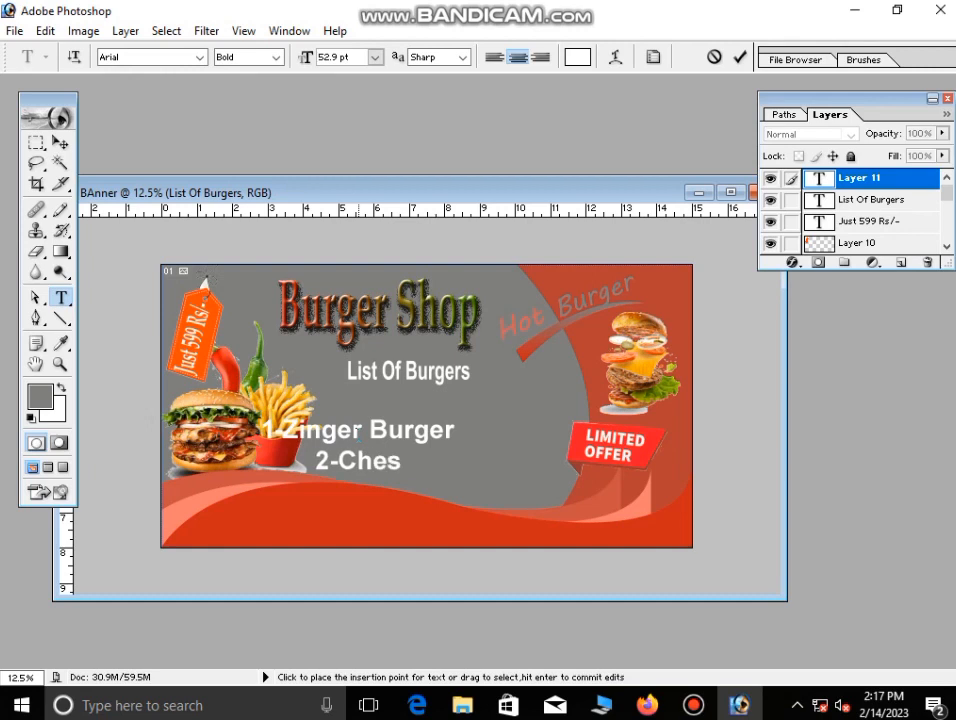
text(e Brger 3-)
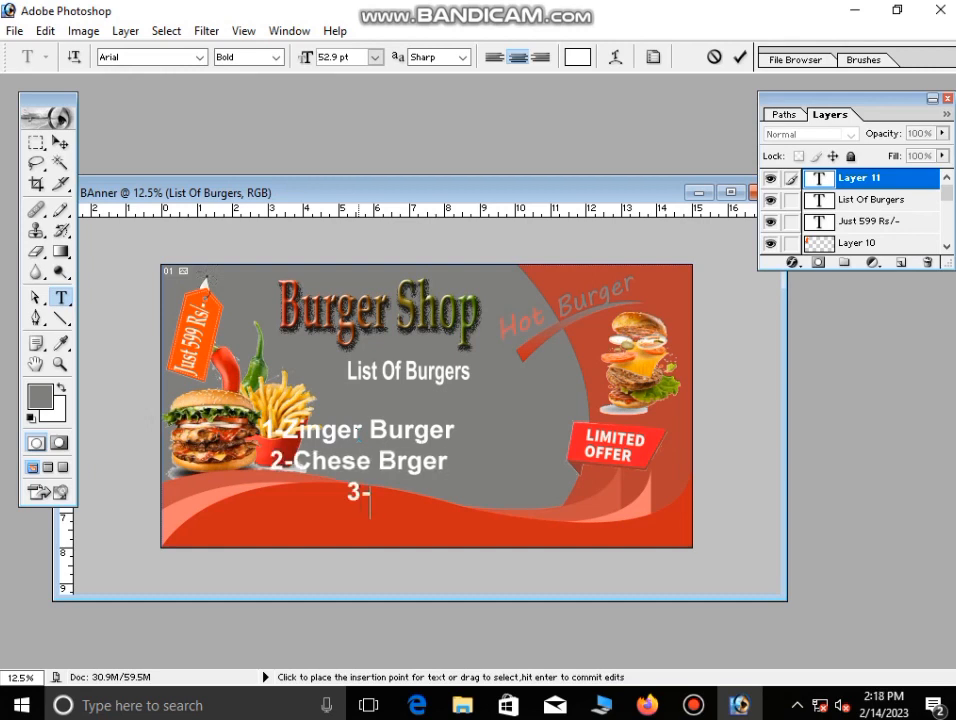
text(Doubl)
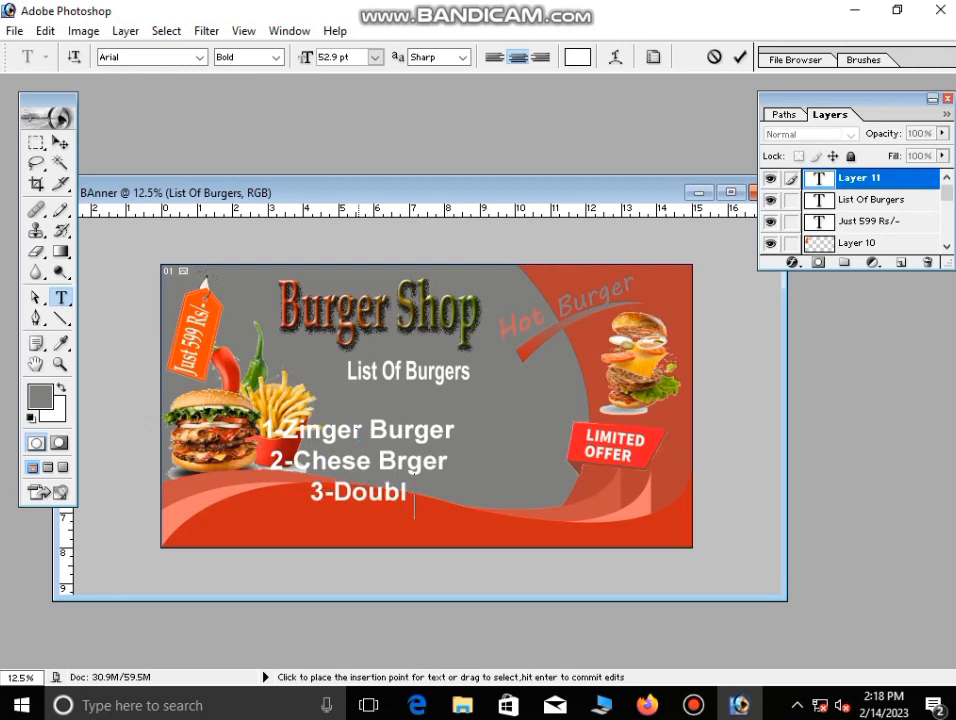
text(e Chese Burger)
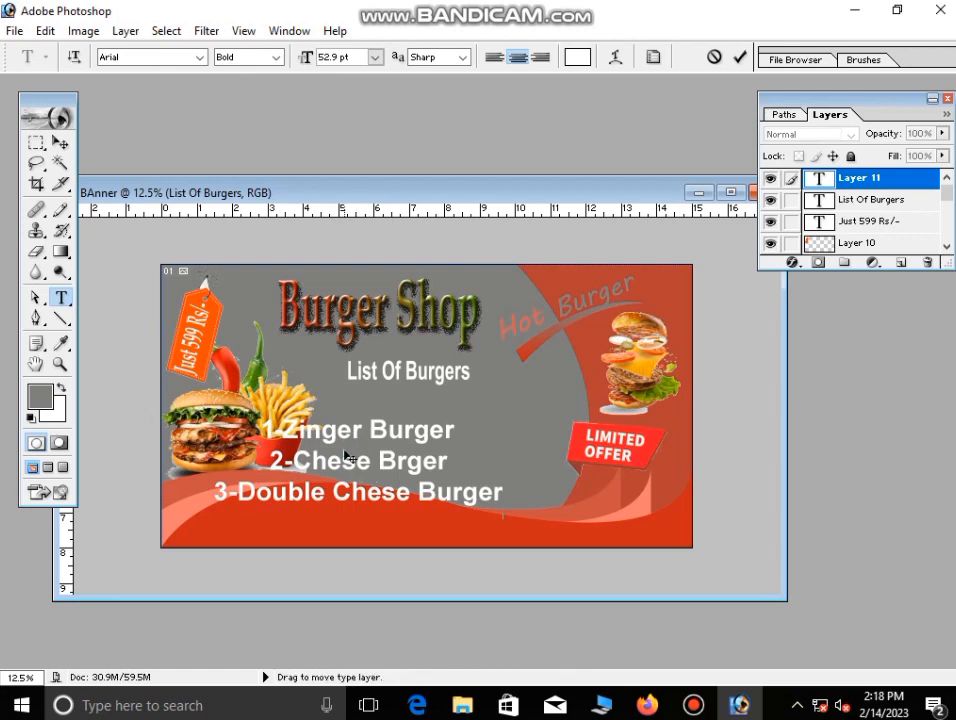
Left-align the three burger list lines and move them up and right, under the "List Of Burgers" heading
key(ctrl+a)
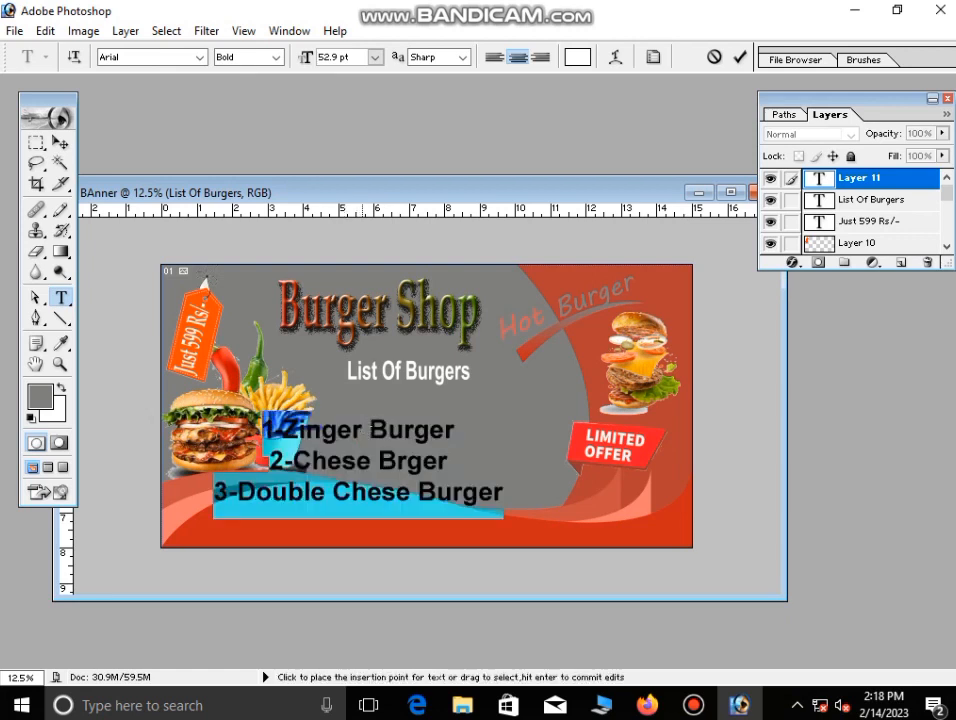
click(494, 57)
drag(437, 548, 405, 500)
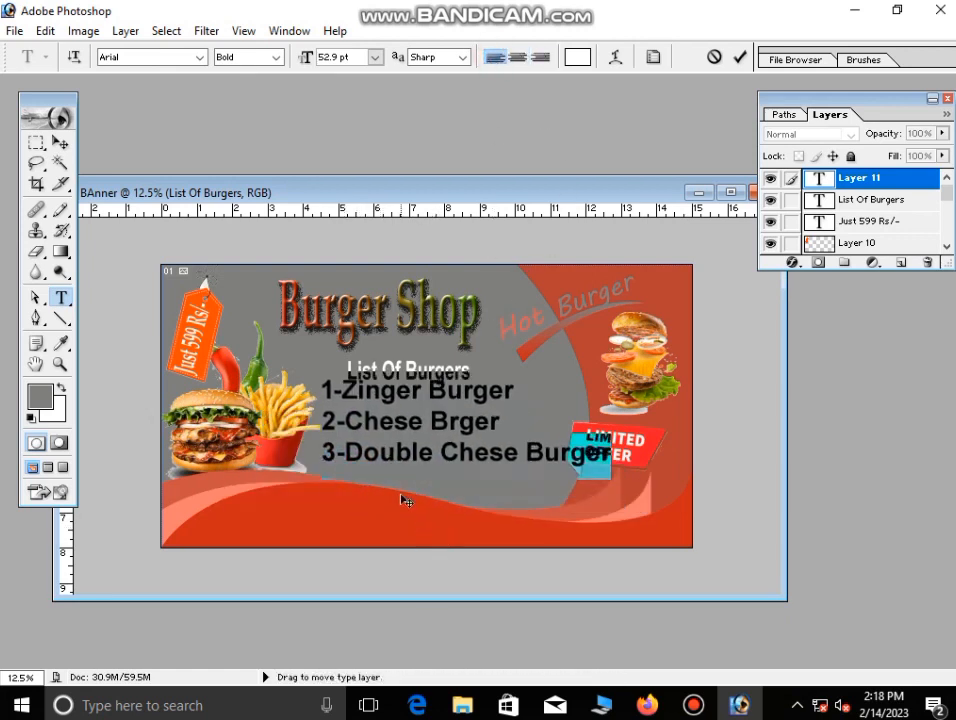
Scale the burger list to about 68% width and 81% height, and shift it slightly right beneath the heading
click(60, 143)
key(ctrl+t)
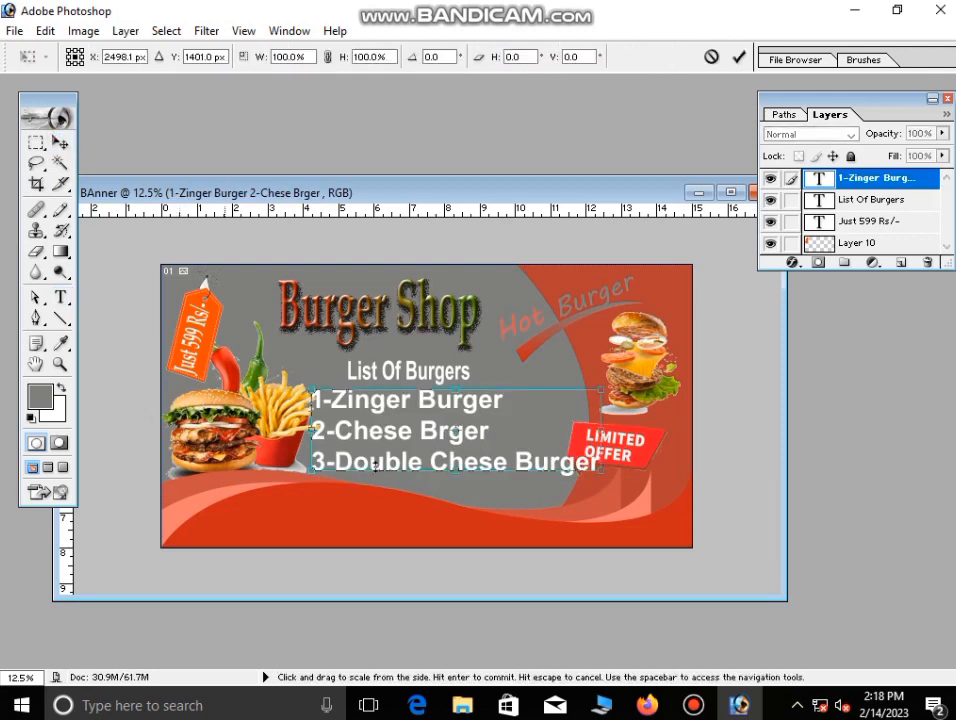
drag(601, 470, 538, 455)
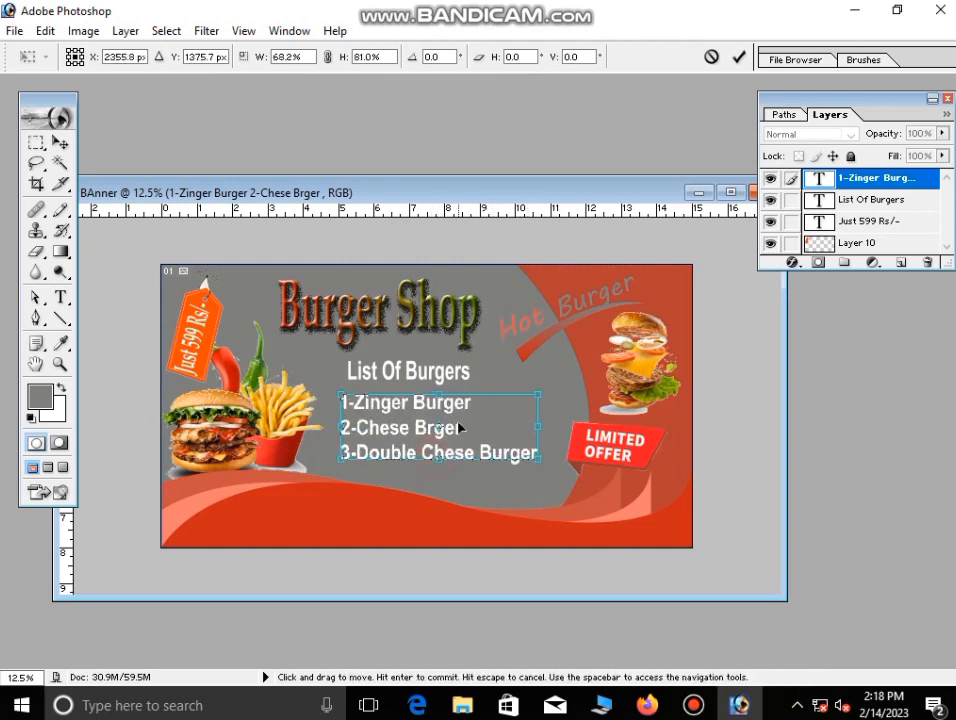
key(Return)
mouse_move(452, 427)
mouse_down()
mouse_move(465, 427)
mouse_move(455, 427)
mouse_up()
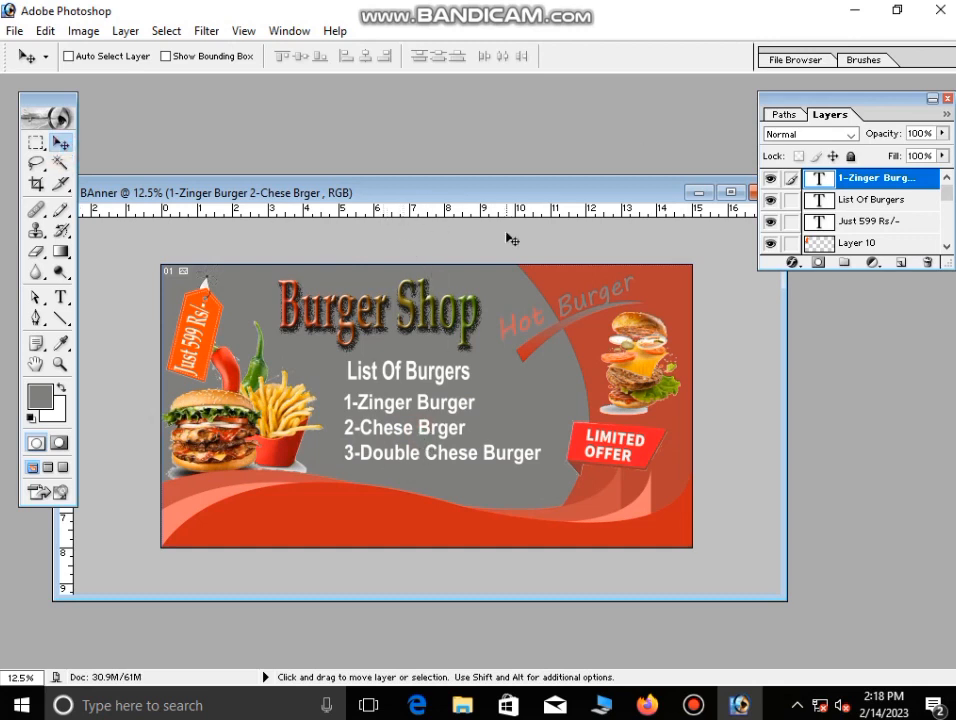
Add the white text "Contact:" on the red wave at the bottom of the banner
key(t)
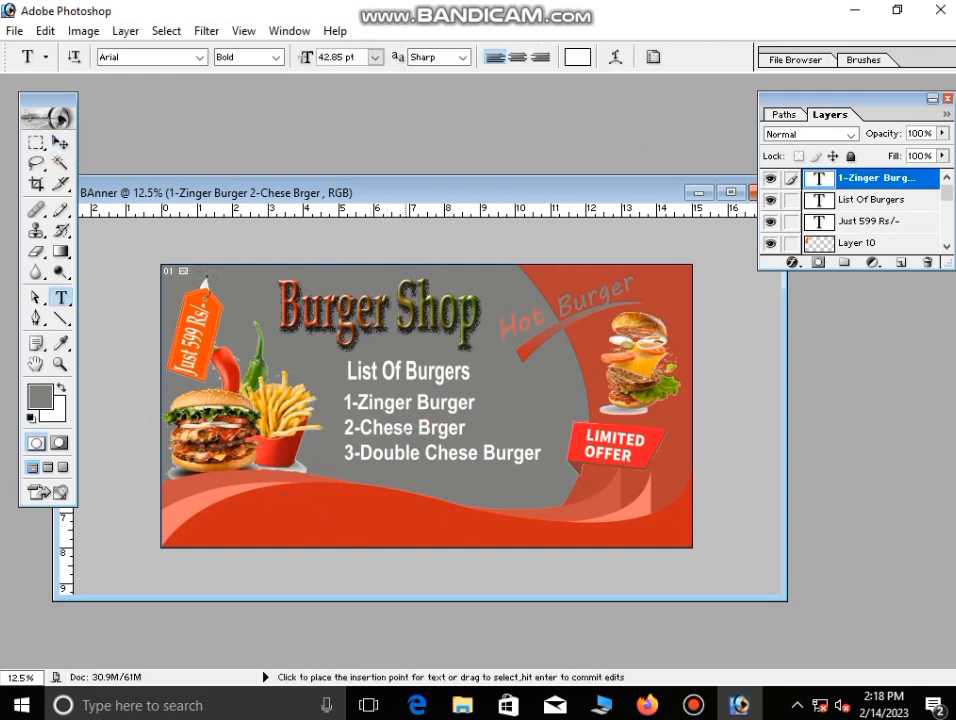
click(342, 546)
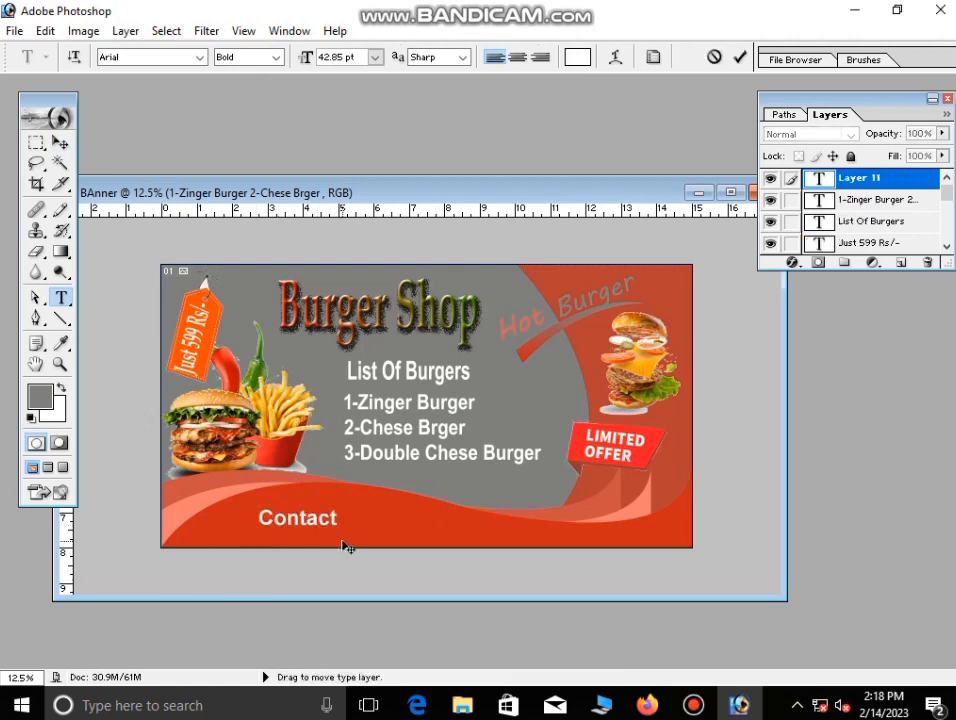
click(60, 143)
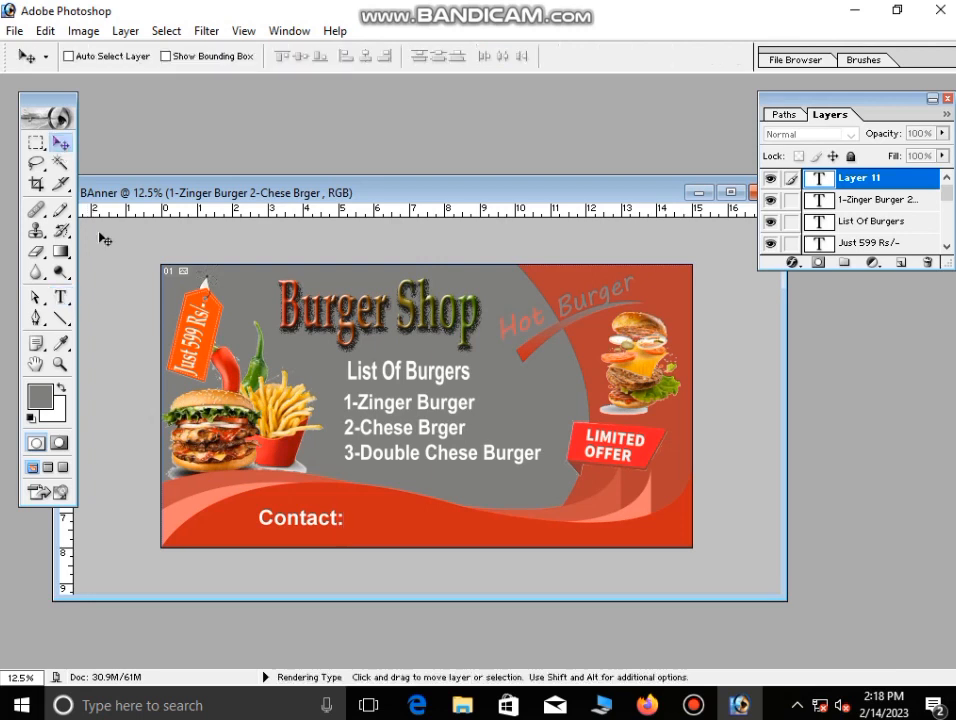
Scale the "Contact:" text down slightly and move it right of center along the banner's bottom edge
drag(315, 527, 542, 529)
key(ctrl+t)
key(Return)
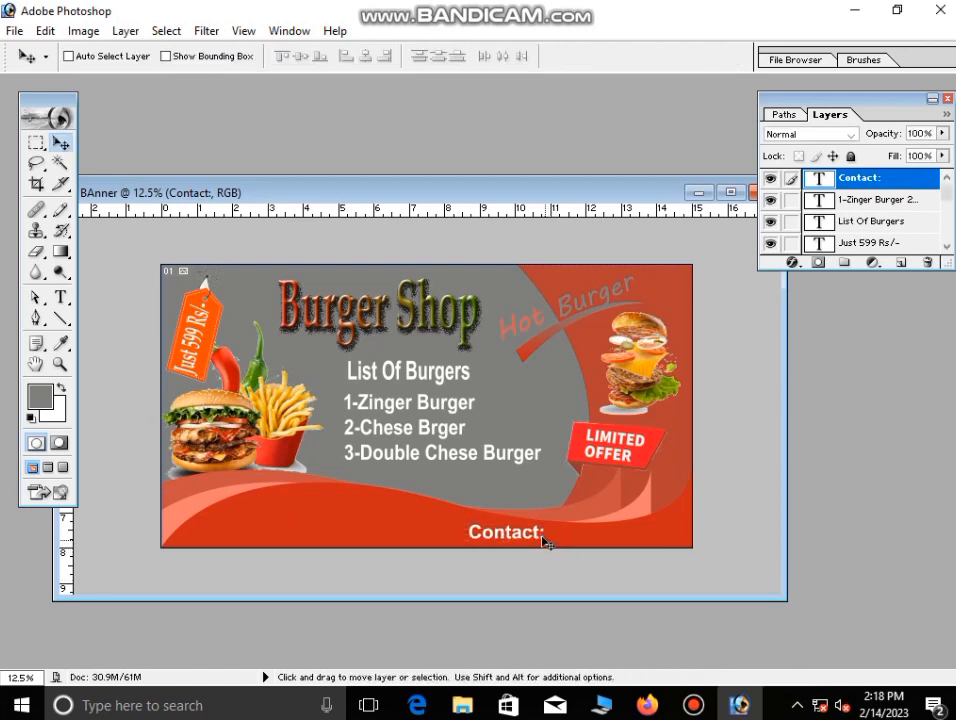
drag(566, 596, 583, 600)
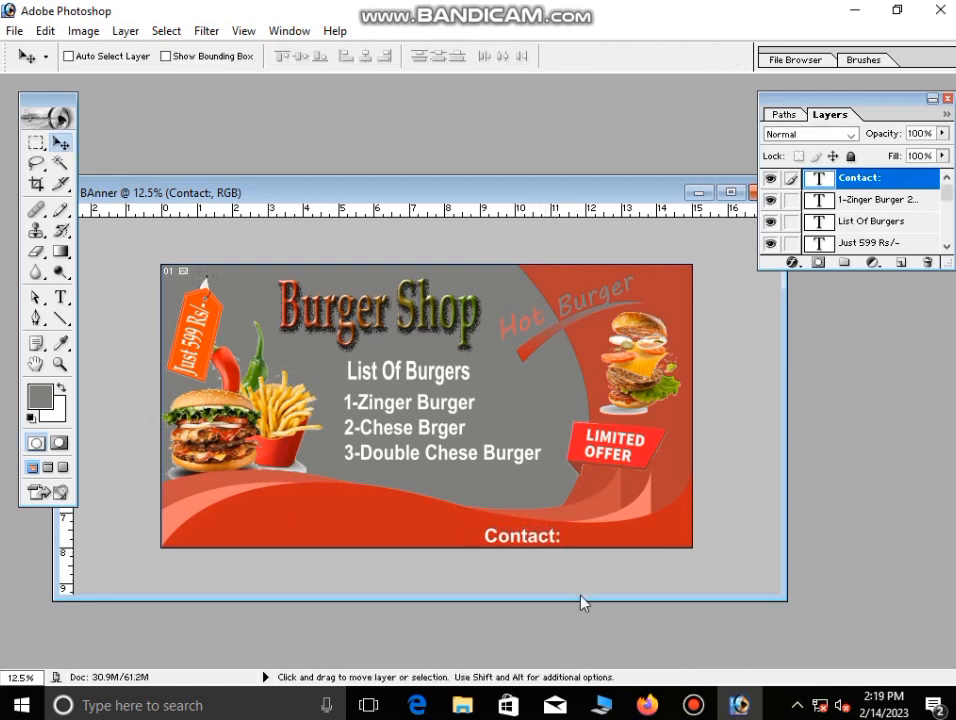
Duplicate the "Contact:" text on the red wave and change the copy to "Adress:"
drag(523, 540, 404, 520)
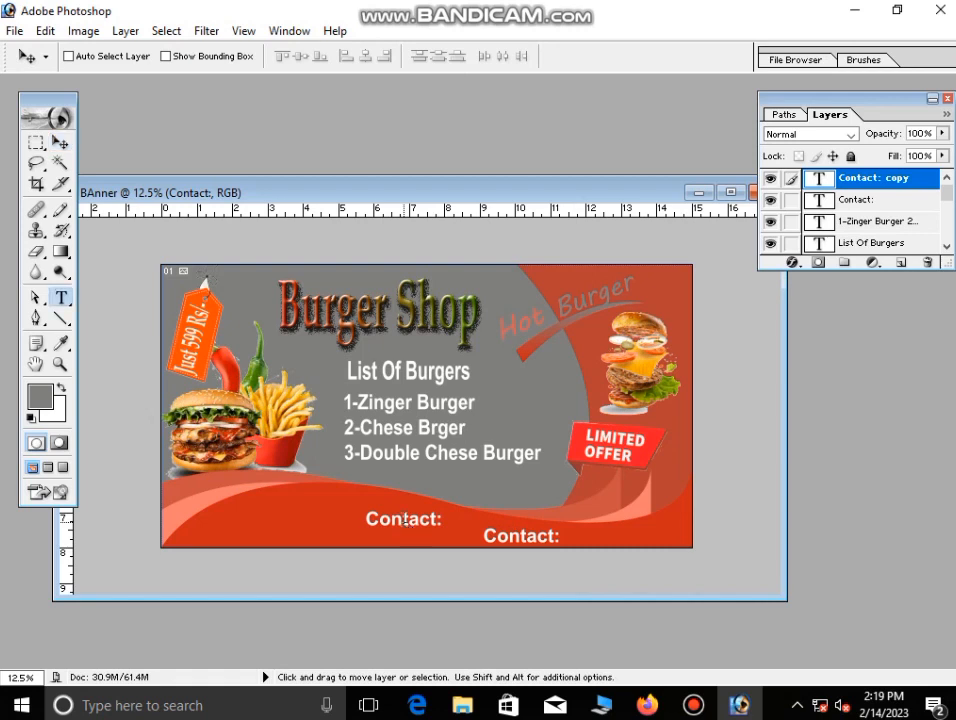
key(t)
double_click(432, 524)
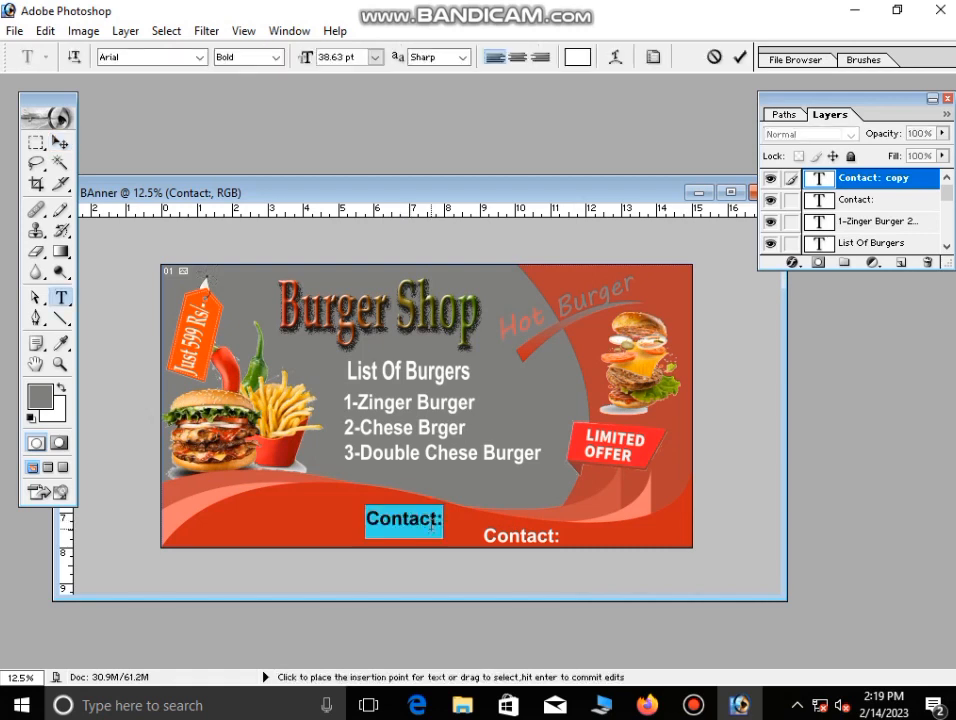
text(Adress:)
Move the "Adress:" text to the banner's lower left corner, level with the "Contact:" text
drag(399, 546, 217, 560)
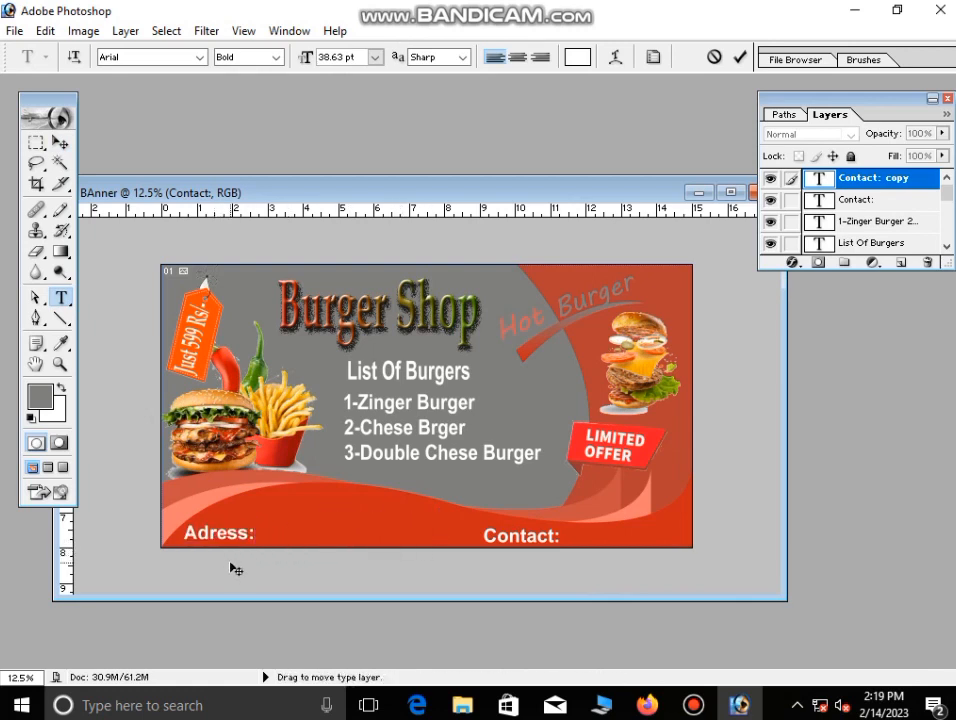
click(61, 143)
key(Down)
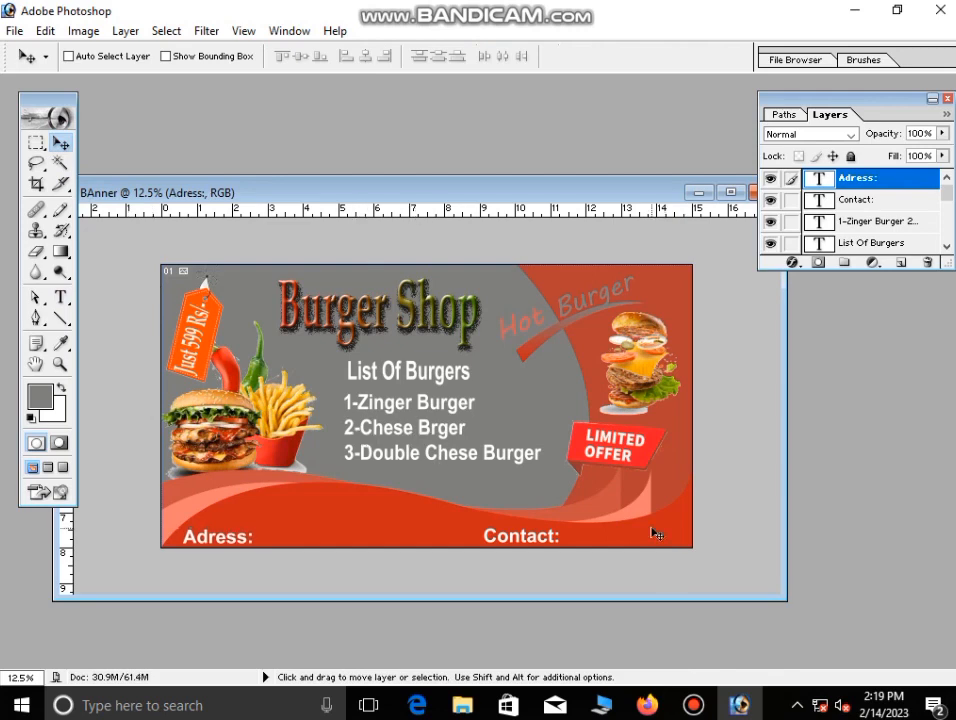
Review the whole banner at a reduced zoom and minimize the program window
scroll(523, 492, down, 3)
scroll(523, 492, up, 2)
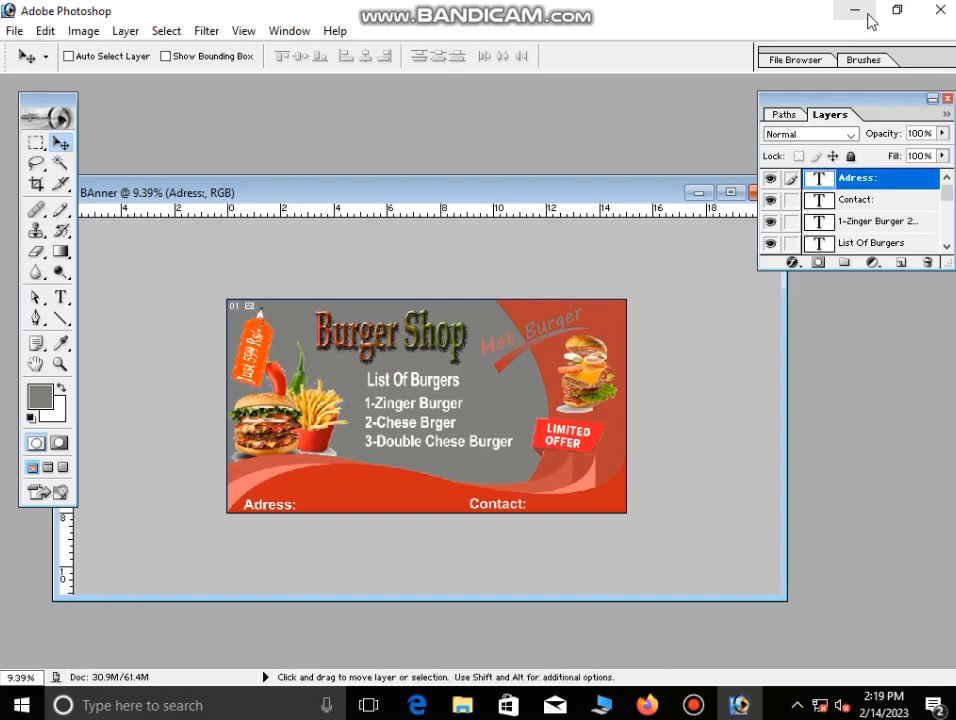
click(866, 14)
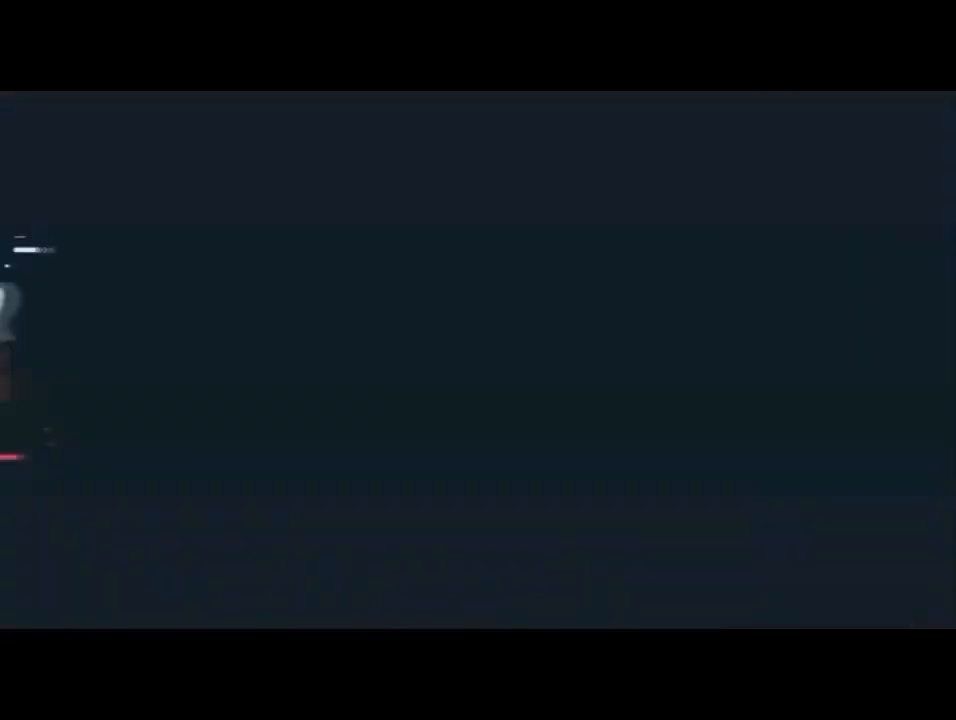